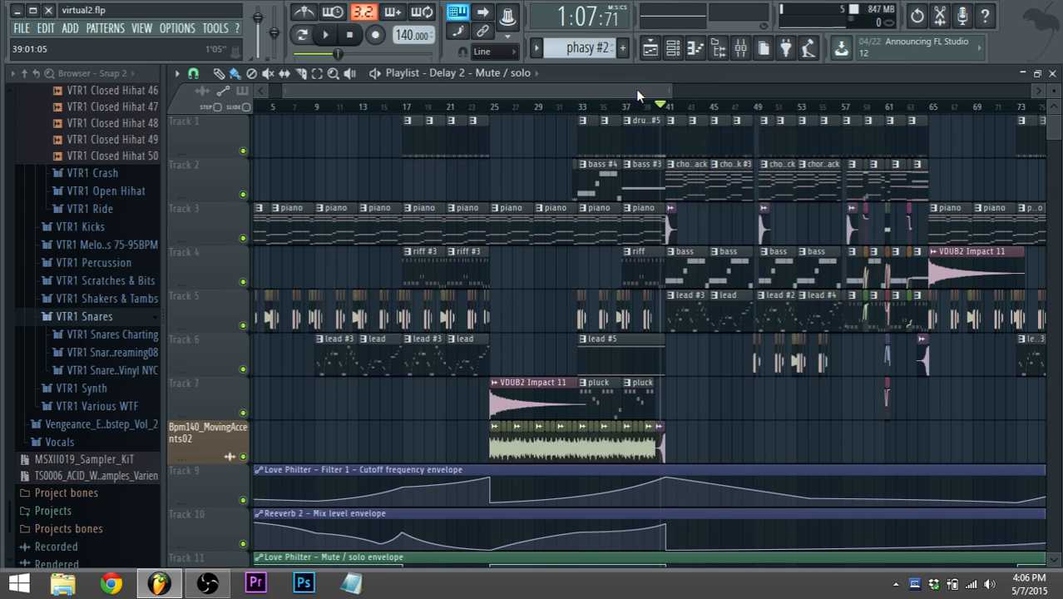
Step: Stop the song playback, check the recording status in Open Broadcaster Software, and return to the playlist
key(space)
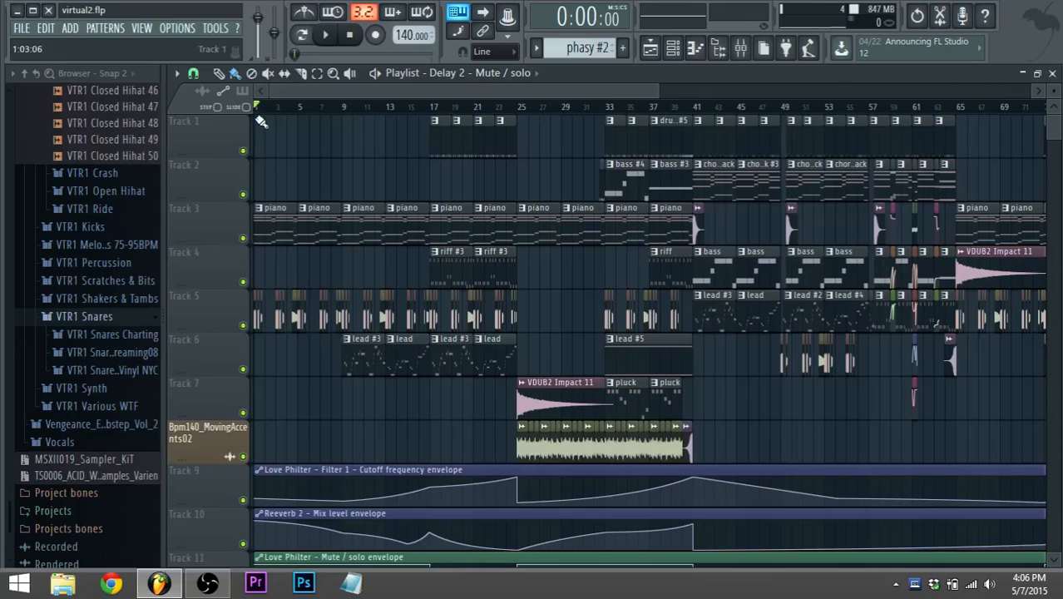
drag(657, 90, 703, 121)
click(217, 587)
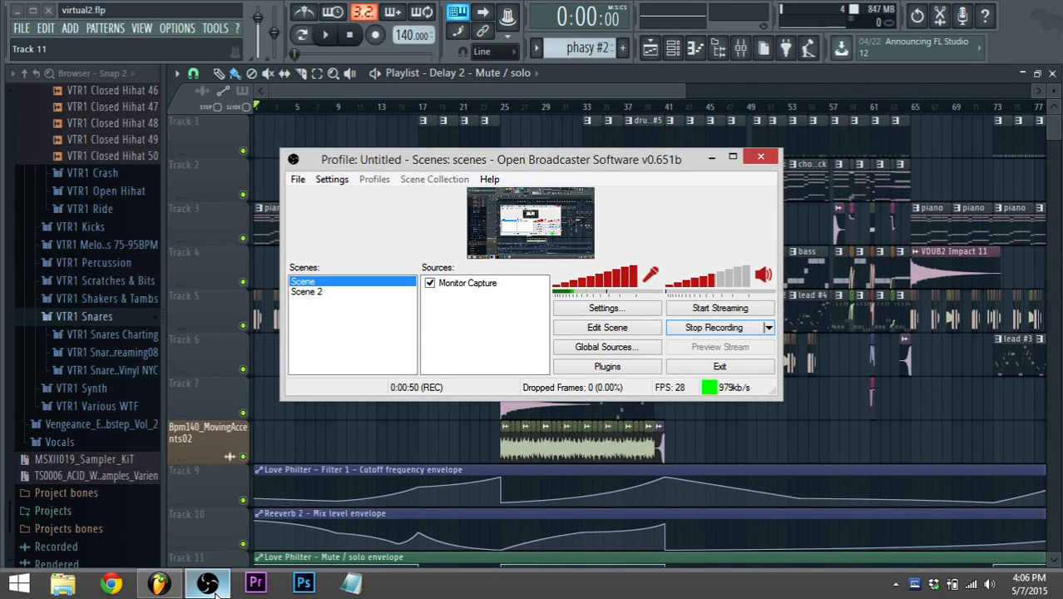
click(215, 588)
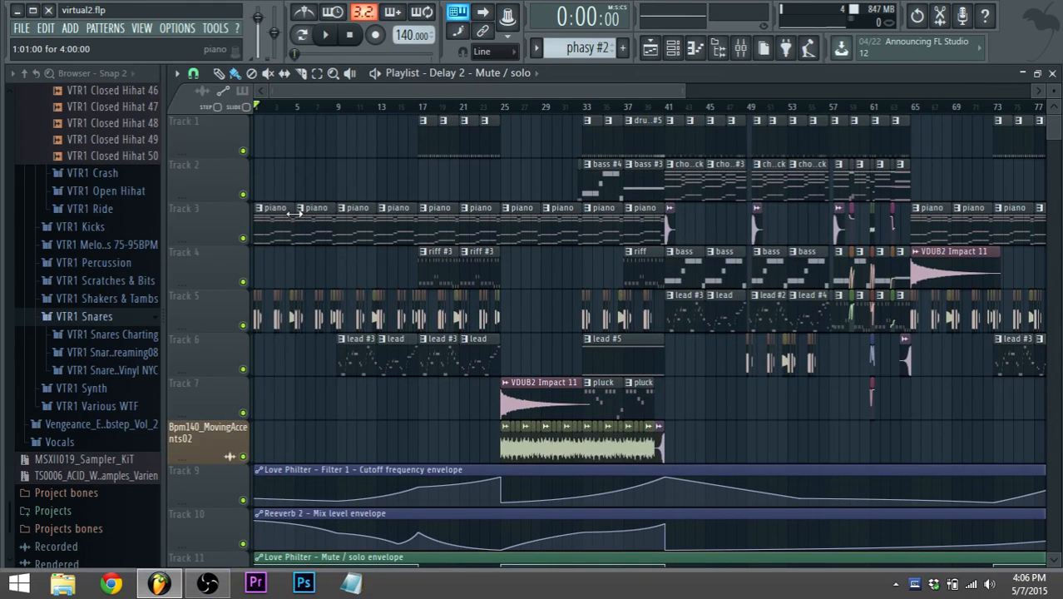
Step: Open the first piano clip on Track 3 in the piano roll to show its chord notes
scroll(343, 241, up, 5)
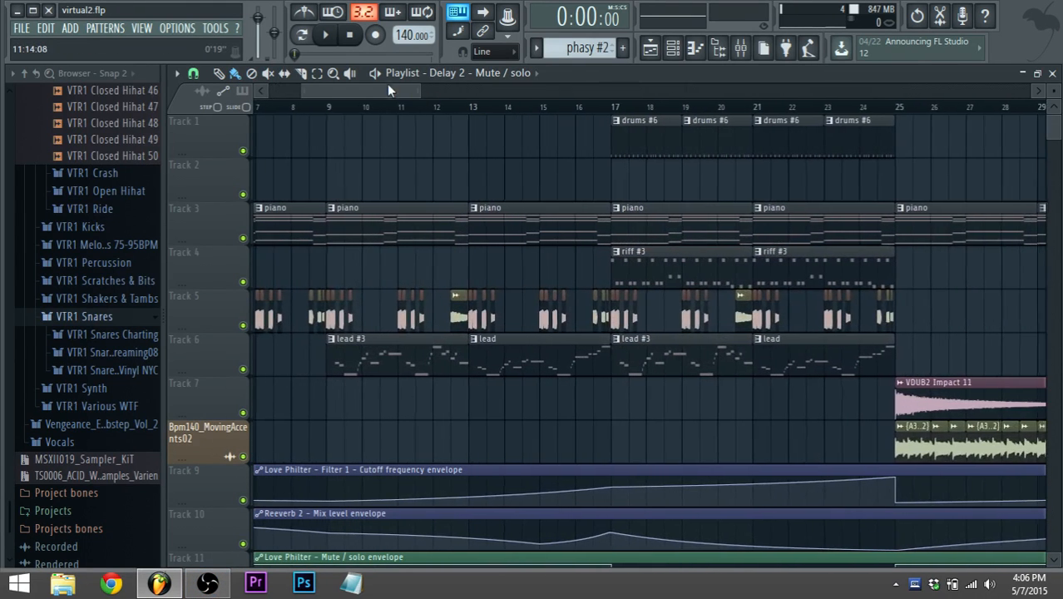
drag(381, 95, 328, 94)
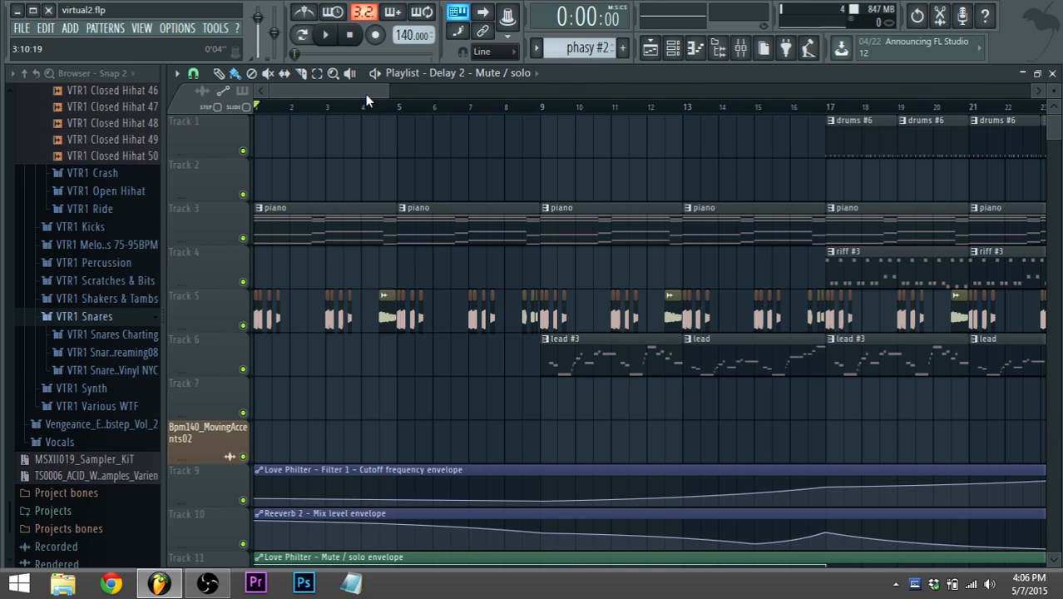
scroll(259, 354, down, 4)
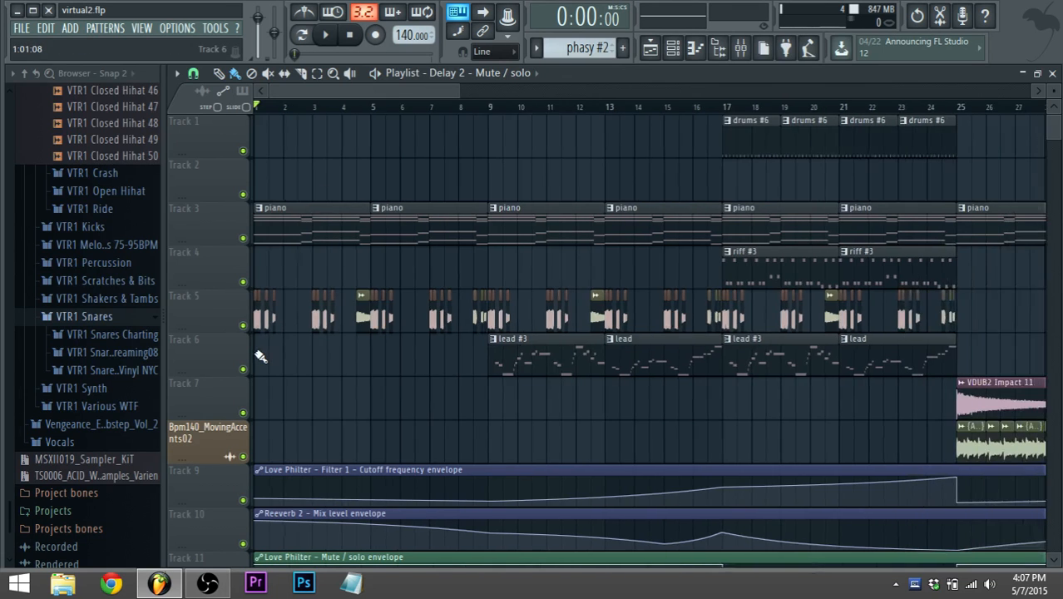
scroll(282, 308, up, 3)
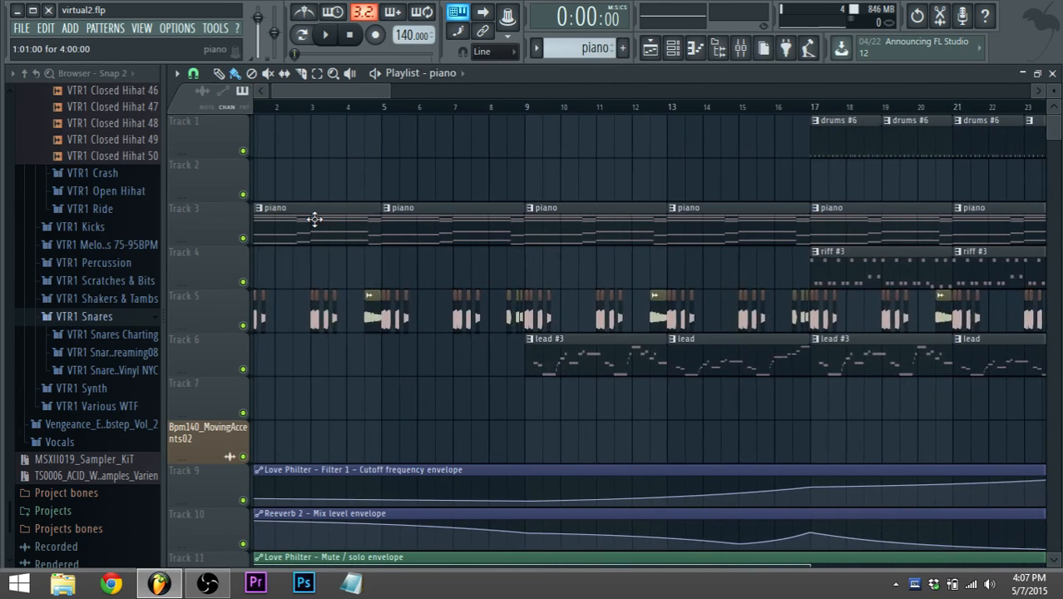
double_click(311, 221)
drag(435, 87, 241, 83)
Step: Play the piano pattern with its full four bars shown in the piano roll, and stop the playback
key(space)
click(672, 48)
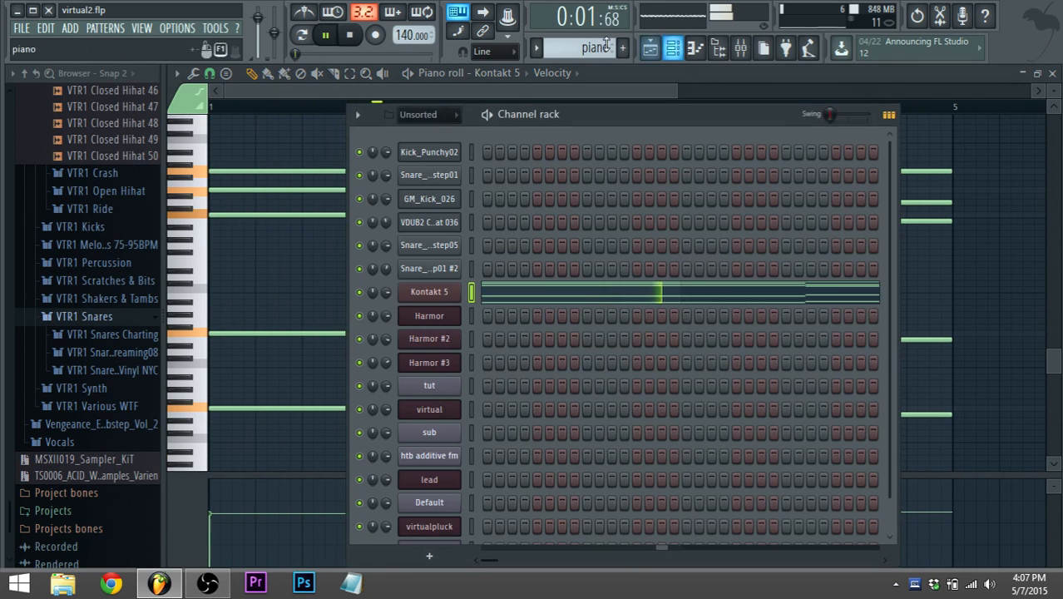
click(305, 37)
key(F5)
click(533, 305)
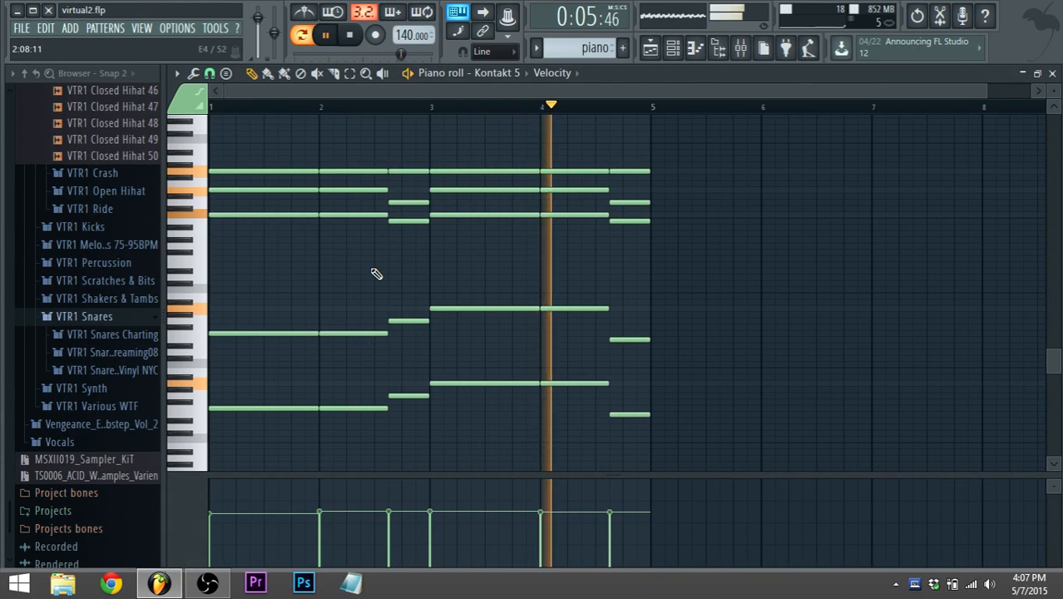
key(space)
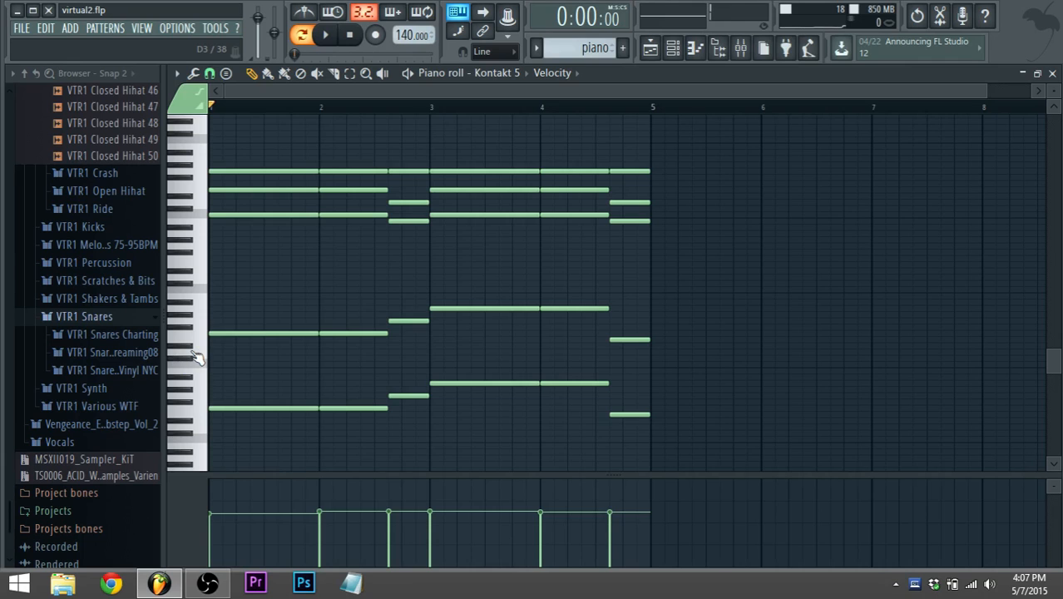
Step: Audition the first chord's notes one at a time on the piano roll keyboard, from the lowest upwards
scroll(196, 356, up, 2)
scroll(195, 356, up, 5)
scroll(196, 356, up, 2)
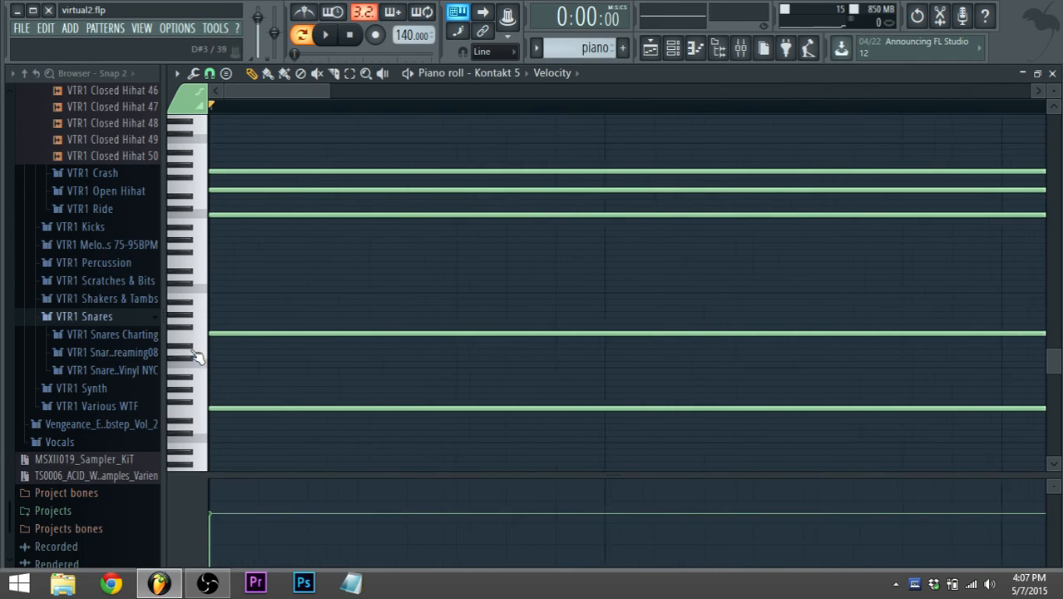
scroll(196, 354, down, 2)
scroll(196, 356, down, 6)
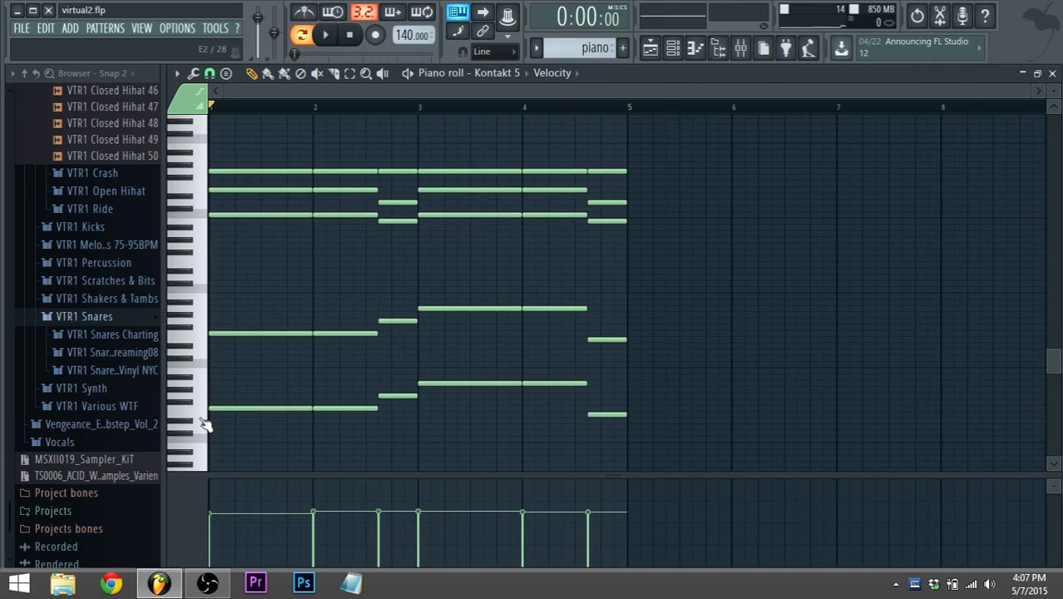
click(203, 410)
click(205, 337)
click(205, 216)
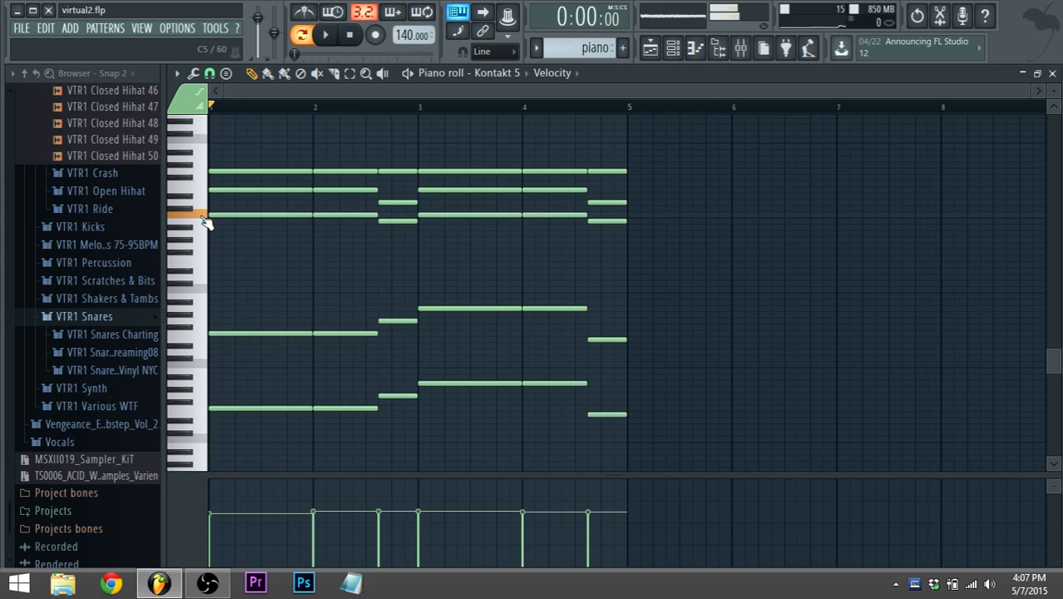
click(208, 196)
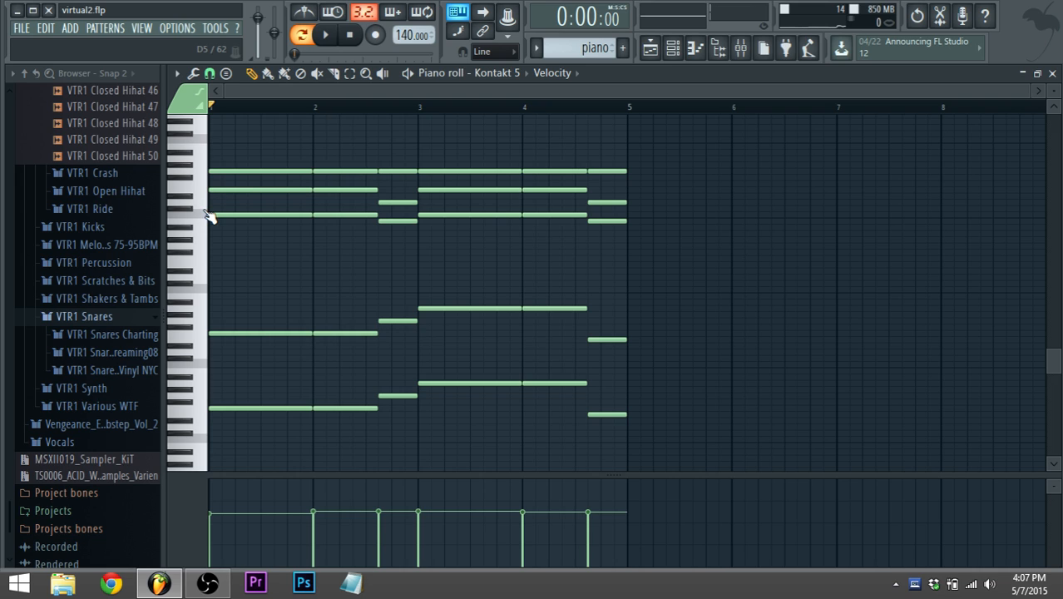
click(207, 198)
click(211, 177)
Step: Look over the whole chord progression and go back to the playlist's opening bars
drag(1056, 353, 1055, 332)
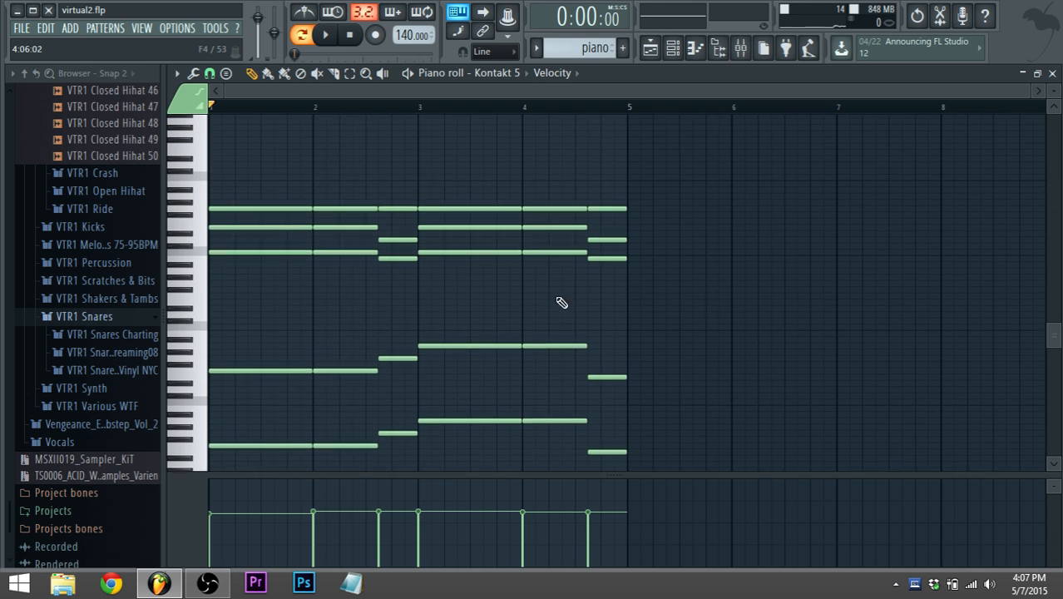
scroll(384, 349, down, 1)
scroll(374, 323, down, 1)
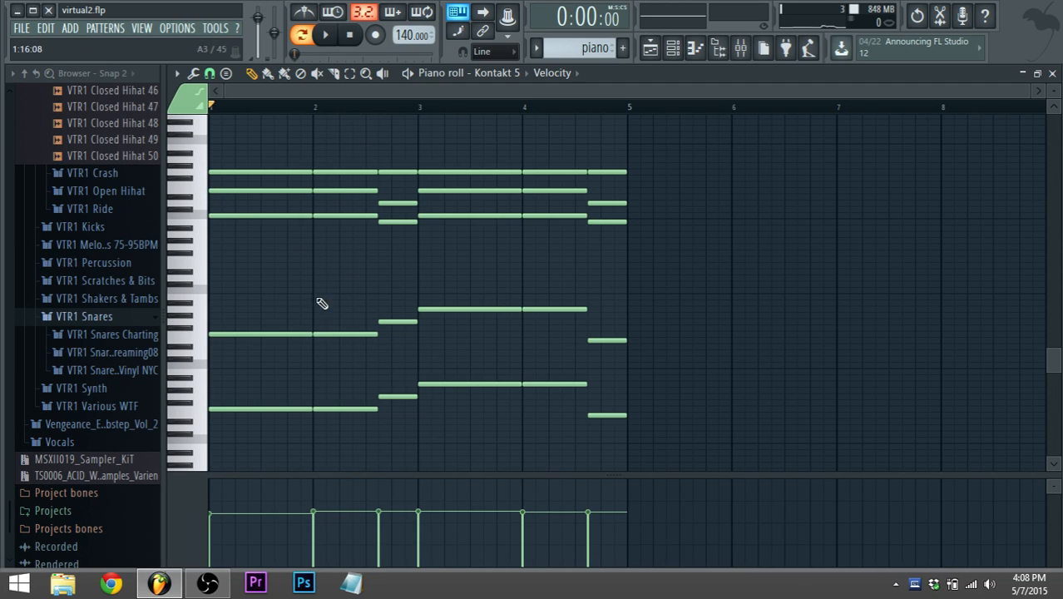
scroll(218, 322, down, 4)
click(650, 48)
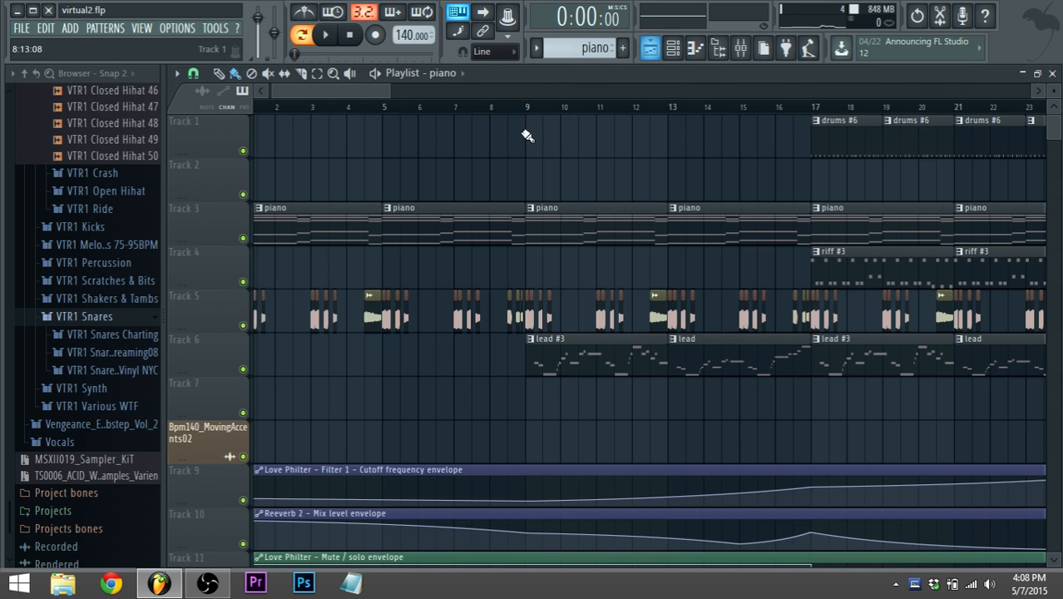
drag(380, 93, 358, 104)
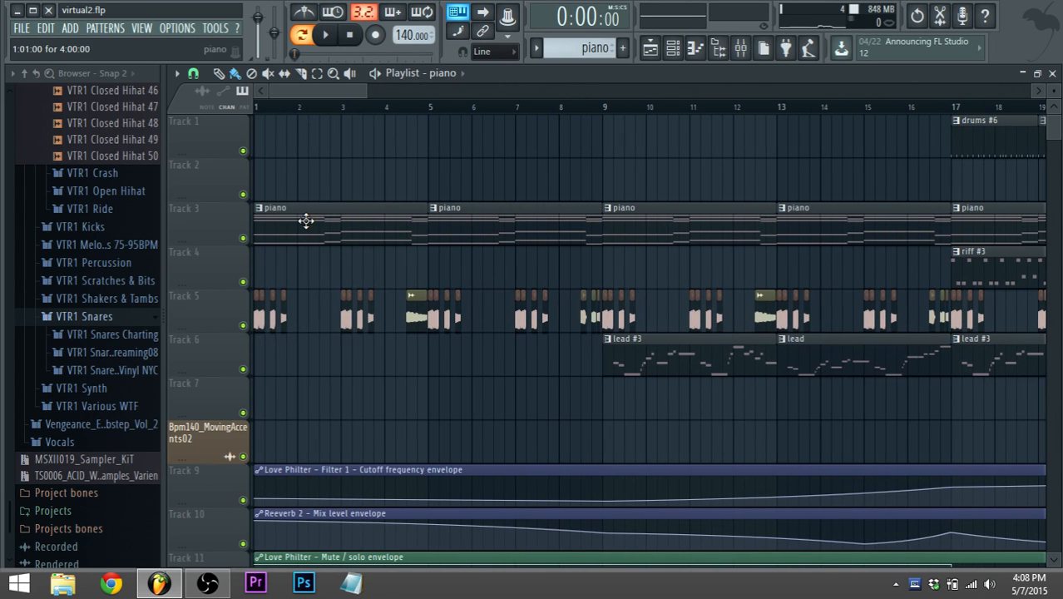
Step: Show the Kontakt 5 instrument used by the piano pattern, hide its detailed settings, and move its window higher
double_click(347, 211)
click(677, 46)
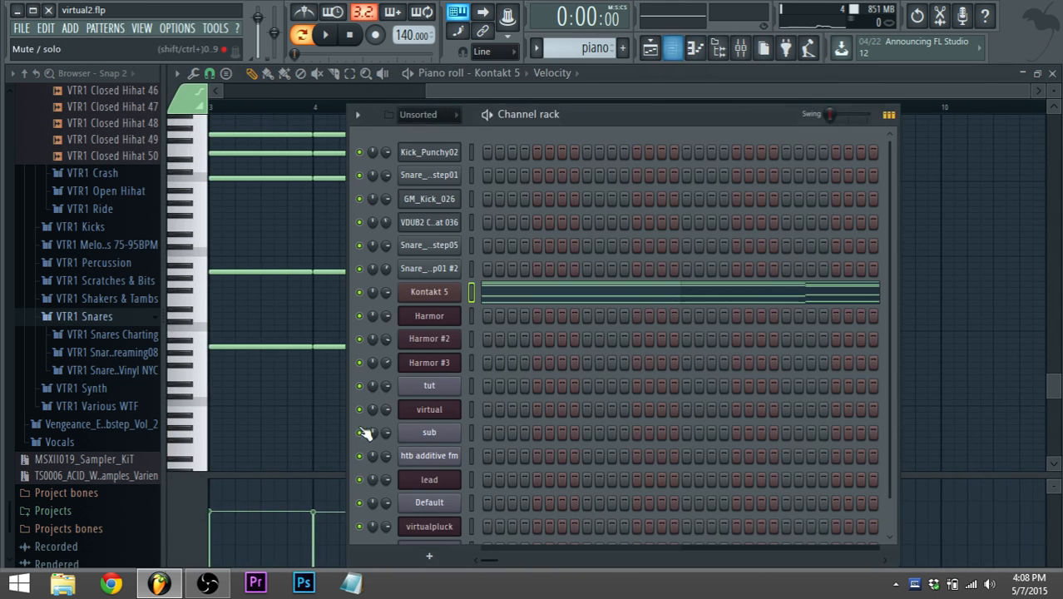
click(432, 292)
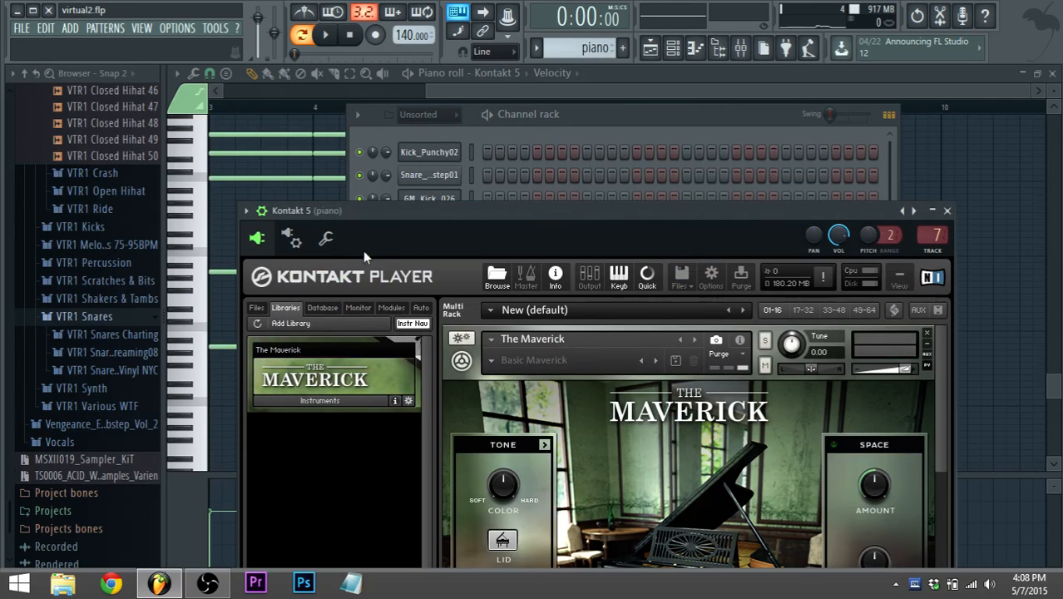
click(247, 211)
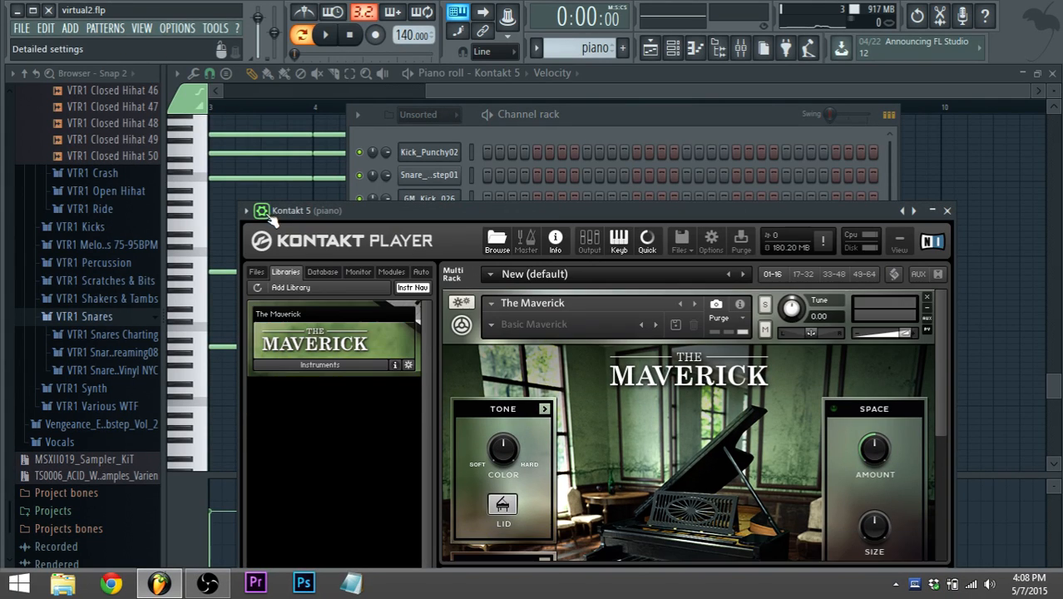
drag(295, 210, 269, 48)
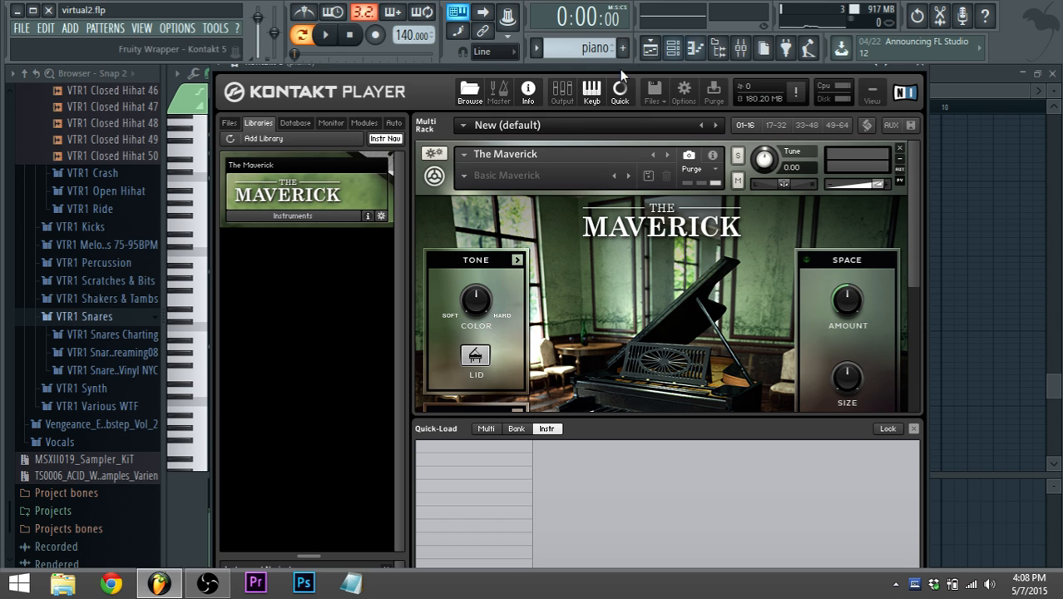
Step: Reopen the Kontakt 5 channel's notes in the piano roll and play them with the first chord at full velocity
click(672, 47)
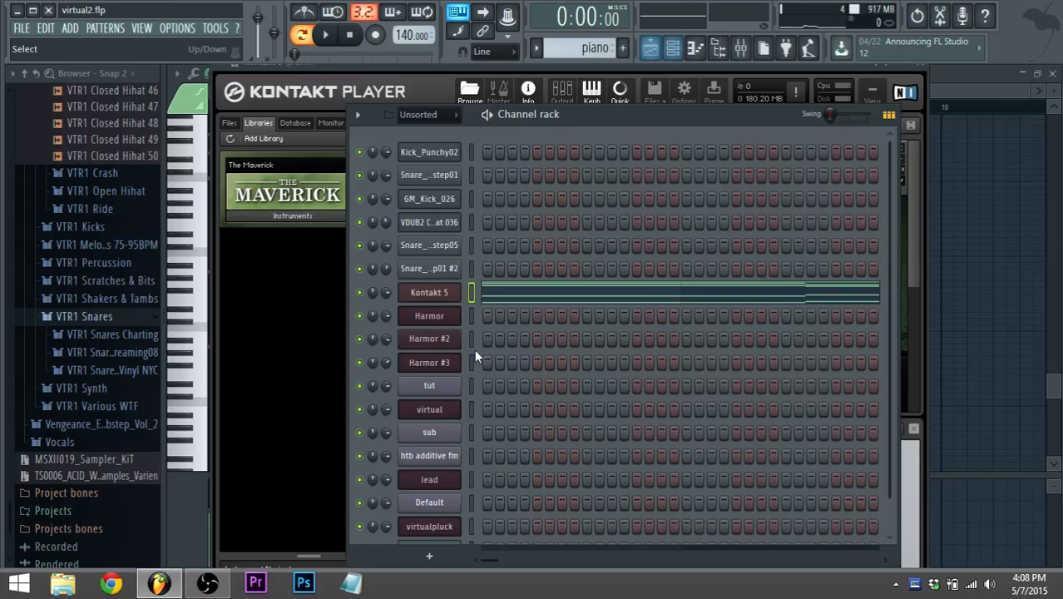
click(504, 293)
scroll(316, 524, down, 3)
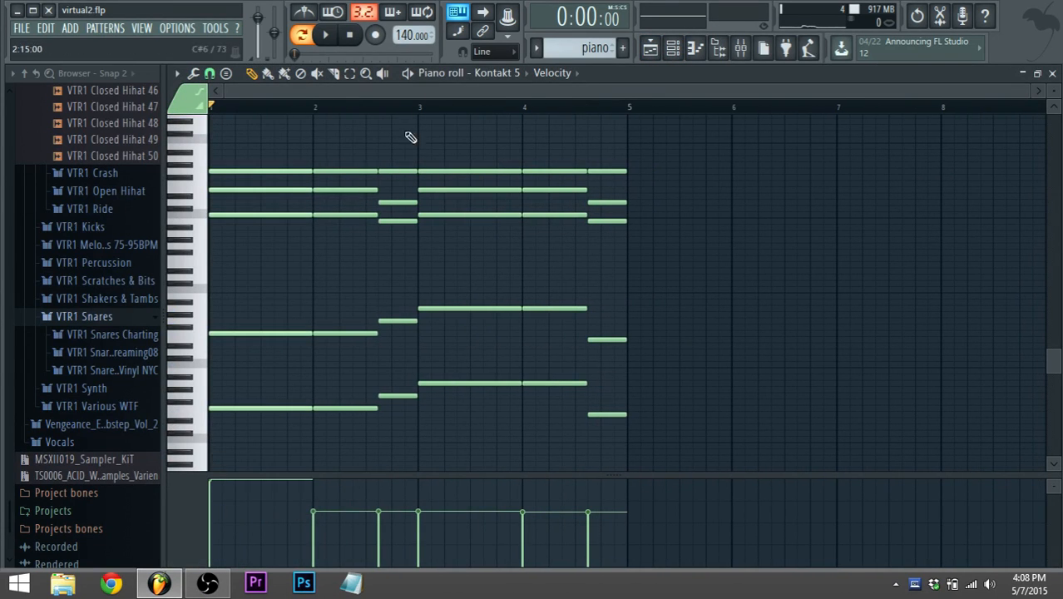
click(331, 37)
key(space)
Step: Lower the first chord's velocity to match the other chords, and play the pattern briefly
drag(220, 491, 223, 517)
key(space)
key(space)
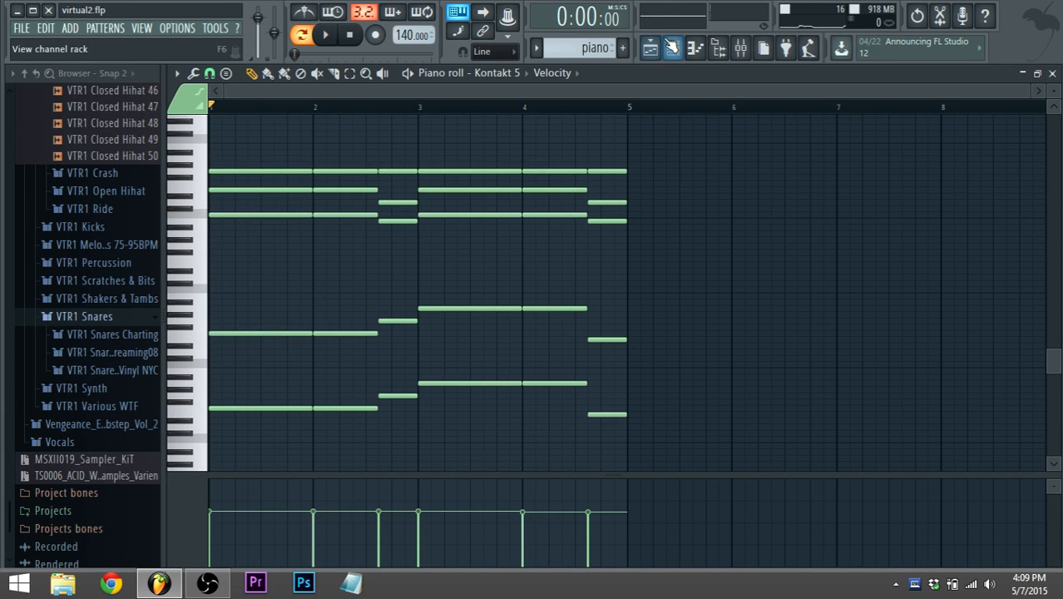
Step: Return to the playlist, solo the vocal chops on Track 5, and list the samples in the Vocals folder
click(650, 48)
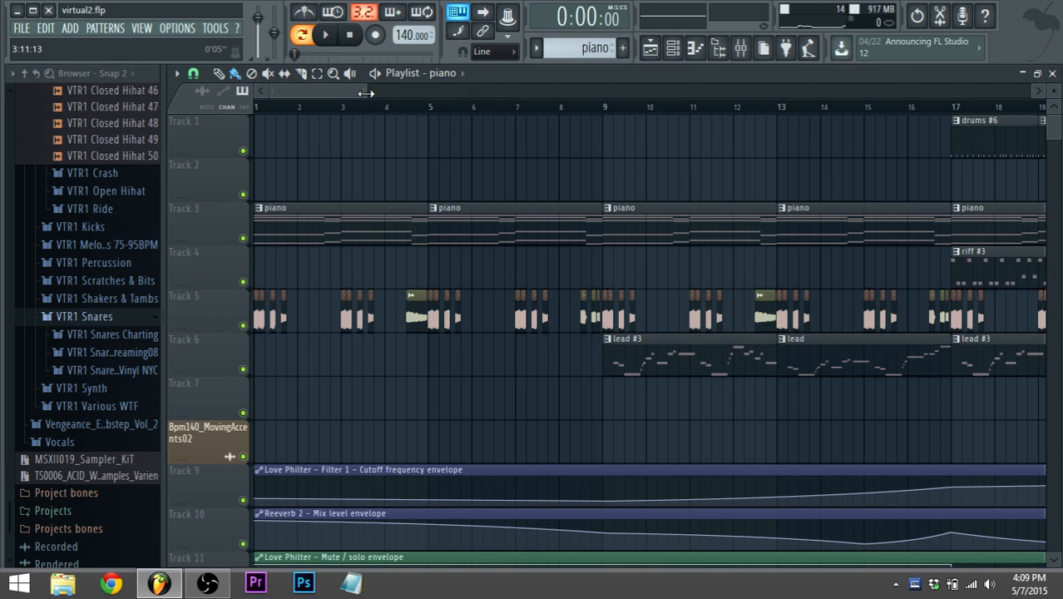
drag(366, 89, 574, 91)
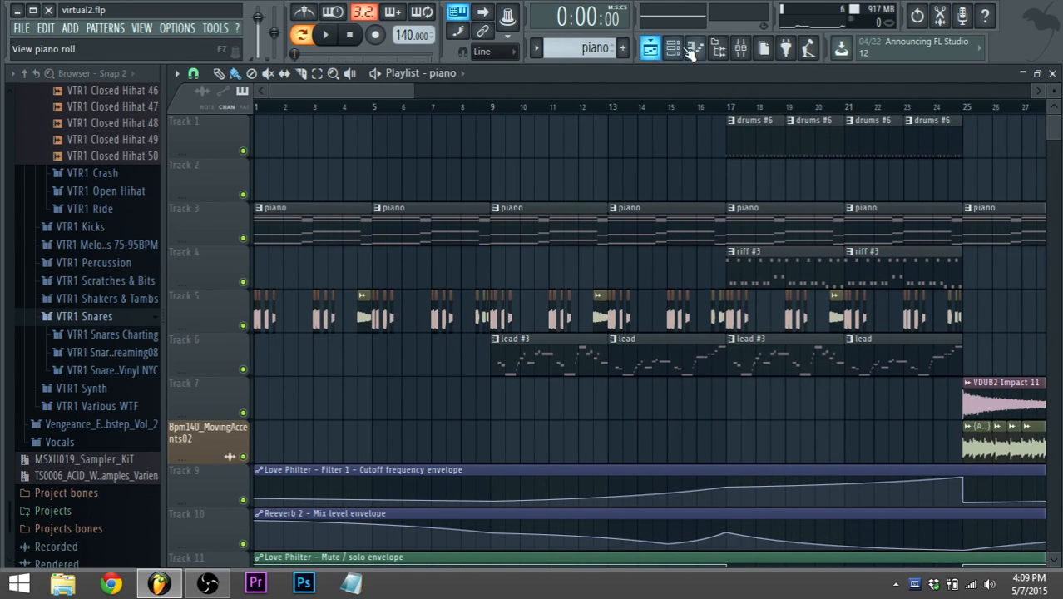
right_click(245, 327)
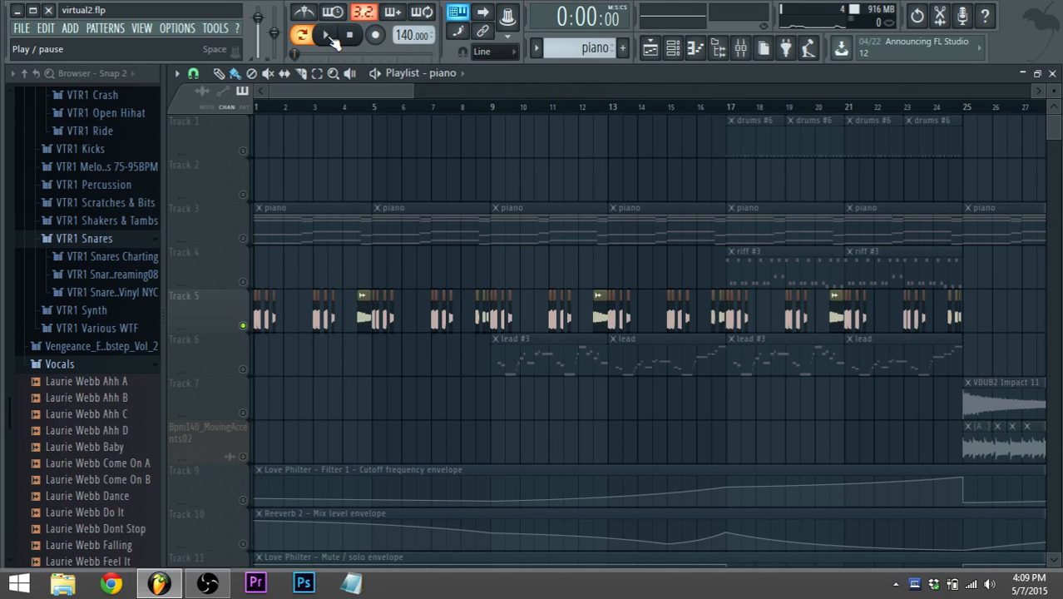
scroll(116, 412, down, 6)
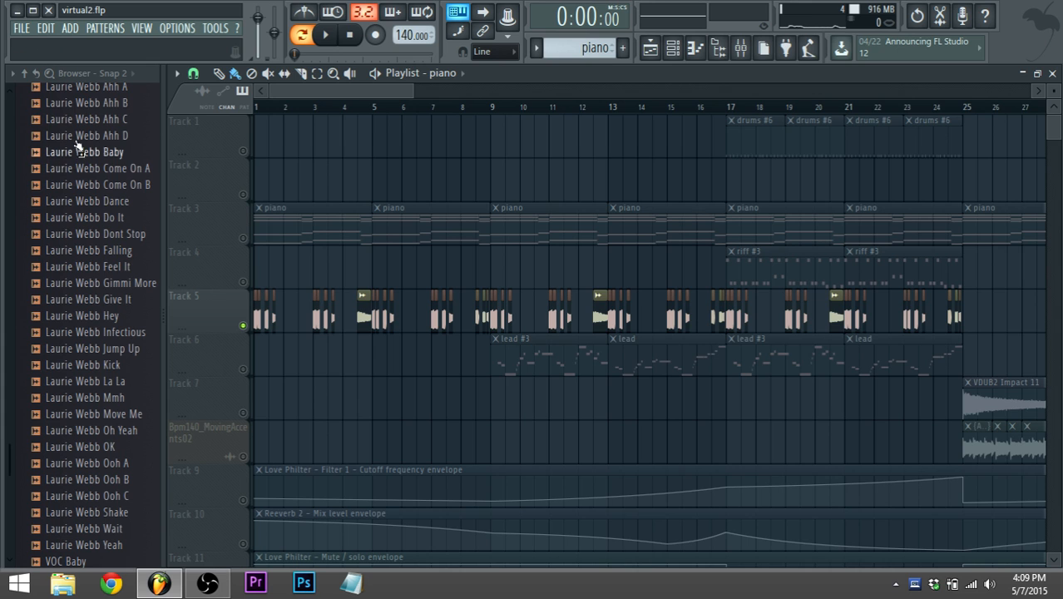
drag(418, 90, 342, 90)
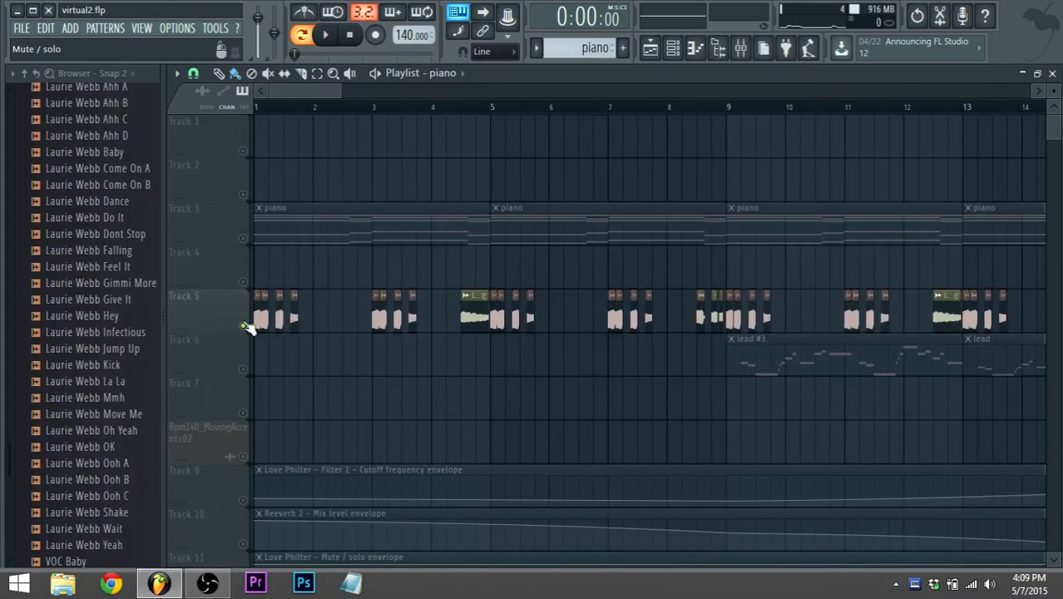
Step: Switch the solo from Track 5 to the piano on Track 3 and start playback
click(243, 325)
click(243, 238)
key(space)
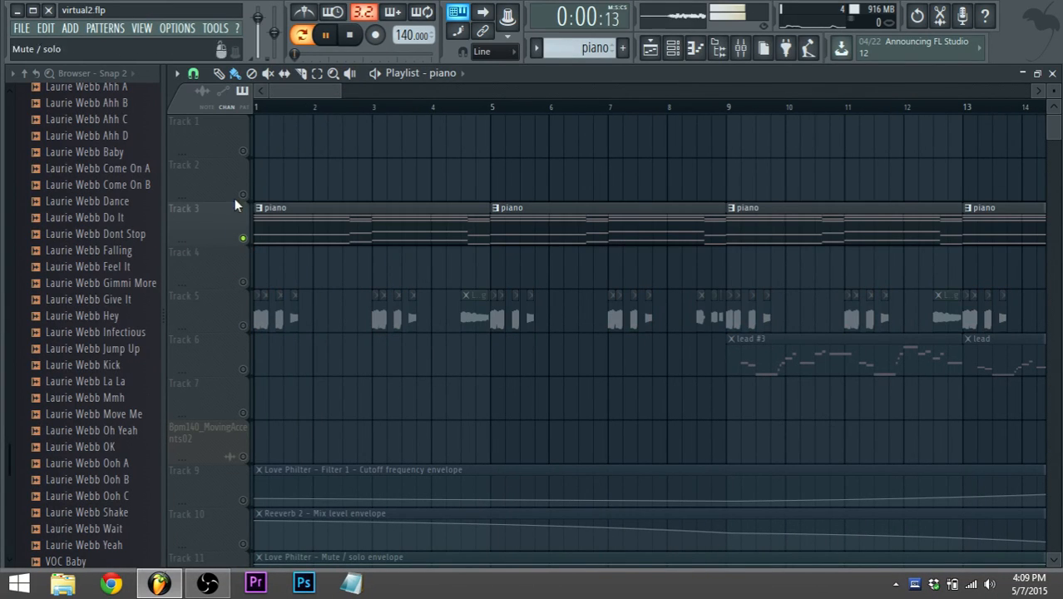
Step: Audition the Come On A, Come On B, Dance and Dont Stop vocal samples over the playing piano
click(100, 168)
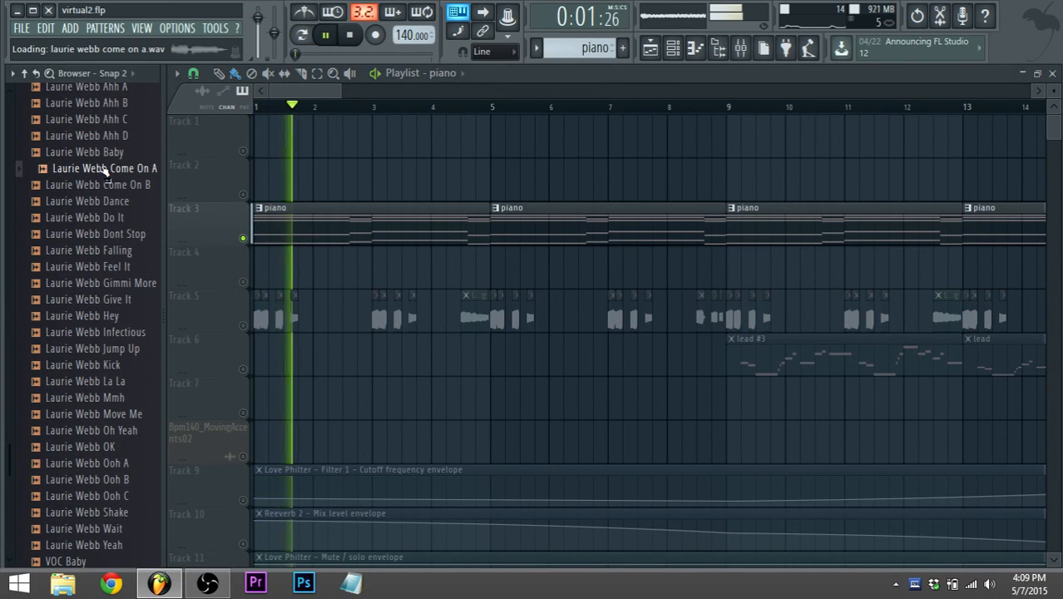
click(113, 186)
click(88, 203)
click(92, 233)
Step: Audition more samples in the Vocals folder, including Ahh C, Hey and Infectious, stopping the piano playback
scroll(108, 122, up, 2)
click(108, 154)
click(111, 205)
click(116, 221)
key(space)
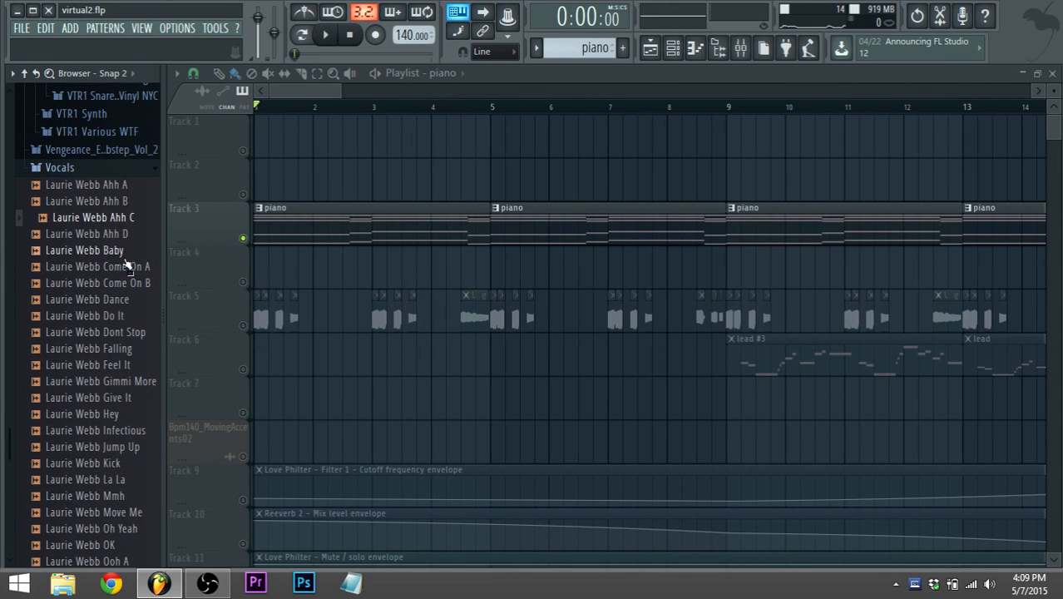
click(108, 413)
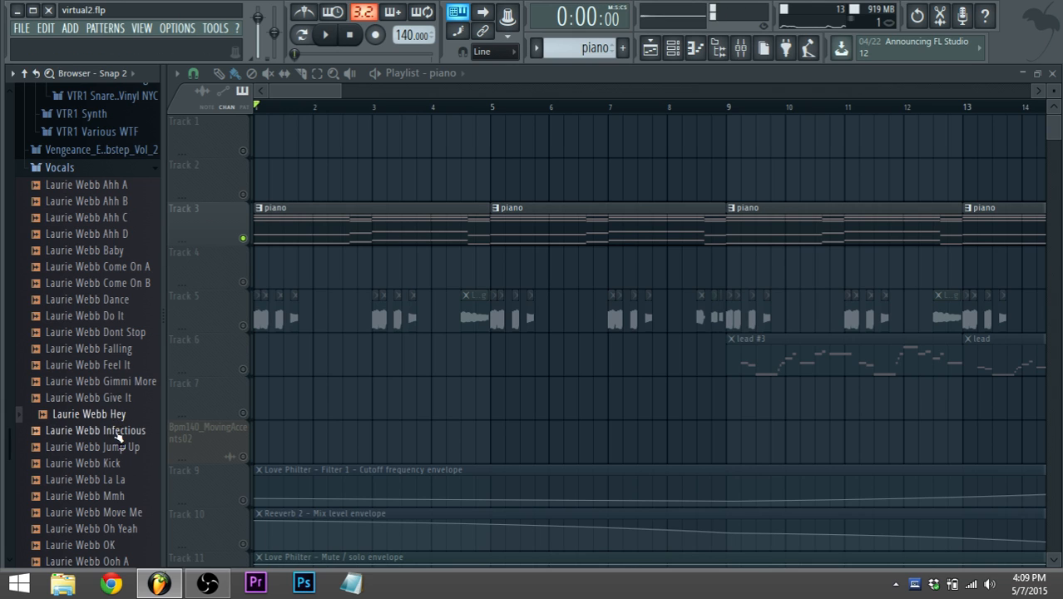
click(112, 430)
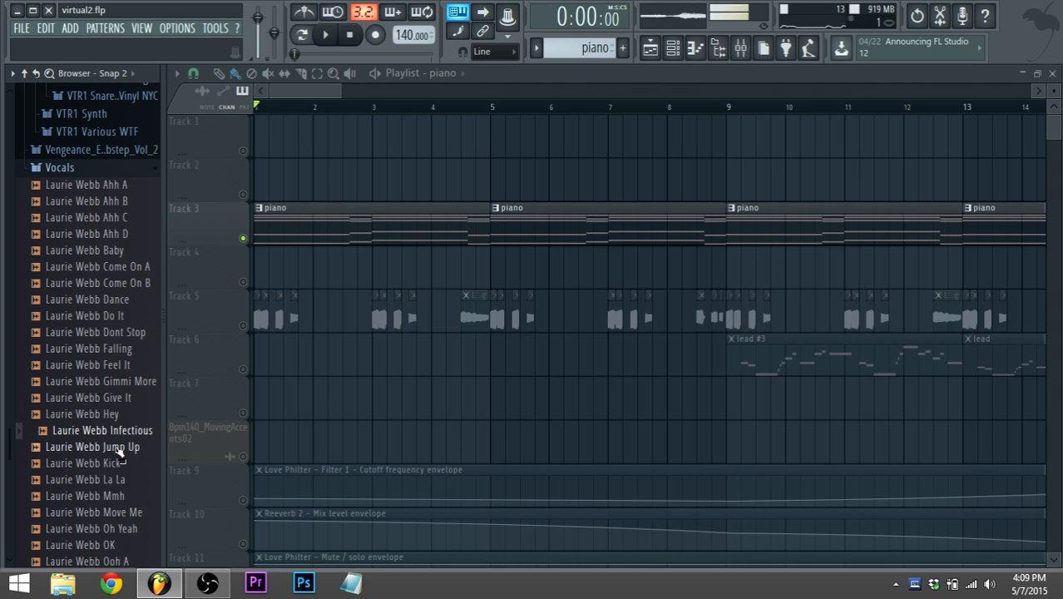
Step: Solo the vocal chops on Track 5 in the playlist and play them briefly
right_click(243, 326)
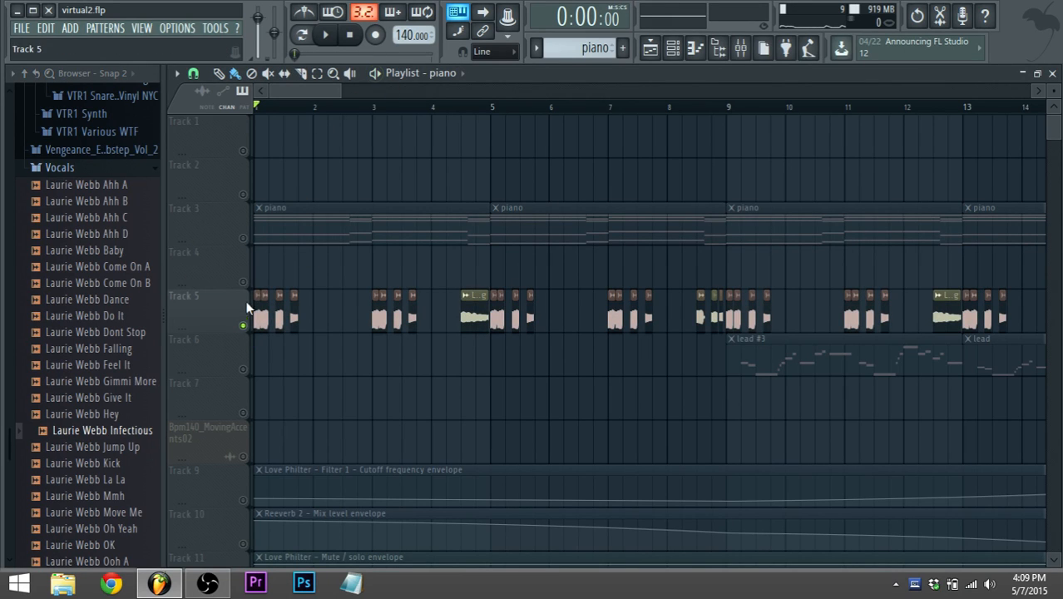
key(space)
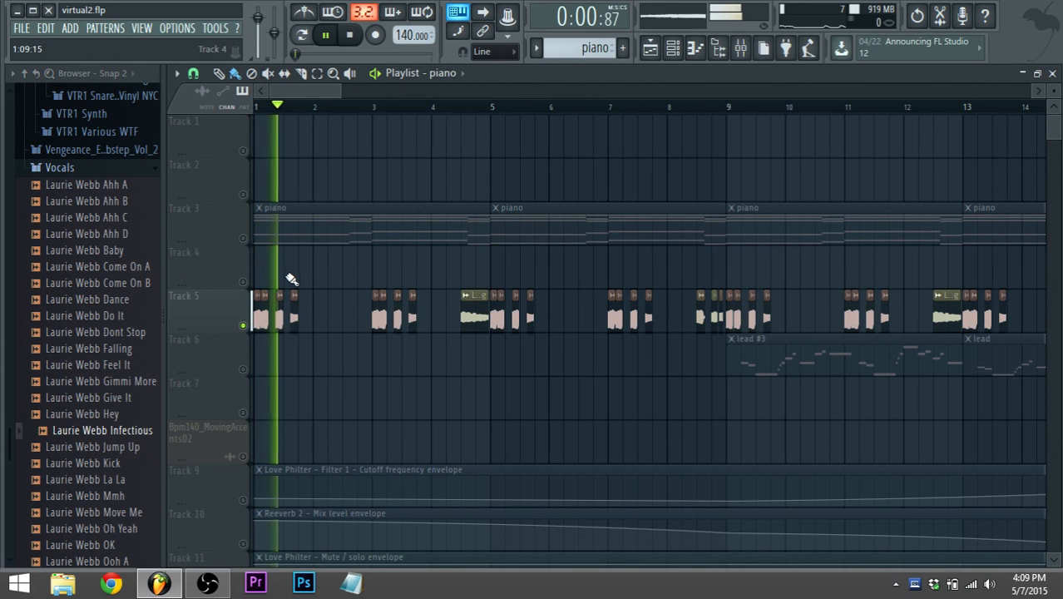
key(space)
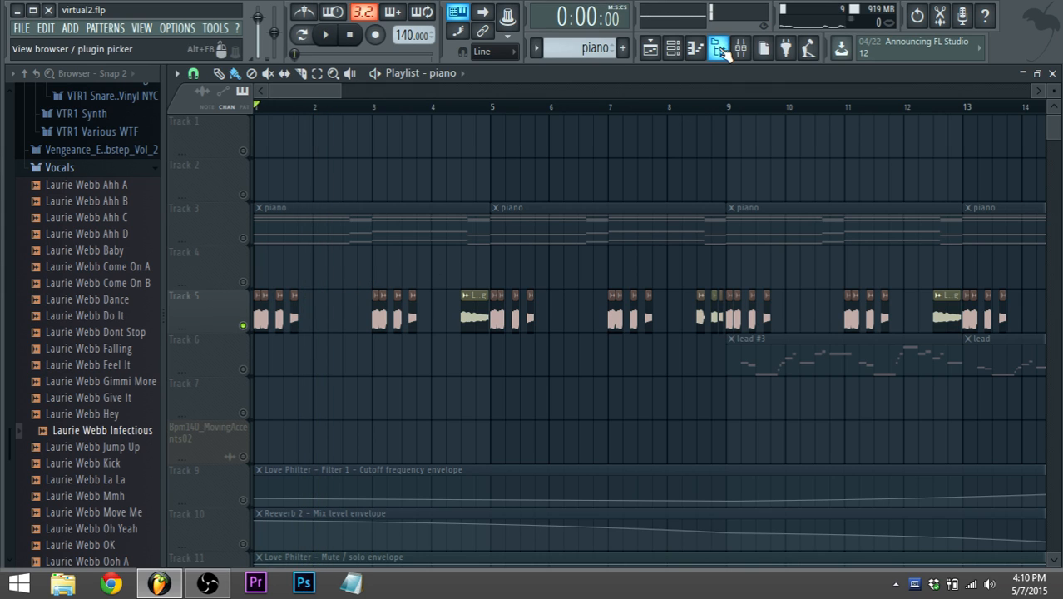
click(717, 48)
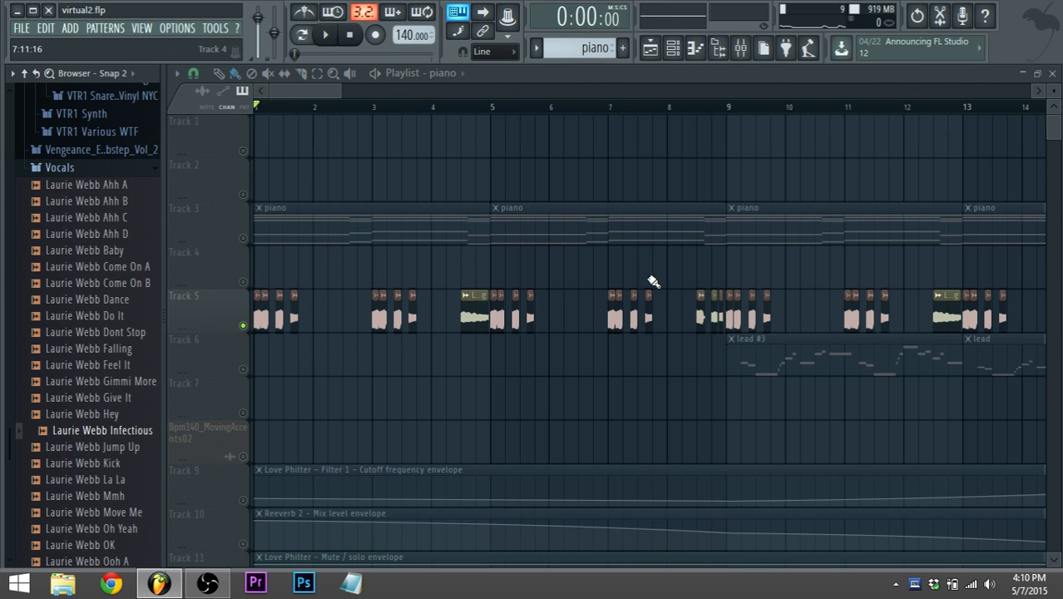
scroll(580, 351, down, 3)
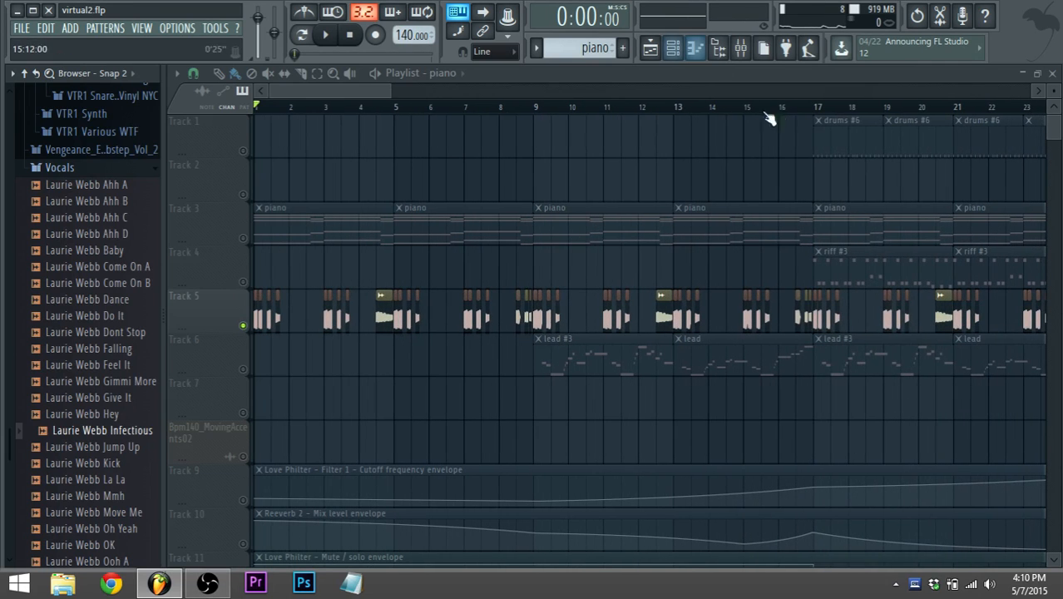
Step: In the mixer, look through the lead, phasey and vocodex tracks, and select the La La vocal track
click(740, 50)
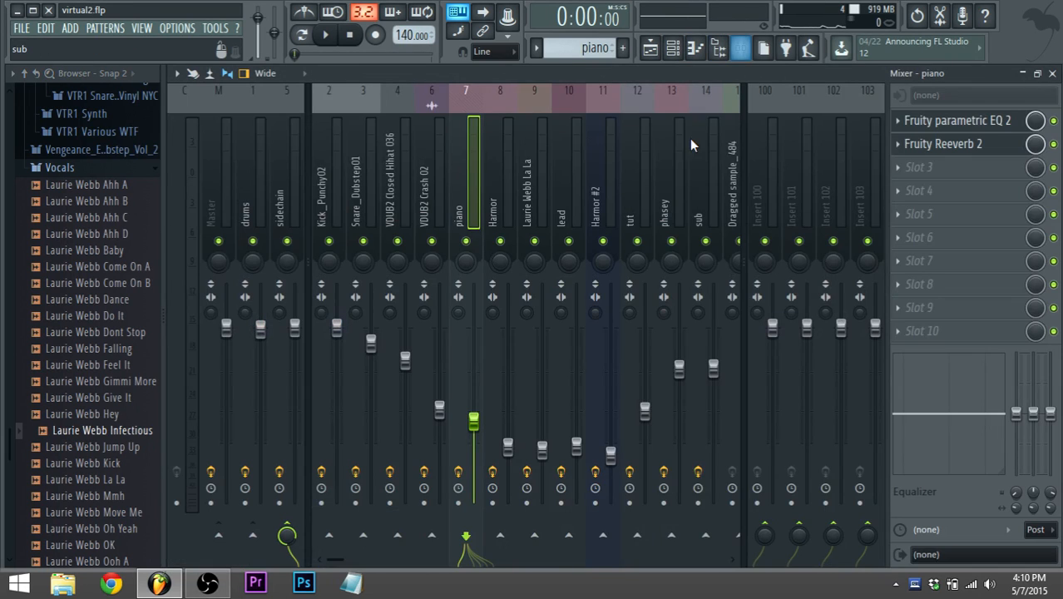
click(562, 218)
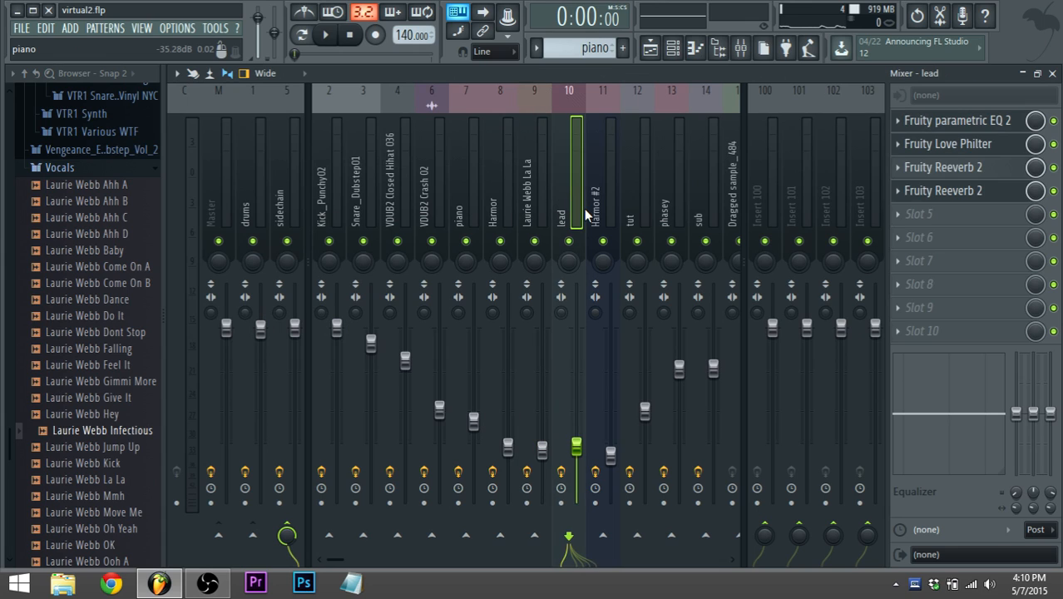
click(594, 208)
click(669, 213)
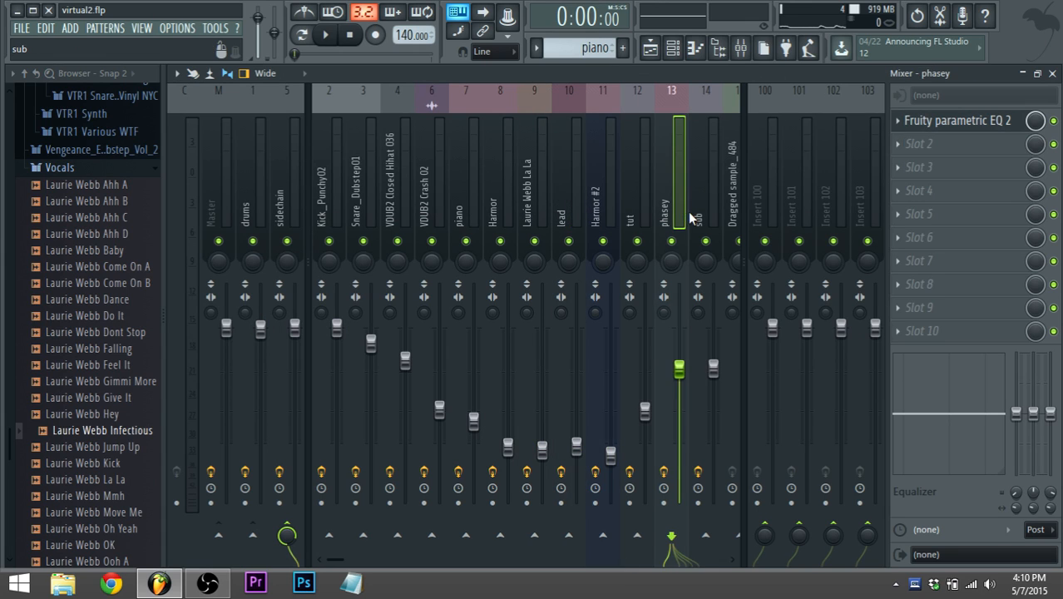
scroll(690, 216, down, 6)
click(597, 218)
scroll(596, 218, down, 6)
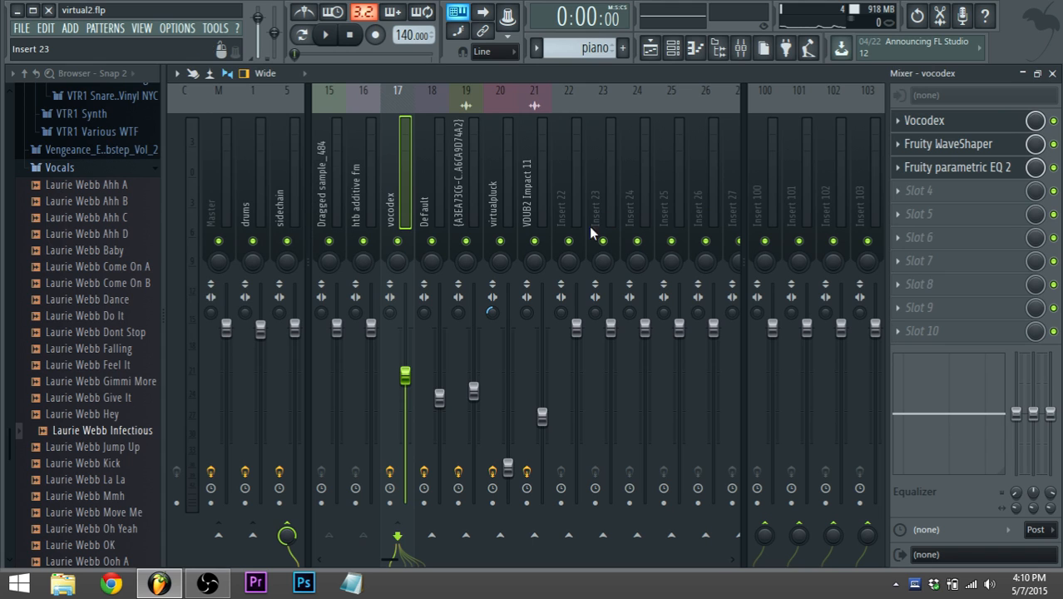
scroll(438, 239, up, 6)
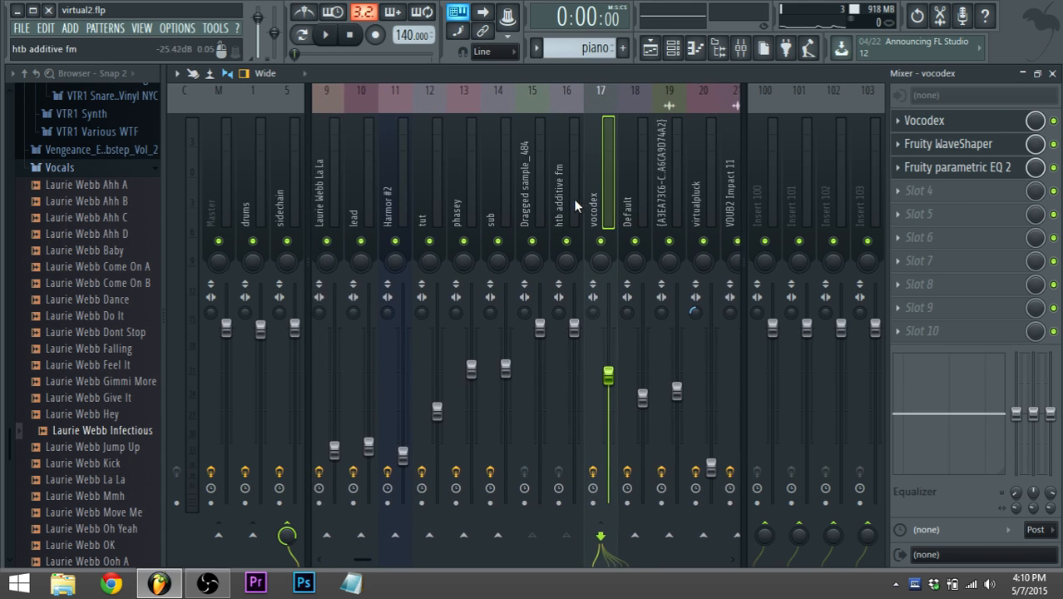
key(space)
scroll(632, 206, up, 6)
click(541, 192)
key(space)
Step: Open Fruity Reeverb 2 on the La La vocal track and try out its dry level with the vocal chops playing
click(923, 144)
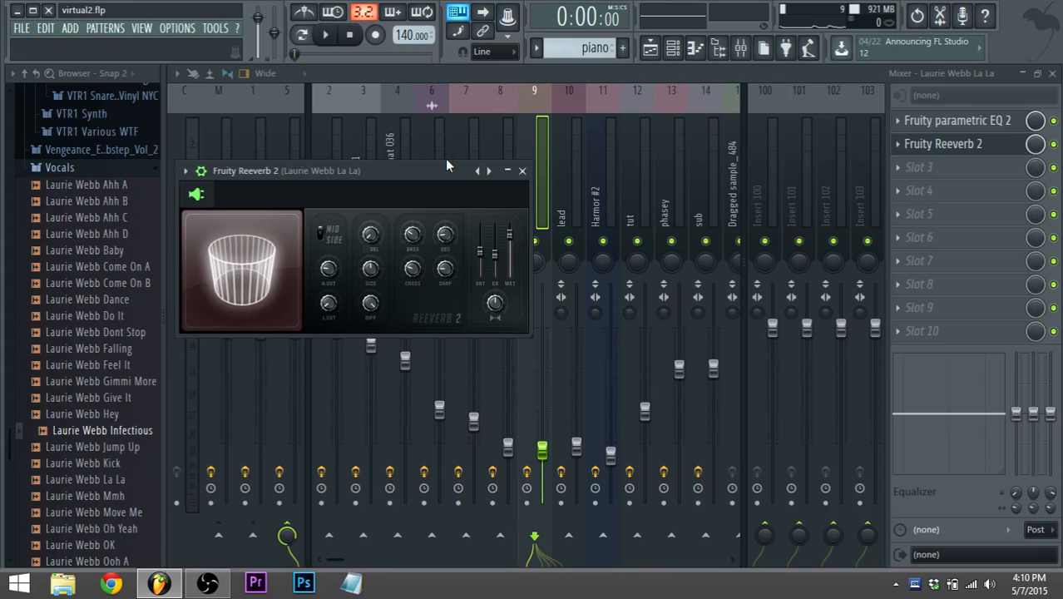
key(space)
mouse_move(481, 265)
mouse_down()
mouse_move(481, 287)
mouse_move(481, 268)
mouse_up()
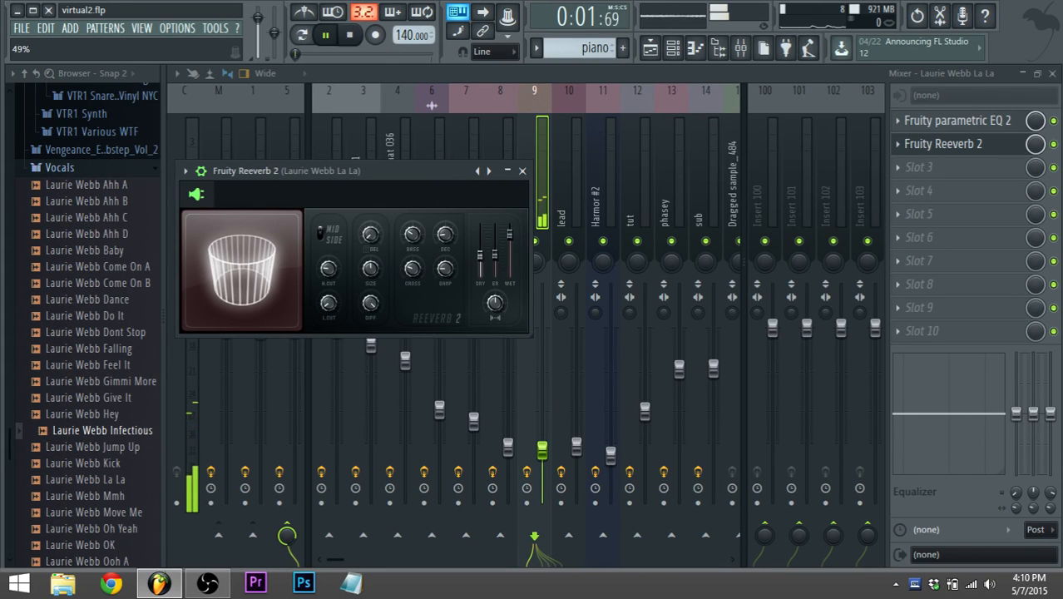
key(space)
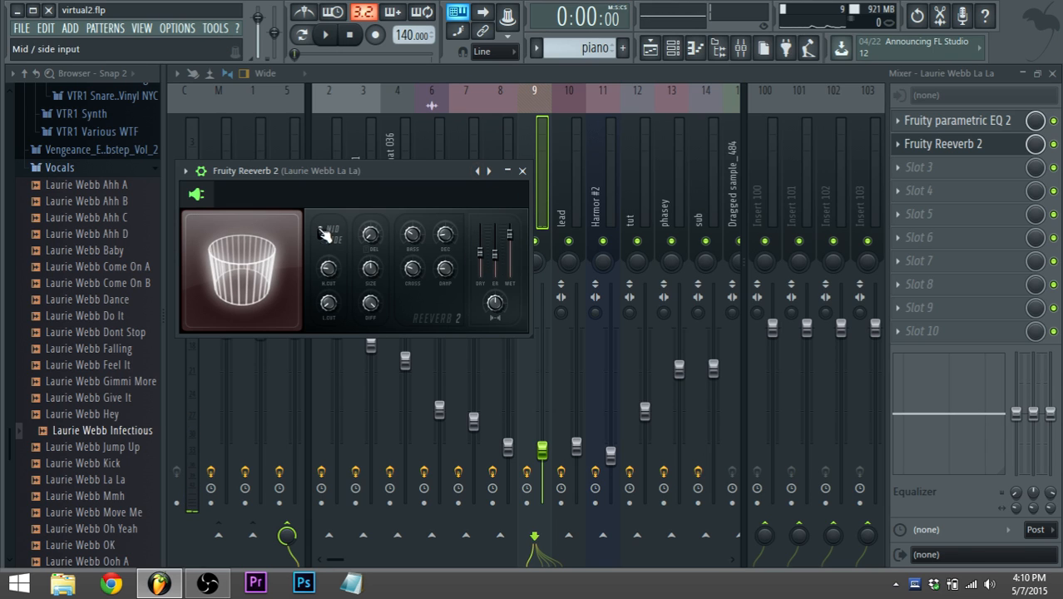
drag(485, 252, 484, 283)
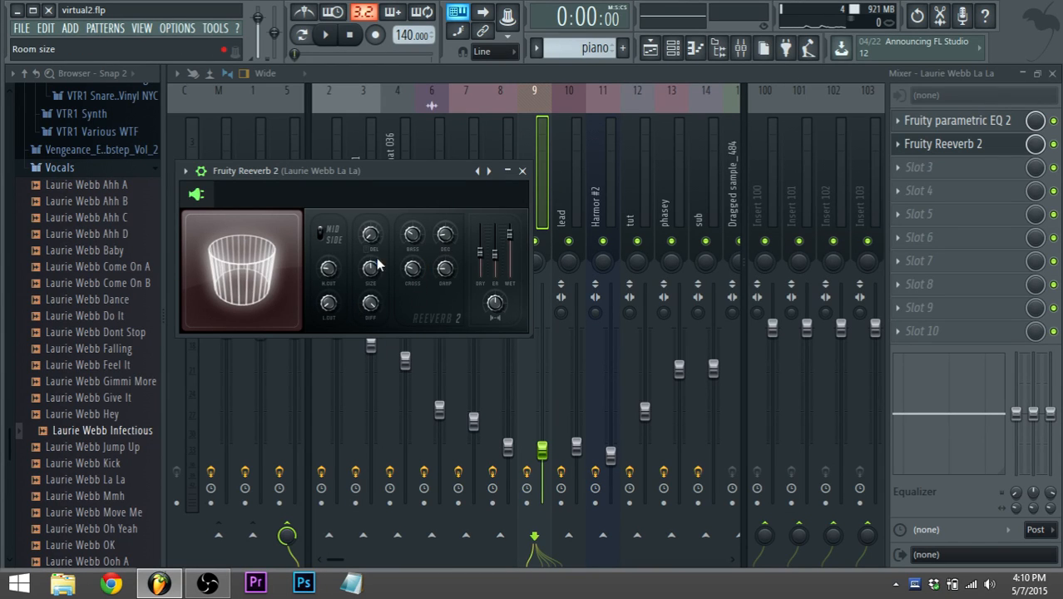
Step: Return to the playlist, unsolo Track 5, and play the lead #3 pattern with its notes open in the piano roll
click(650, 47)
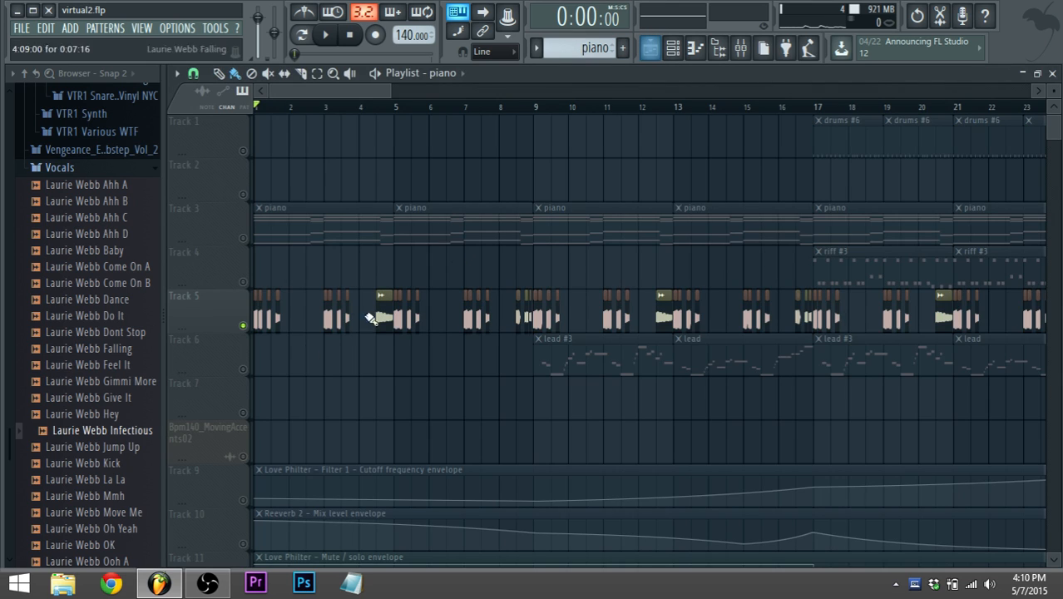
right_click(244, 325)
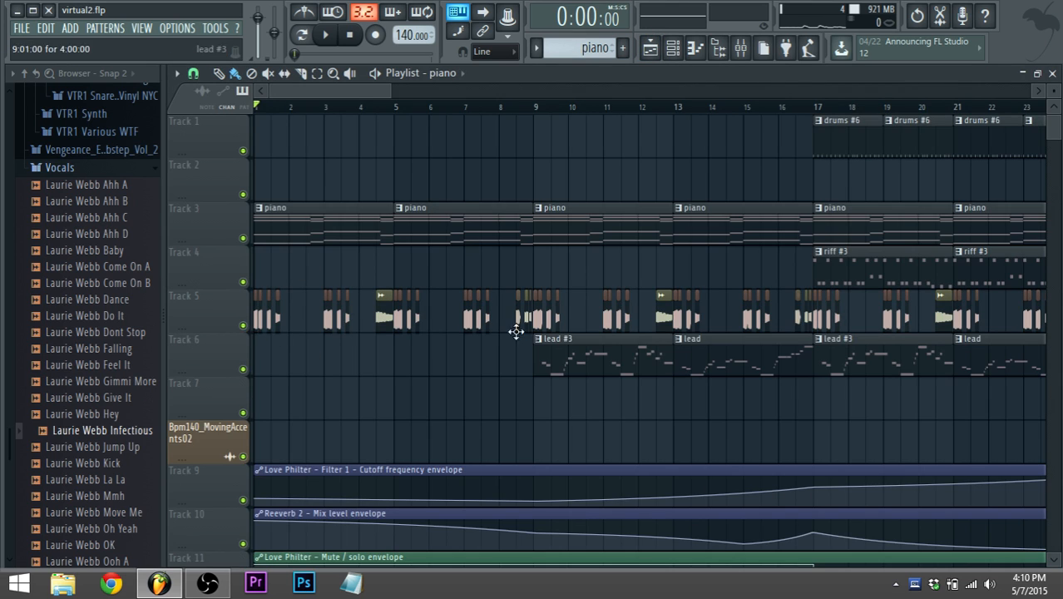
double_click(586, 351)
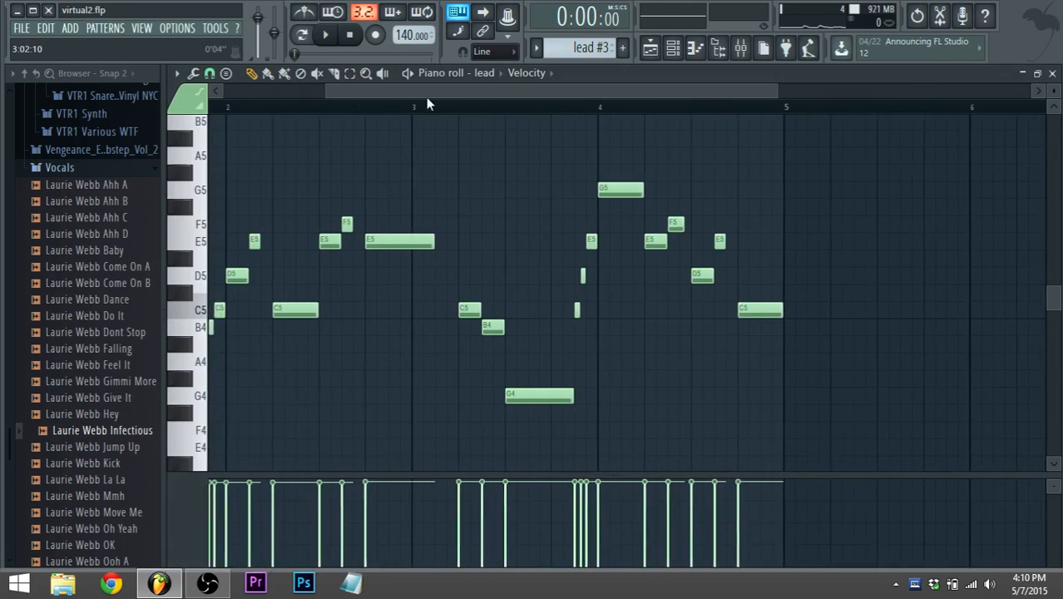
click(325, 34)
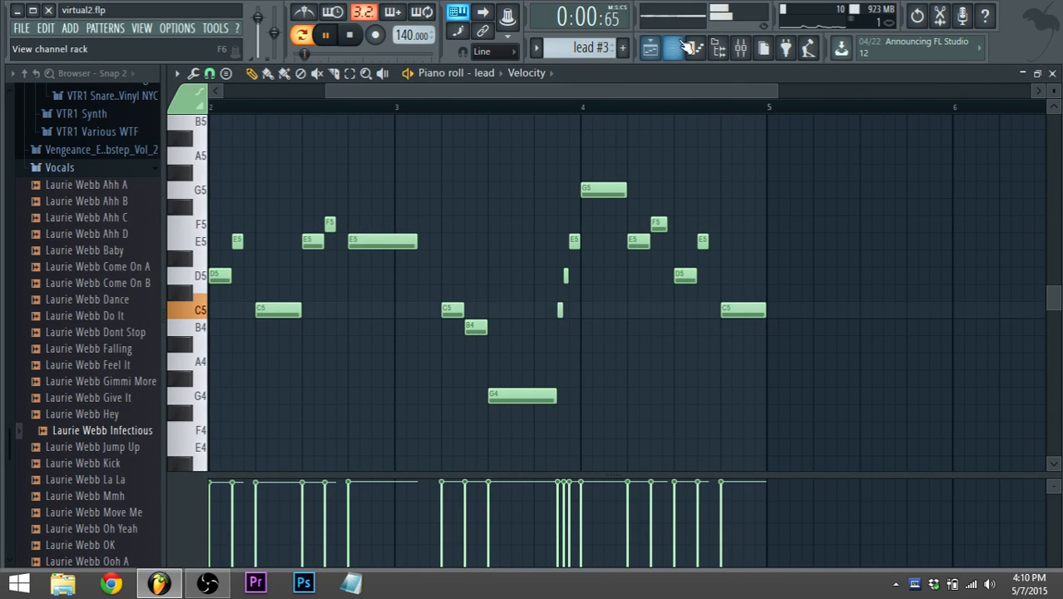
Step: Stop playback and examine the playlist arrangement, from the lead clips to the filter, reverb and mute automation tracks
click(650, 47)
drag(392, 90, 543, 89)
key(space)
scroll(545, 96, down, 4)
scroll(450, 115, down, 1)
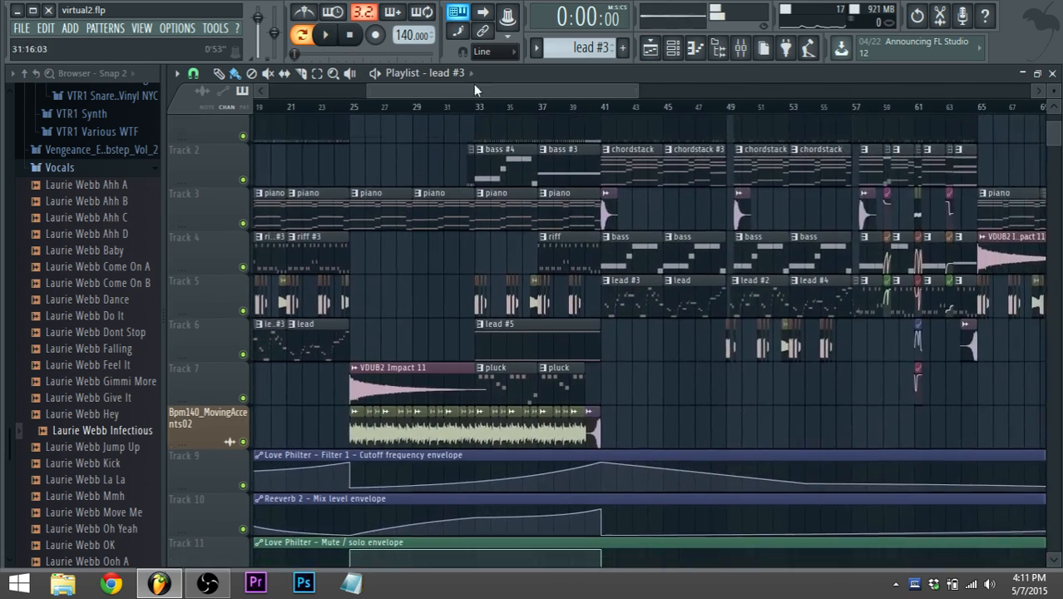
scroll(450, 117, down, 3)
scroll(458, 141, left, 5)
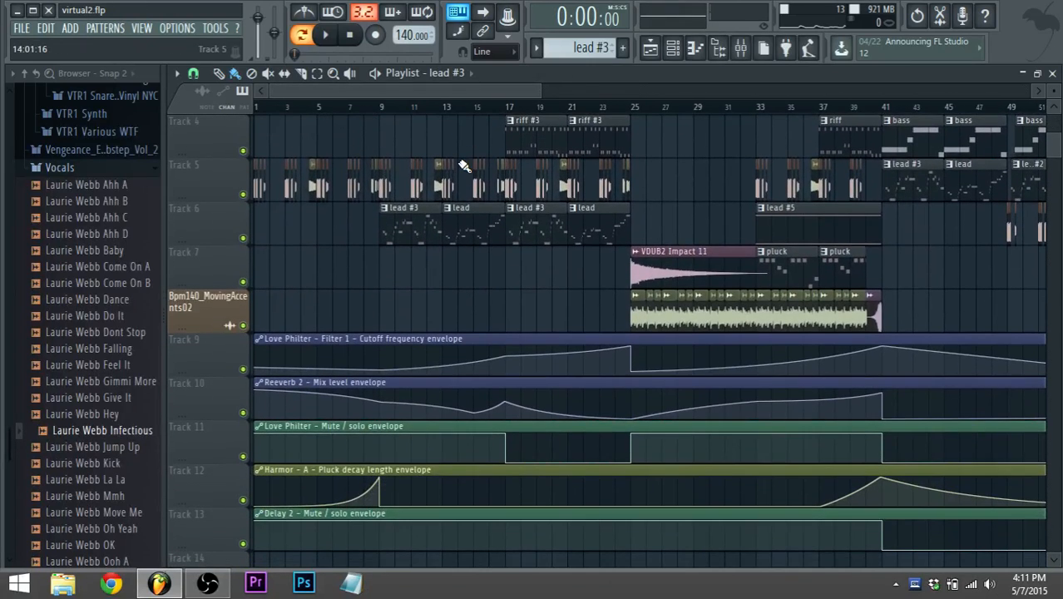
scroll(437, 195, down, 1)
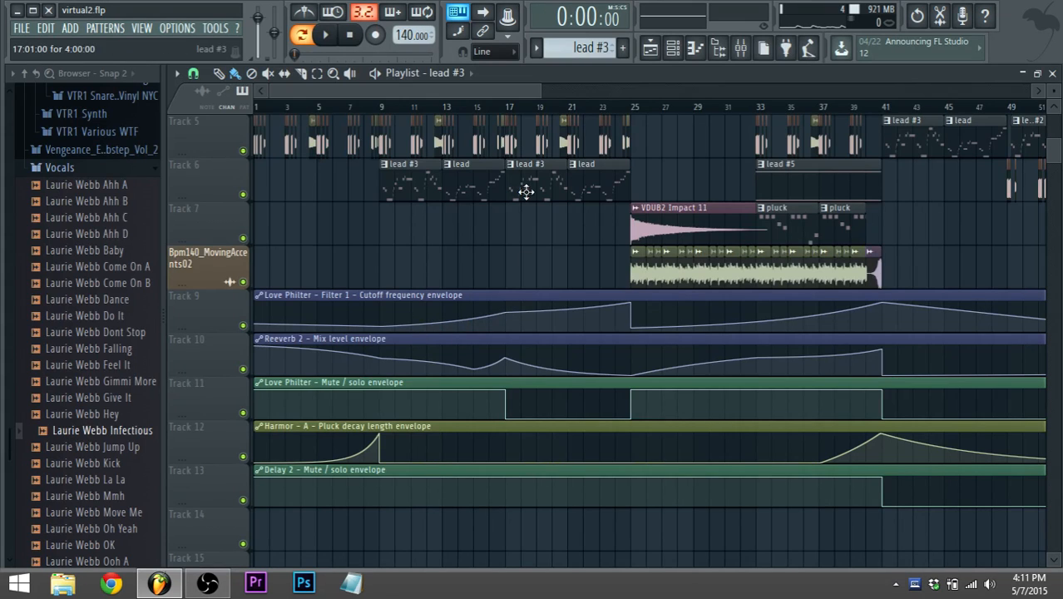
Step: Play the song from bar 9 and from shortly before bar 17 to hear the lead
click(378, 109)
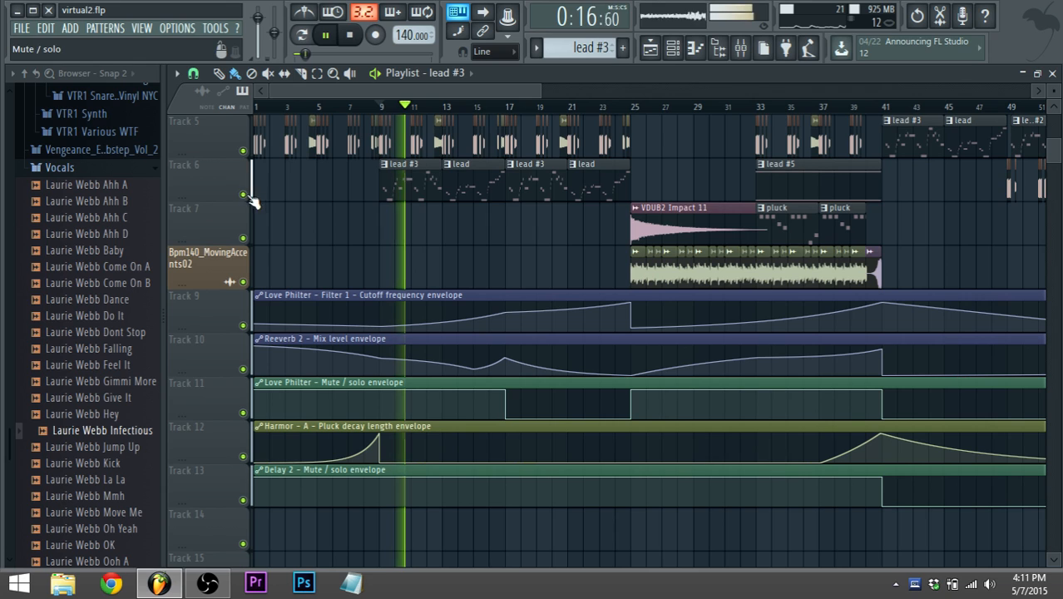
click(486, 110)
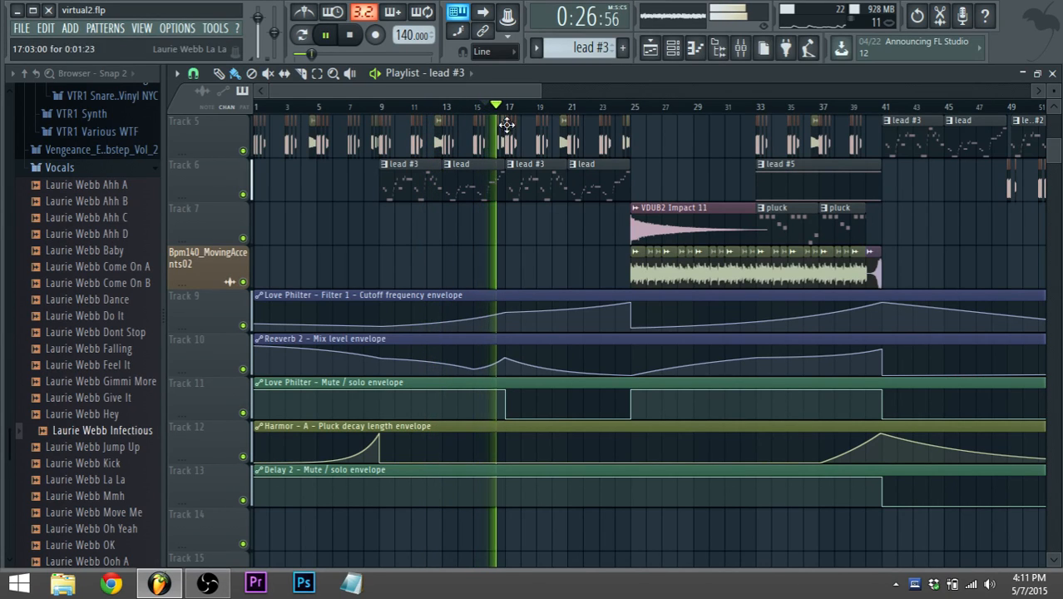
key(space)
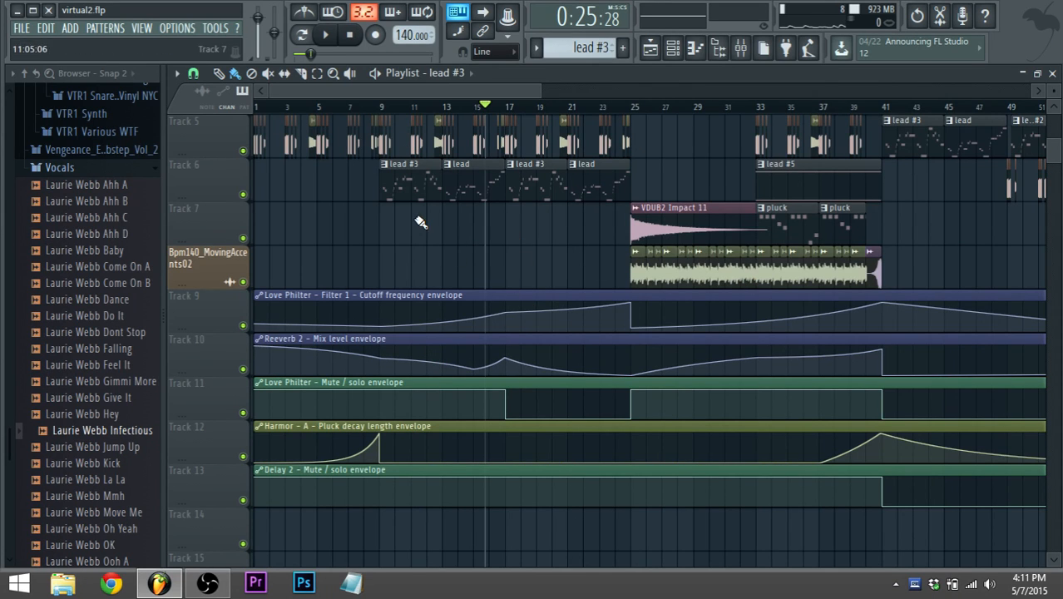
Step: Open the lead clip's notes in the piano roll, and open the lead channel's synth from the channel rack
scroll(425, 241, up, 2)
double_click(428, 249)
click(675, 44)
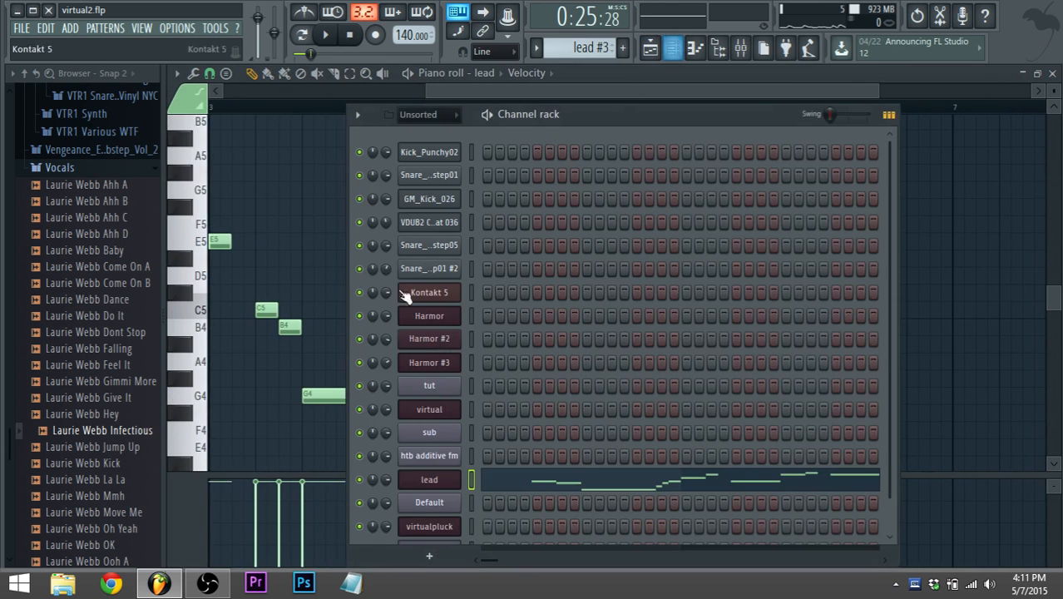
click(448, 484)
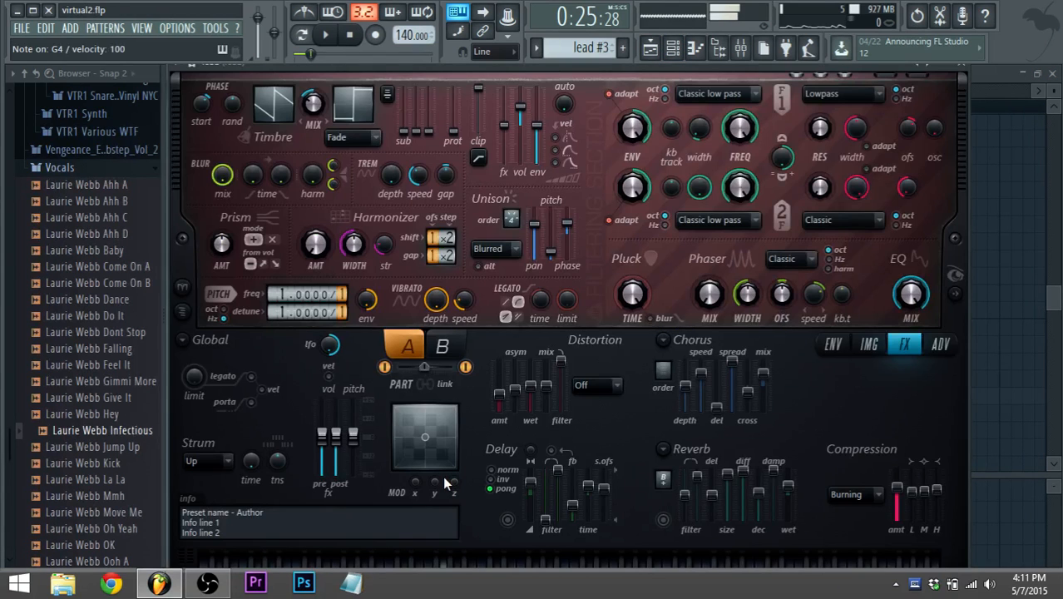
Step: Move the playlist's playback position to just after bar 17 and reopen the lead channel's synth
click(652, 48)
drag(503, 108, 518, 109)
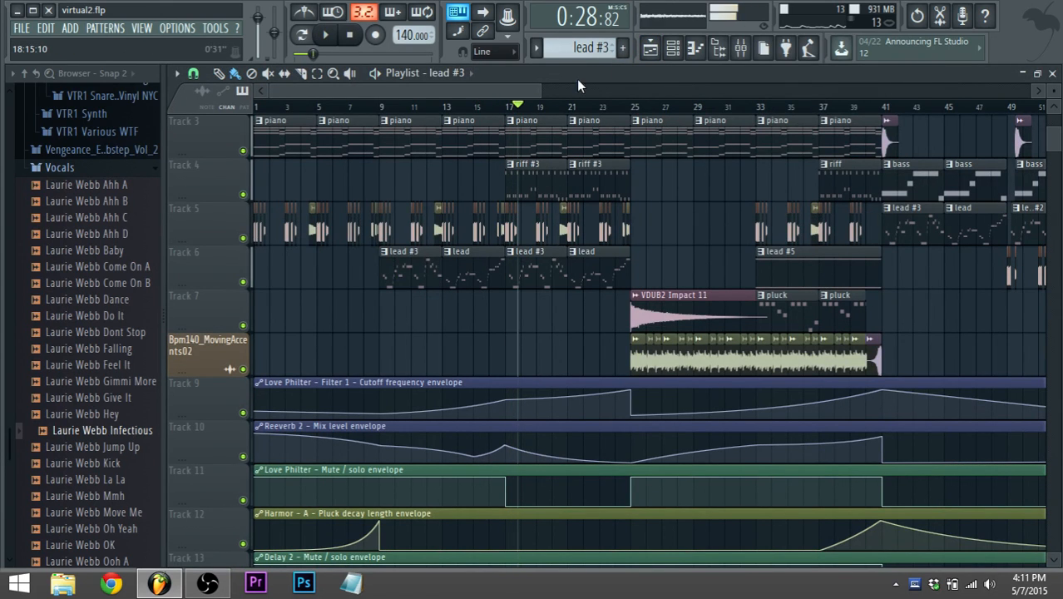
click(674, 48)
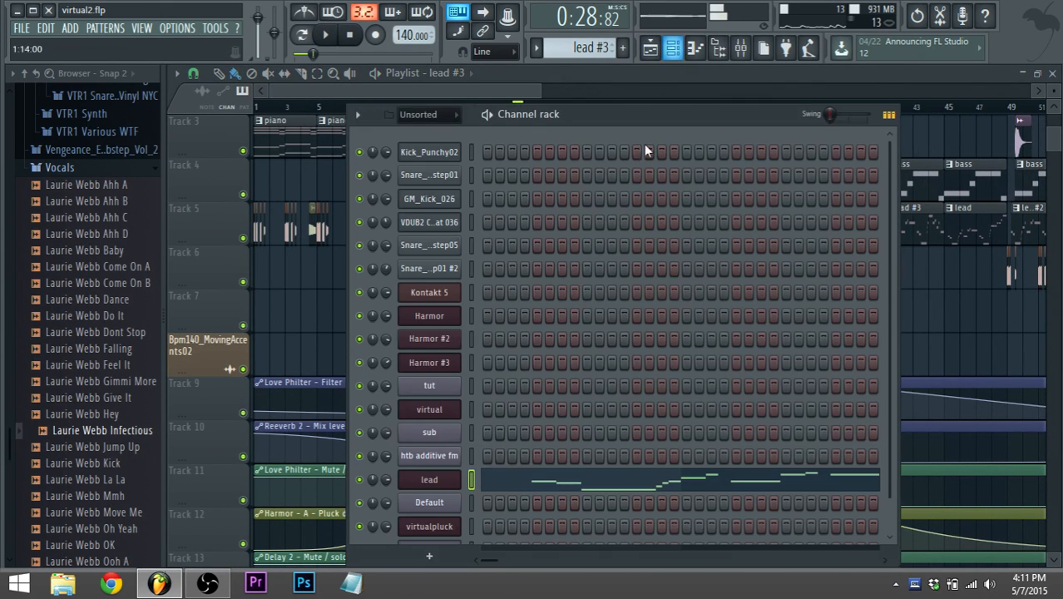
click(449, 481)
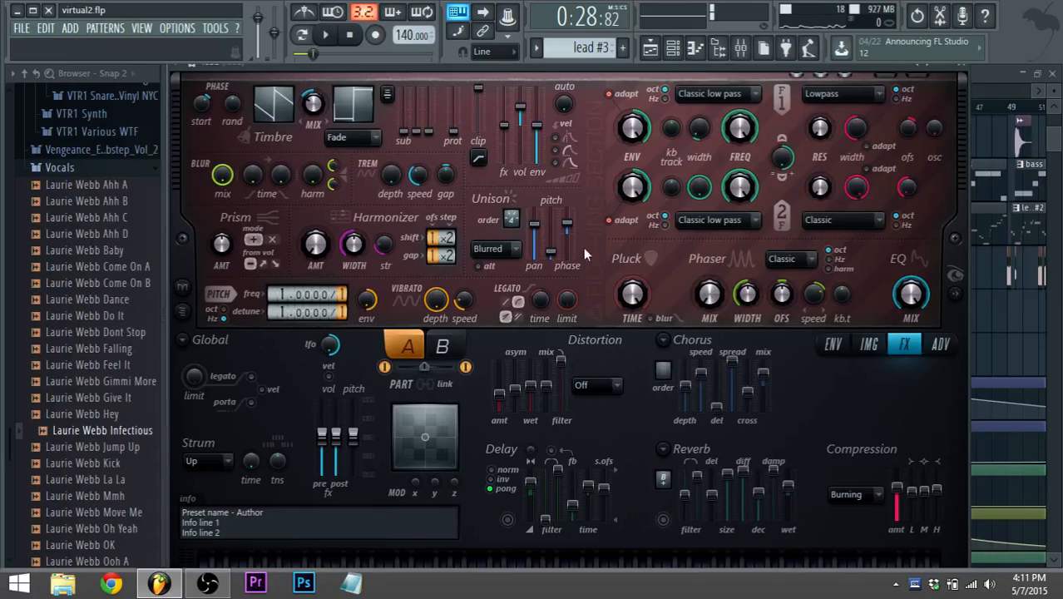
click(669, 55)
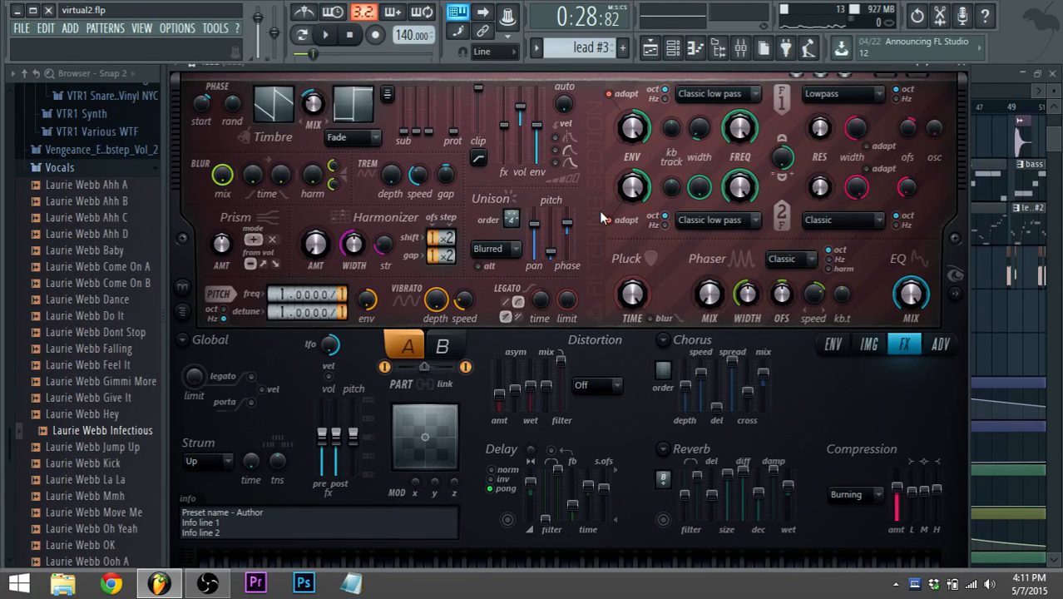
Step: Disable part B of the lead synth, return to part A, and stop playback
click(442, 350)
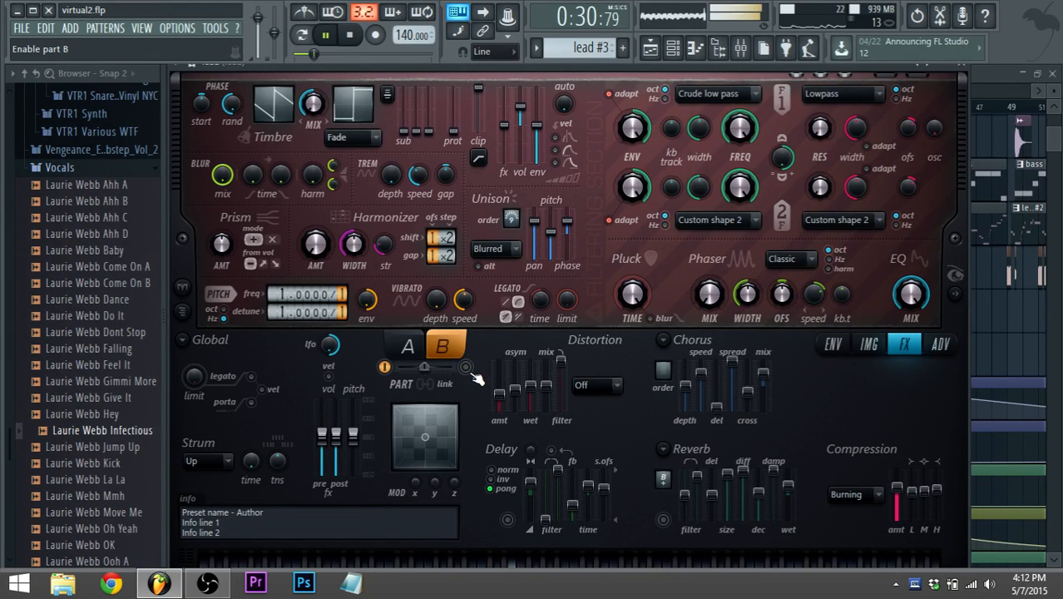
click(408, 346)
key(space)
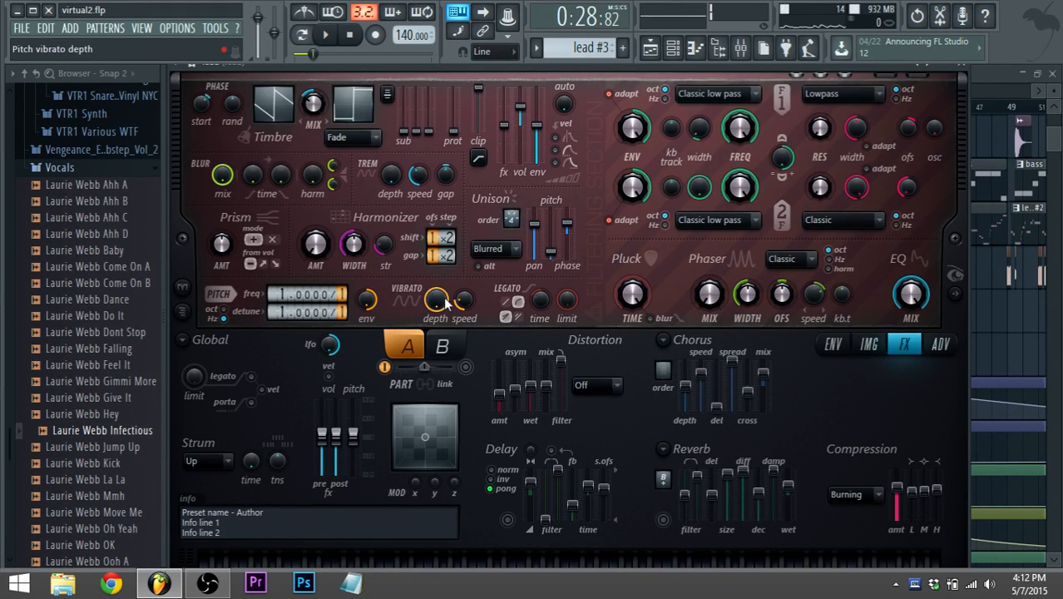
Step: Show the lead's pitch vibrato depth envelope, and slightly lower band 6 in the parametric EQ on the lead mixer track
click(829, 347)
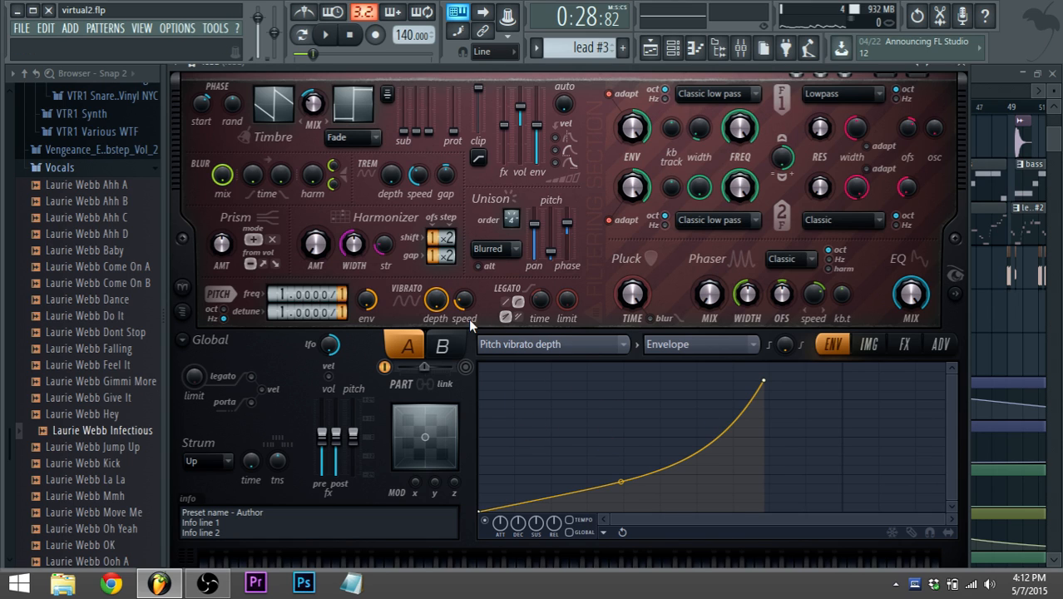
click(747, 48)
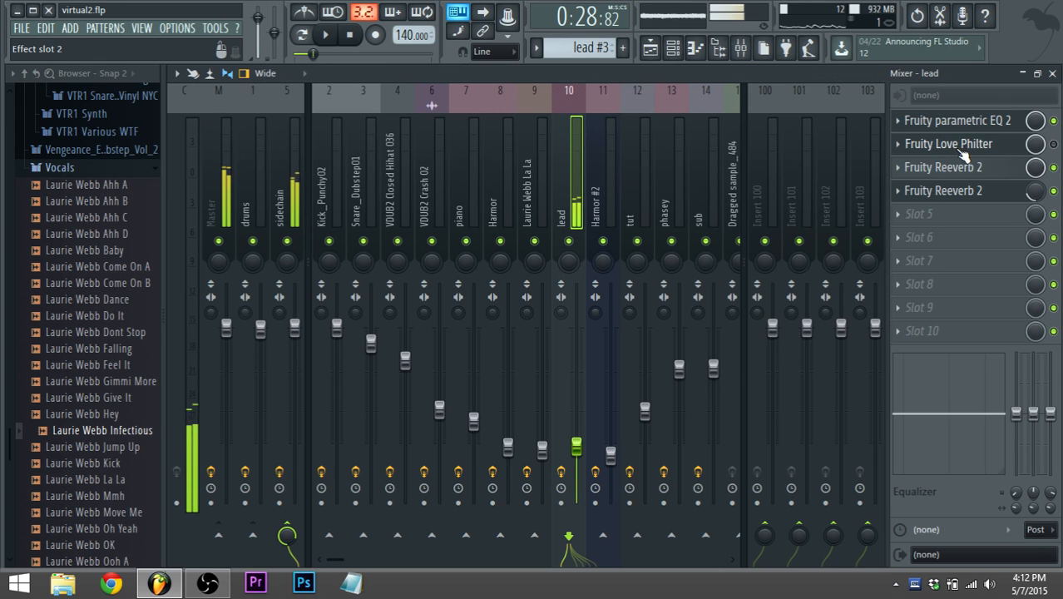
click(969, 123)
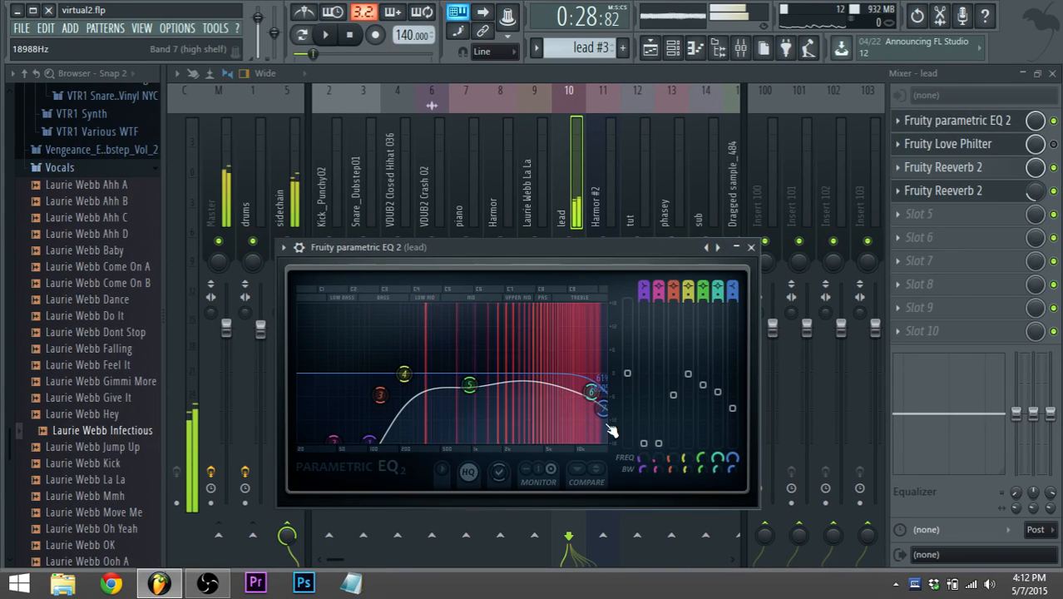
mouse_move(592, 392)
mouse_down()
mouse_move(596, 351)
mouse_move(597, 398)
mouse_move(610, 403)
mouse_up()
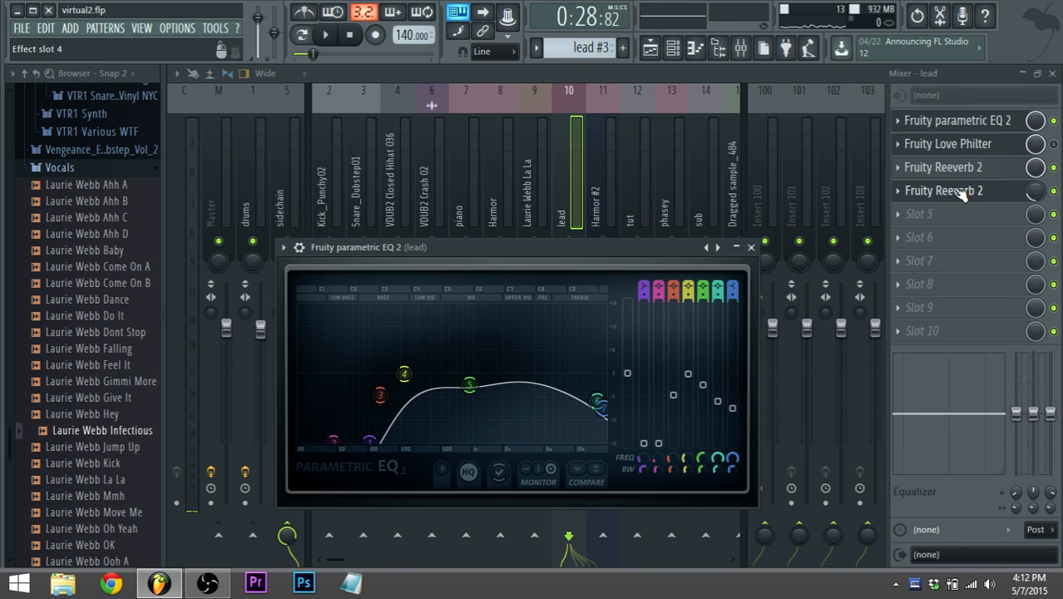
key(b)
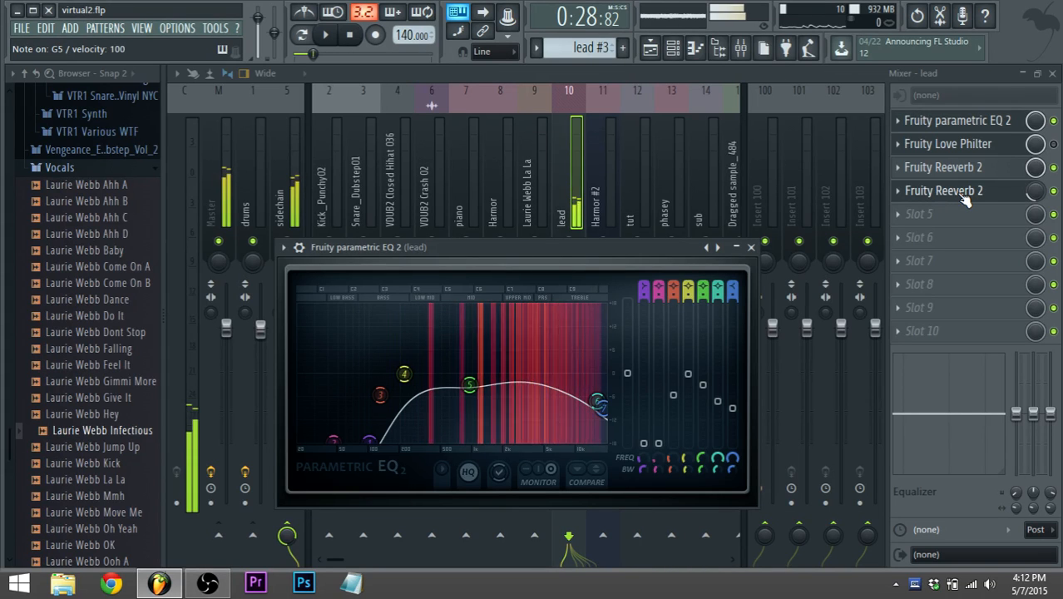
Step: Open the two Fruity Reeverb 2 effects on the lead mixer track in turn to compare their settings
click(965, 198)
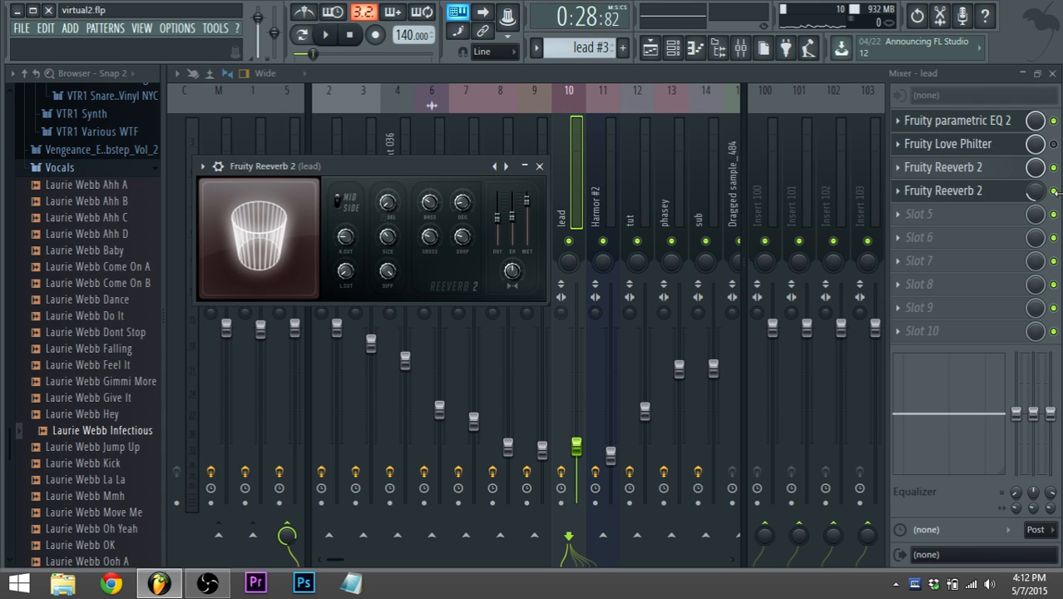
click(979, 170)
click(979, 171)
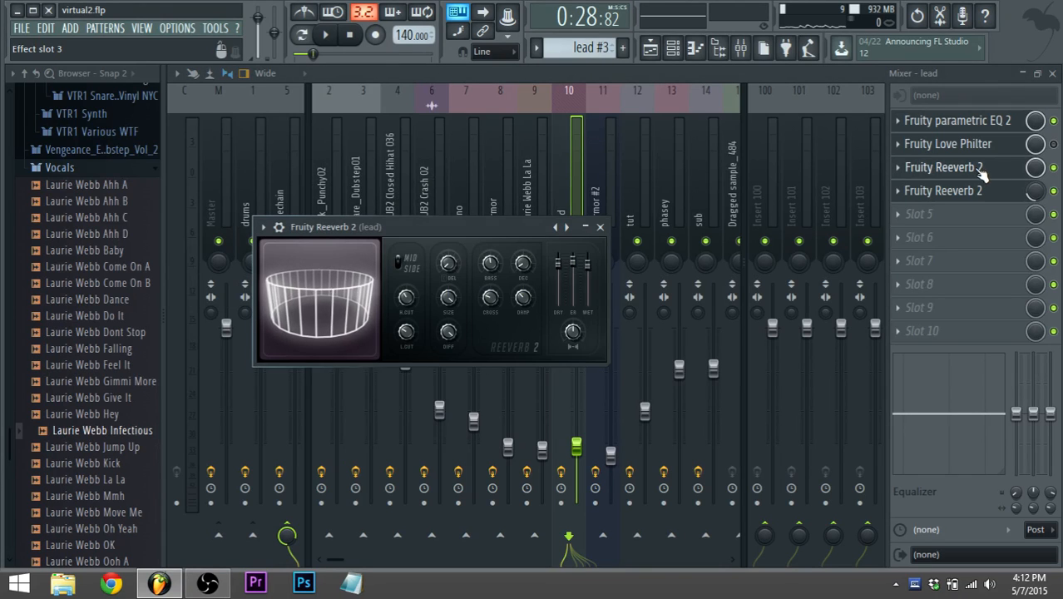
click(915, 191)
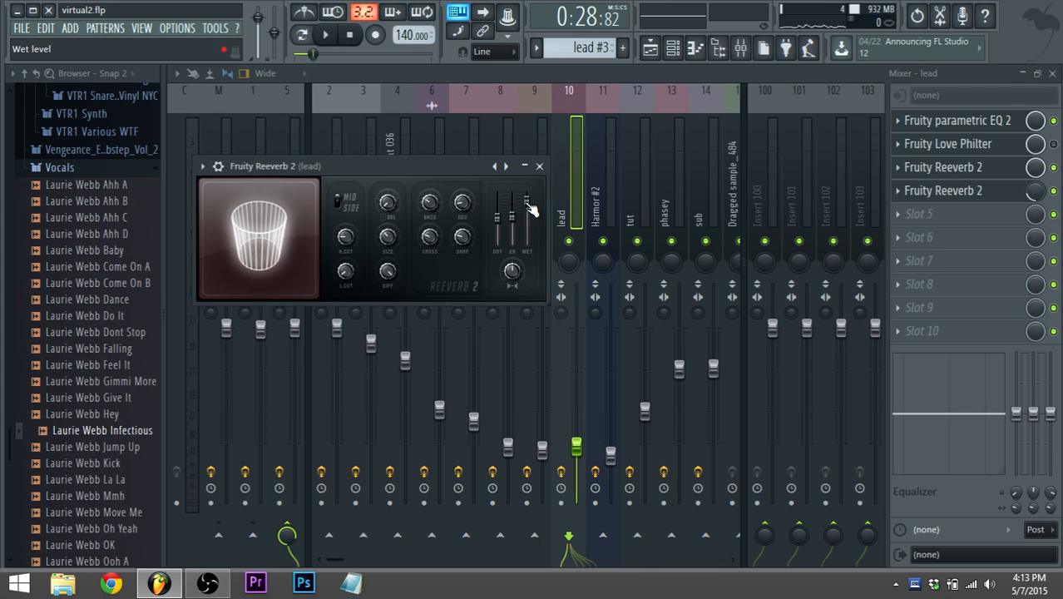
click(971, 177)
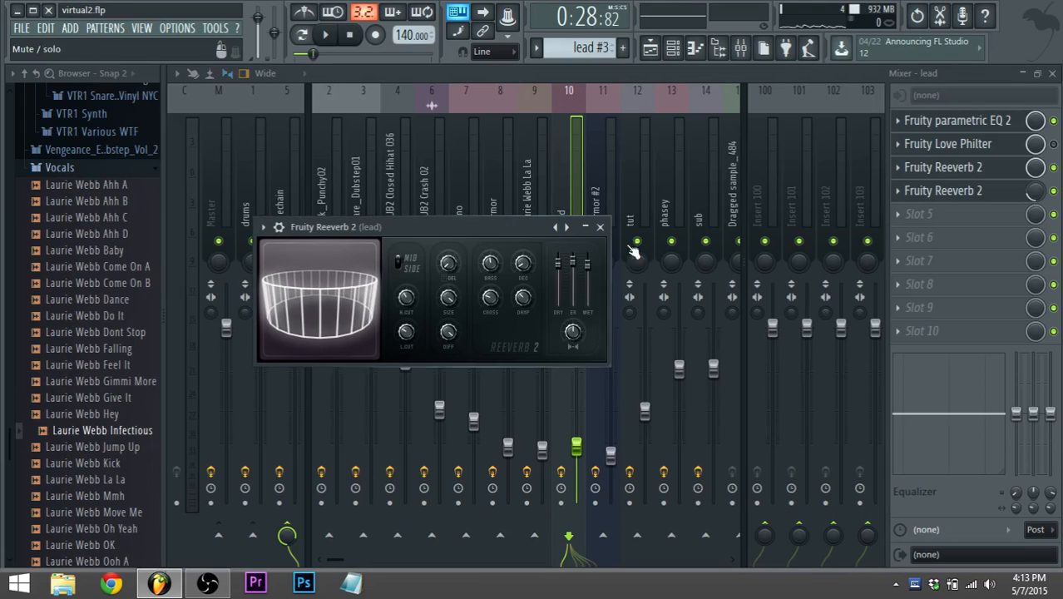
Step: Play the song in the playlist from bar 24 into the section starting at bar 25, and stop
click(650, 47)
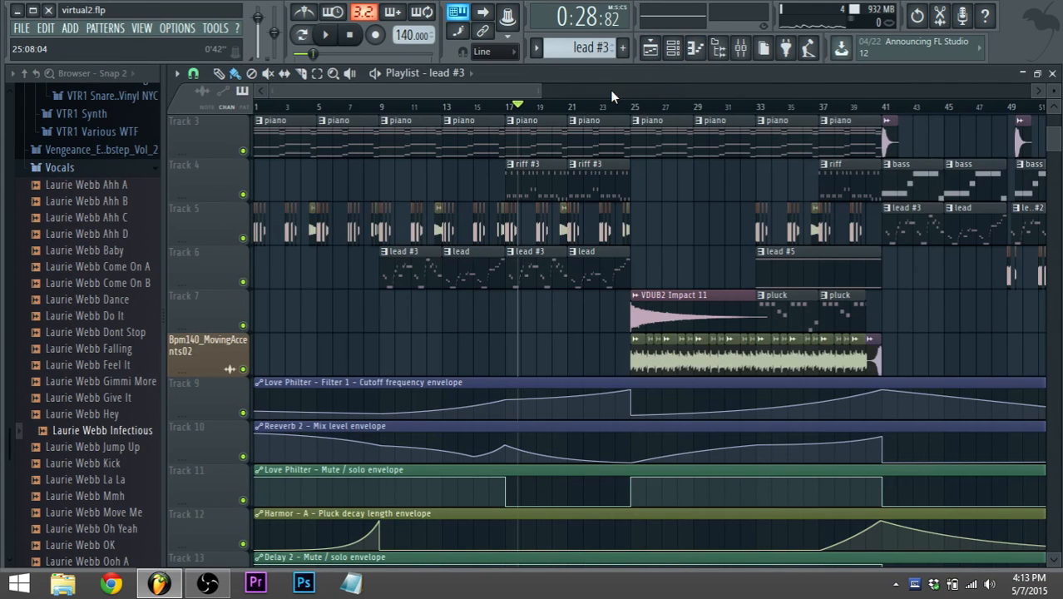
drag(574, 108, 624, 114)
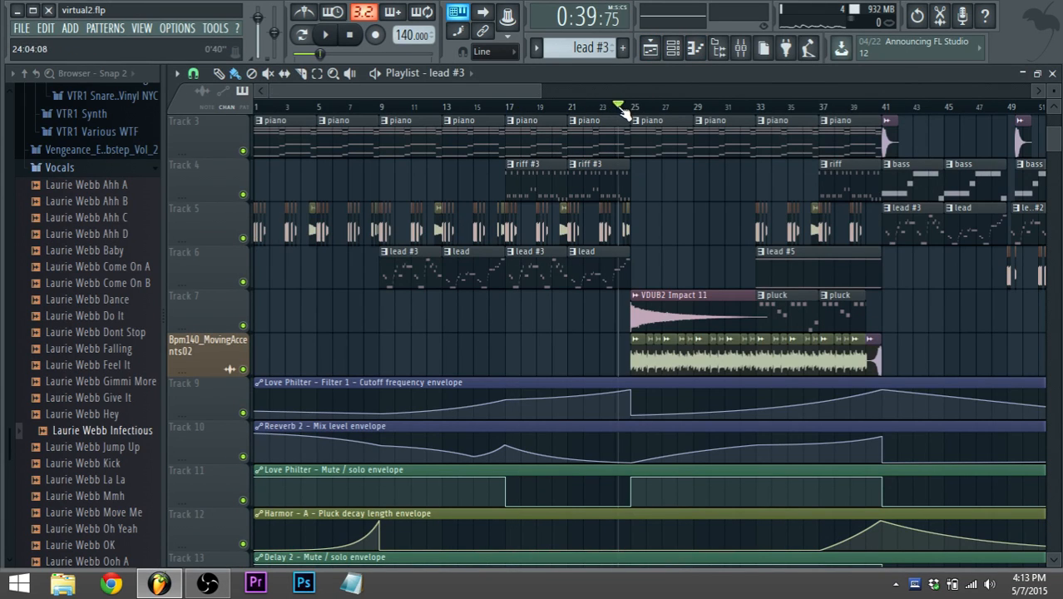
key(space)
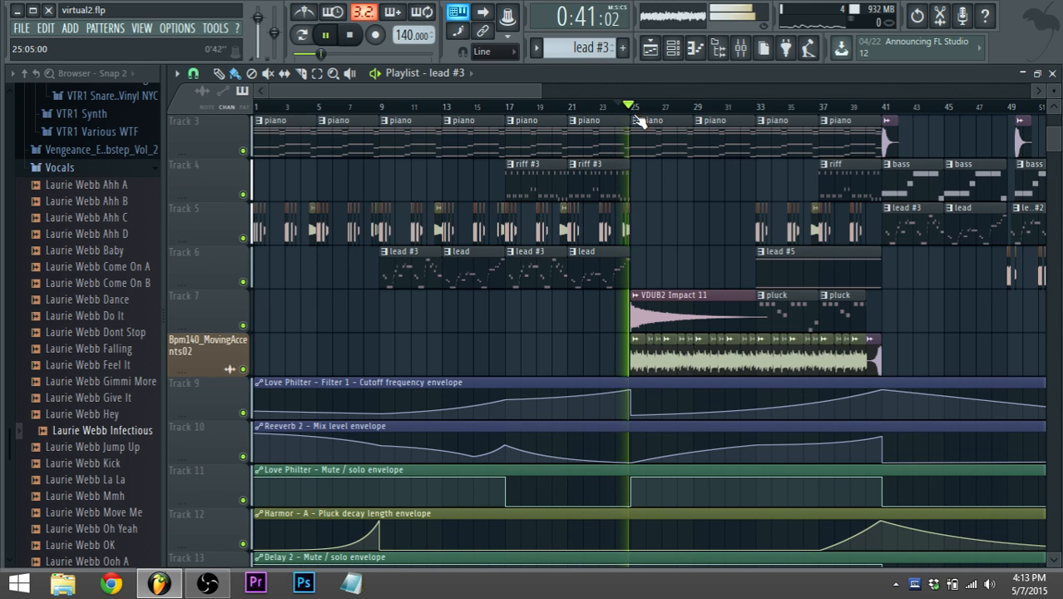
key(space)
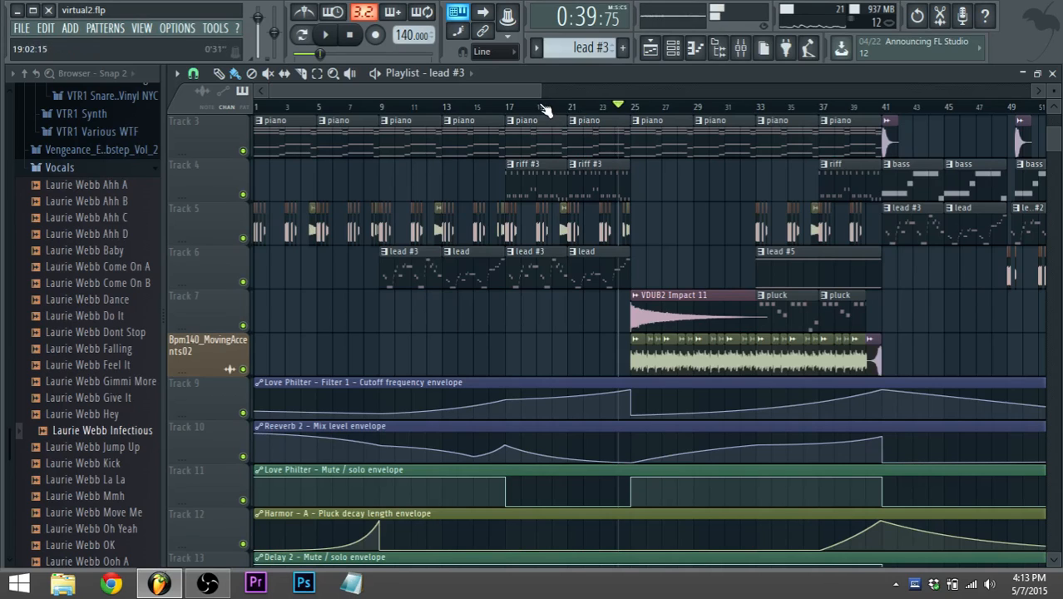
Step: Open the drums clip at bar 17 on Track 1 and play its pattern with the channel rack shown
scroll(475, 143, up, 2)
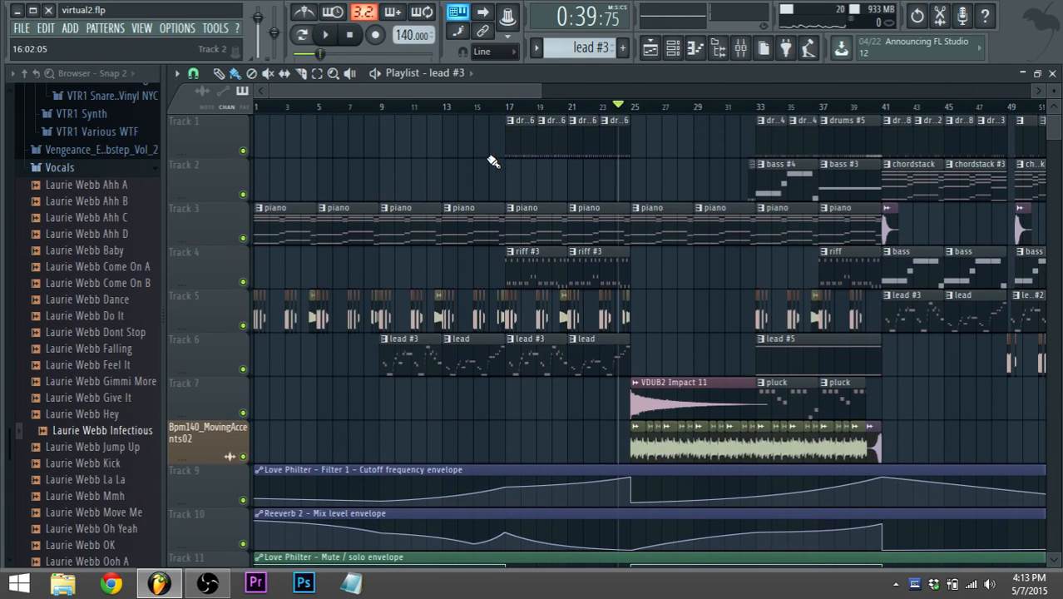
double_click(520, 147)
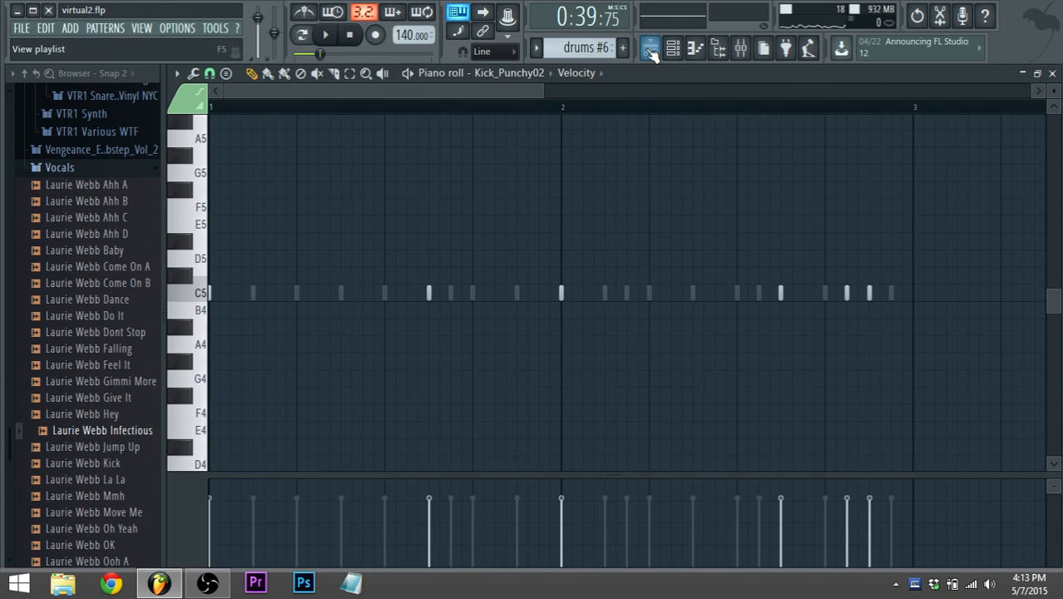
click(673, 51)
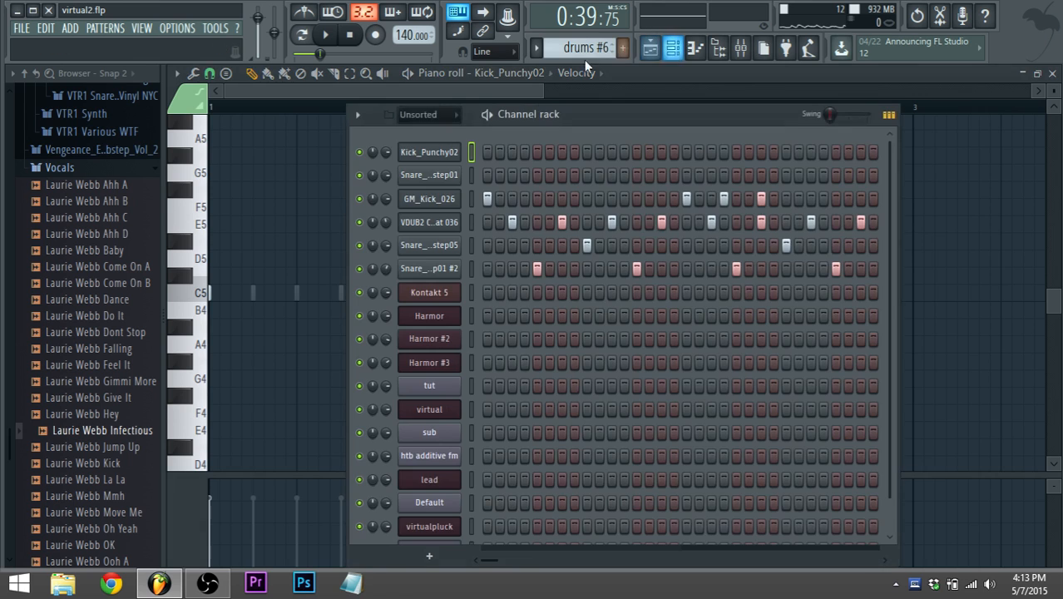
click(325, 34)
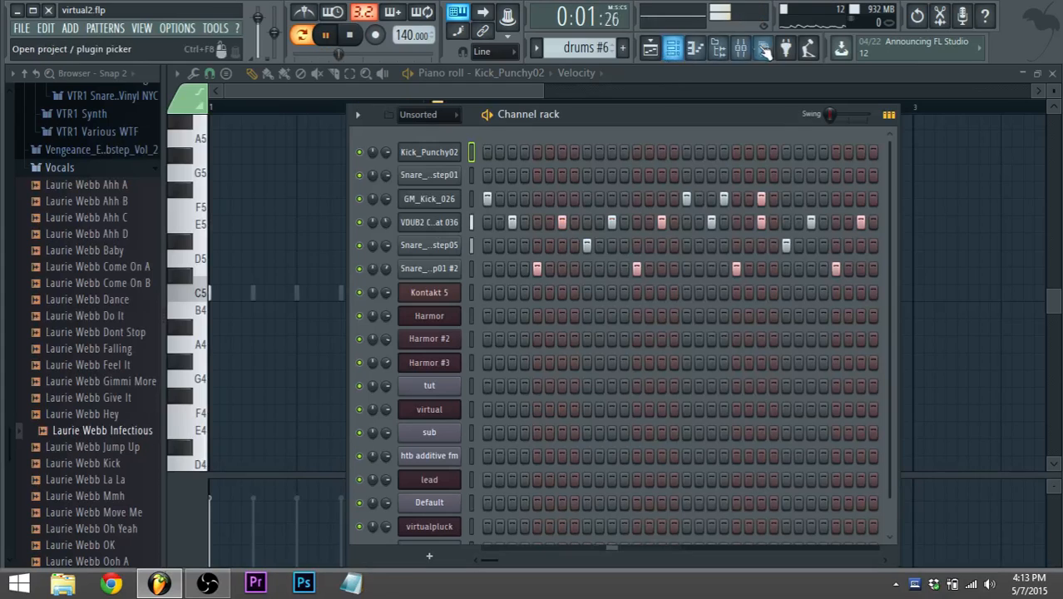
Step: Stop playback and inspect the Bitcrusher and Fruity parametric EQ 2 on the VDUB2 Closed Hihat 036 mixer track
click(740, 48)
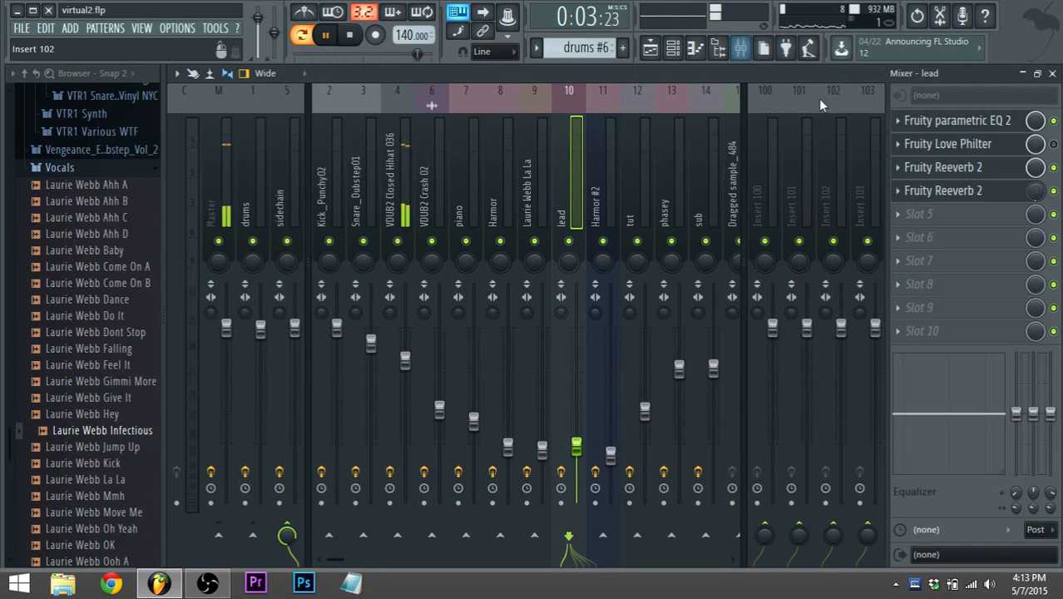
key(space)
click(408, 233)
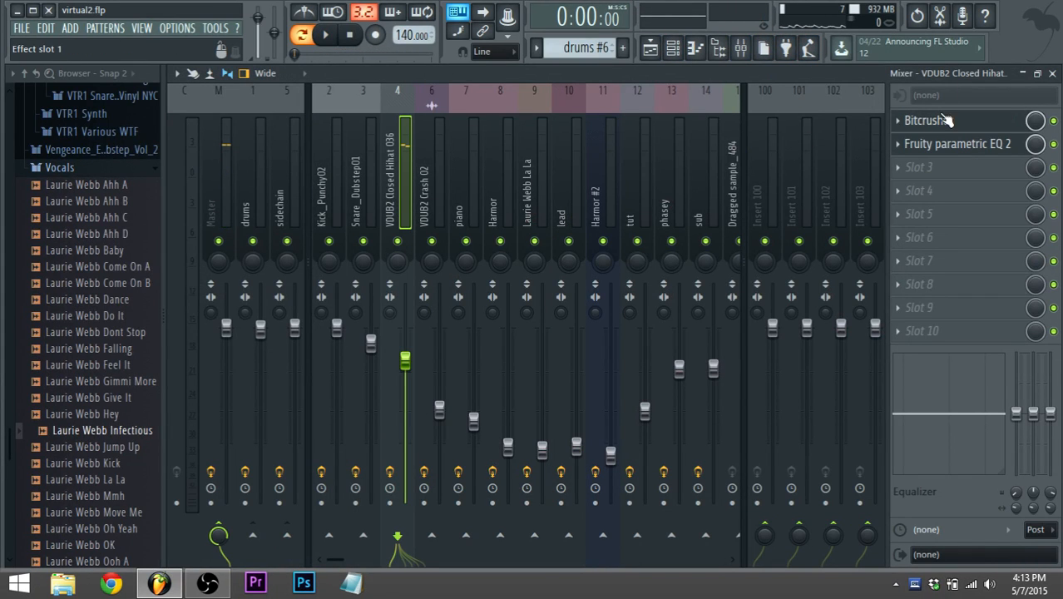
click(988, 126)
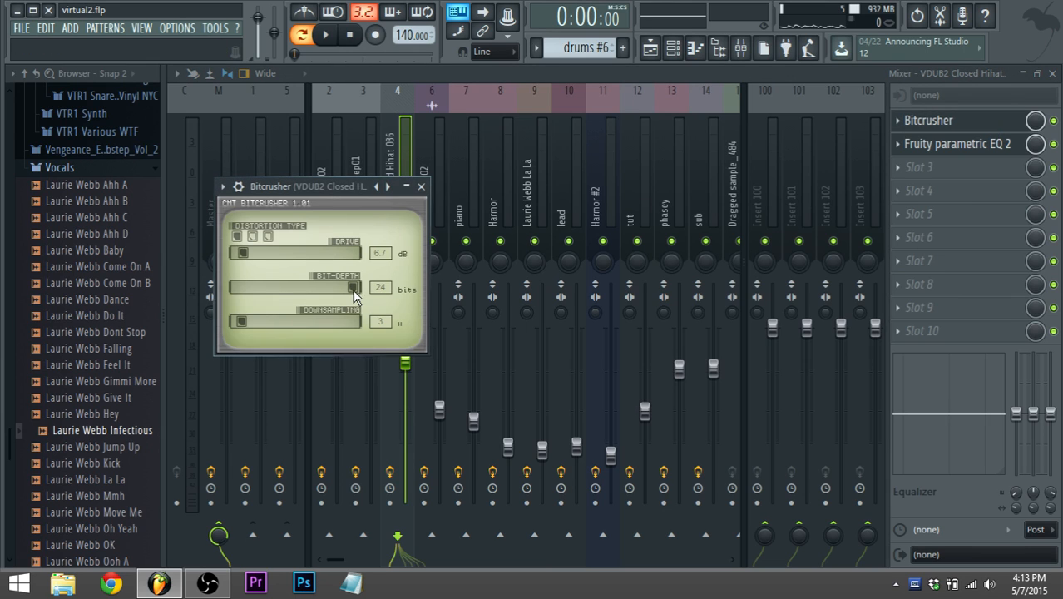
drag(306, 201, 371, 177)
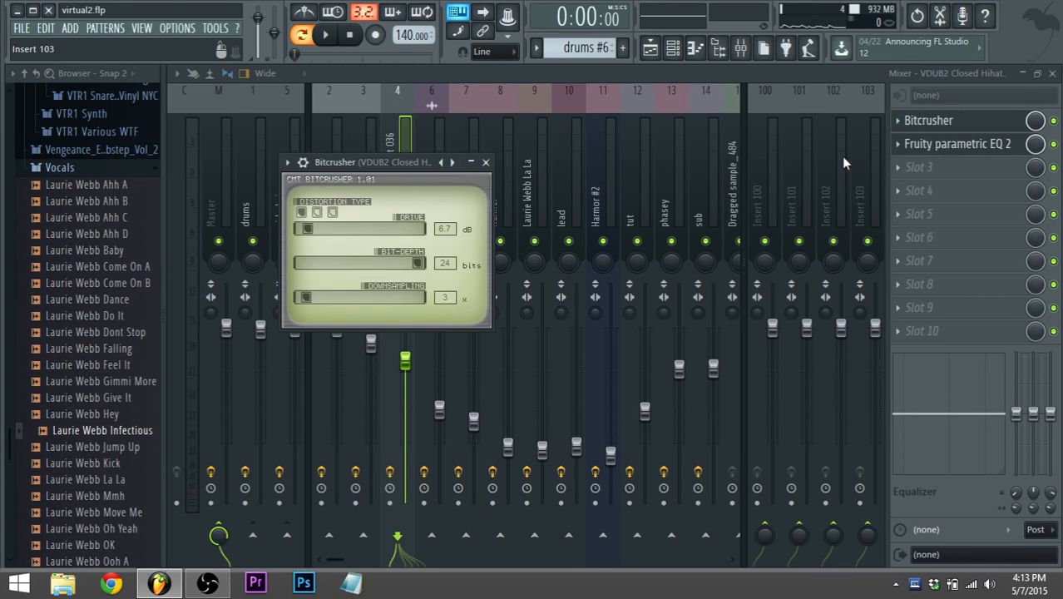
click(957, 143)
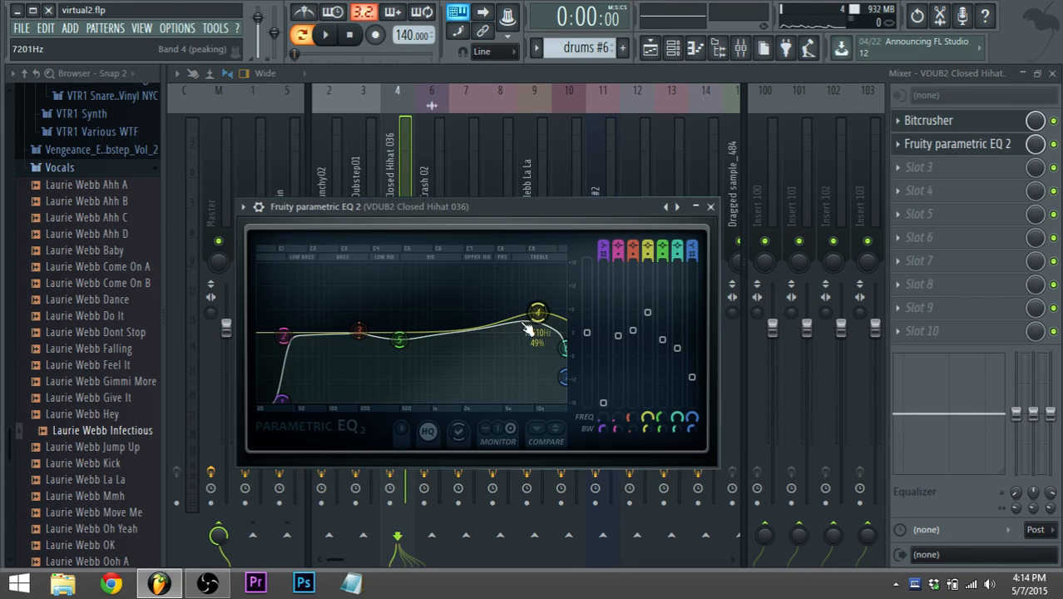
Step: Open the closed hi-hat channel's sampler settings, play the drum pattern, and open the settings of the second Snare_Dubstep01 channel
click(684, 48)
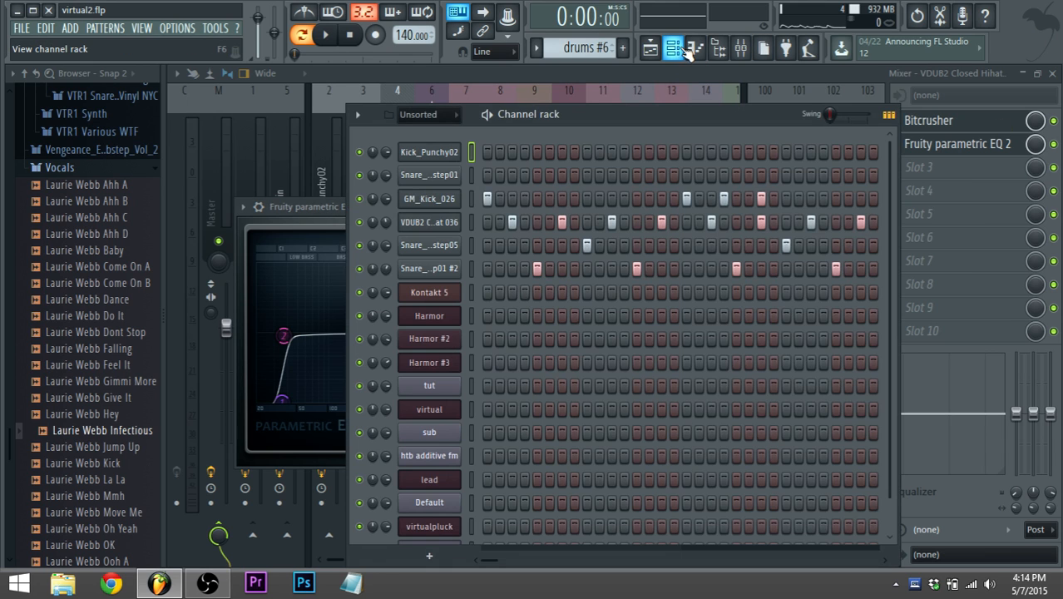
click(438, 224)
click(593, 114)
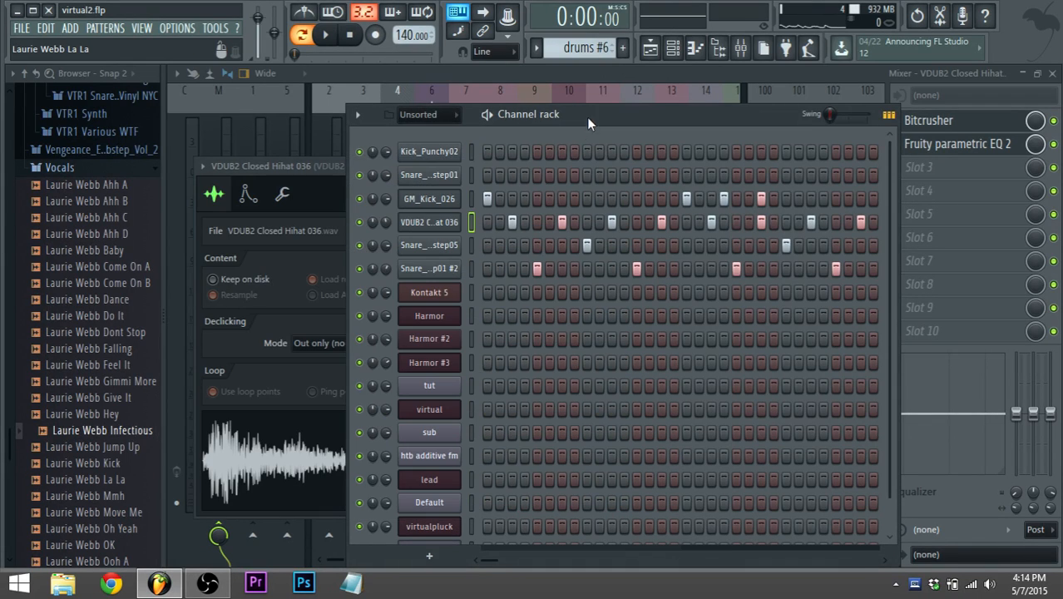
key(space)
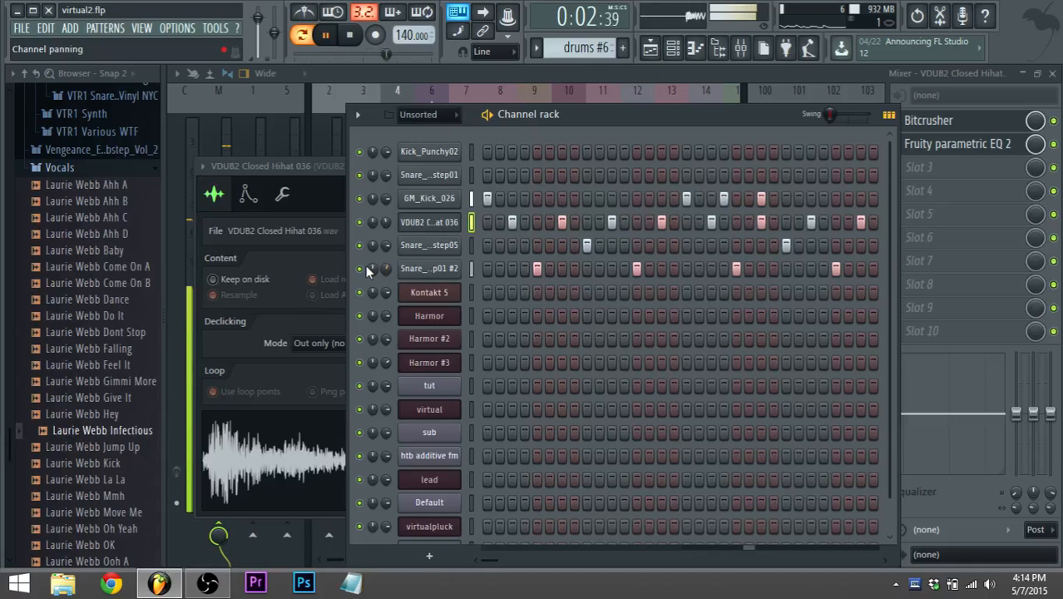
key(space)
click(429, 268)
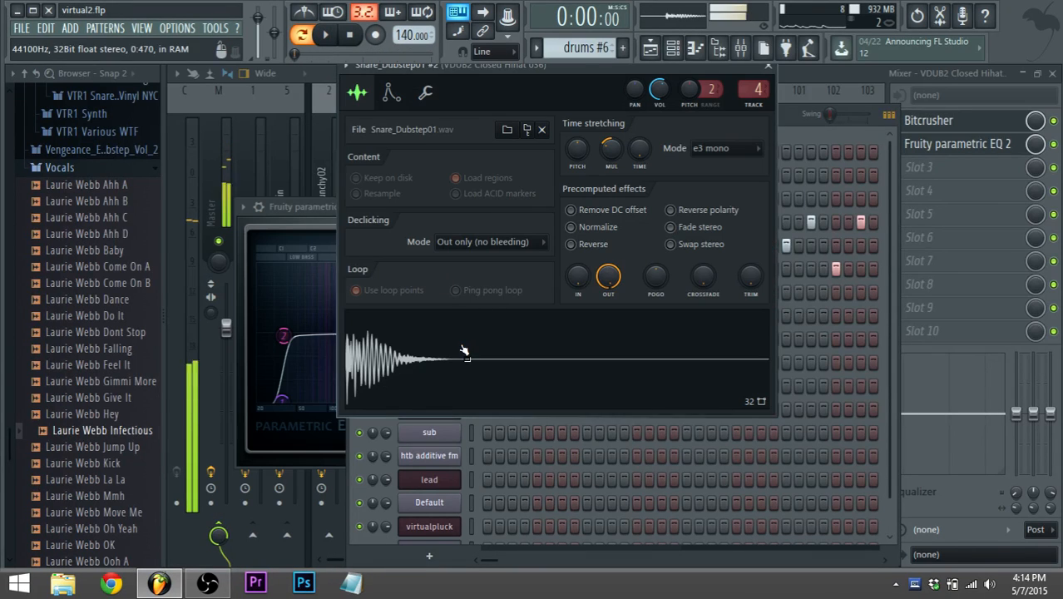
Step: Open the riff #3 clip at bar 17 in the piano roll and play its pattern with the channel rack shown
click(650, 48)
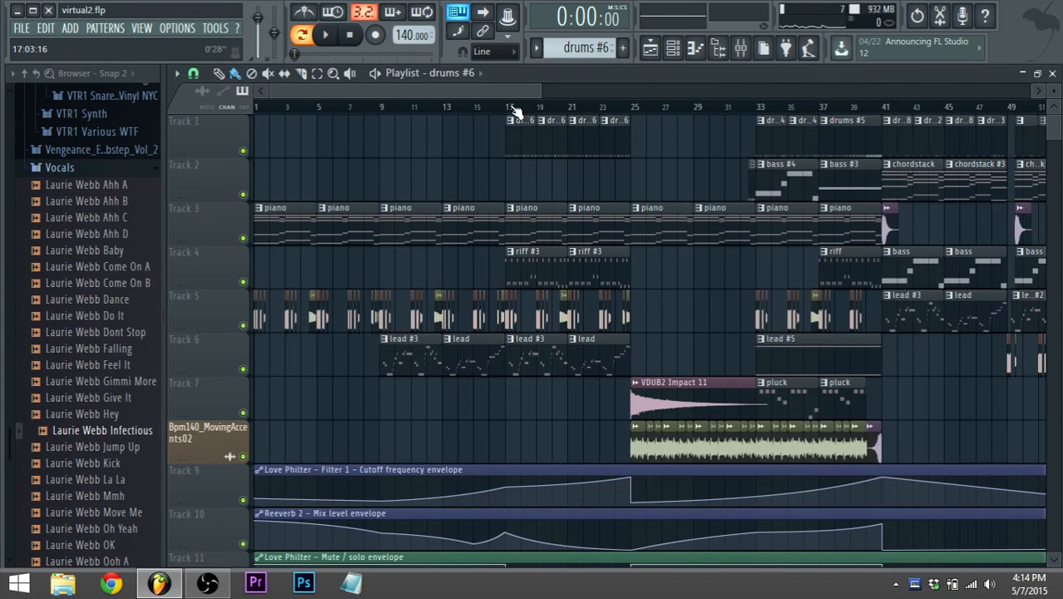
double_click(520, 268)
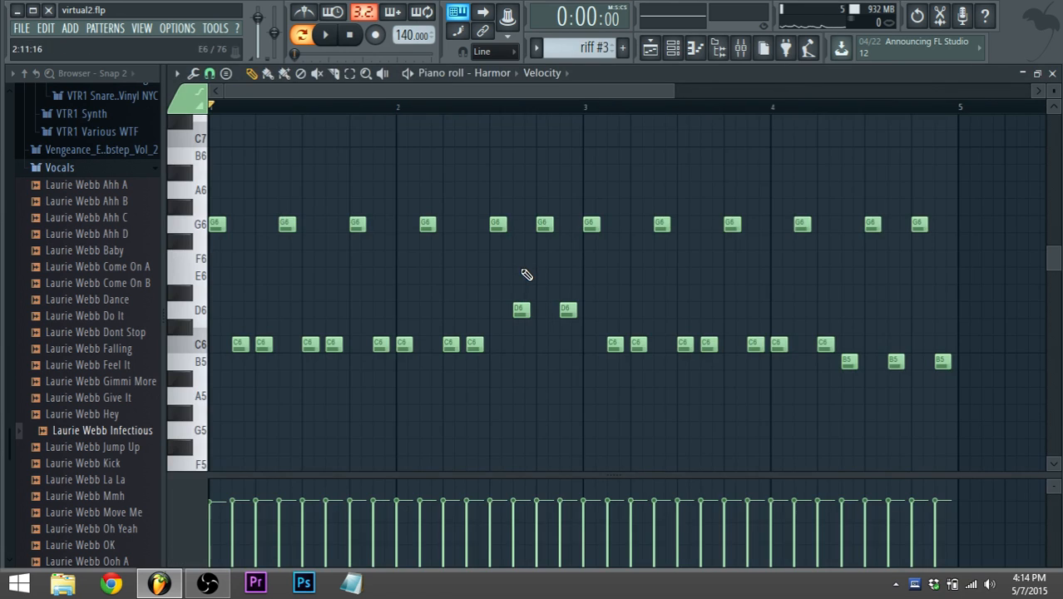
click(673, 47)
key(space)
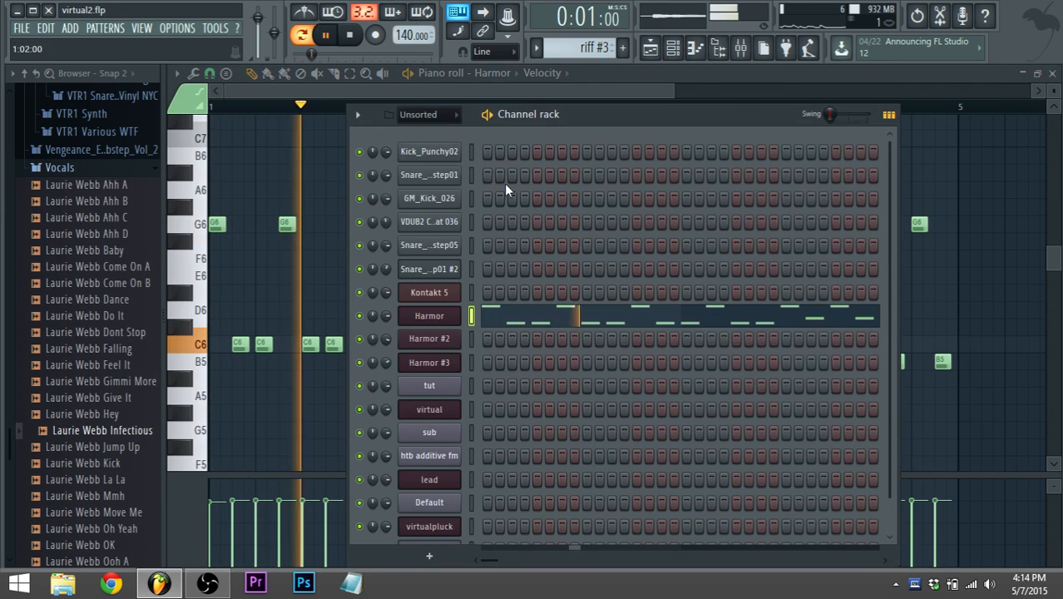
Step: Open the Harmor channel's synth, stop playback, and show the synth's pitch envelope
click(438, 315)
key(space)
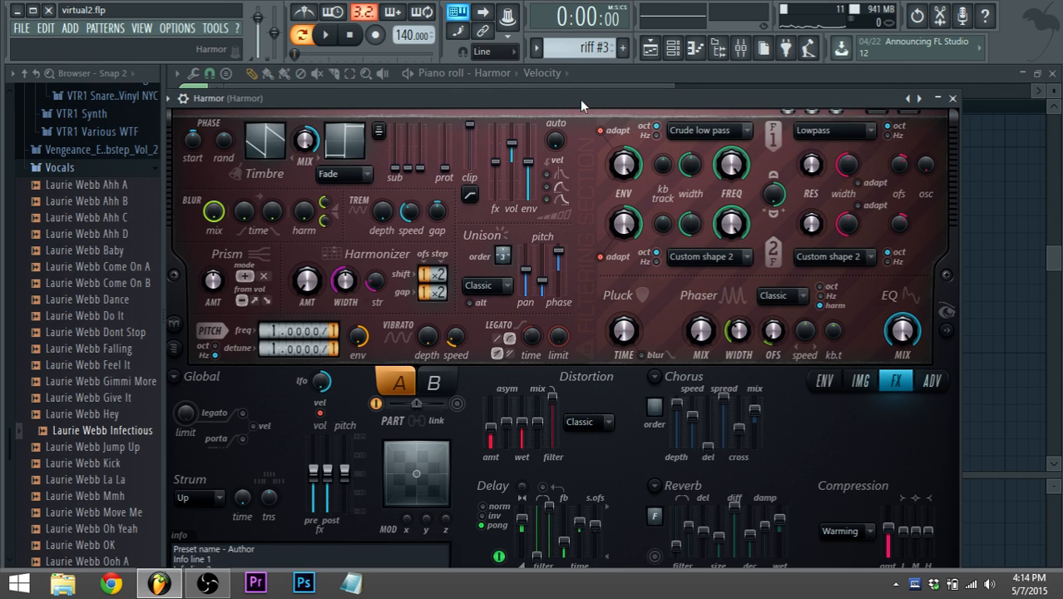
drag(580, 99, 588, 65)
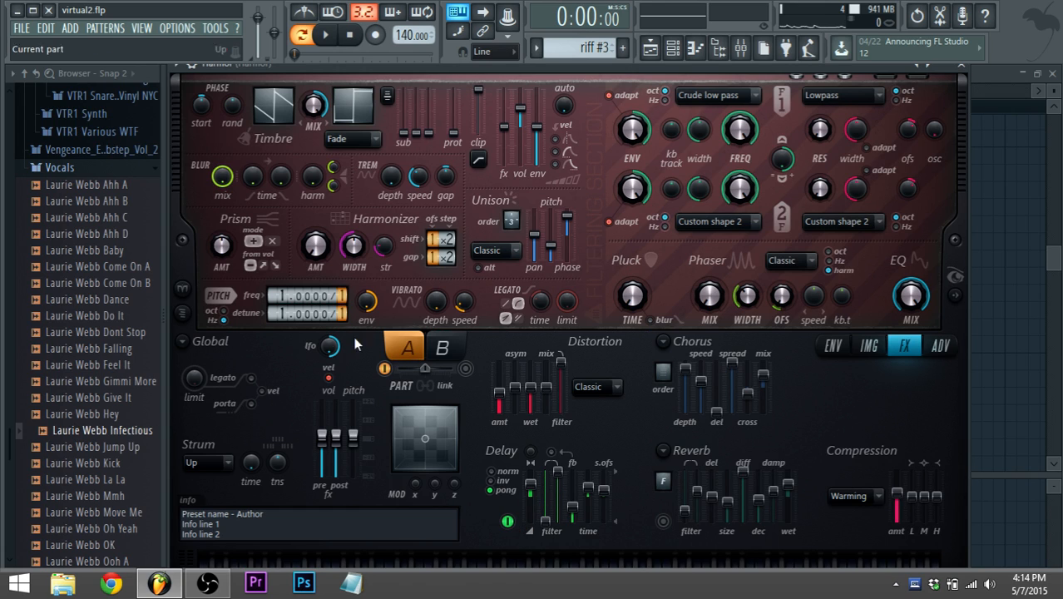
click(834, 348)
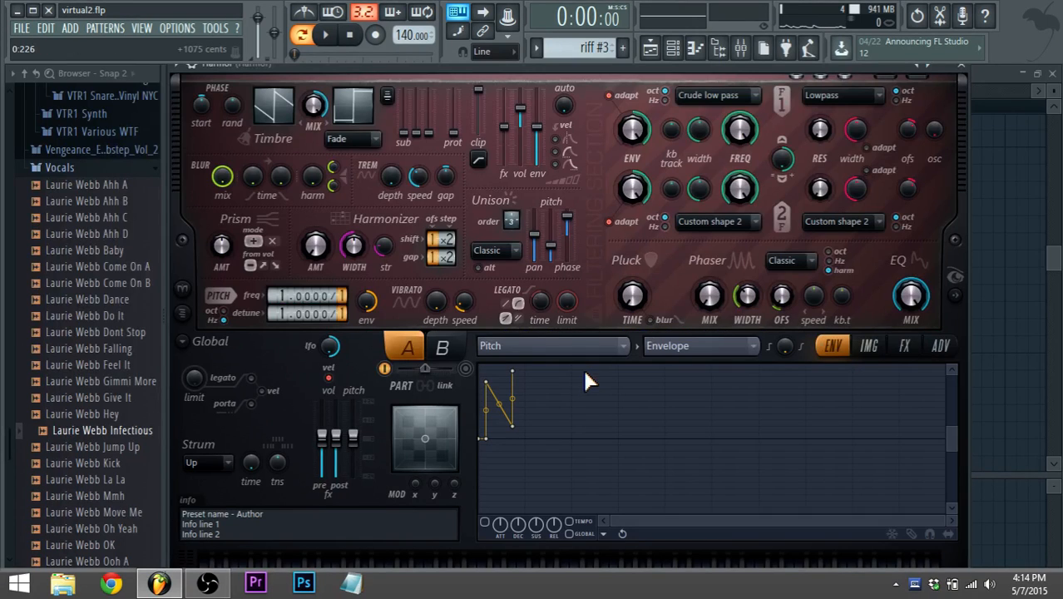
Step: Enable Harmor's pitch envelope, audition a note, and switch the envelope off and on again to compare the sound
click(485, 522)
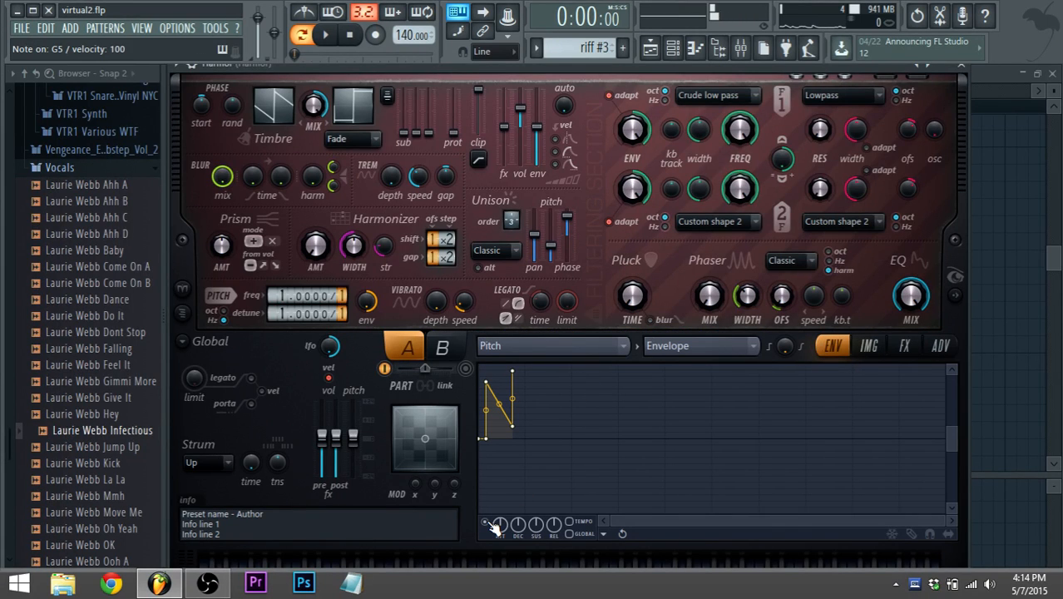
key(r)
click(487, 523)
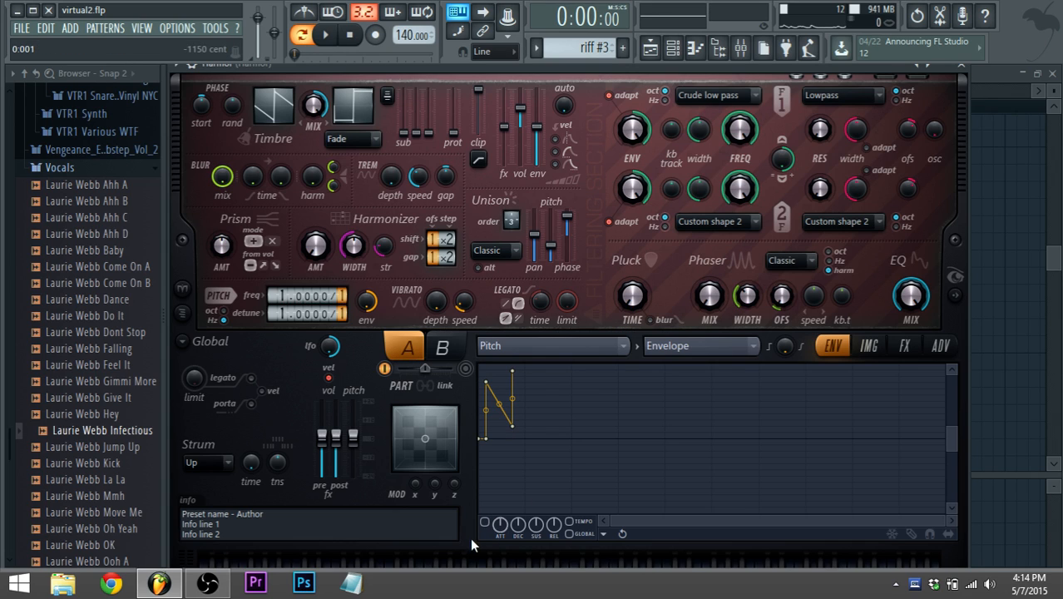
click(487, 524)
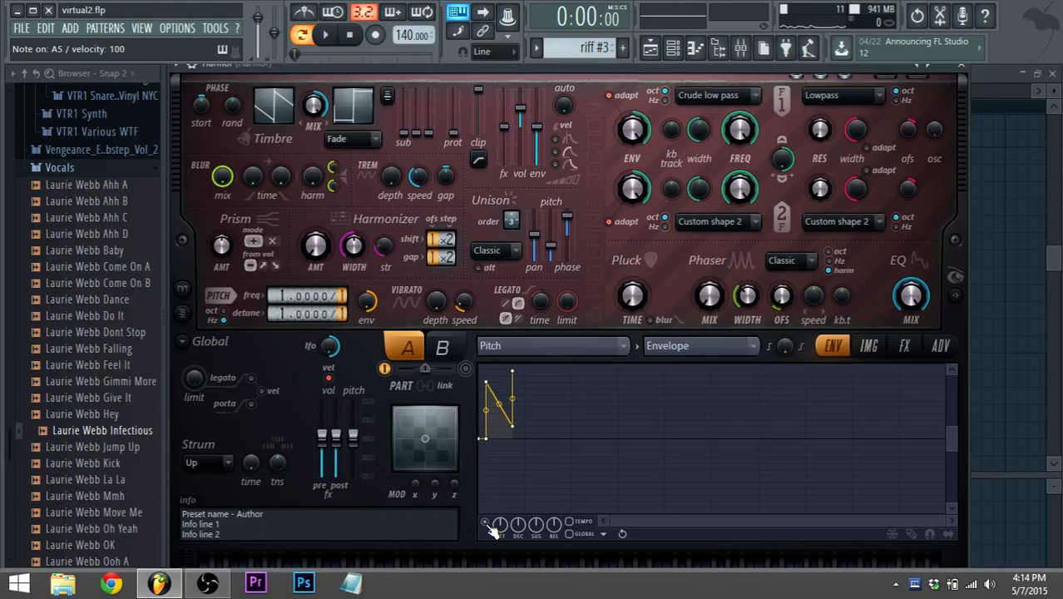
Step: Switch off Harmor's pitch envelope, show its Pluck shape curve, and enable step editing for that curve
click(486, 523)
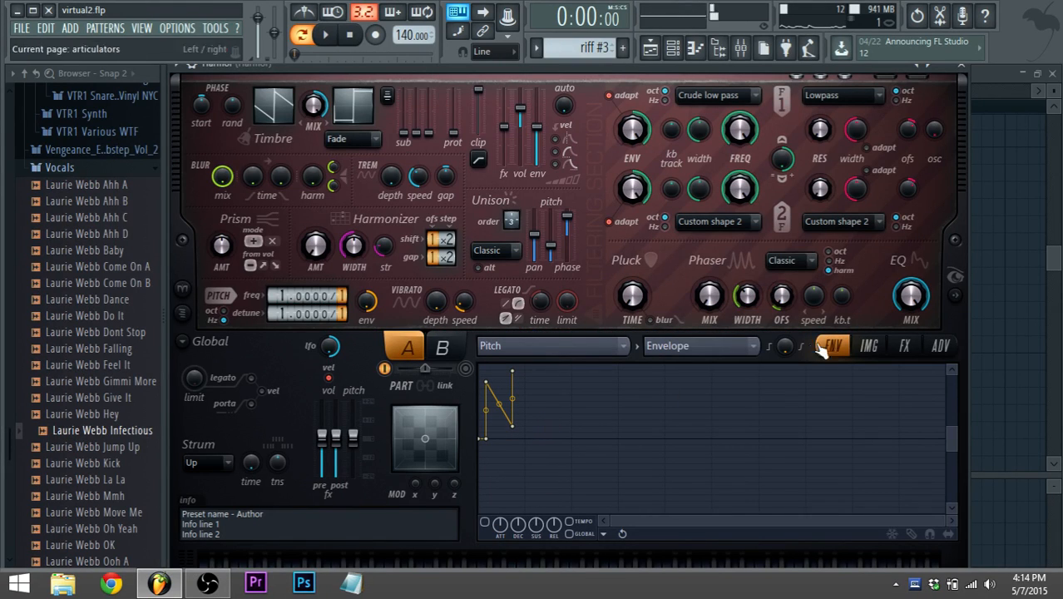
click(620, 346)
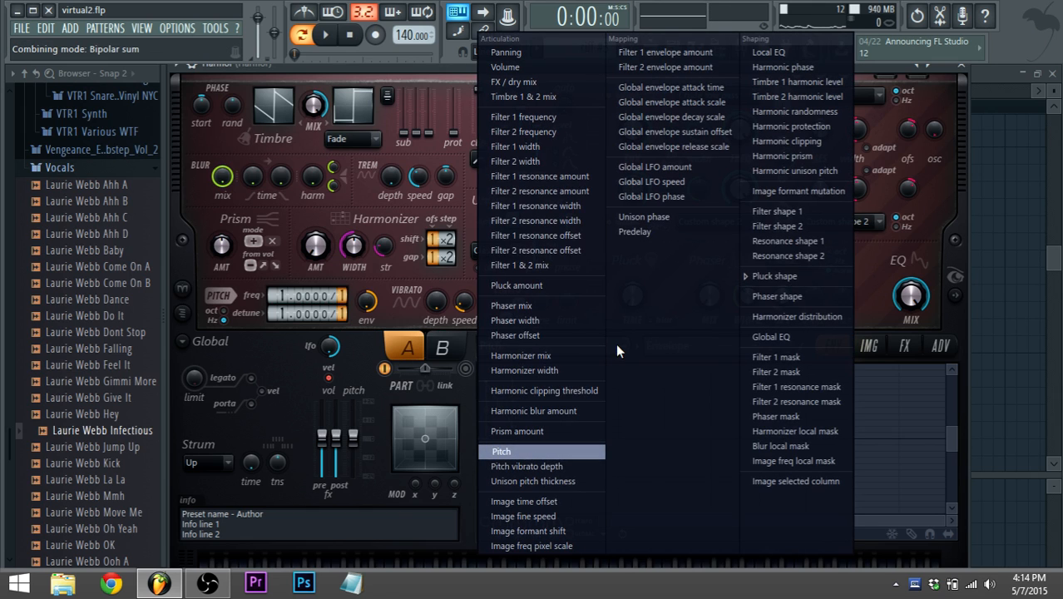
click(774, 275)
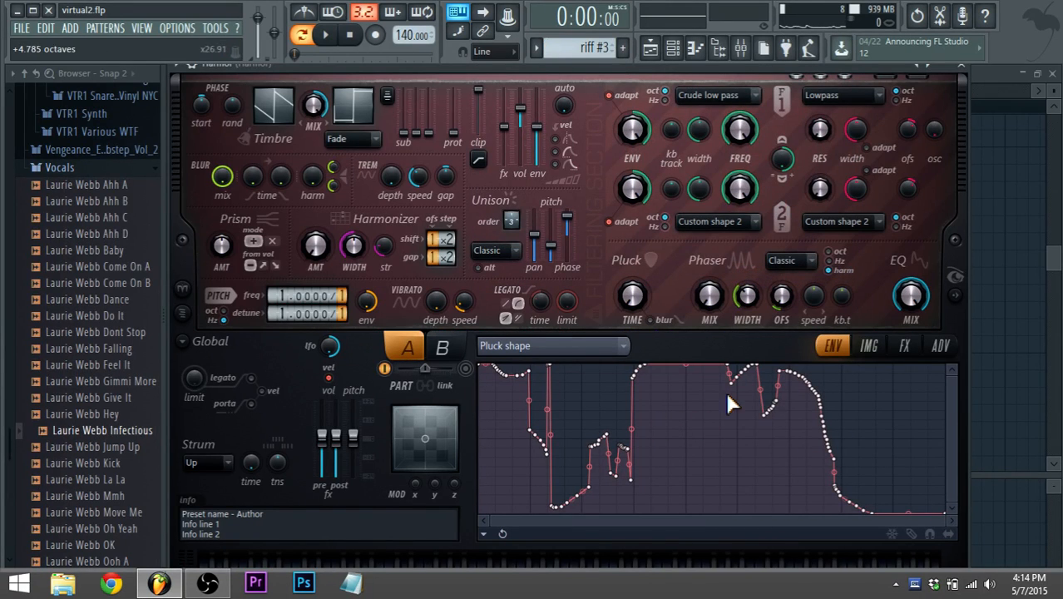
click(912, 534)
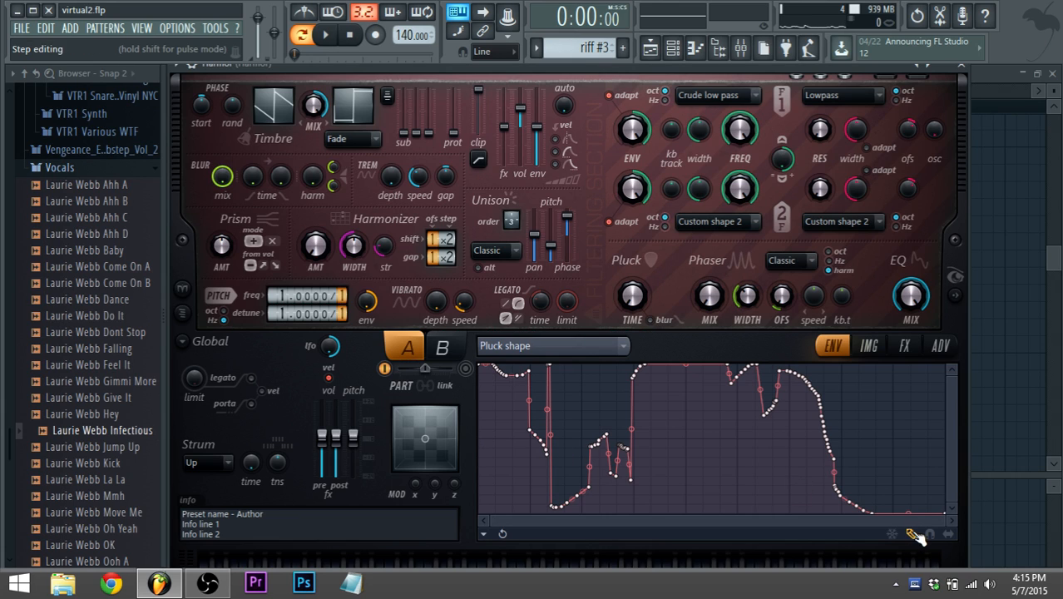
click(619, 344)
click(782, 276)
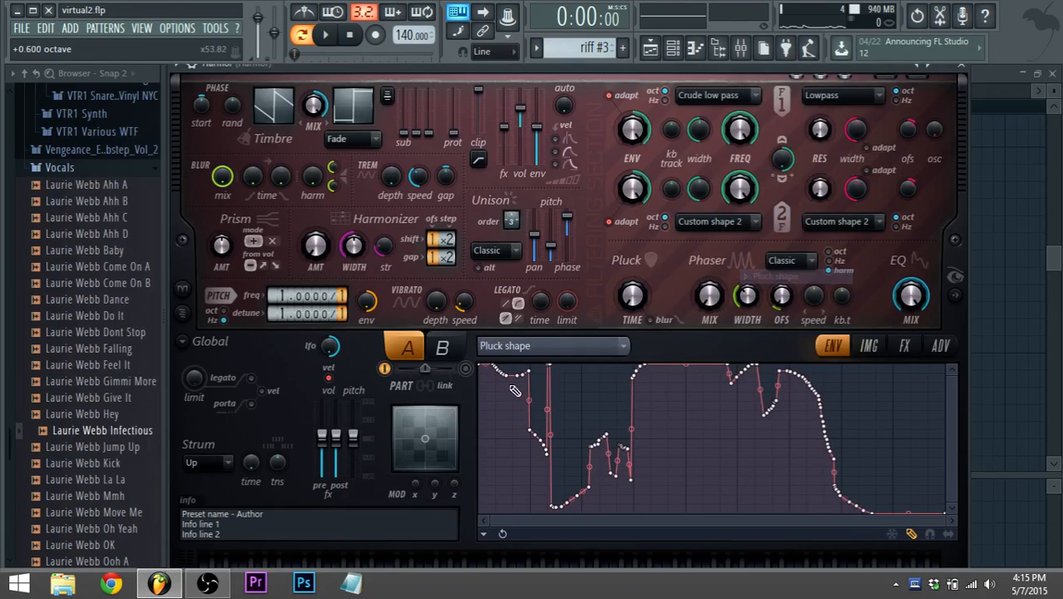
Step: Play the riff #3 pattern to hear the pluck shape, stop it, and browse Harmor's list of articulation and shaping targets
key(space)
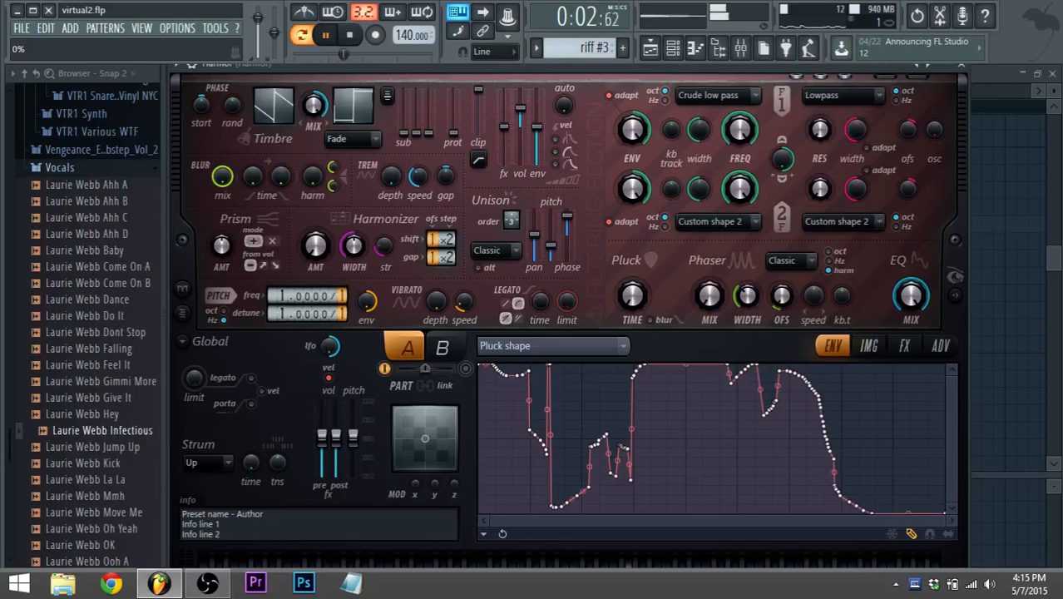
key(space)
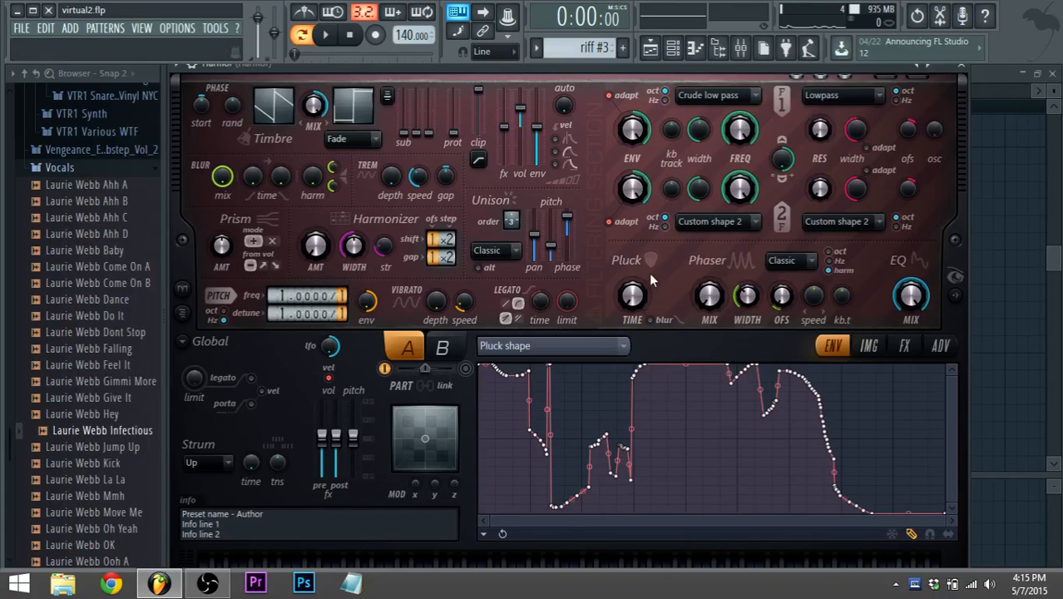
click(624, 347)
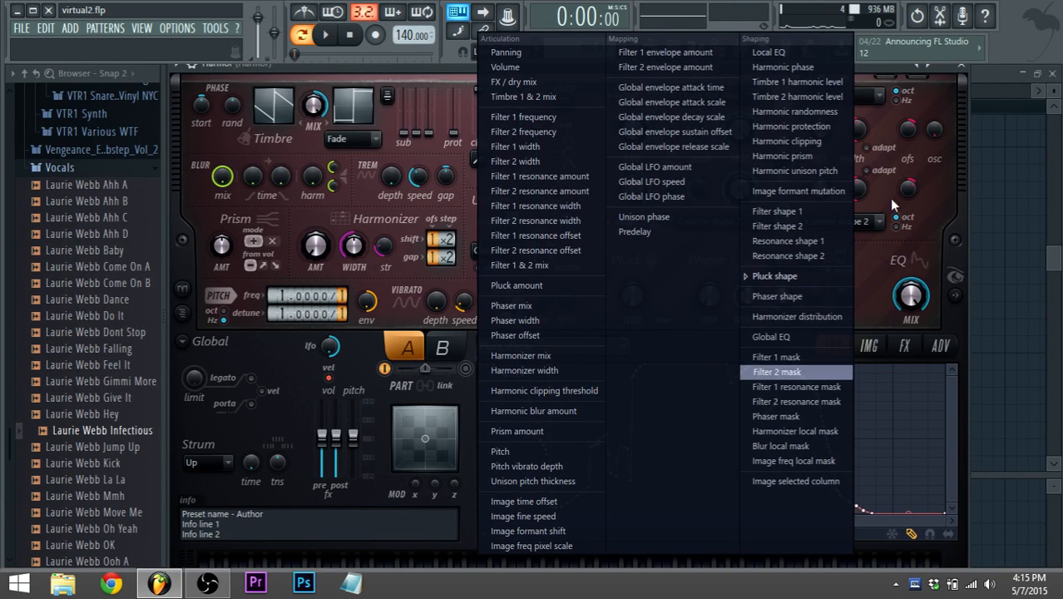
click(873, 268)
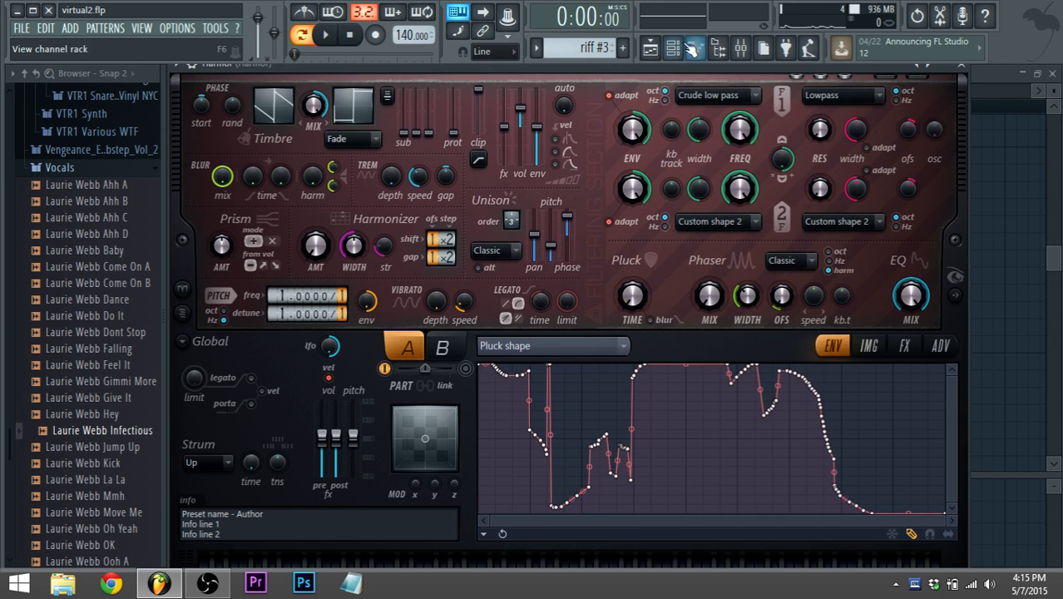
Step: Show the playlist and play the song from bar 25, where the VDUB2 Impact 11 clip starts
click(651, 47)
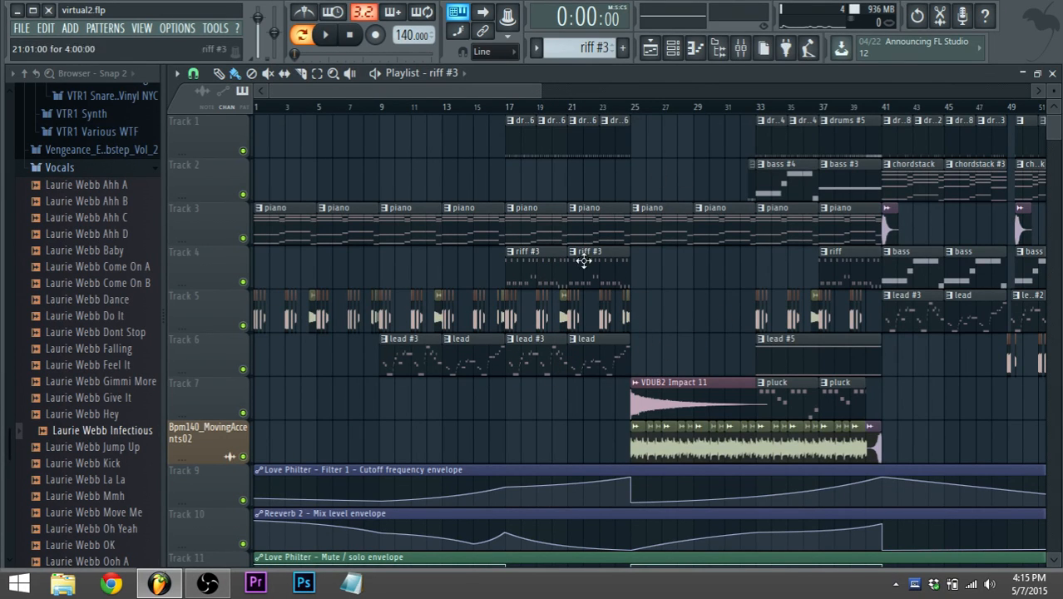
scroll(588, 315, down, 8)
scroll(586, 313, up, 7)
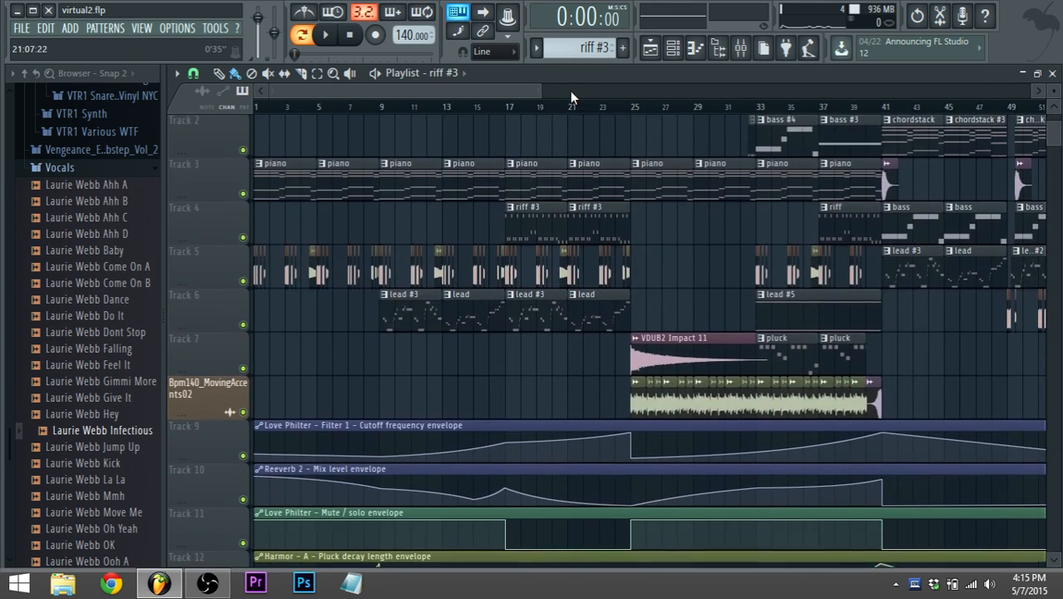
drag(501, 90, 553, 99)
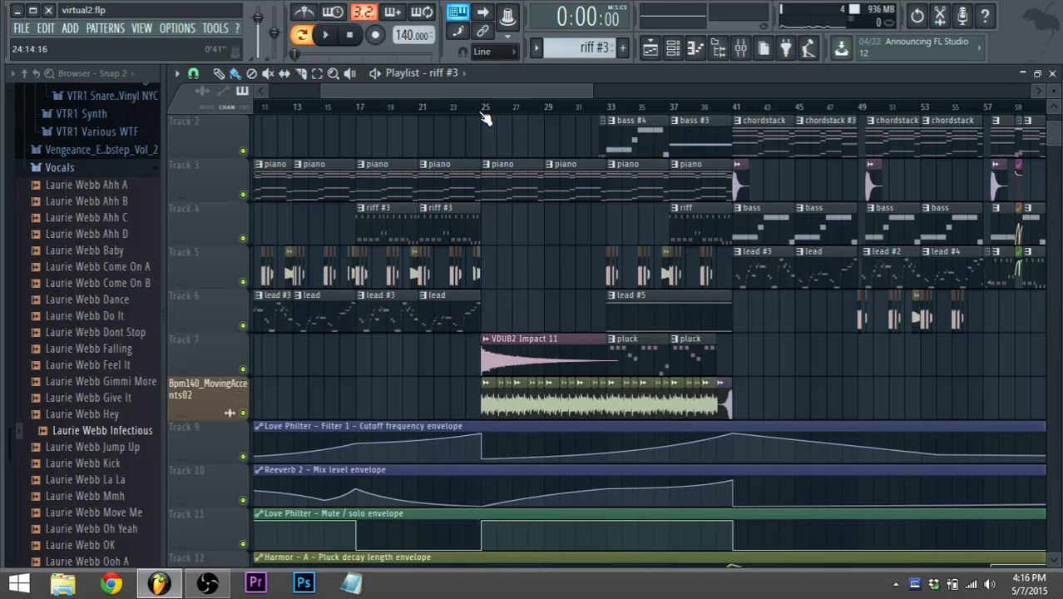
click(482, 107)
key(space)
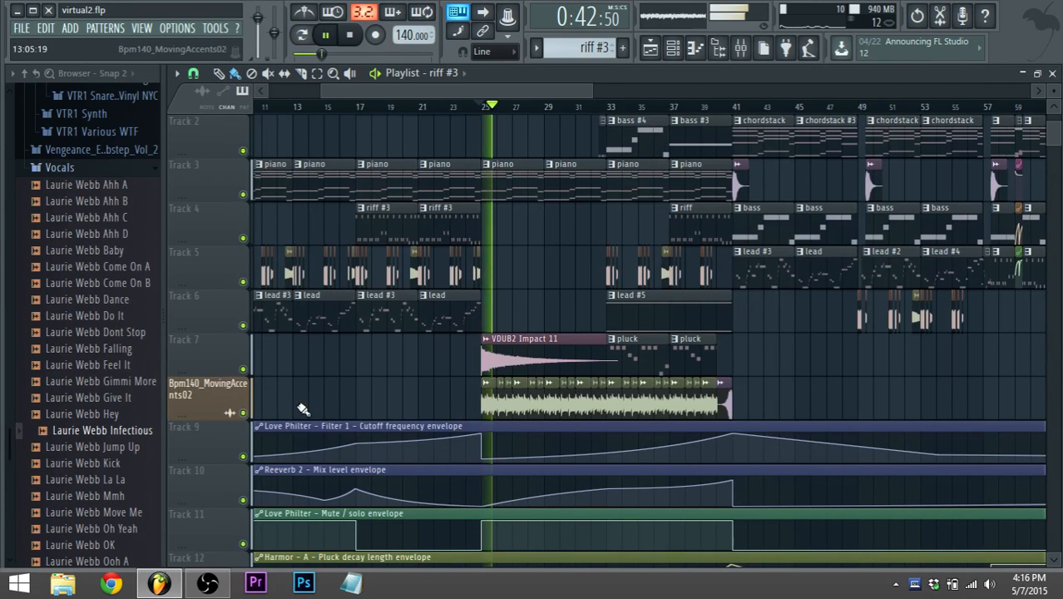
Step: Solo the Bpm140_MovingAccents02 track and open the sampler settings of its recorded audio clip through the channel rack
right_click(242, 412)
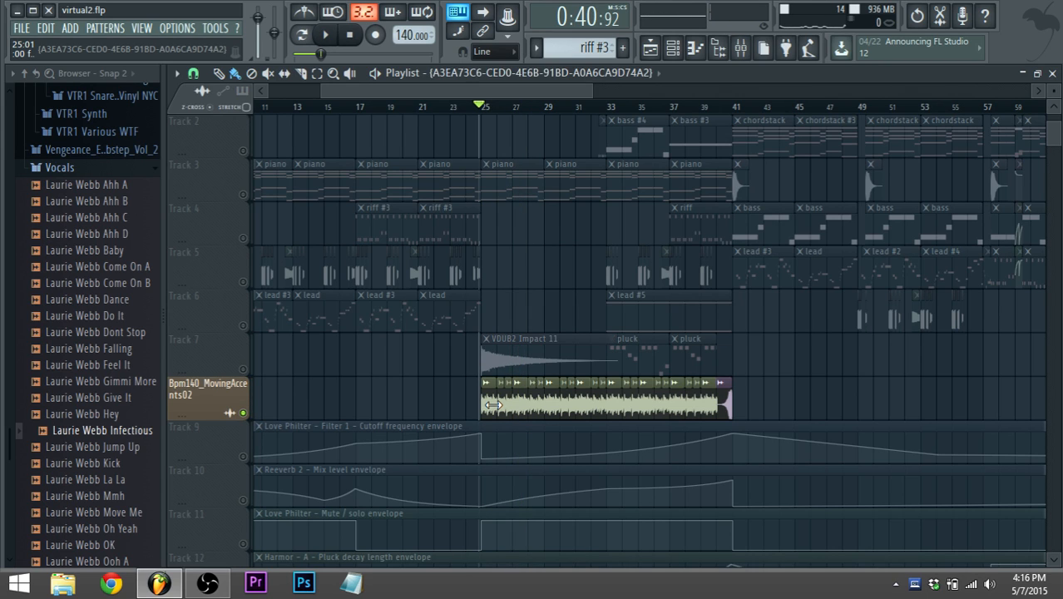
double_click(493, 405)
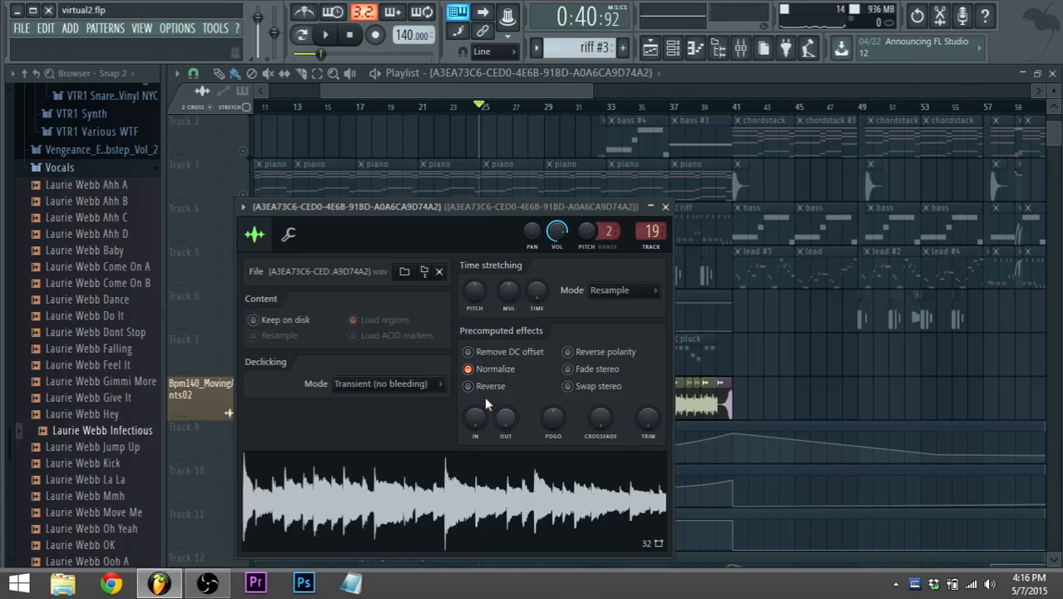
click(657, 50)
click(673, 49)
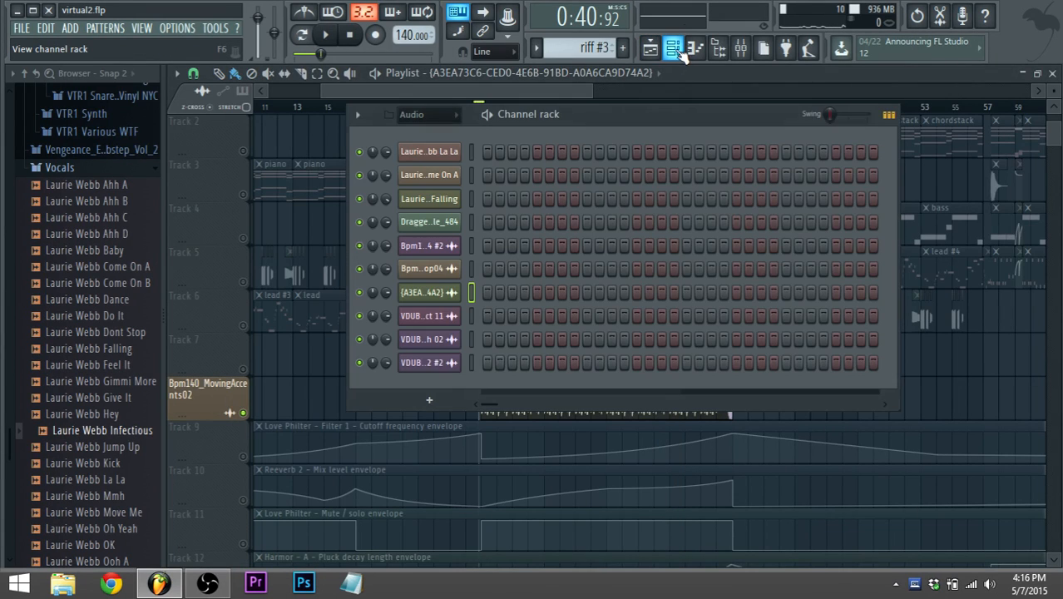
click(443, 293)
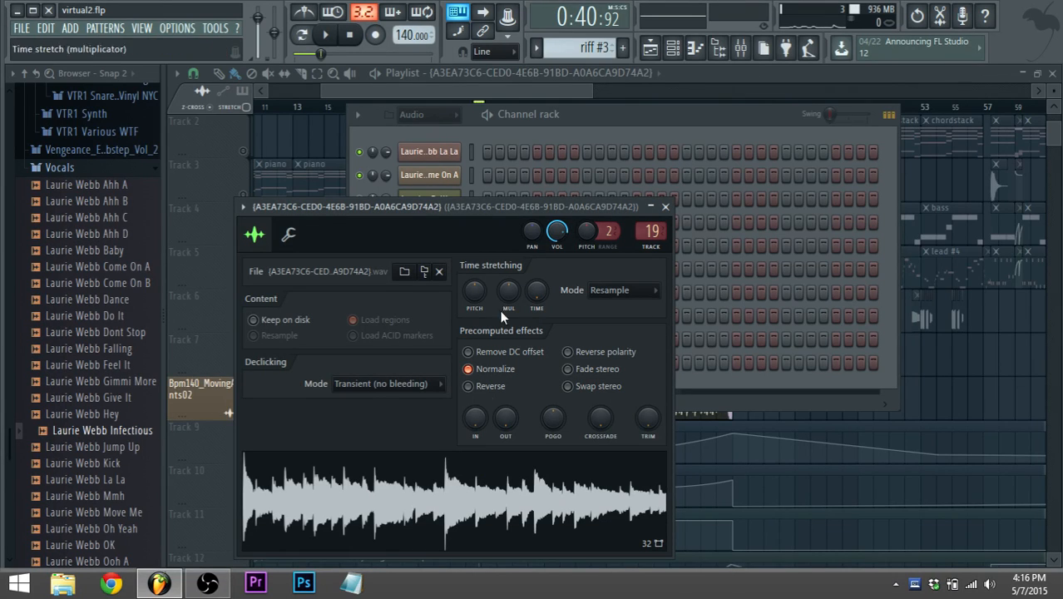
Step: On mixer insert 19, open the first Fruity parametric EQ 2 and raise band 5 slightly while the loop plays
click(740, 48)
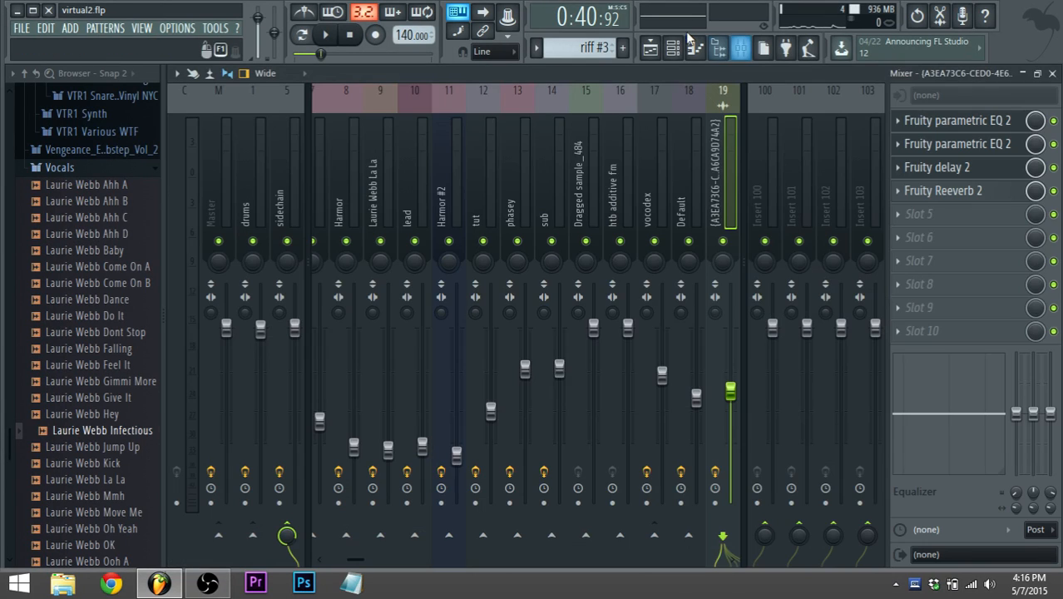
click(956, 121)
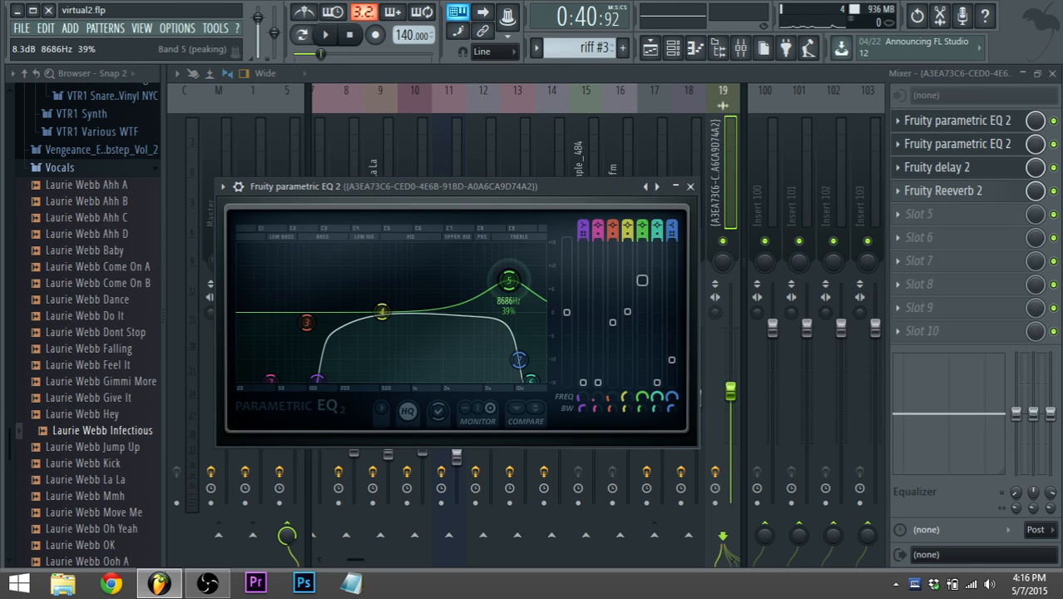
key(space)
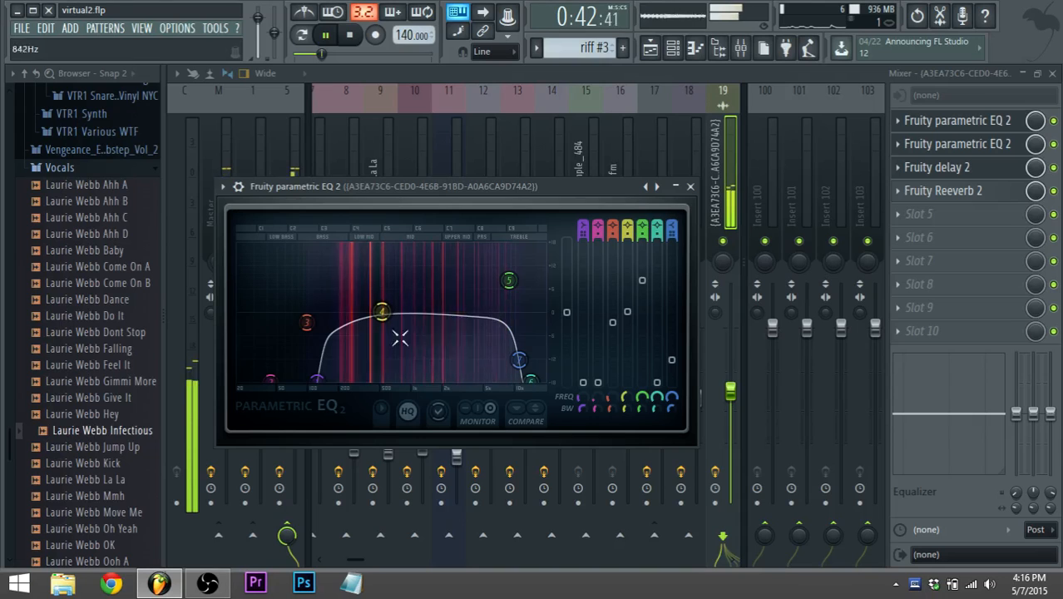
mouse_move(509, 281)
mouse_down()
mouse_move(506, 252)
mouse_move(516, 252)
mouse_move(514, 267)
mouse_up()
key(space)
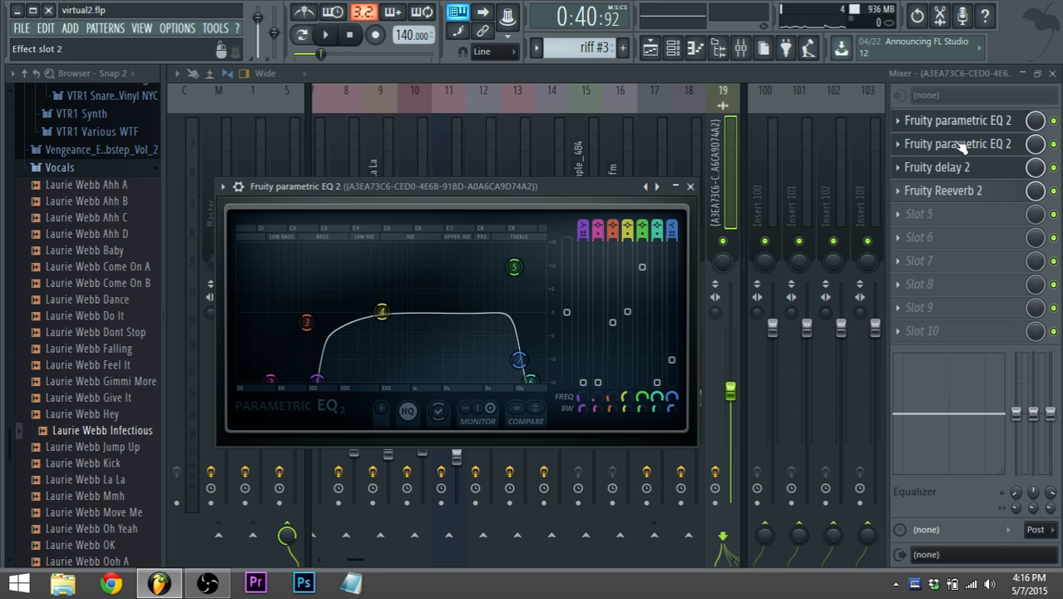
Step: In insert 19's second Fruity parametric EQ 2, cut band 6 near 17 kHz and boost band 5 while listening to the loop
click(898, 144)
key(space)
mouse_move(493, 297)
mouse_down()
mouse_move(491, 336)
mouse_move(526, 268)
mouse_move(506, 313)
mouse_up()
key(space)
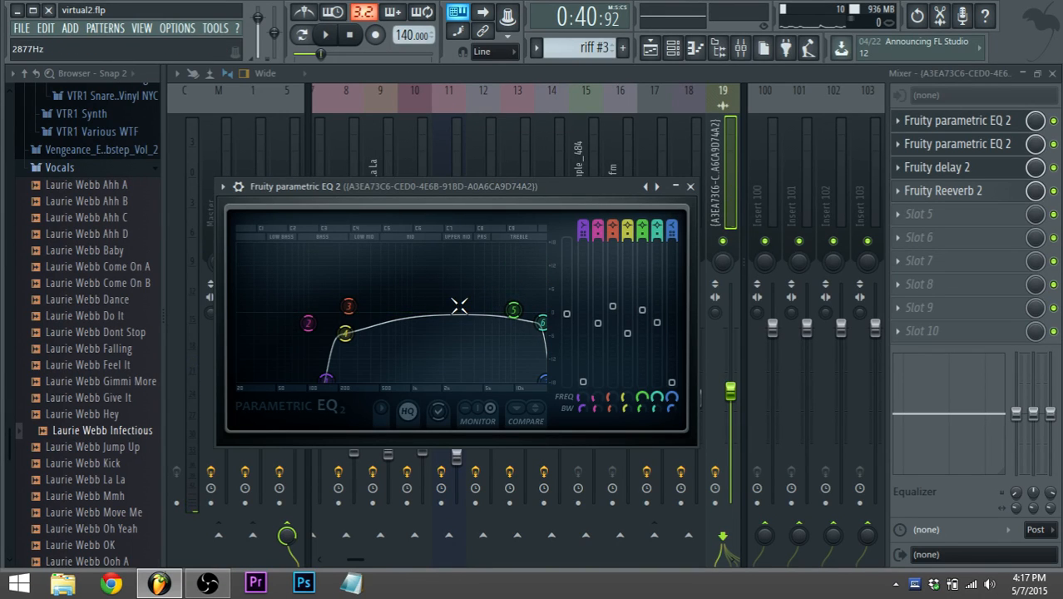
key(space)
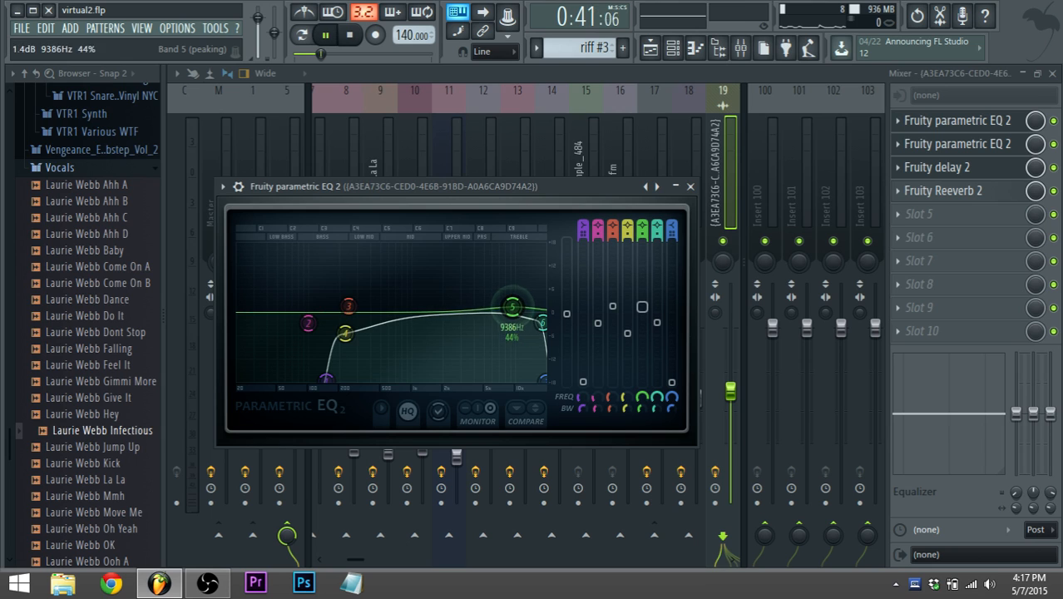
drag(542, 323, 539, 376)
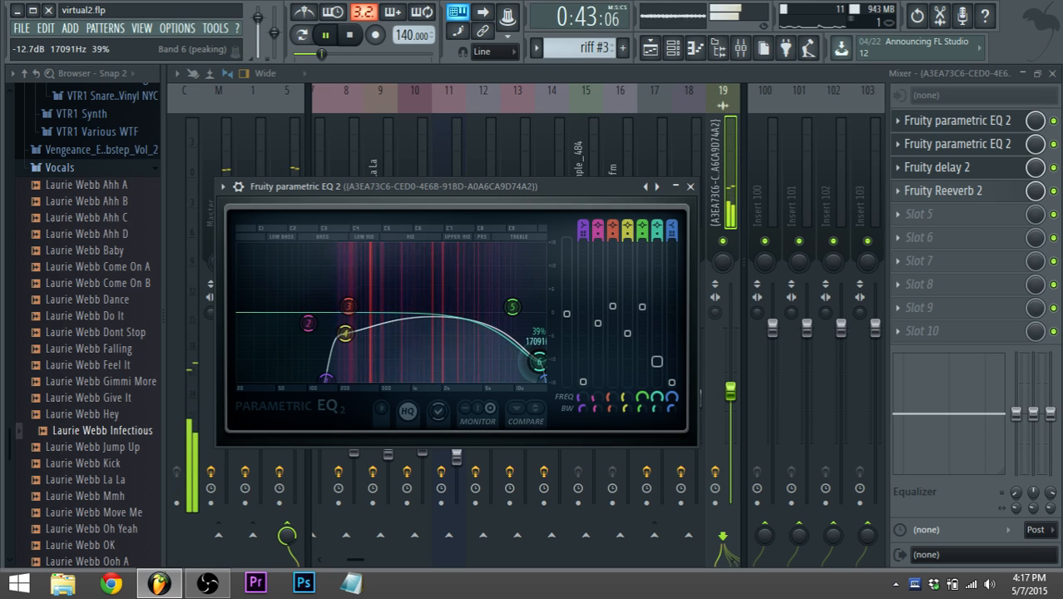
drag(512, 307, 516, 275)
Step: Return to the playlist, unsolo the Bpm140_MovingAccents02 track, and play the song from just before bar 33
click(651, 50)
key(space)
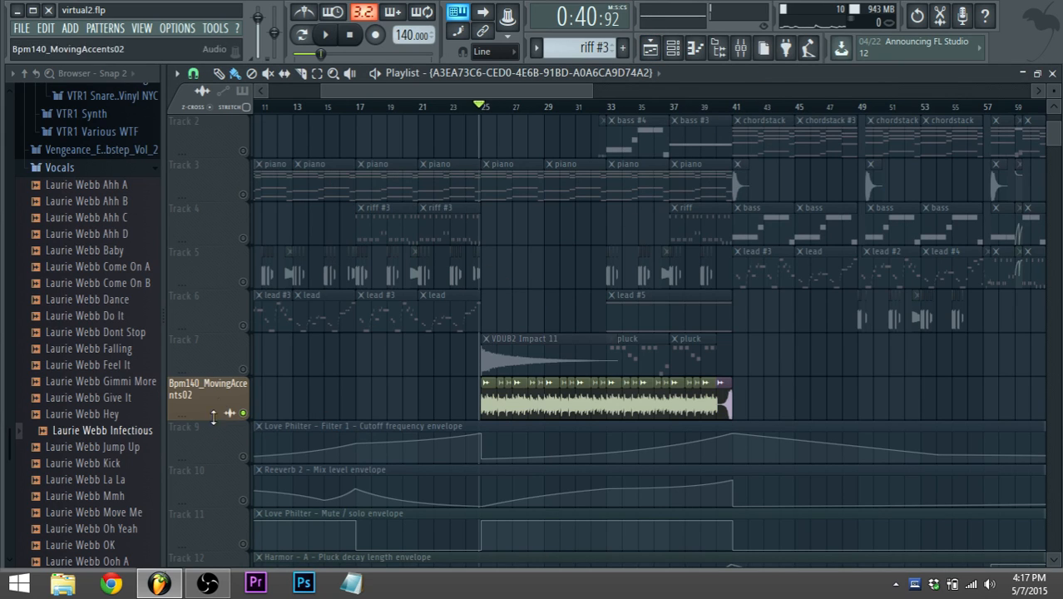
right_click(243, 413)
scroll(523, 88, right, 6)
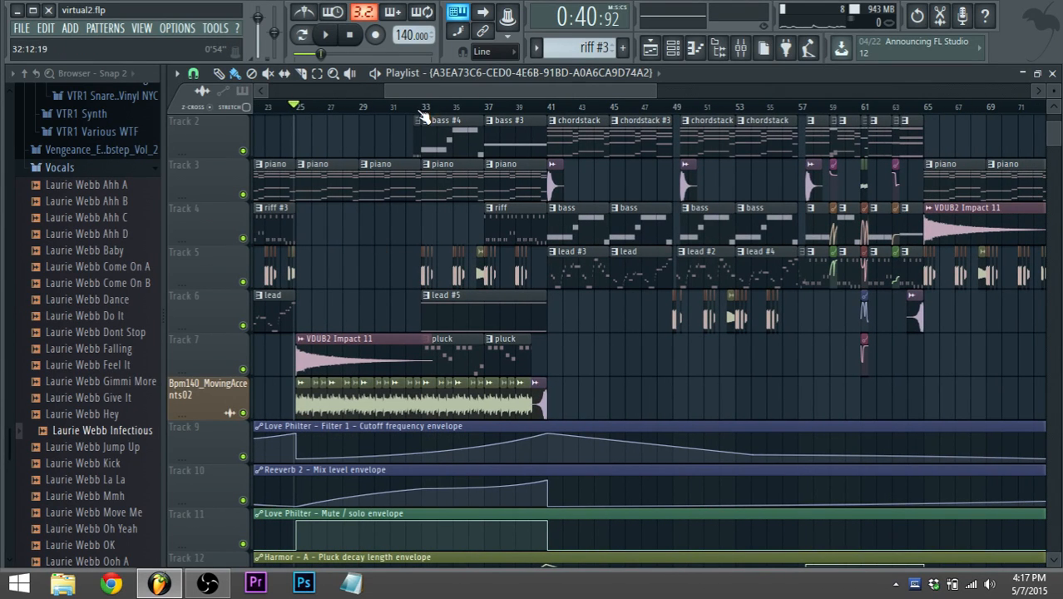
click(420, 108)
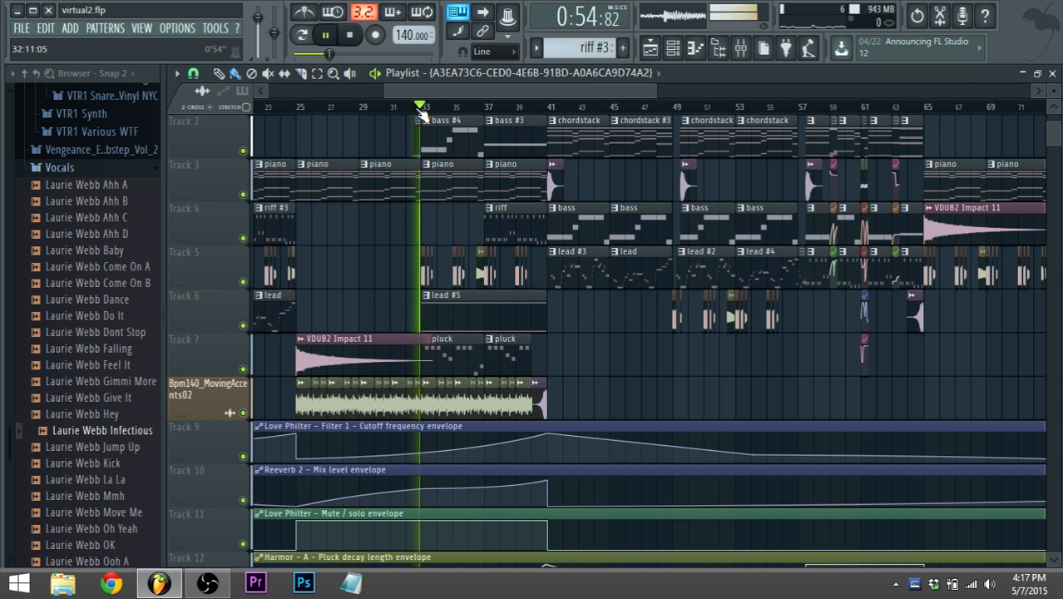
scroll(431, 211, up, 1)
scroll(429, 209, down, 1)
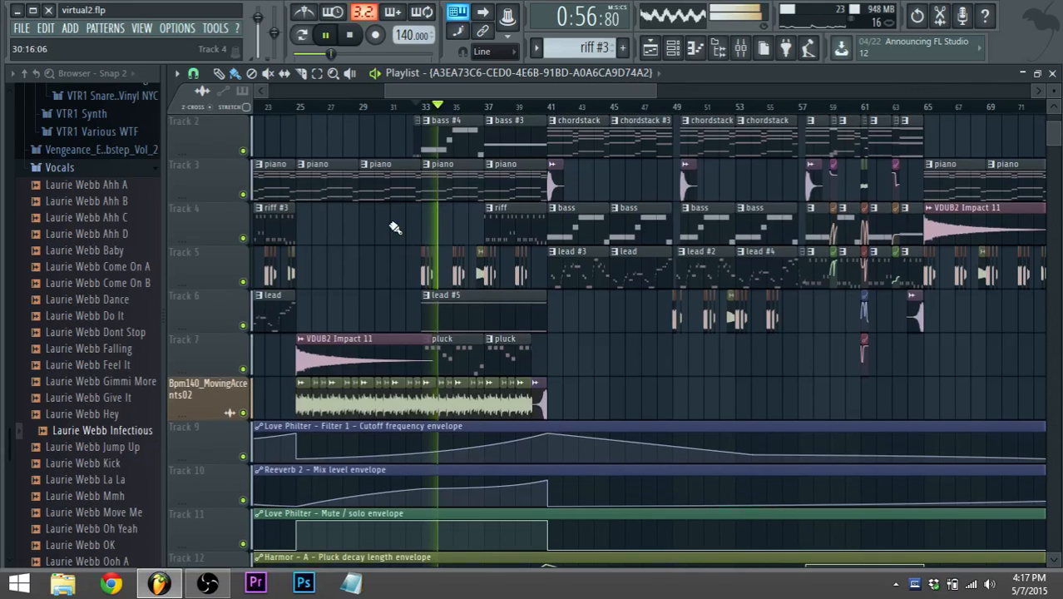
Step: Open the pluck clip in the piano roll, play it in pattern mode, and open the virtualpluck channel's synth
double_click(470, 365)
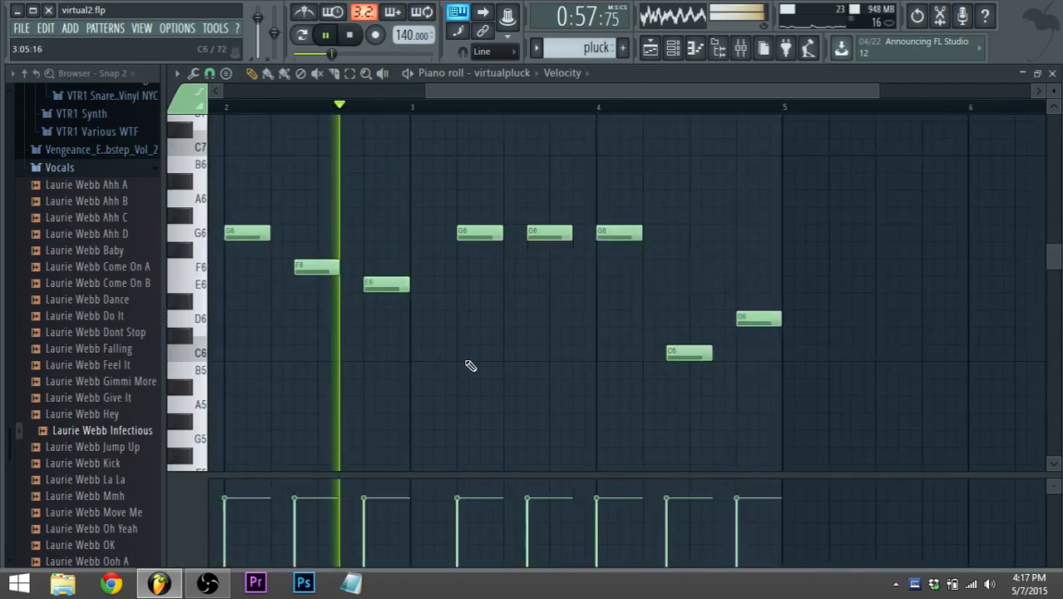
click(302, 34)
click(695, 50)
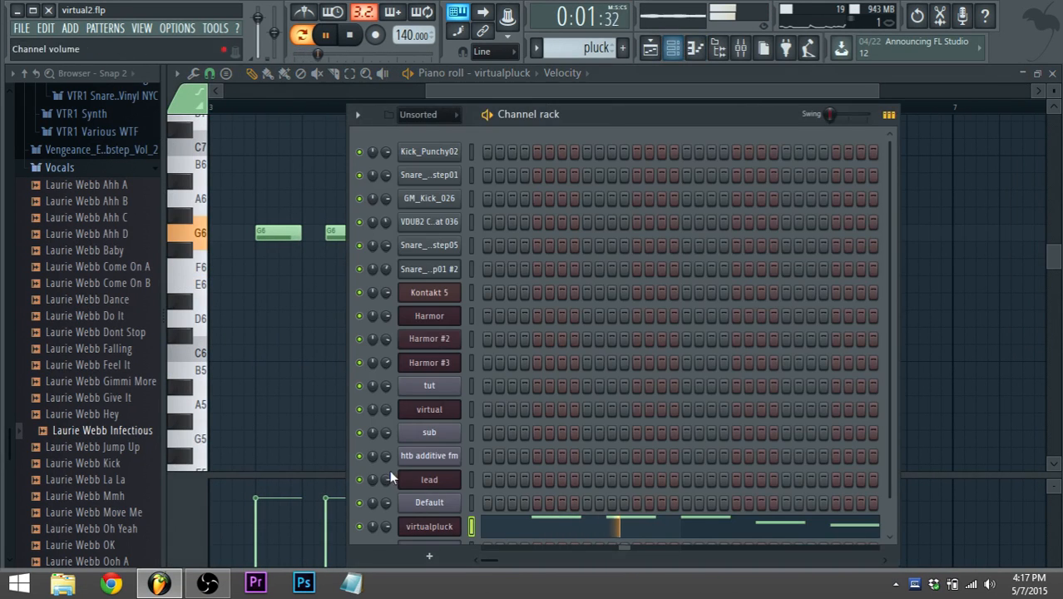
scroll(433, 482, down, 1)
click(442, 498)
key(space)
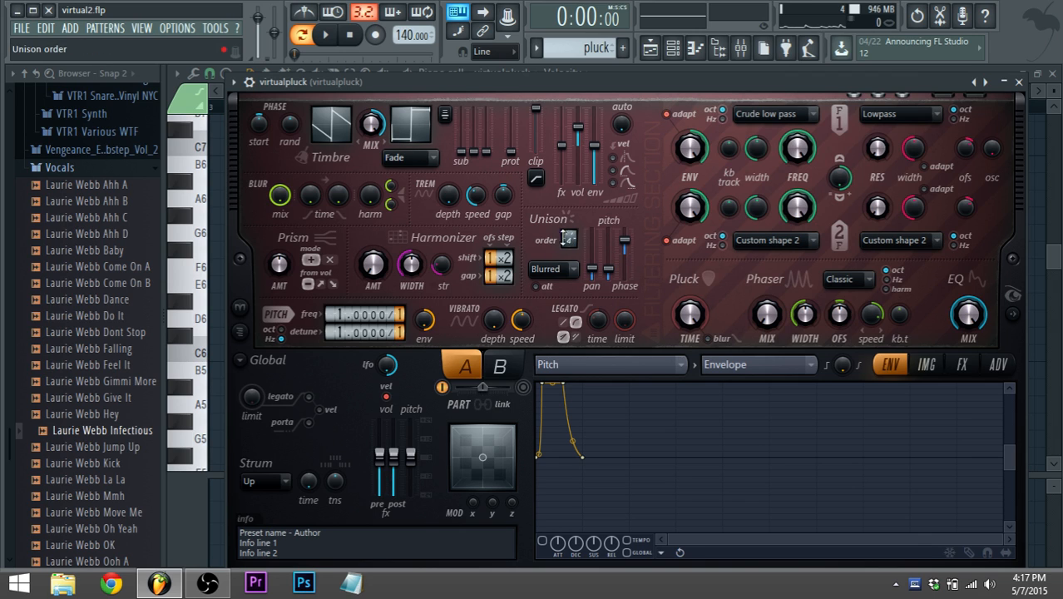
Step: Review virtualpluck's image, effects and advanced pages, including its chorus settings, and return to the envelope page
click(925, 365)
click(958, 364)
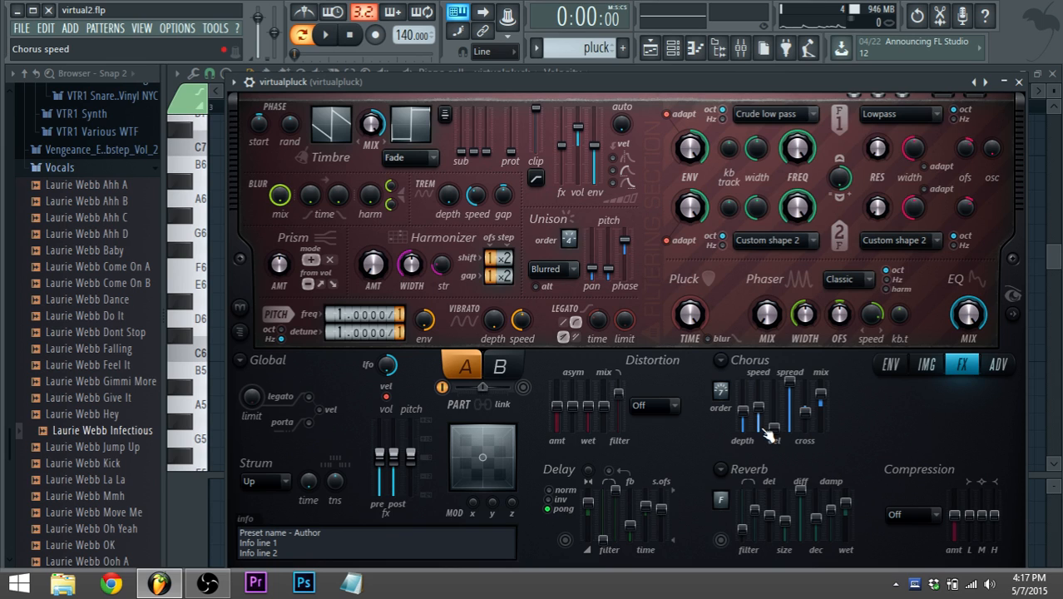
click(997, 365)
click(962, 364)
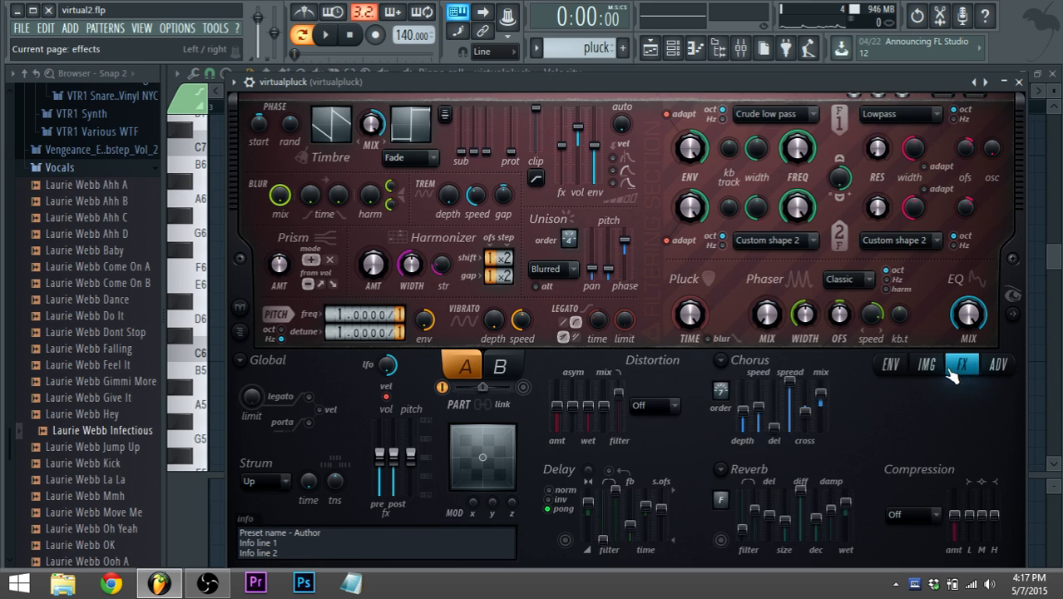
click(926, 365)
click(890, 364)
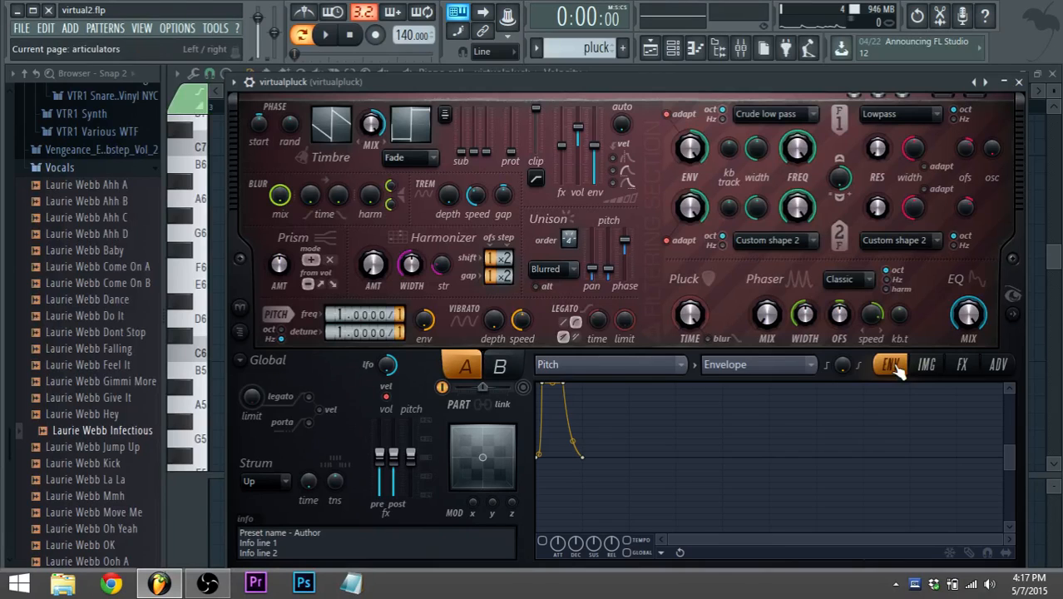
Step: Show virtualpluck's Harmonic unison pitch curve in the envelope editor and play a few test notes
click(676, 363)
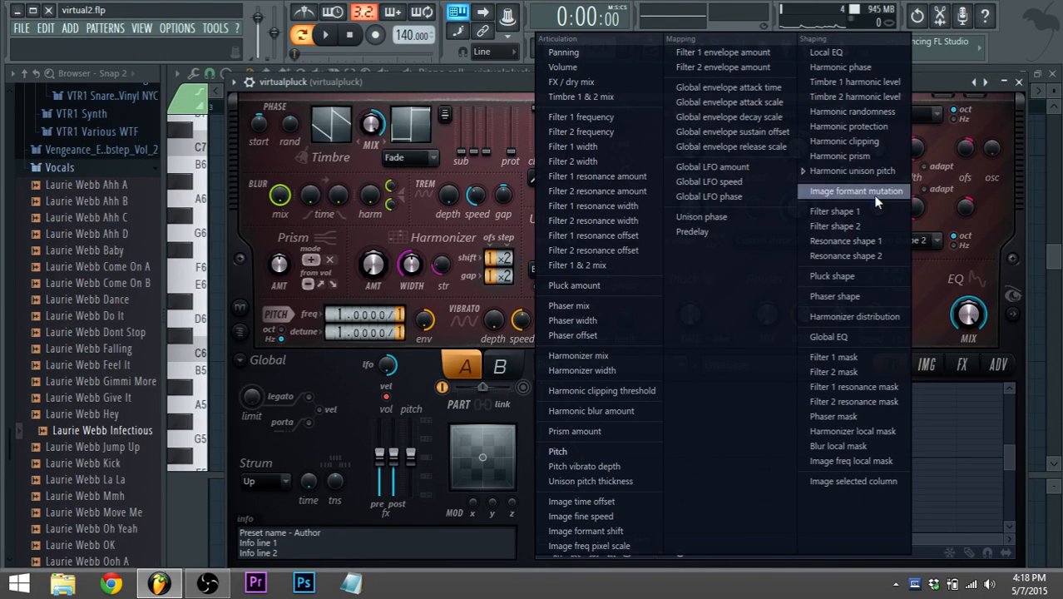
click(853, 170)
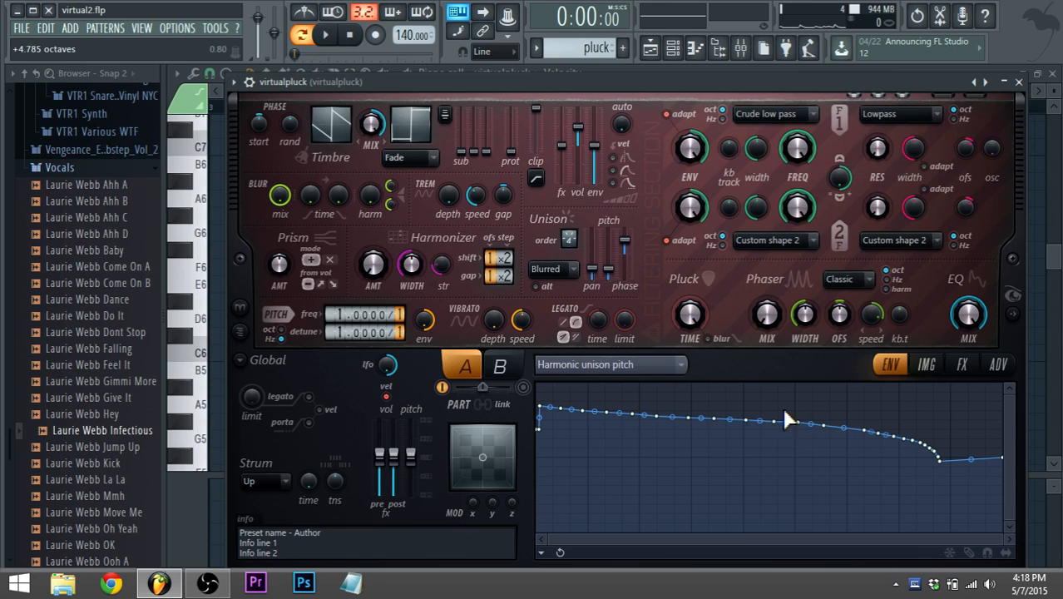
key(q)
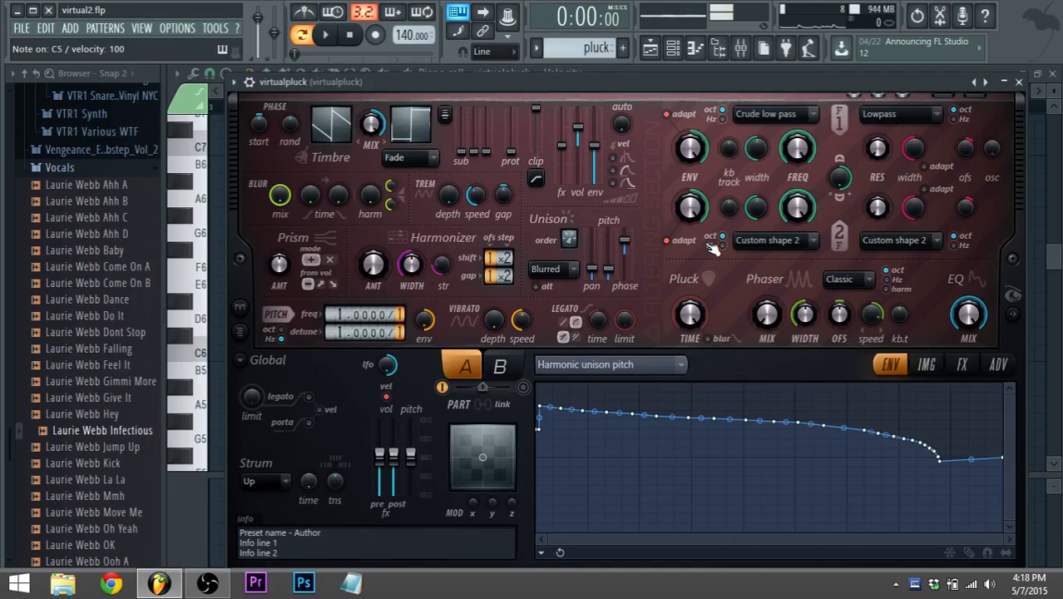
key(i)
key(p)
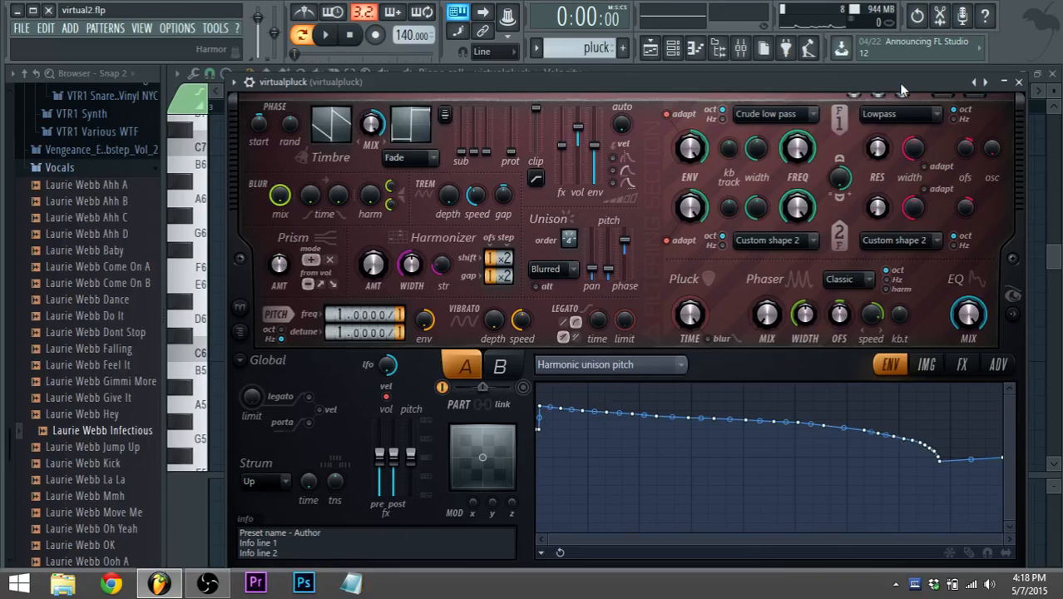
Step: Raise virtualpluck's phaser mix to demonstrate its effect, turn it back down, and return to the piano roll
drag(766, 317, 766, 249)
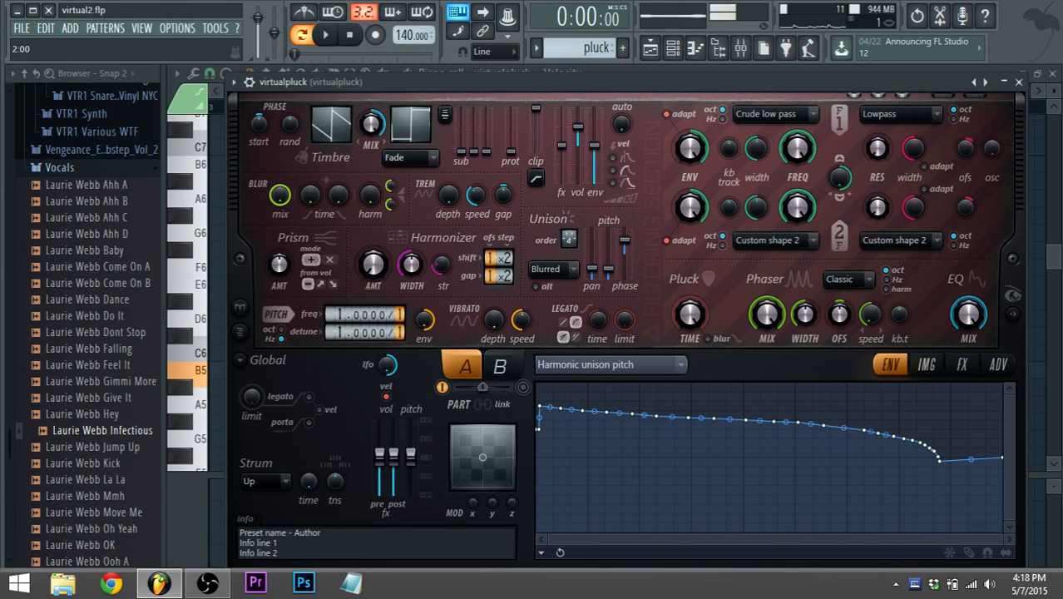
drag(766, 316, 766, 391)
click(861, 73)
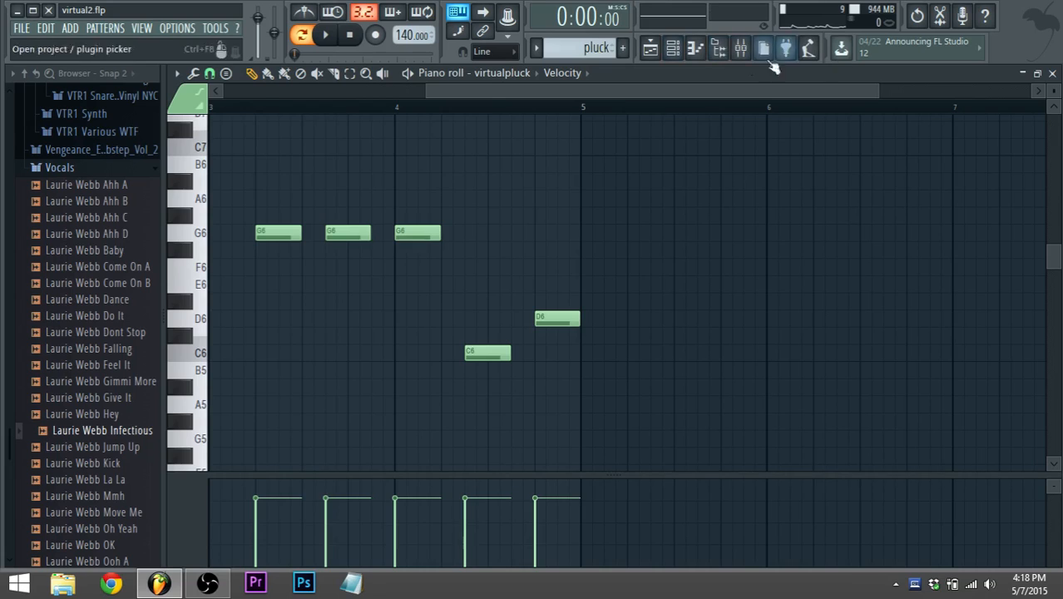
Step: Return to the playlist and play a short part of the song from bar 34
click(650, 47)
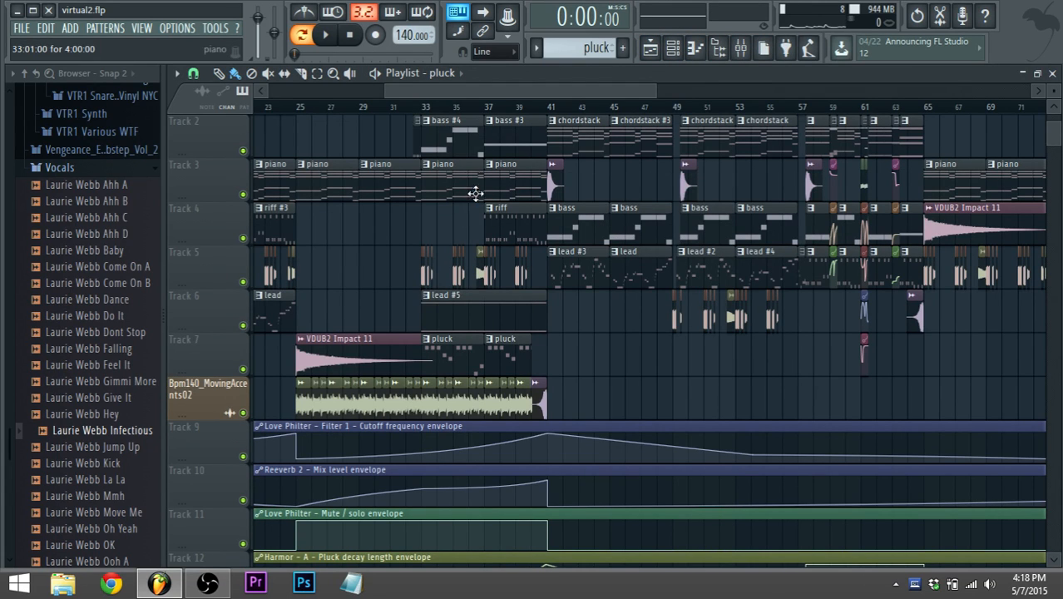
click(441, 108)
key(space)
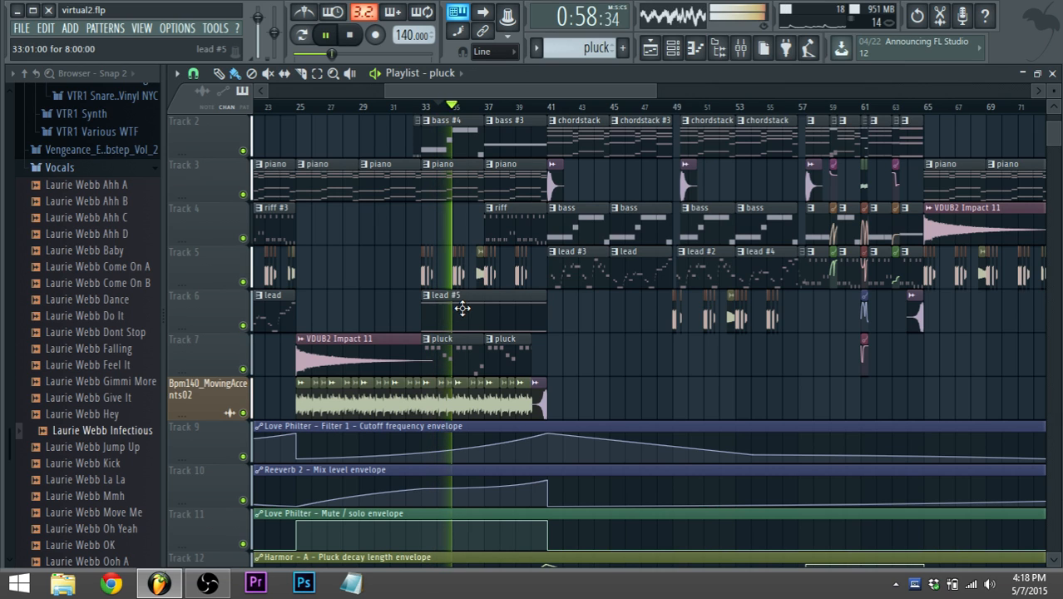
key(space)
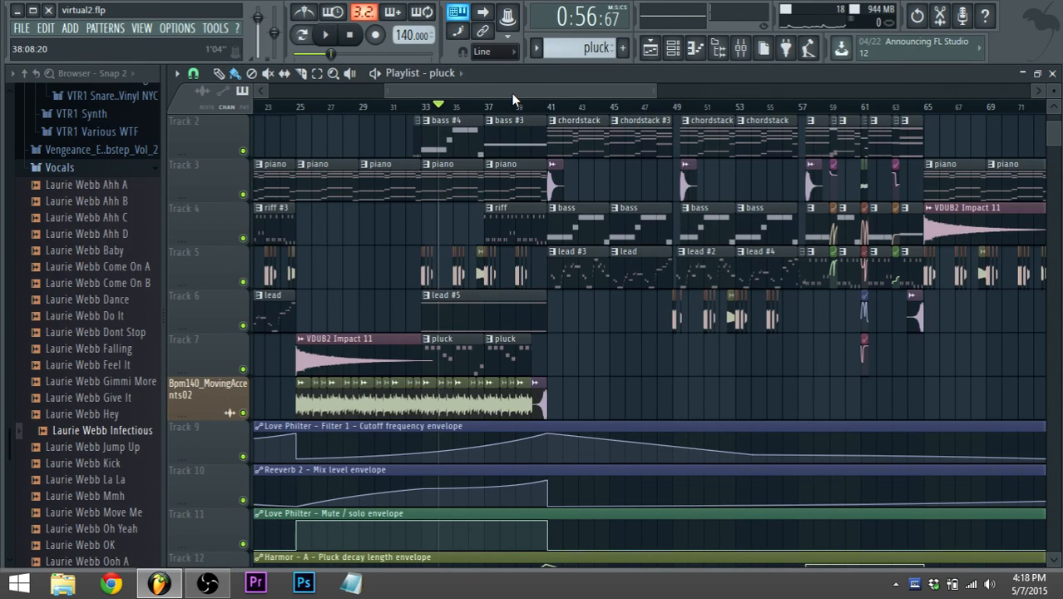
Step: Open the lead #5 clip in the piano roll, view its sustained notes from bar 1, and return to the playlist
drag(512, 94, 467, 116)
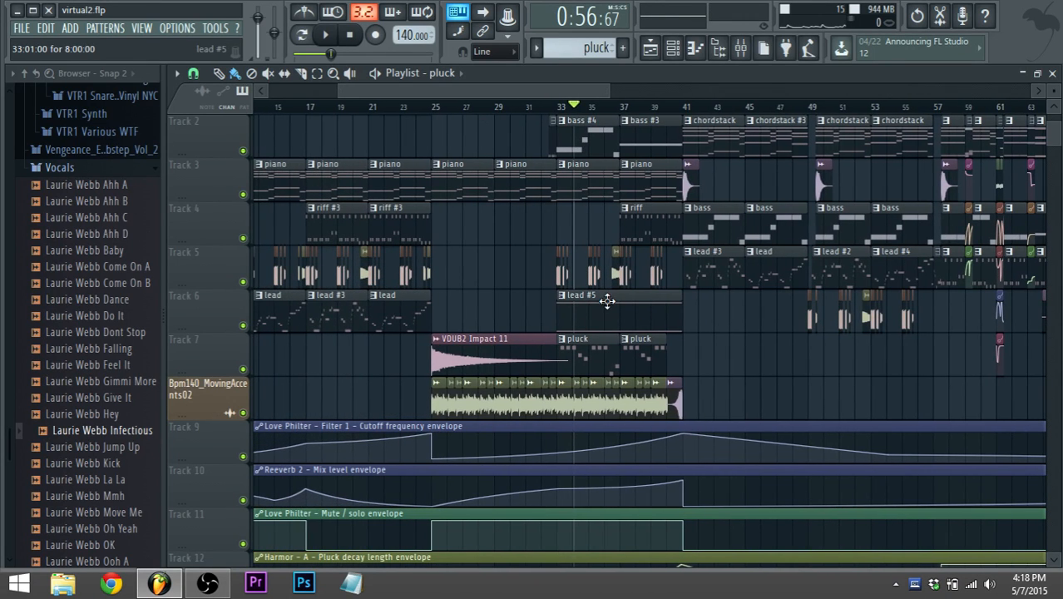
double_click(596, 306)
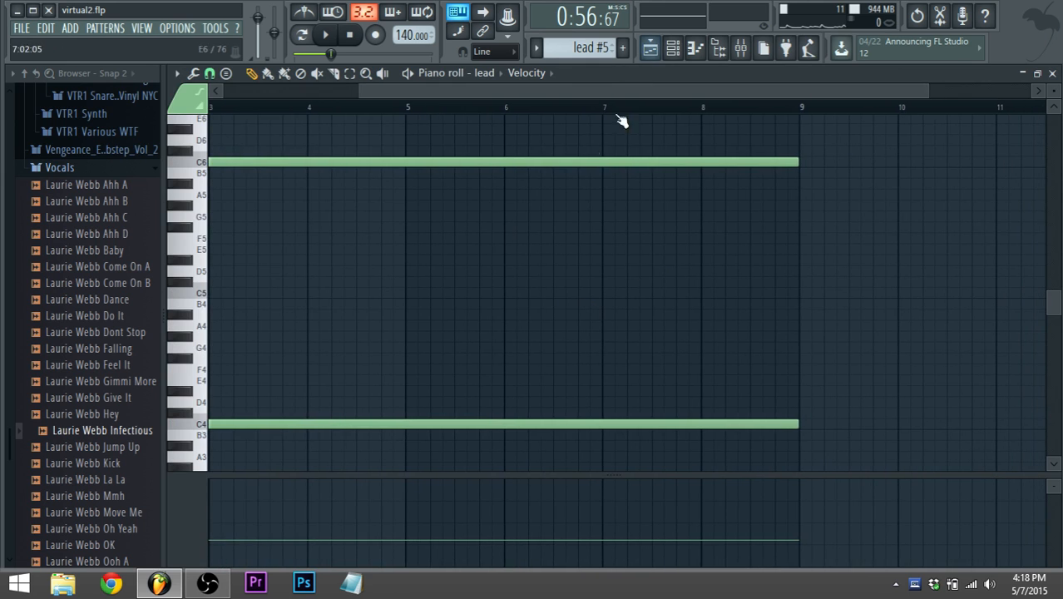
drag(536, 95, 233, 196)
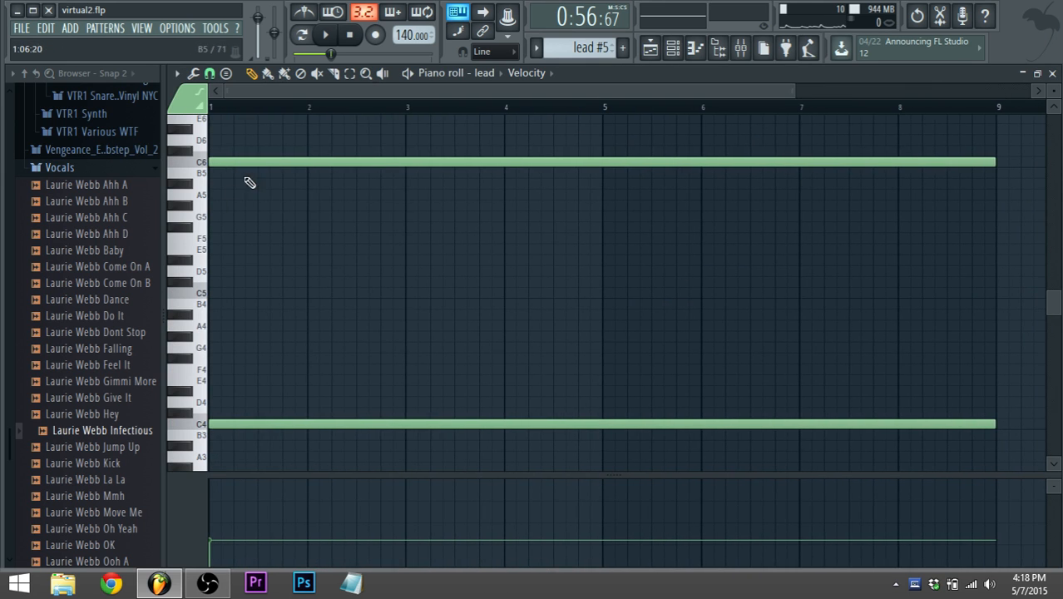
click(651, 47)
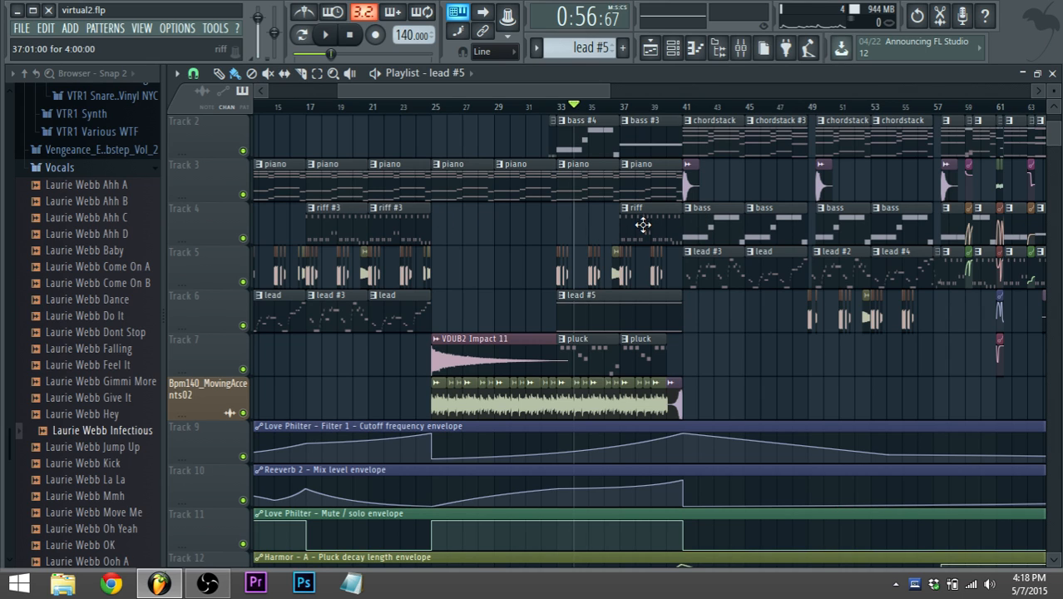
Step: Open the bass #4 clip in the piano roll, play it in pattern mode, and return to the playlist with playback stopped
scroll(632, 221, up, 1)
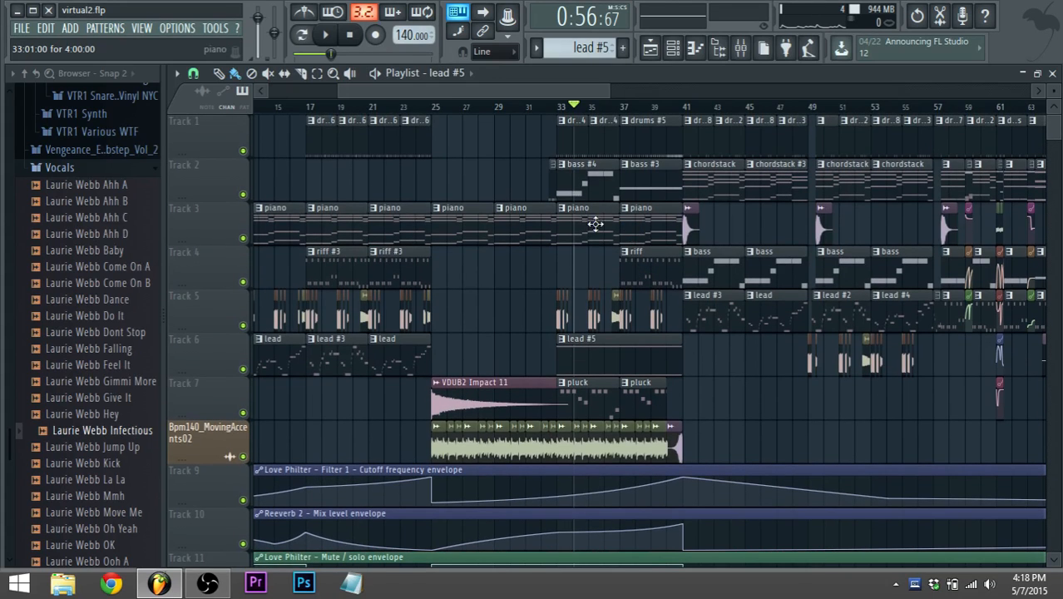
double_click(569, 183)
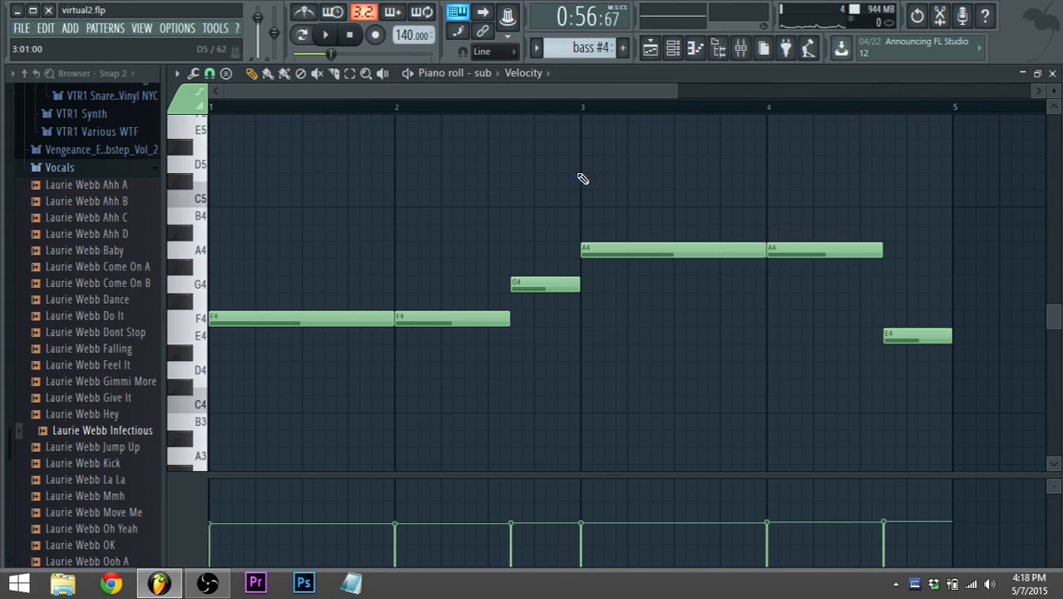
click(302, 35)
key(space)
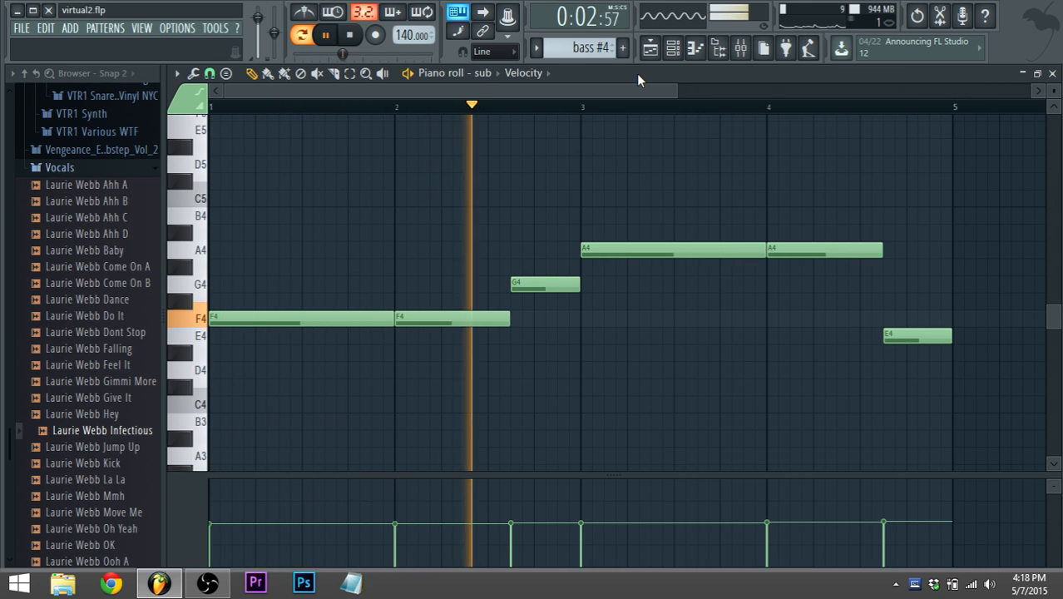
click(652, 50)
key(space)
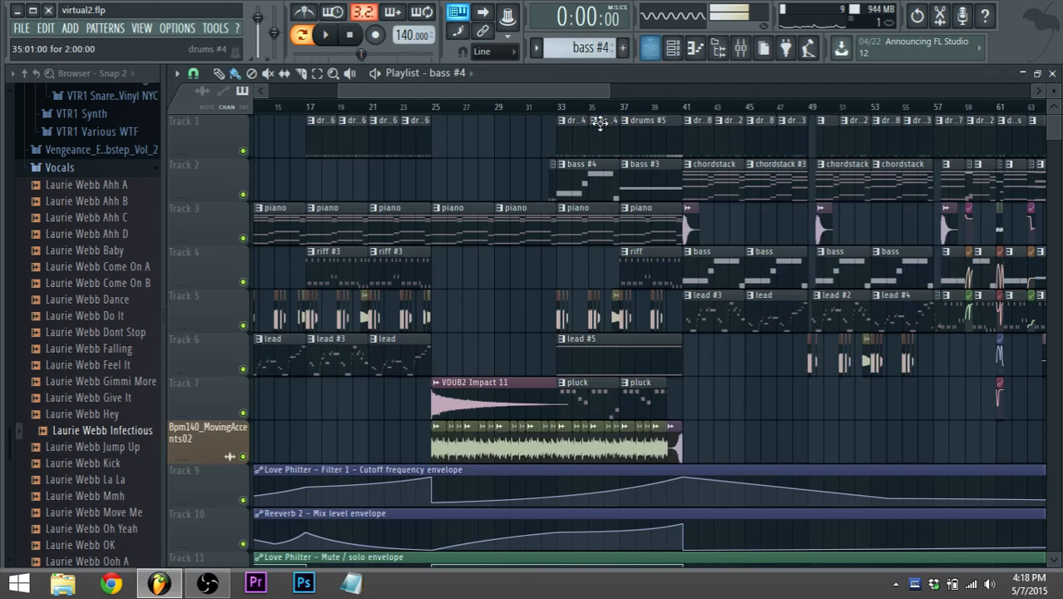
Step: Open the drums #5 clip, play it in pattern mode, and check its steps in the channel rack
double_click(648, 122)
click(317, 39)
click(303, 36)
click(323, 37)
click(303, 37)
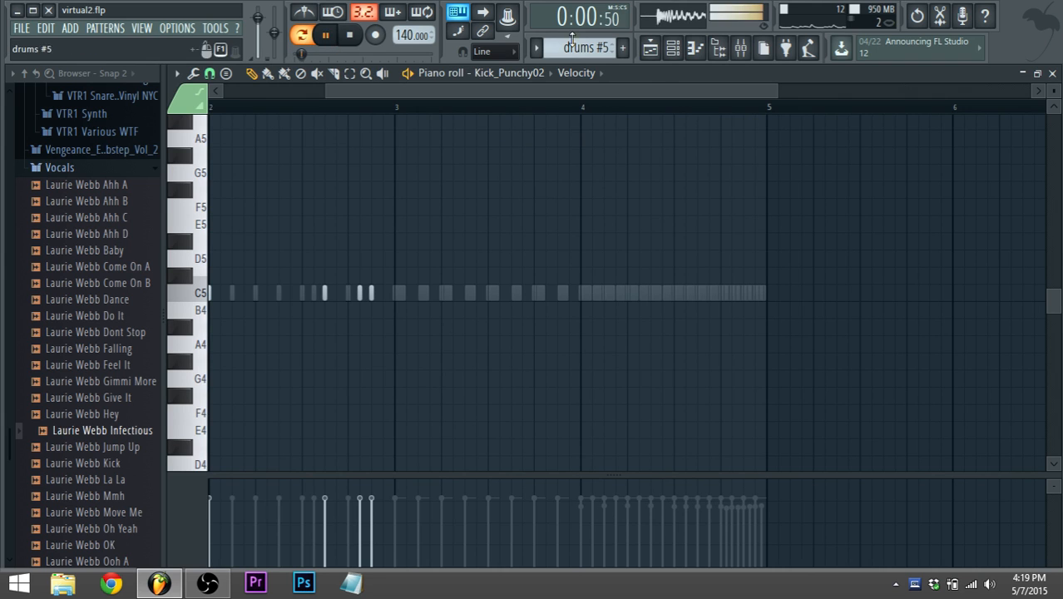
click(673, 48)
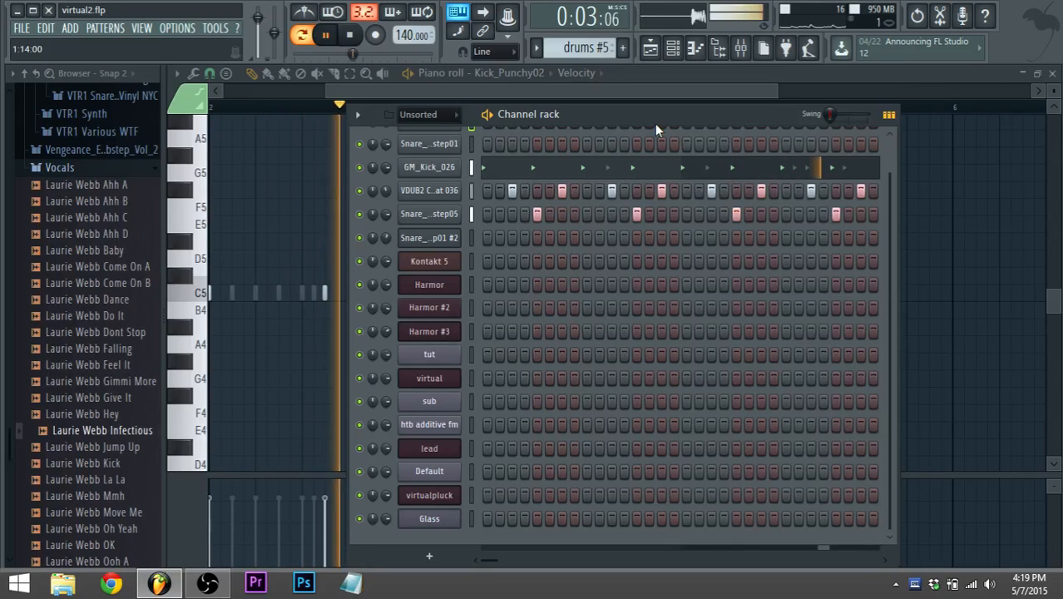
click(598, 91)
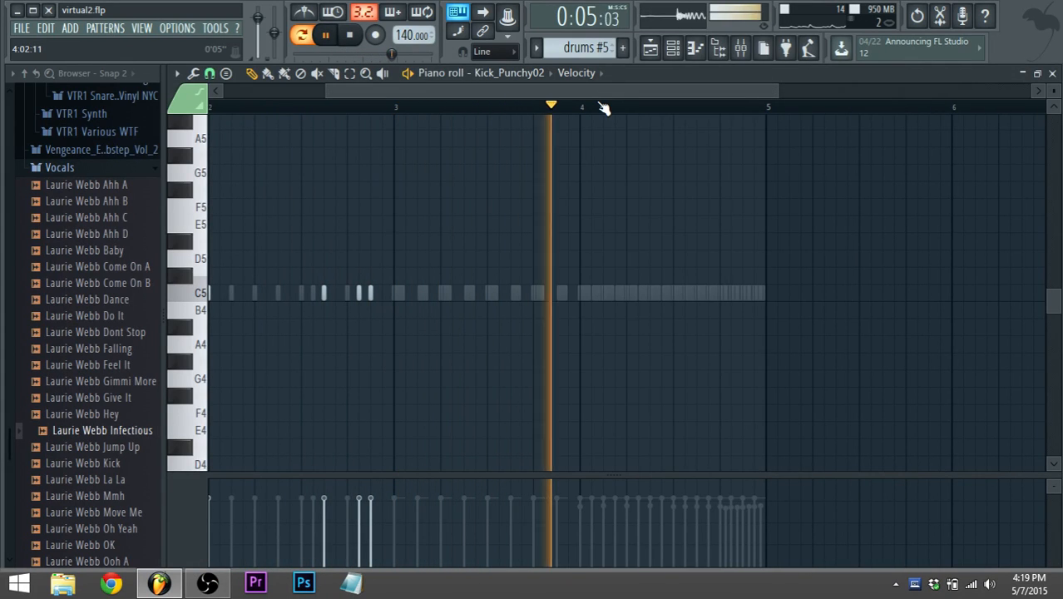
Step: Return to the playlist and play the song from late in bar 39 into the chordstack section, then stop playback
click(652, 51)
key(space)
drag(594, 86, 629, 91)
click(544, 109)
key(space)
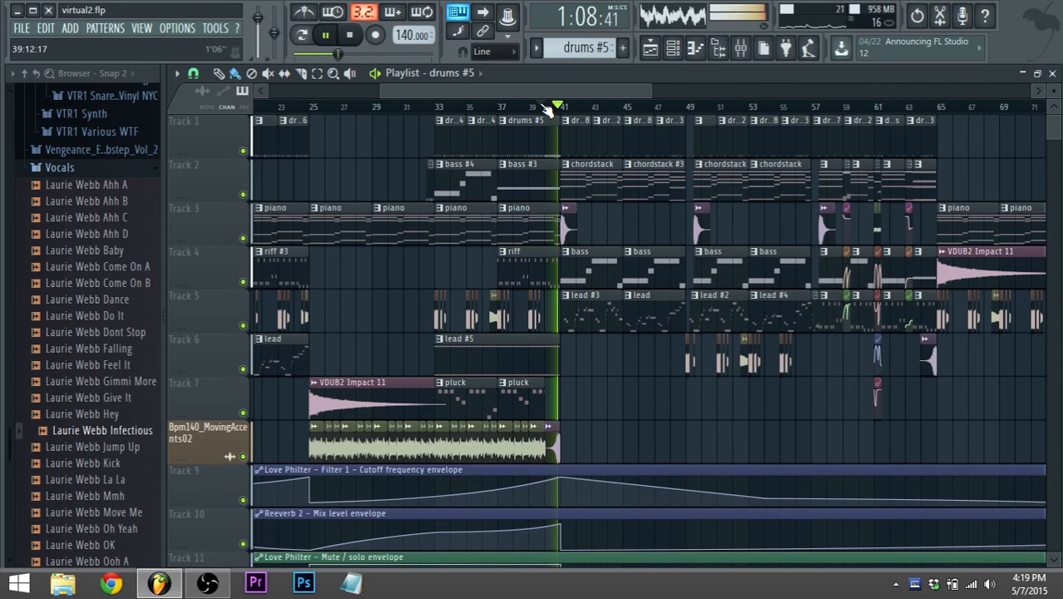
drag(622, 94, 637, 94)
ctrl+scroll(571, 169, up, 2)
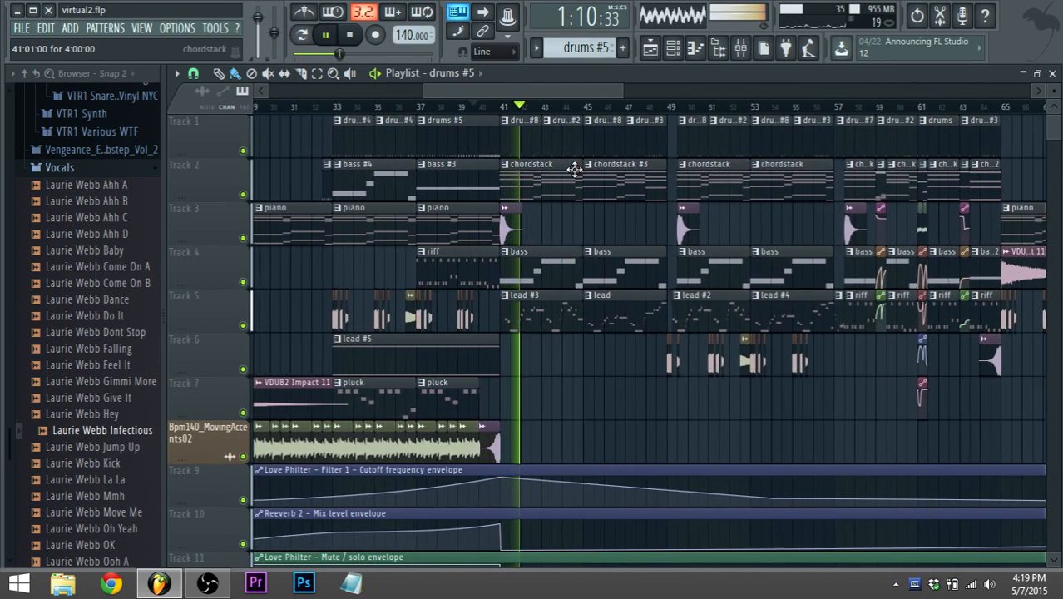
ctrl+scroll(617, 180, up, 2)
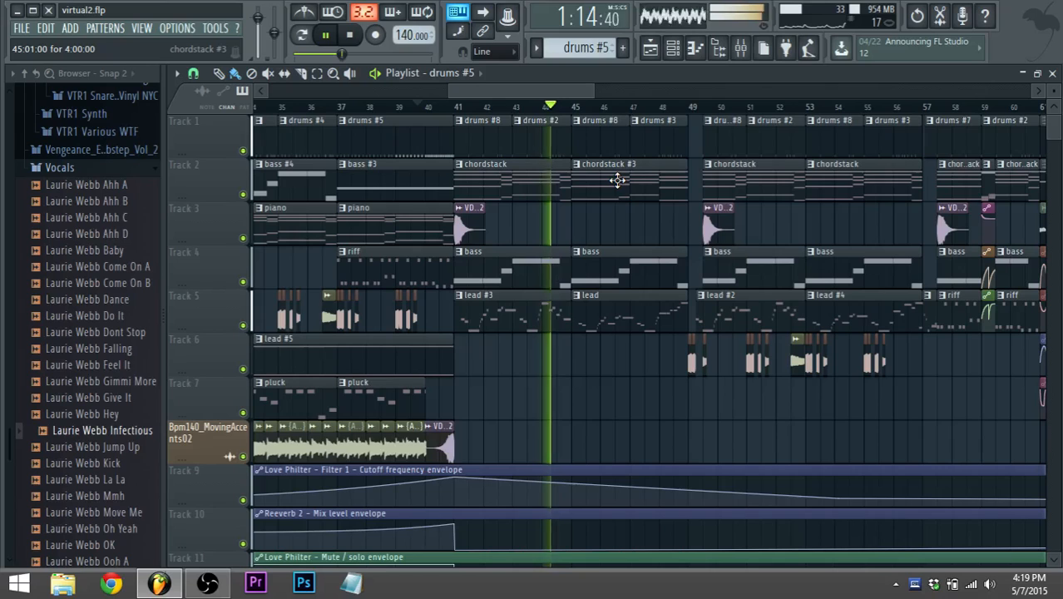
key(space)
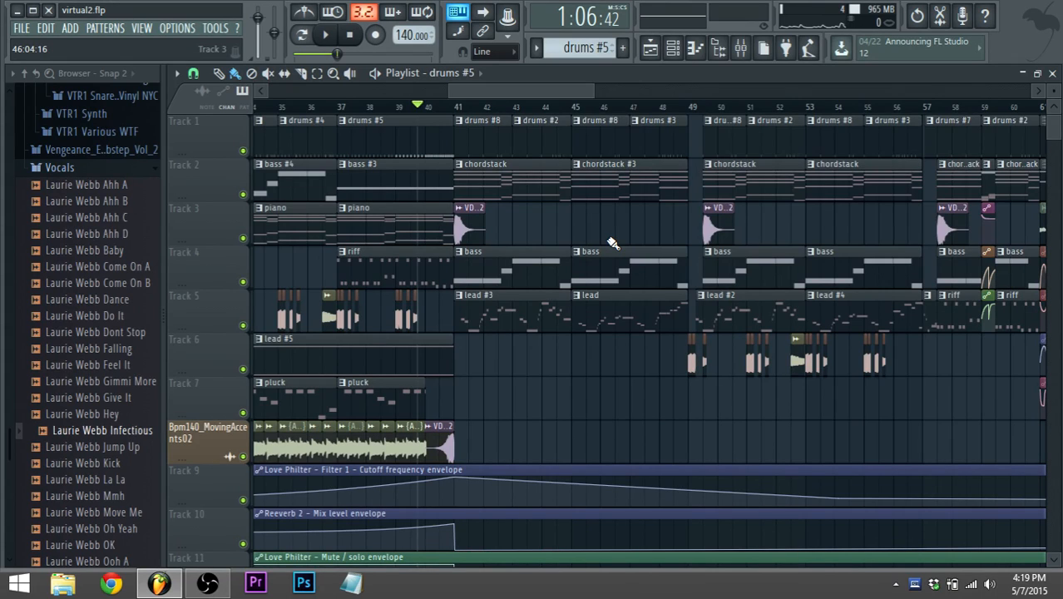
Step: Open the bass clip at bar 41 in the piano roll and play its notes briefly
double_click(472, 258)
click(302, 36)
key(space)
key(space)
Step: Show the channel rack and mixer, and inspect the Dragged sample_484 and htb additive fm inserts
click(671, 47)
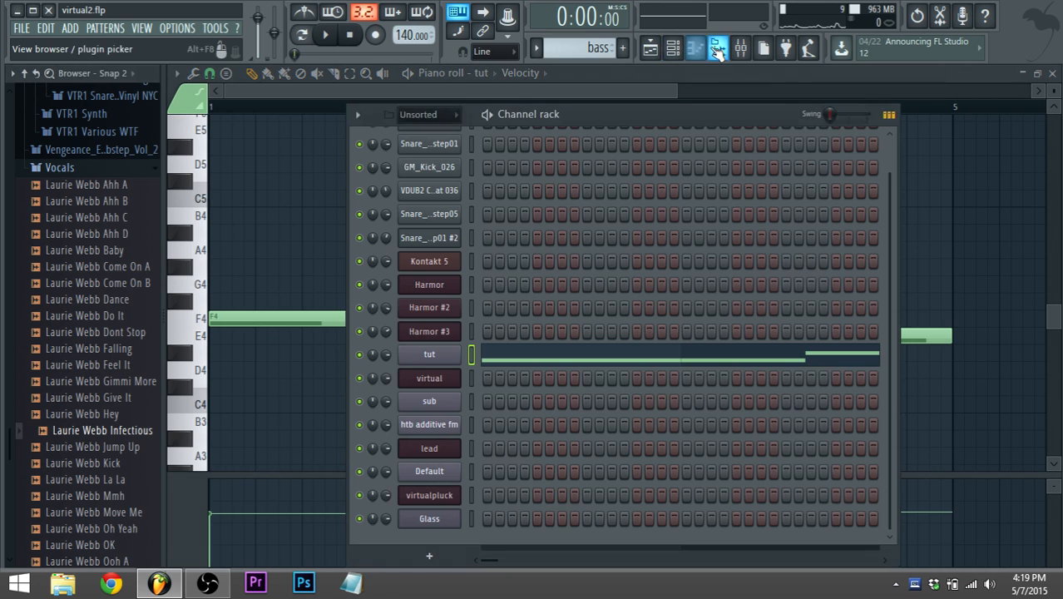
click(740, 47)
click(552, 216)
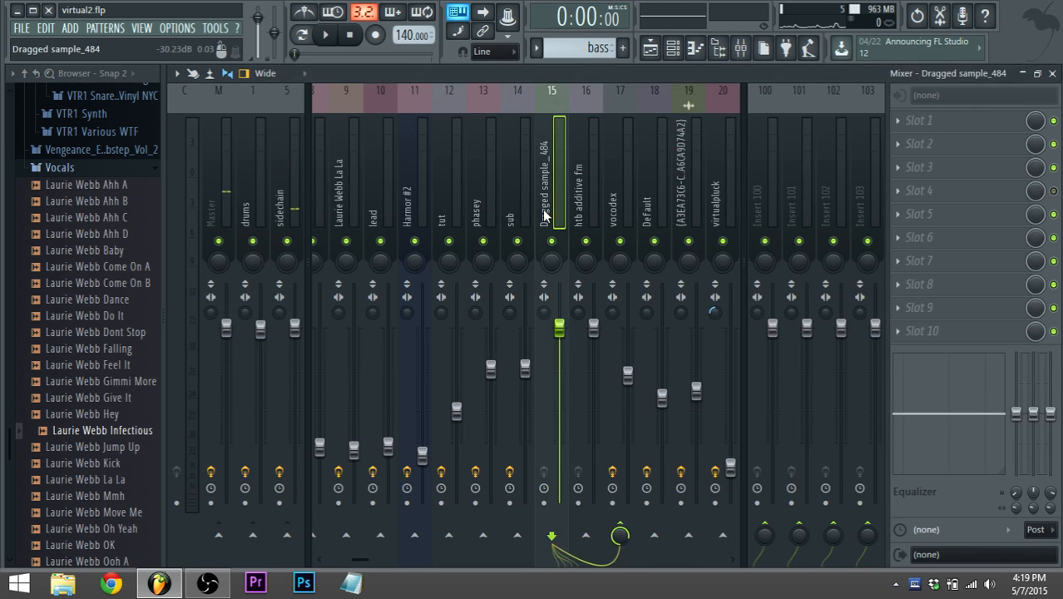
click(589, 218)
Step: Open the tut channel's Sytrus synth from the channel rack and hide its wrapper settings
click(671, 48)
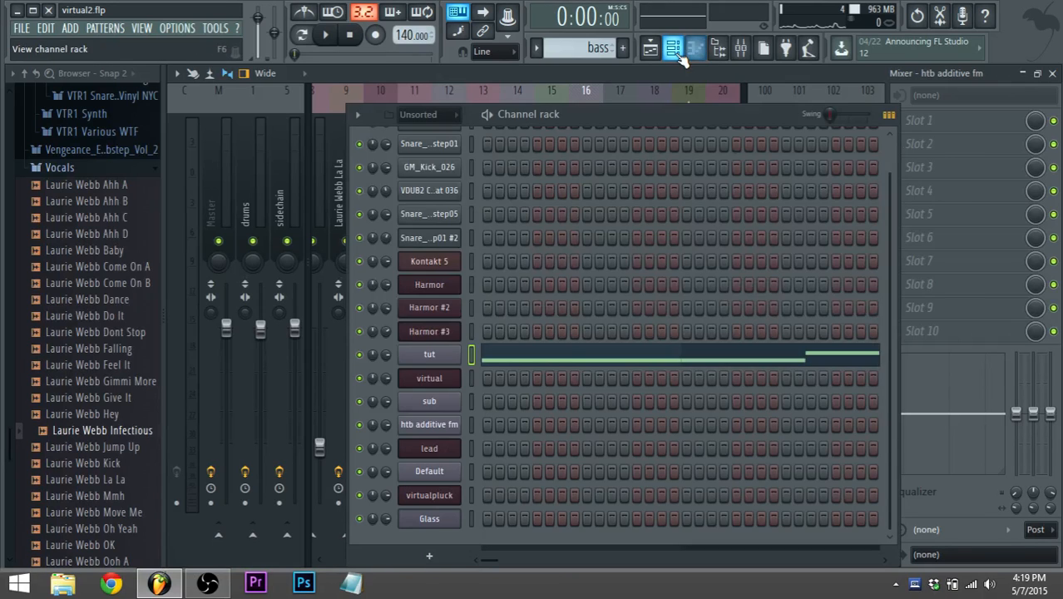
click(431, 356)
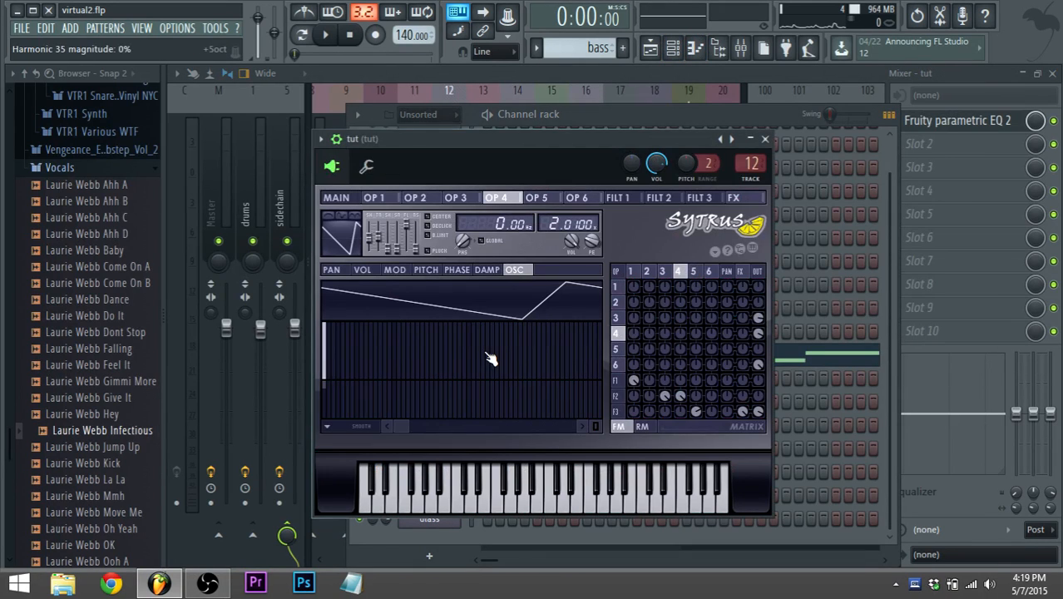
click(336, 140)
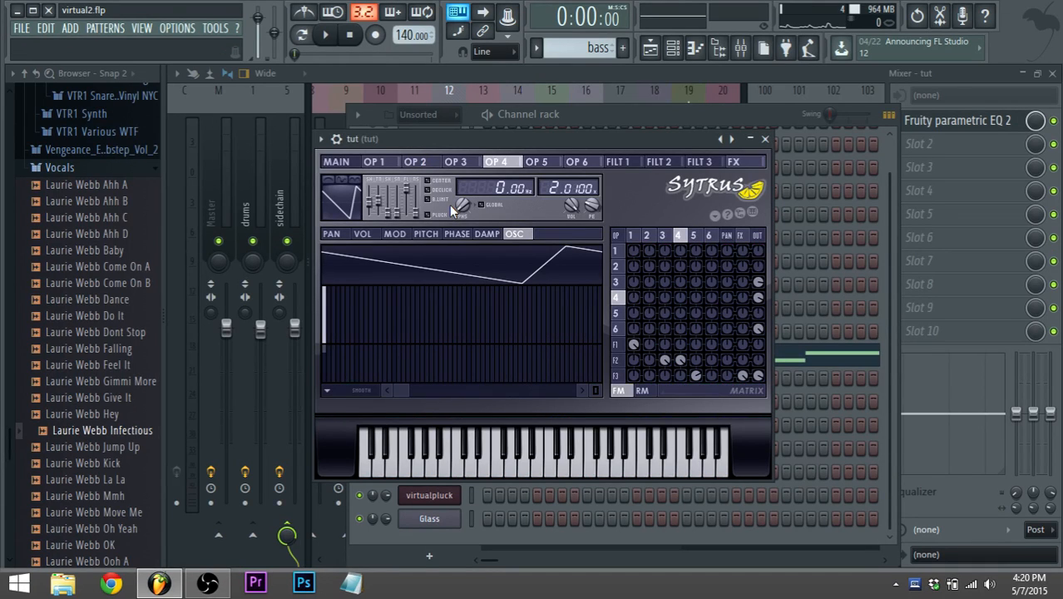
Step: Play test notes on the tut bass and compare Sytrus operators 1 and 2, ending on operator 1's oscillator
key(c)
key(q)
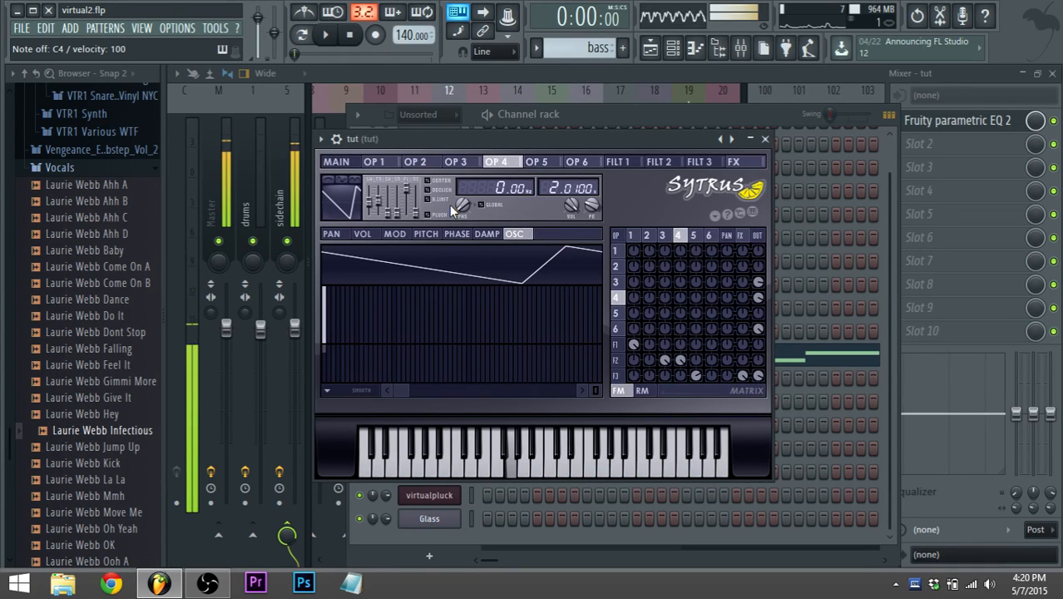
click(631, 236)
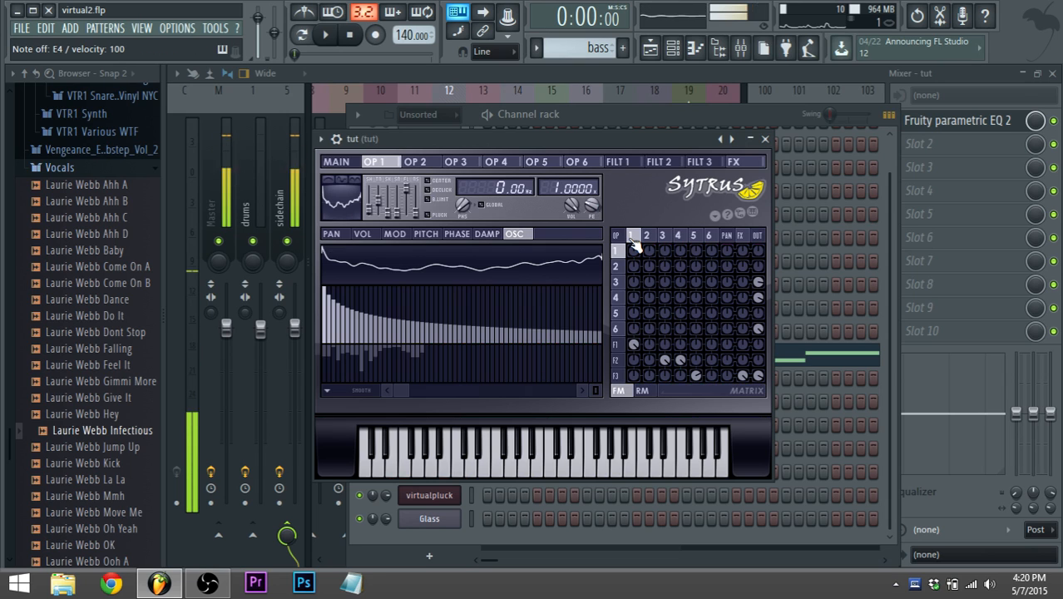
key(y)
key(w)
key(z)
click(419, 162)
click(373, 163)
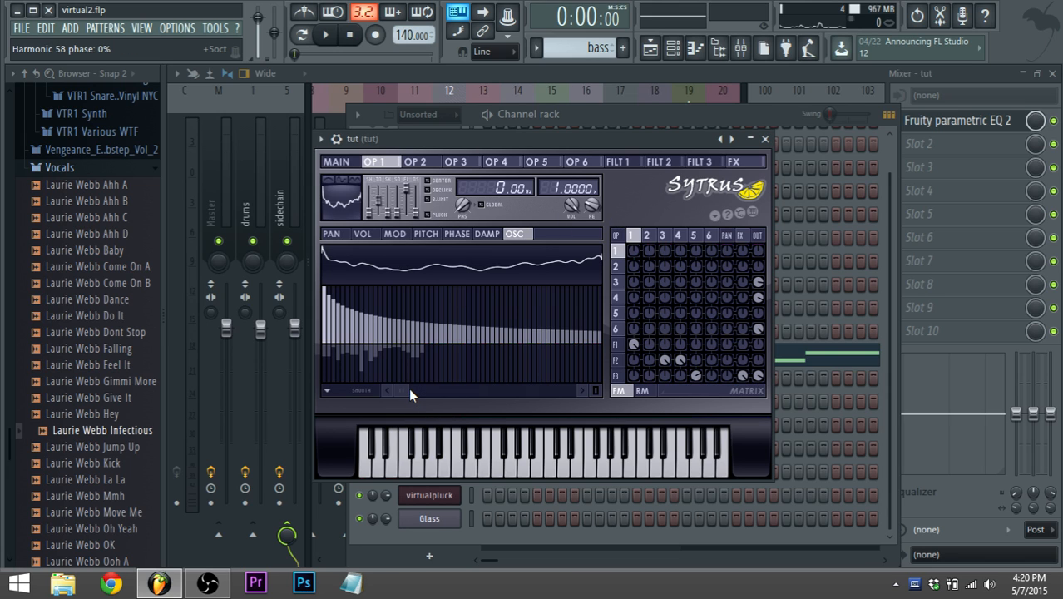
Step: Compare the oscillator settings of Sytrus operators 1 through 4 on the tut bass
drag(405, 388, 373, 351)
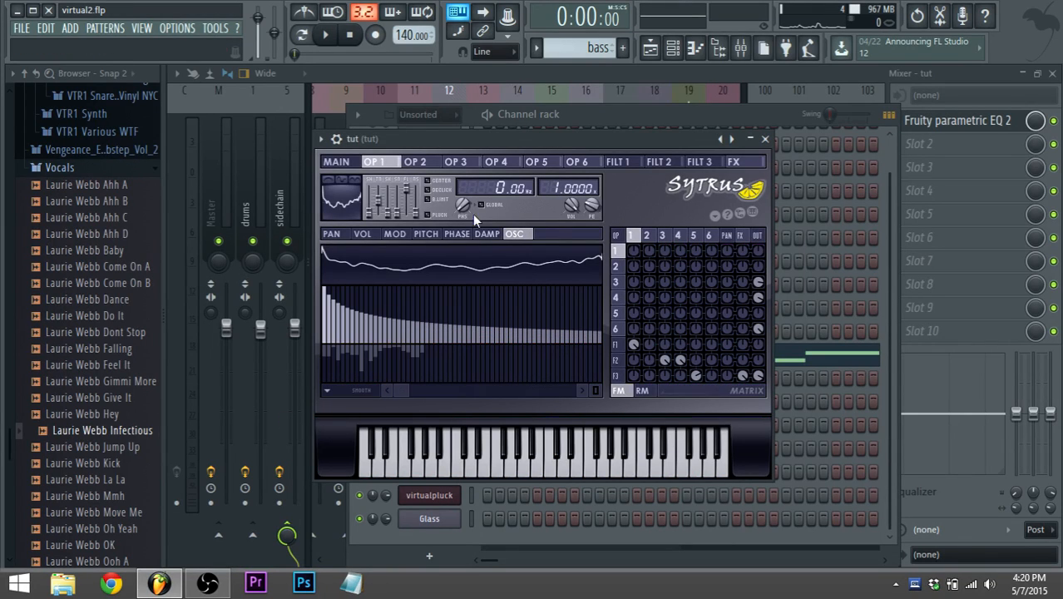
click(418, 163)
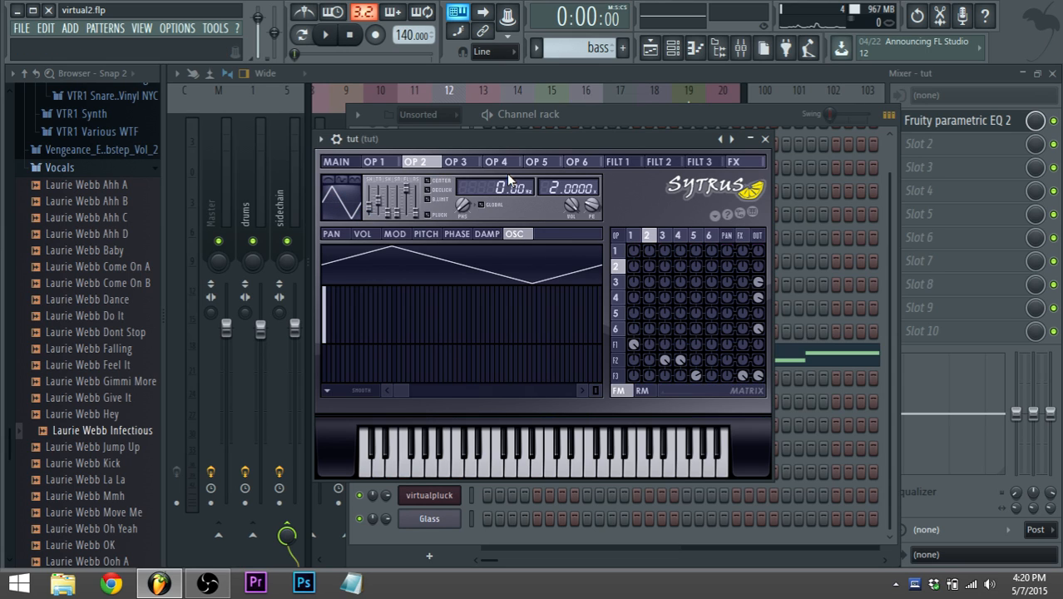
click(665, 235)
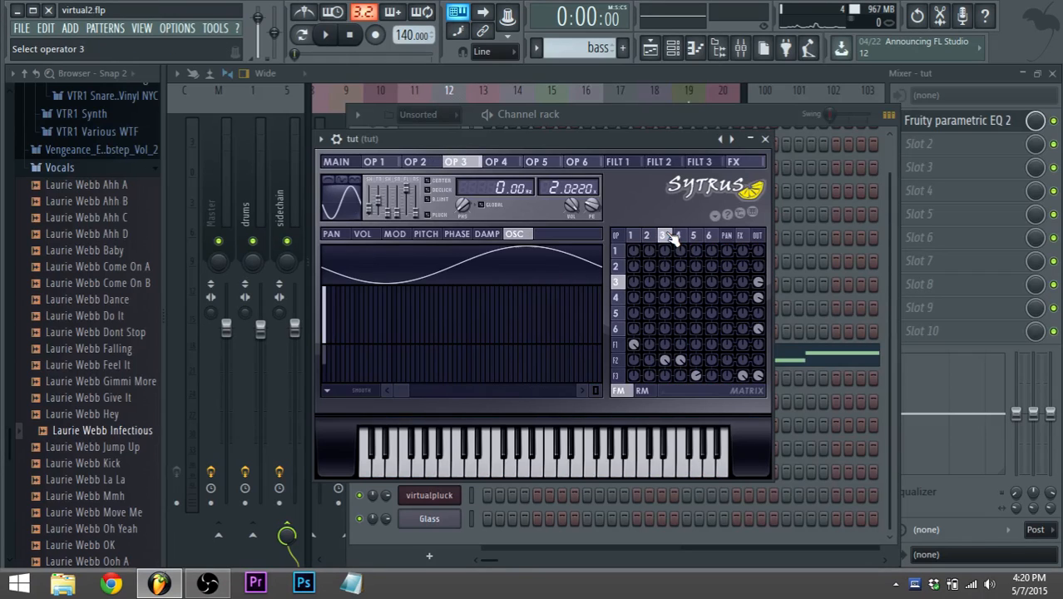
click(678, 236)
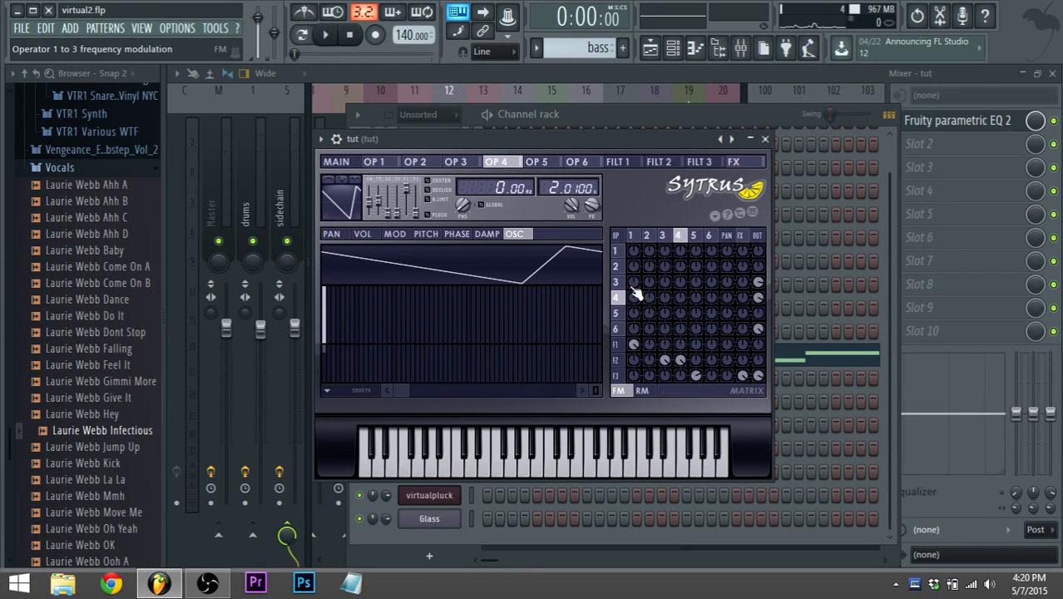
Step: Open the chordstack clip at bar 41 in the piano roll, show the channel rack and play the pattern looped
click(651, 47)
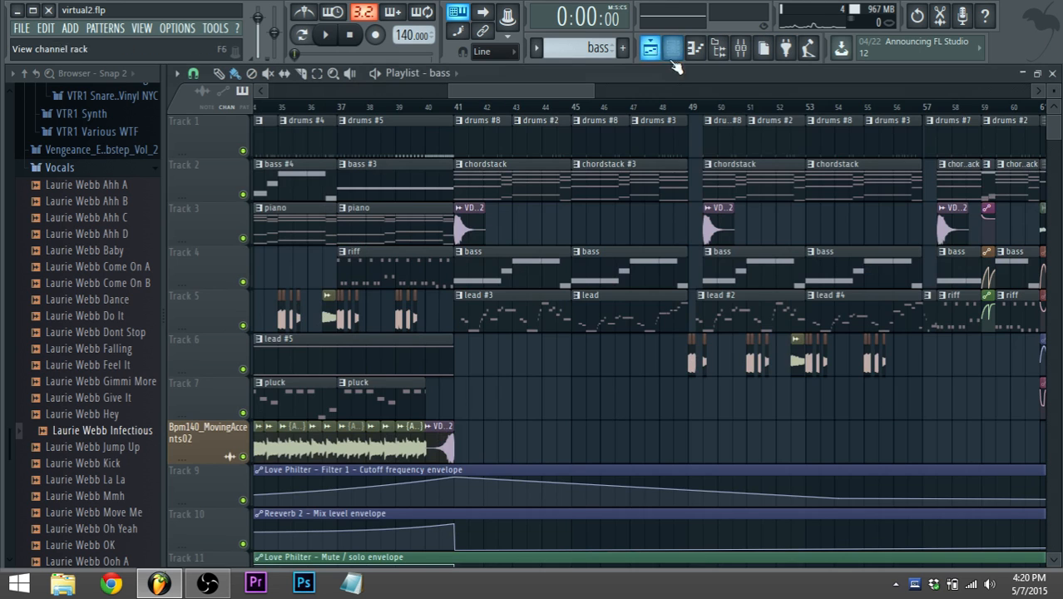
drag(594, 88, 617, 90)
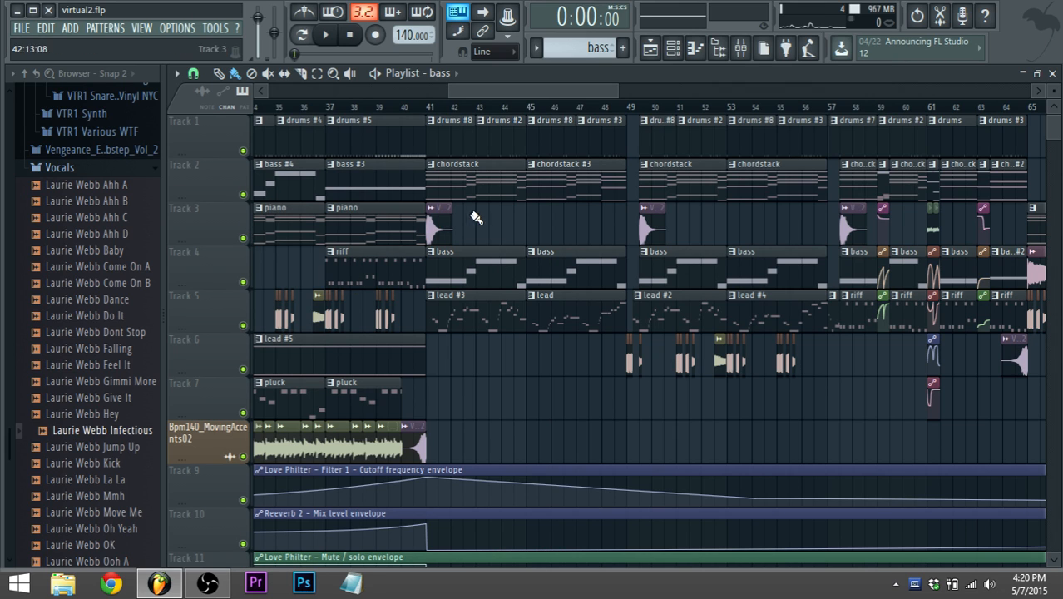
double_click(443, 177)
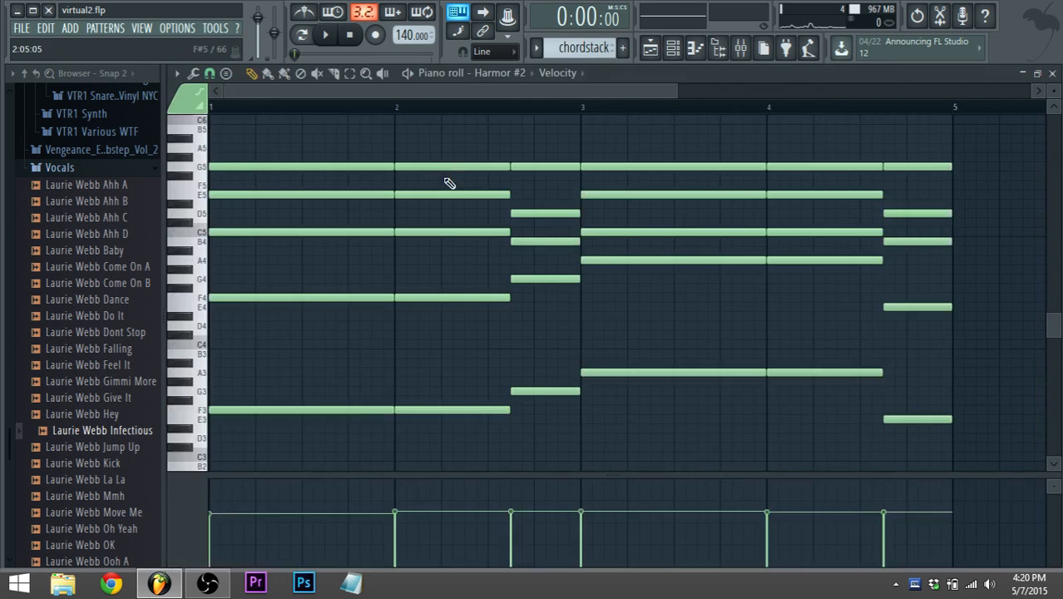
click(673, 48)
click(304, 35)
click(325, 35)
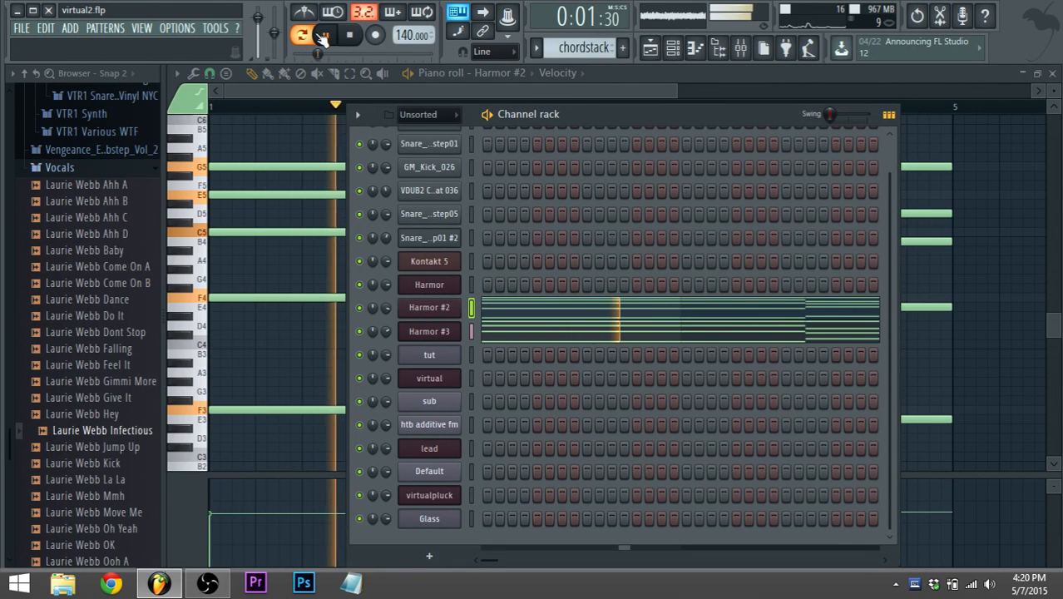
Step: Solo the Harmor #2 insert in the mixer and open its Fruity parametric EQ 2
click(739, 47)
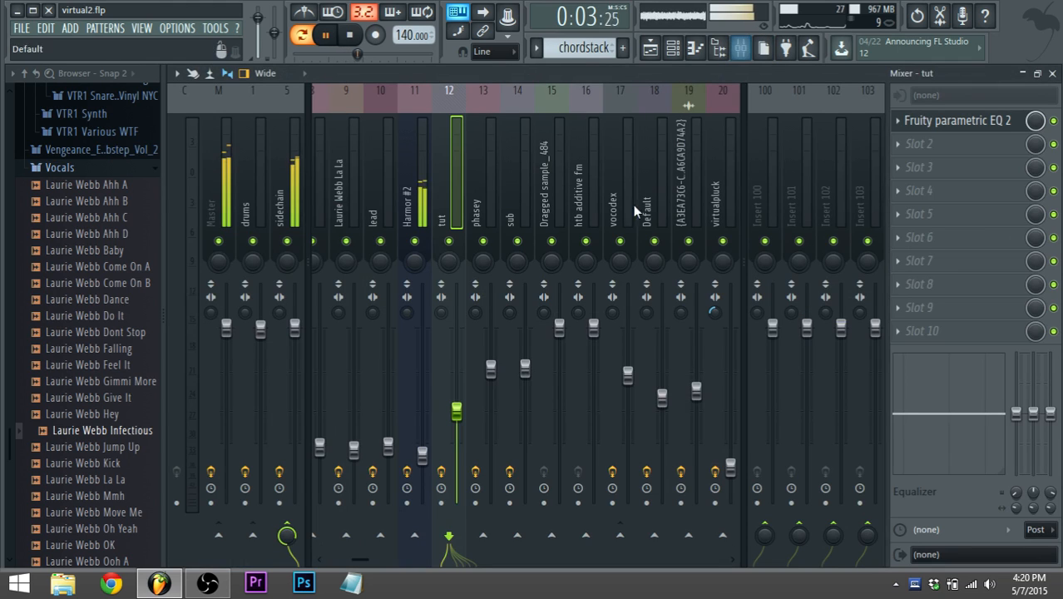
right_click(415, 242)
click(957, 121)
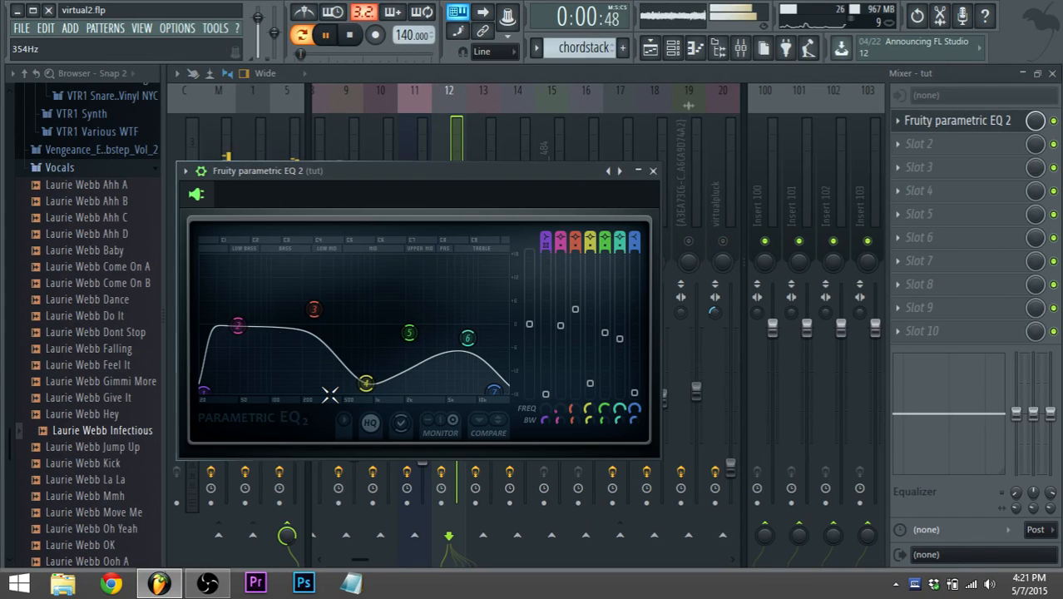
click(429, 149)
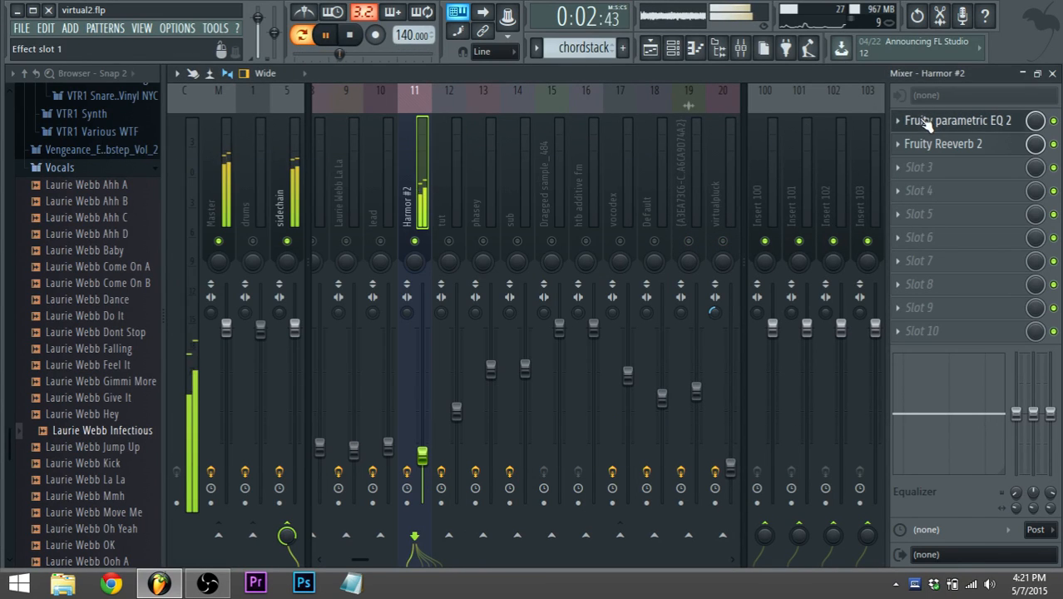
click(956, 121)
Step: Adjust bands 6 and 3 of Harmor #2's EQ, bringing band 3 up to the zero line, and close the EQ
drag(480, 260, 484, 264)
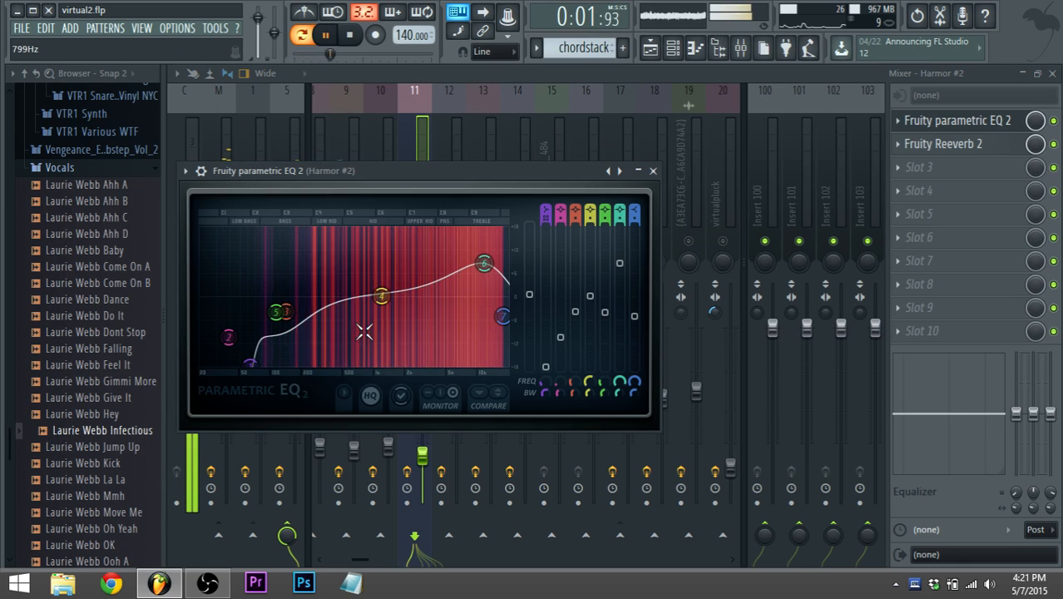
drag(285, 311, 303, 292)
key(space)
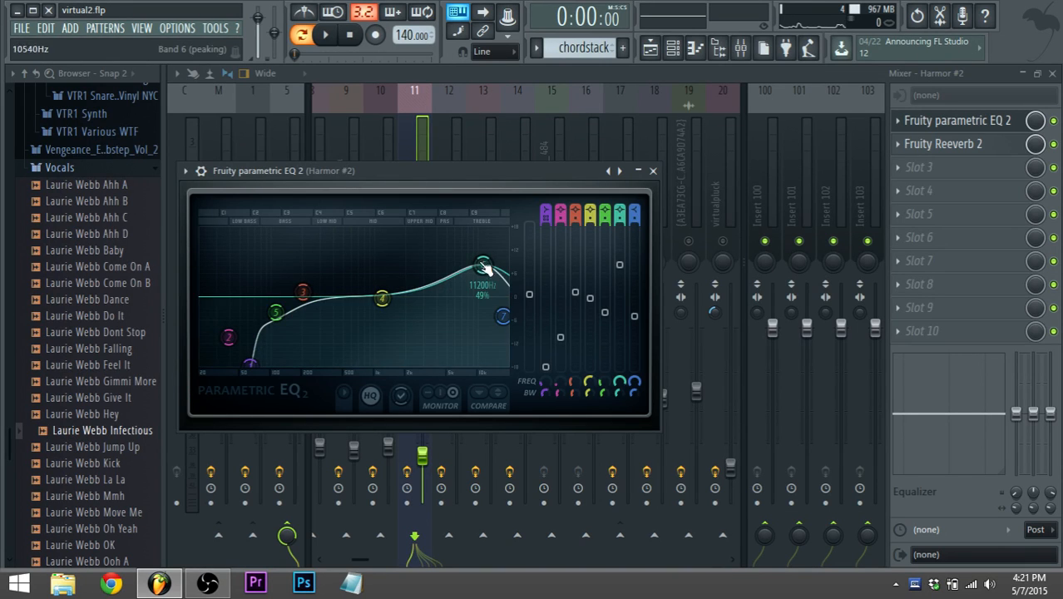
drag(329, 319, 333, 324)
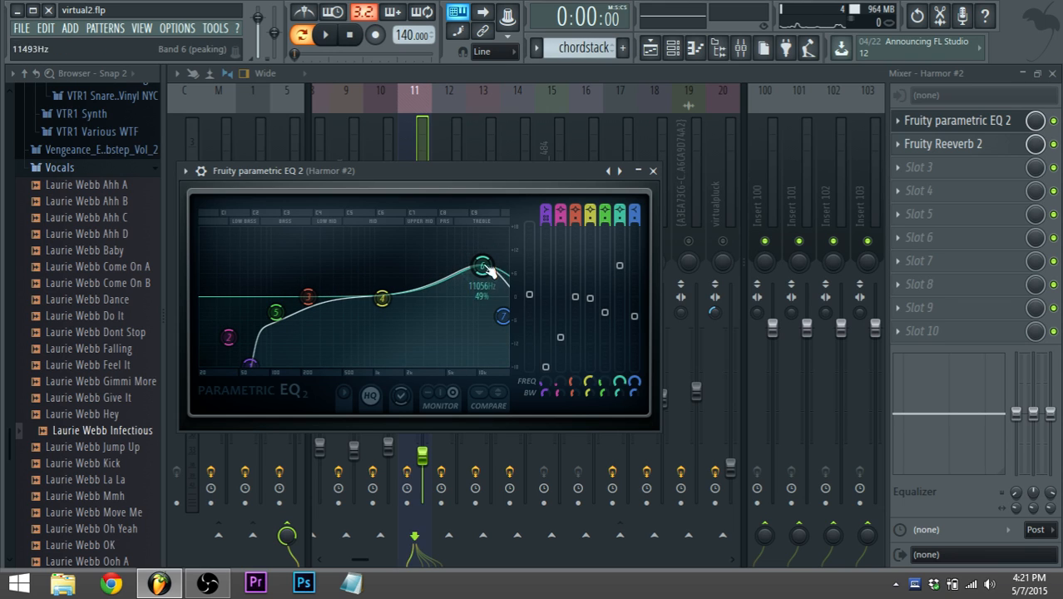
click(654, 71)
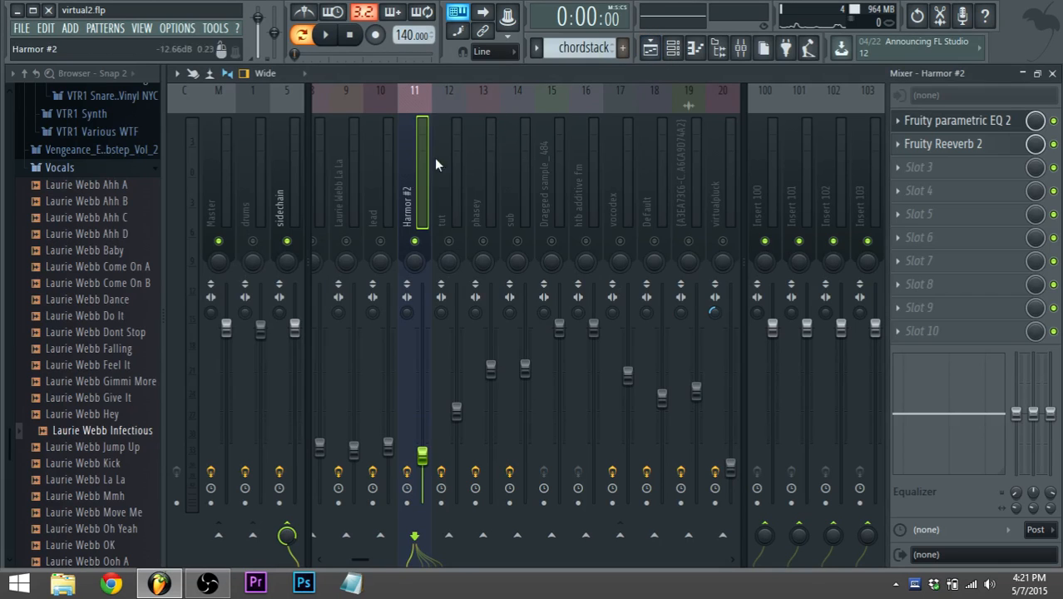
Step: Open the Harmor #2 synth from the channel rack and display its part A settings
click(671, 48)
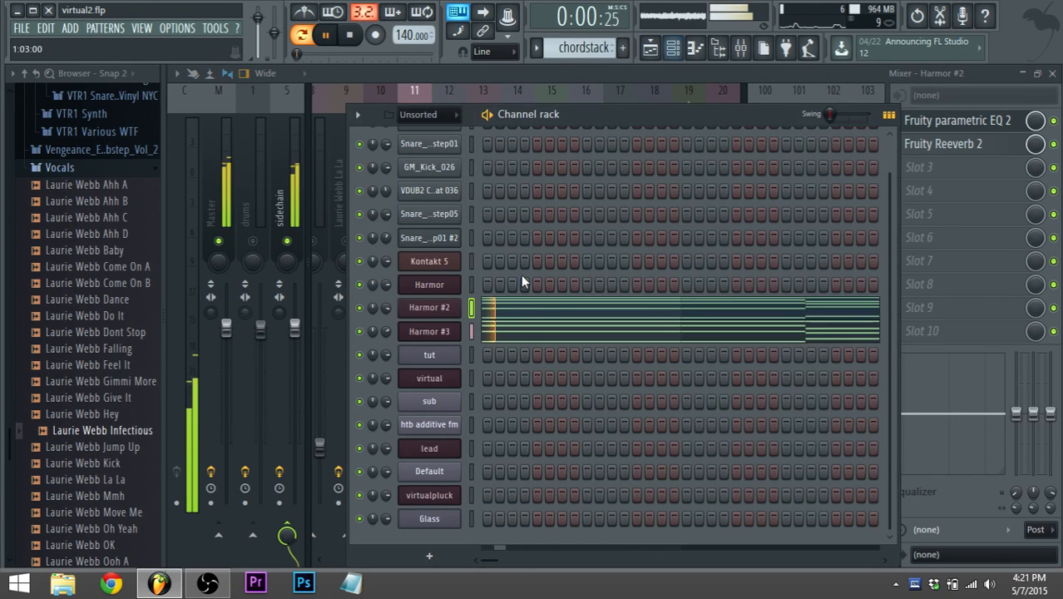
click(435, 311)
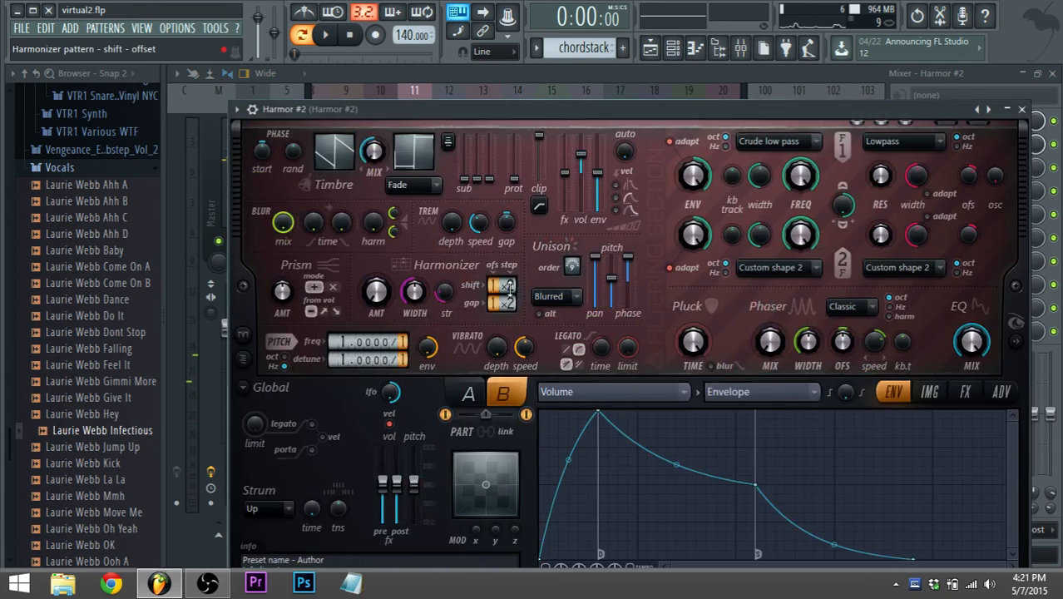
click(470, 394)
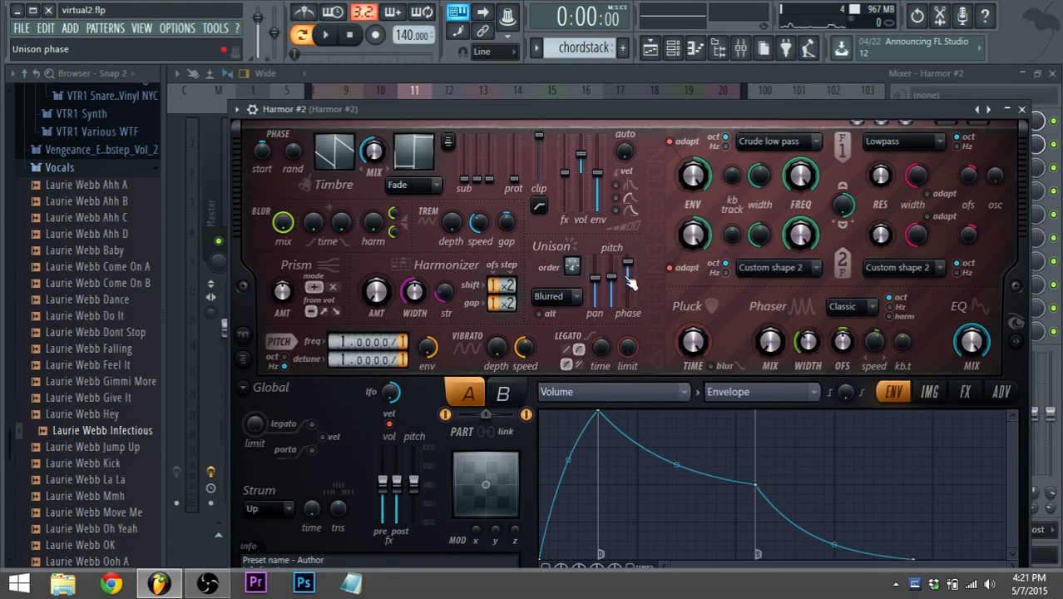
Step: Audition Harmor #2's part A alone with part B muted while varying its unison pitch, and re-enable part B
key(space)
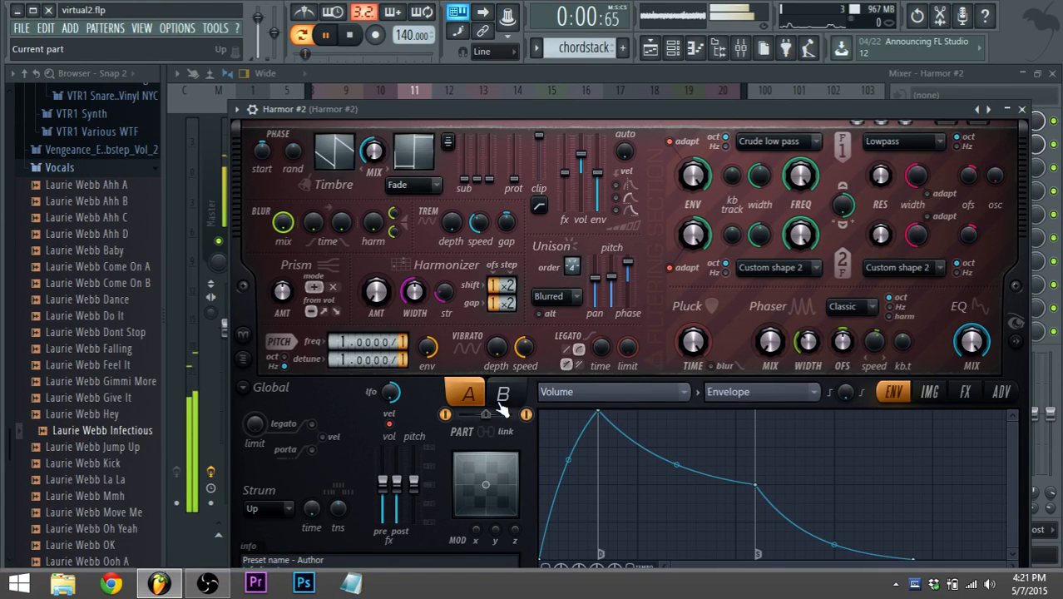
click(527, 415)
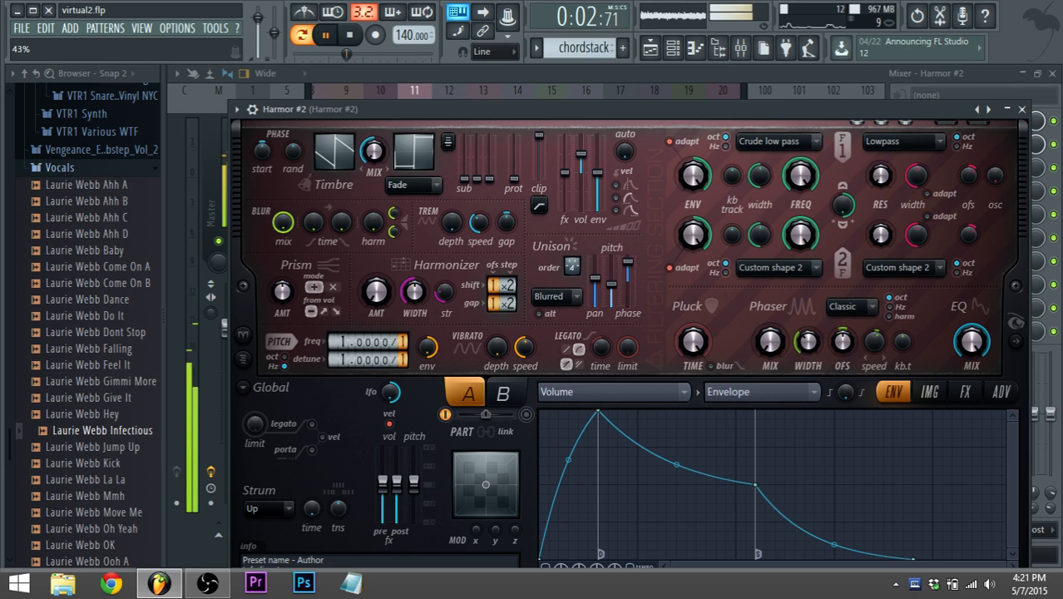
key(space)
key(space)
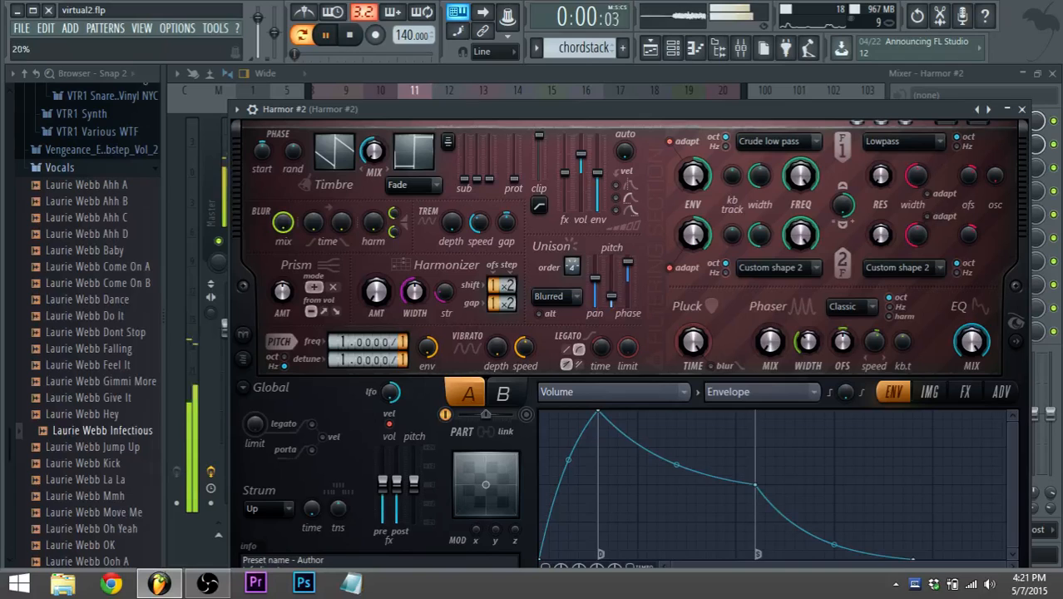
key(space)
click(526, 414)
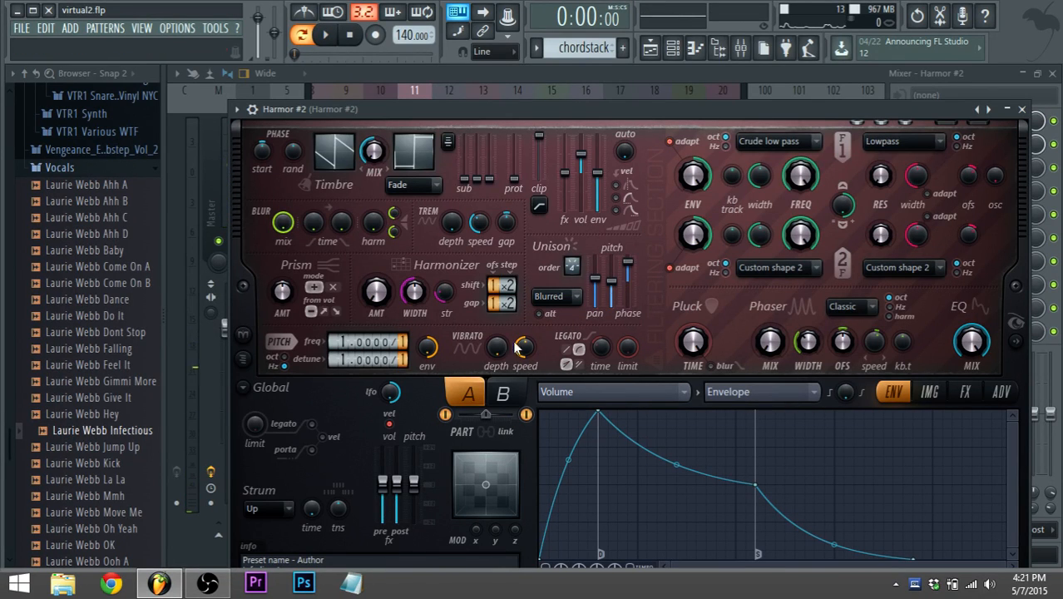
Step: Display Harmor #2's part B and set its unison pitch to about 59% during playback
click(502, 393)
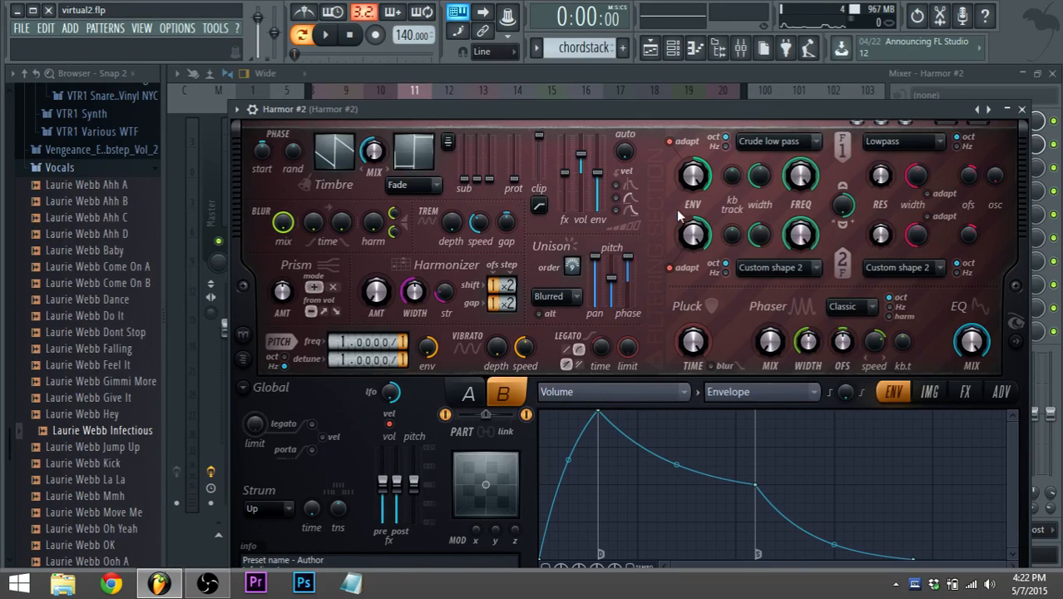
key(space)
mouse_move(616, 290)
mouse_down()
mouse_move(615, 274)
mouse_move(615, 286)
mouse_up()
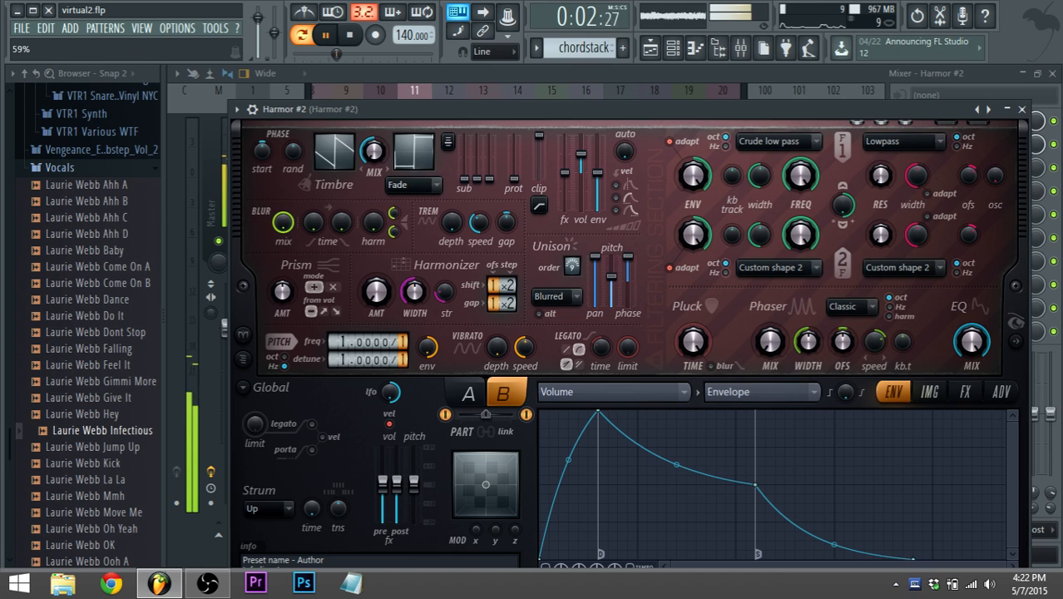
key(space)
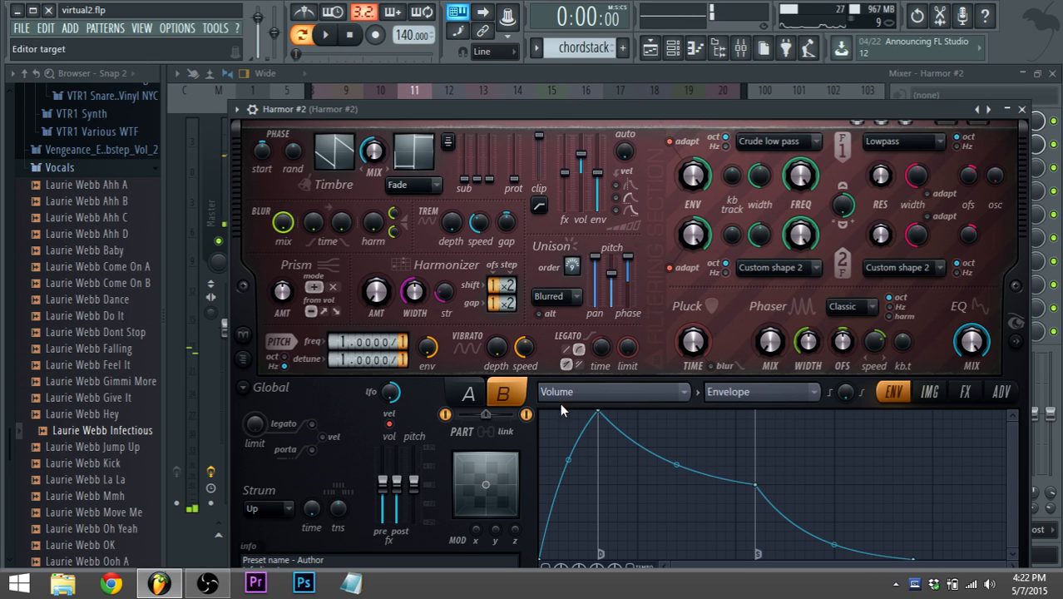
Step: Examine Harmor #2's image, effects, advanced and envelope pages and its list of articulation targets
click(930, 392)
click(963, 393)
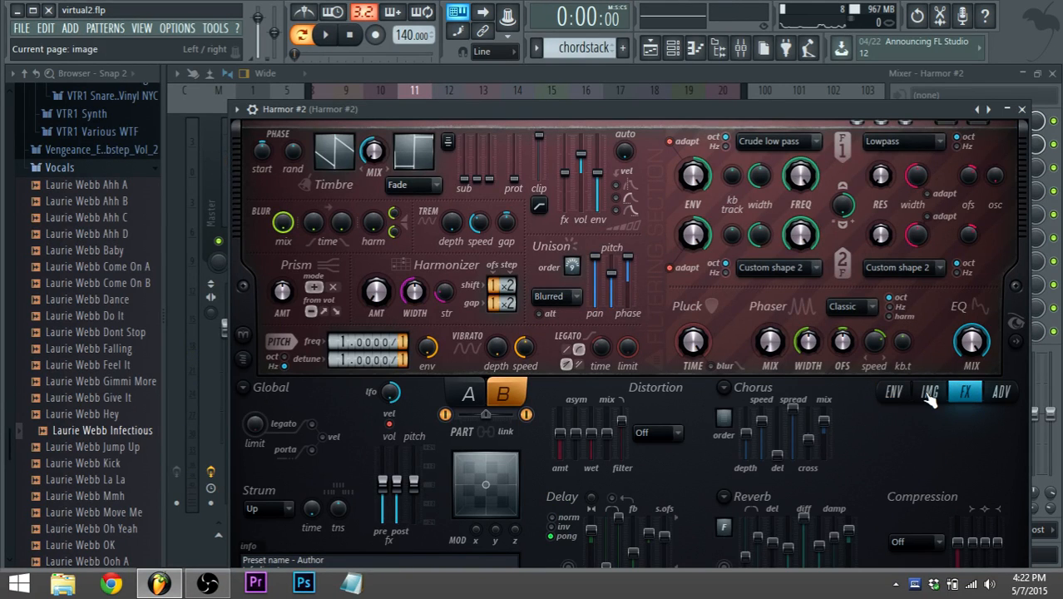
drag(844, 117, 831, 77)
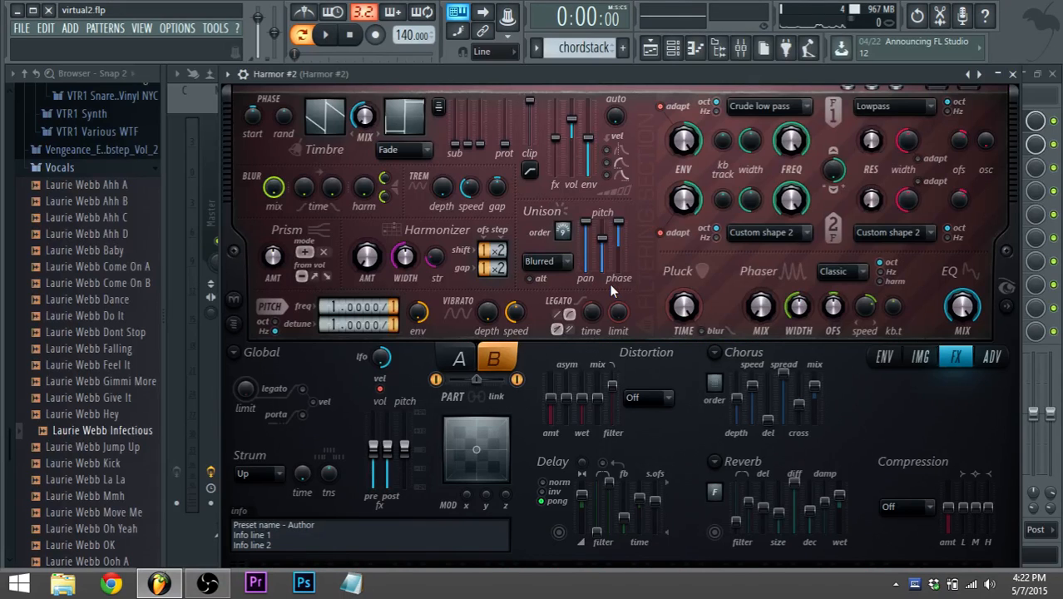
click(991, 356)
click(956, 356)
click(884, 356)
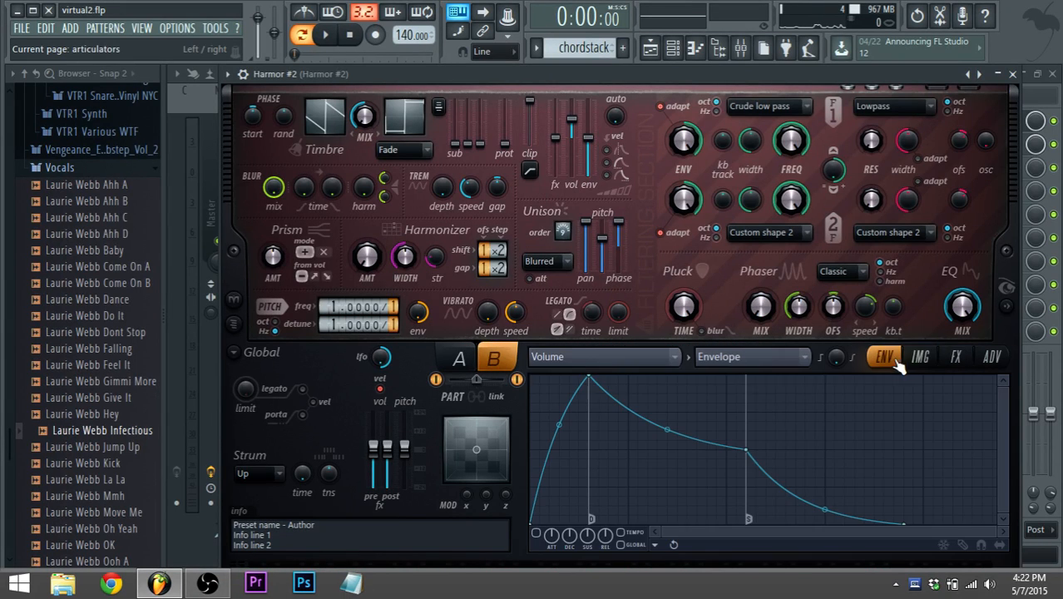
click(574, 356)
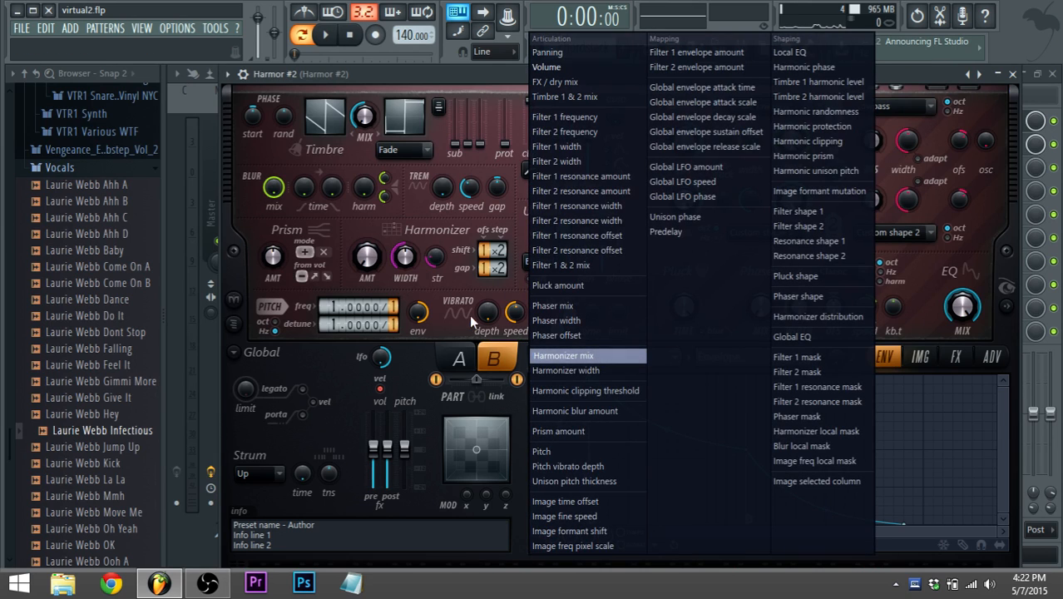
click(471, 320)
Step: Open Harmor #3 from the channel rack, hide its wrapper settings and move its window up to reveal the effects section
click(651, 48)
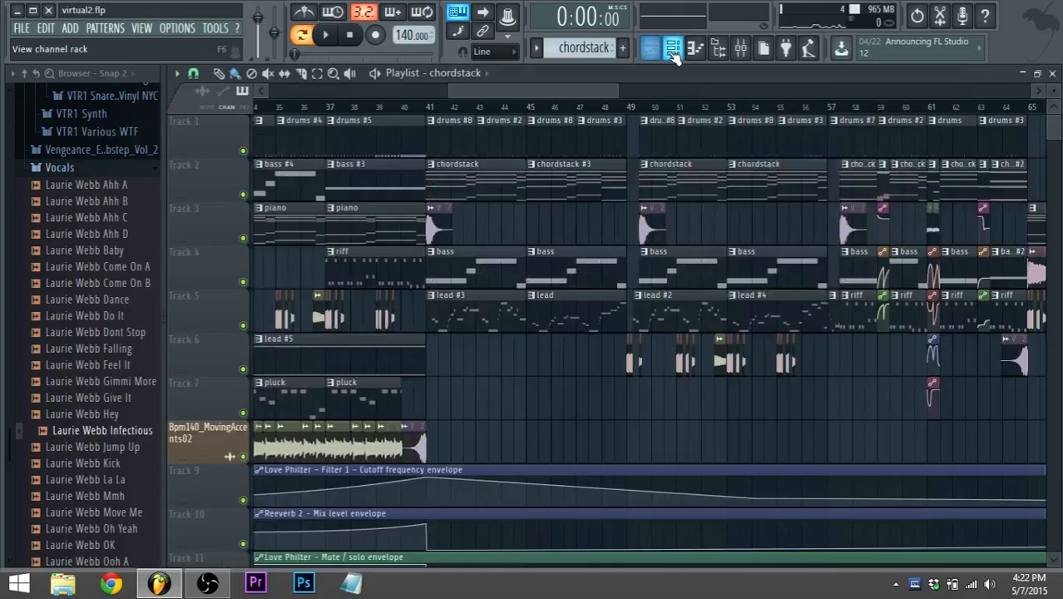
click(673, 49)
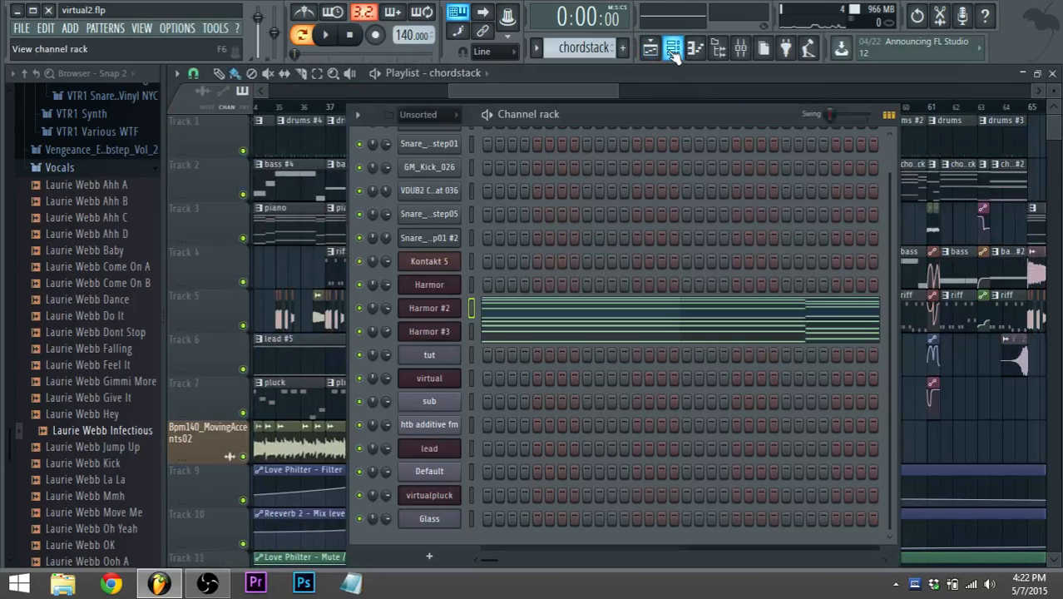
click(455, 336)
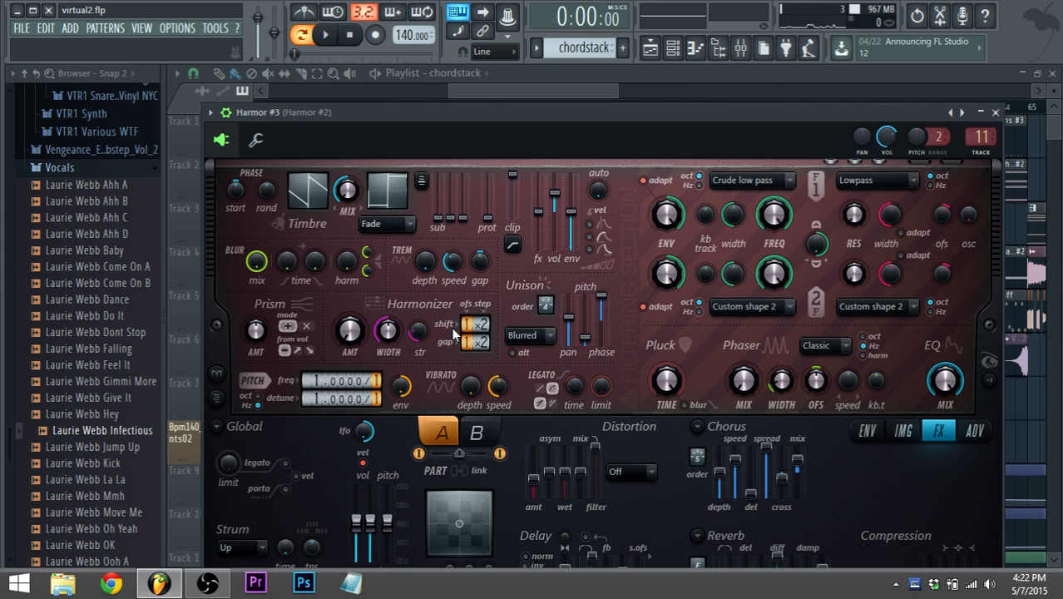
click(227, 113)
drag(310, 114, 299, 64)
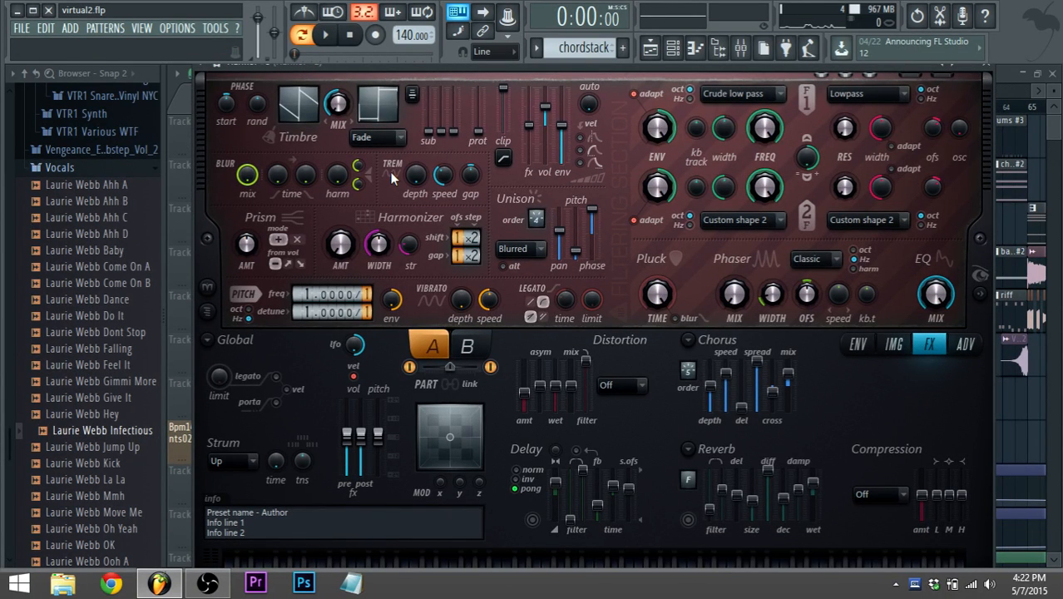
Step: Compare parts A and B of Harmor #3, ending on part B, and bring up the channel rack
click(458, 350)
click(434, 348)
click(486, 344)
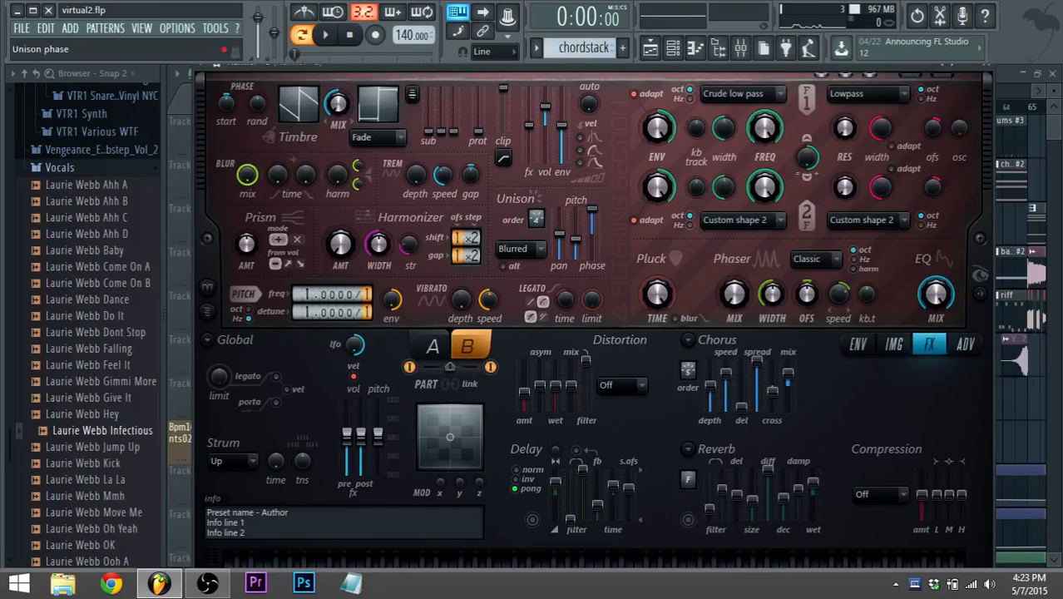
click(672, 48)
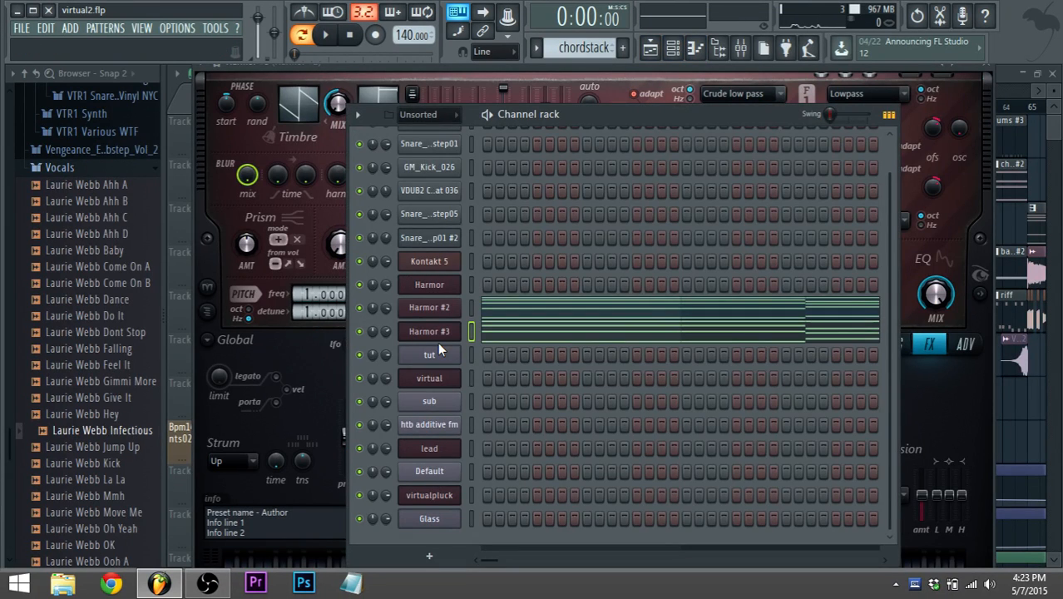
Step: Compare the chordstack notes of Harmor #2 and Harmor #3 by viewing each channel's piano roll in turn
click(503, 315)
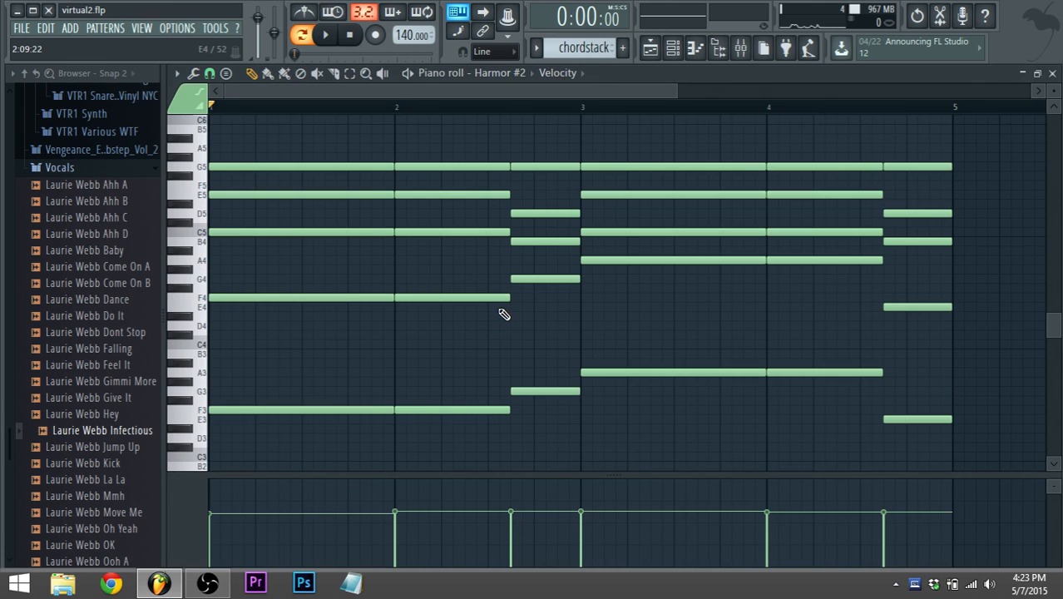
click(672, 47)
click(503, 347)
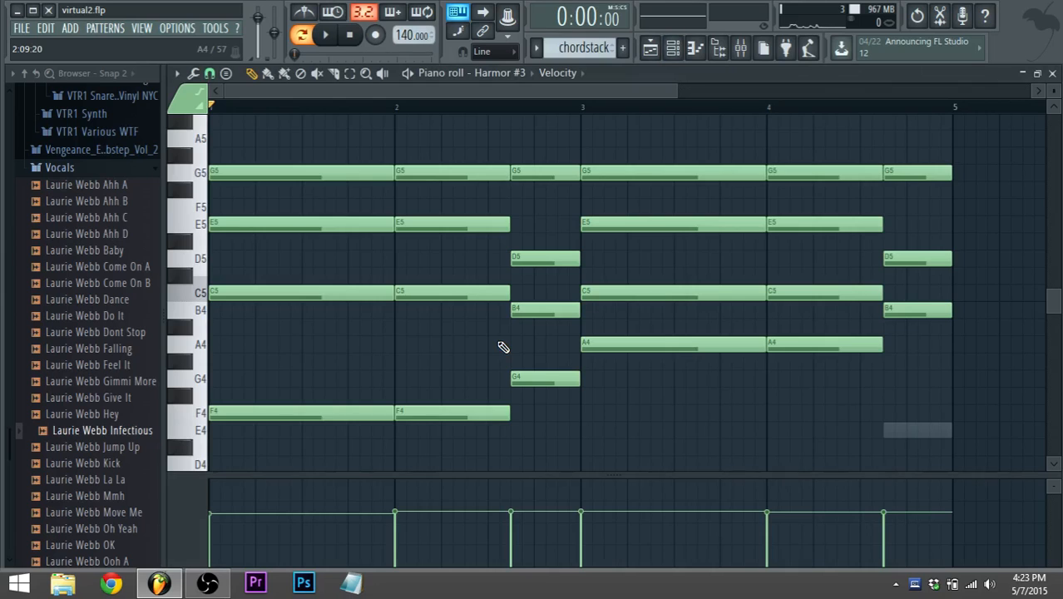
click(672, 47)
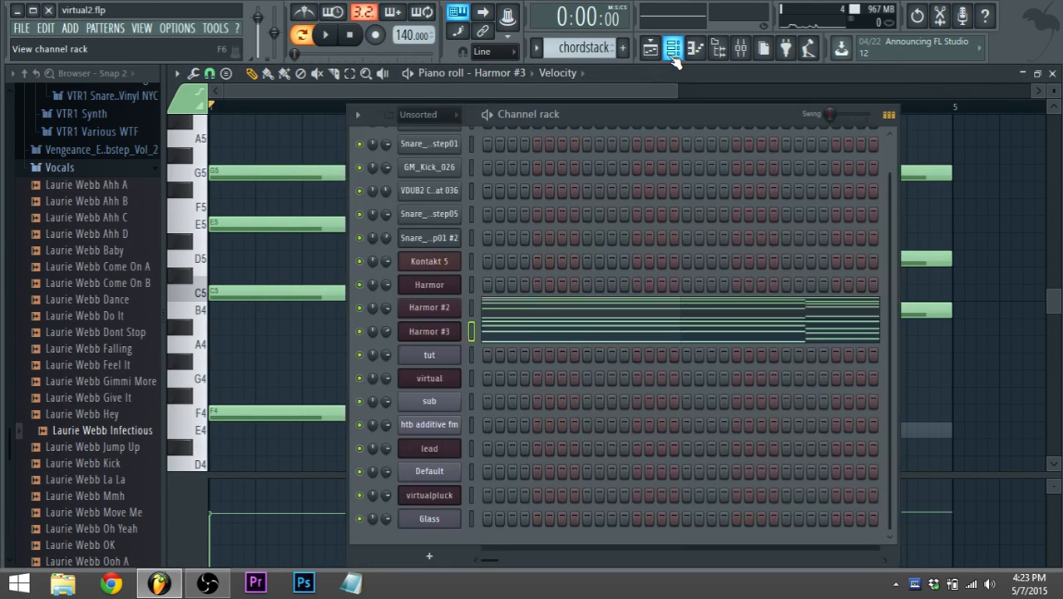
click(516, 306)
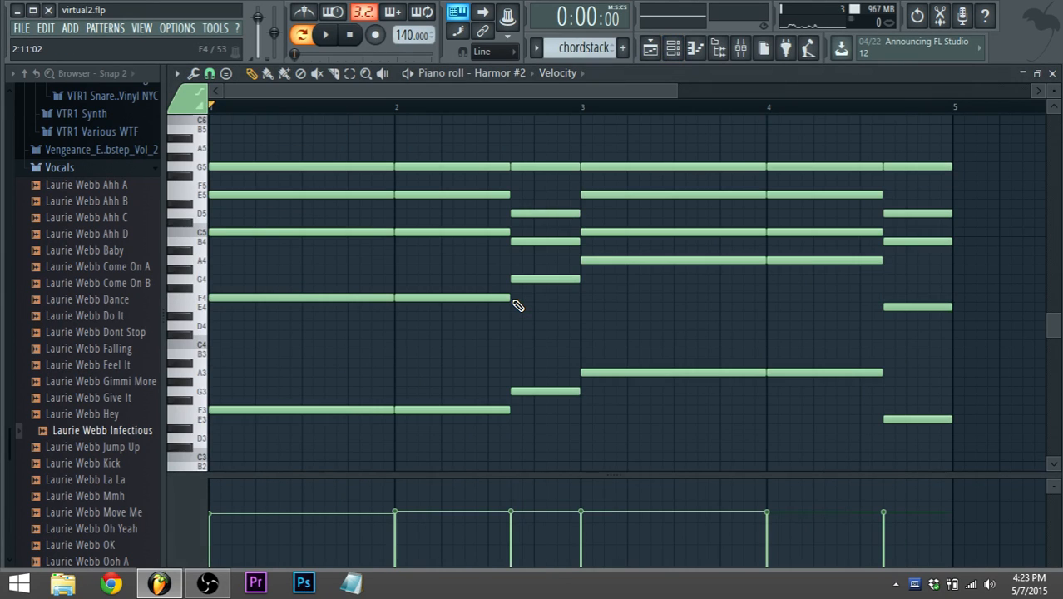
click(673, 48)
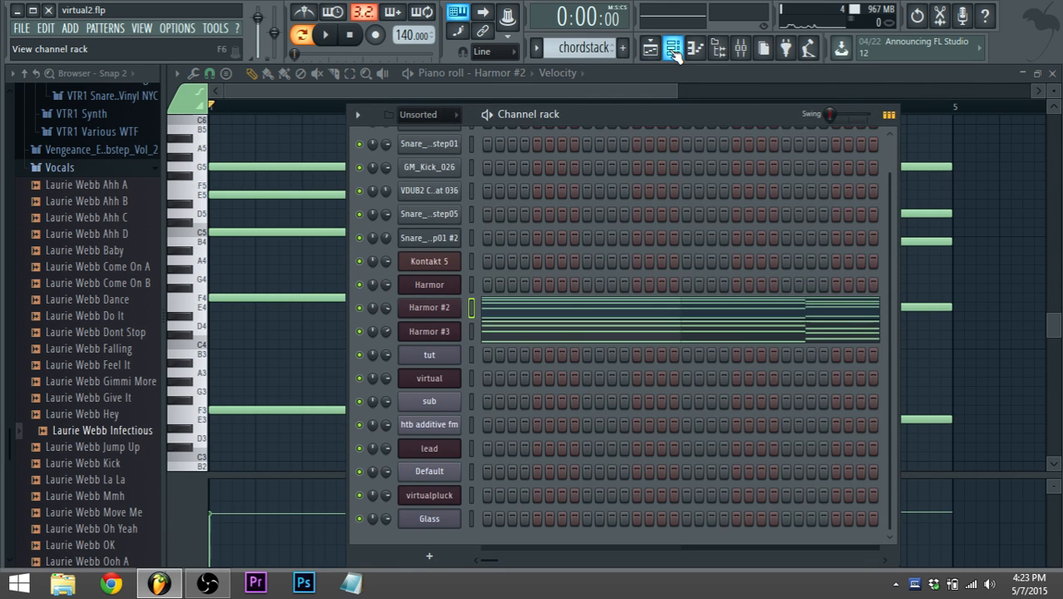
click(516, 326)
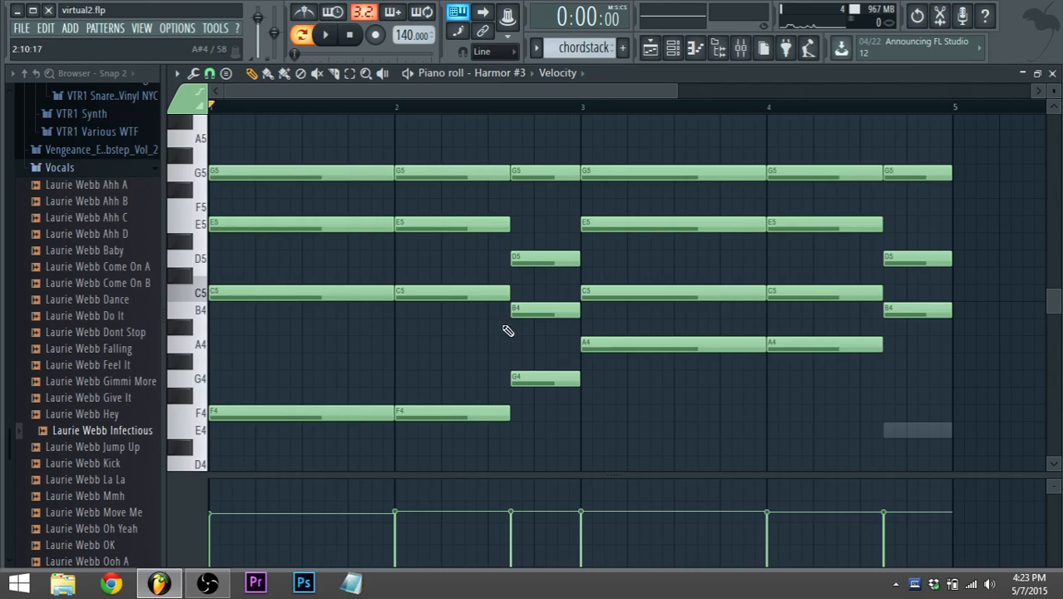
click(672, 48)
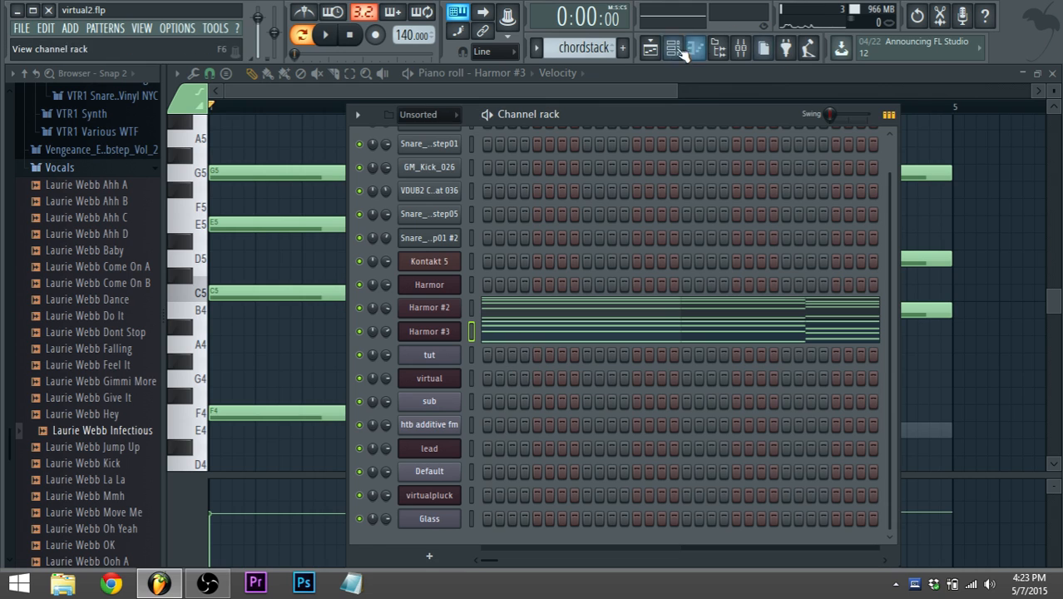
Step: Set the playlist position to bar 41 in song mode, run a brief playback and view the mixer
click(650, 48)
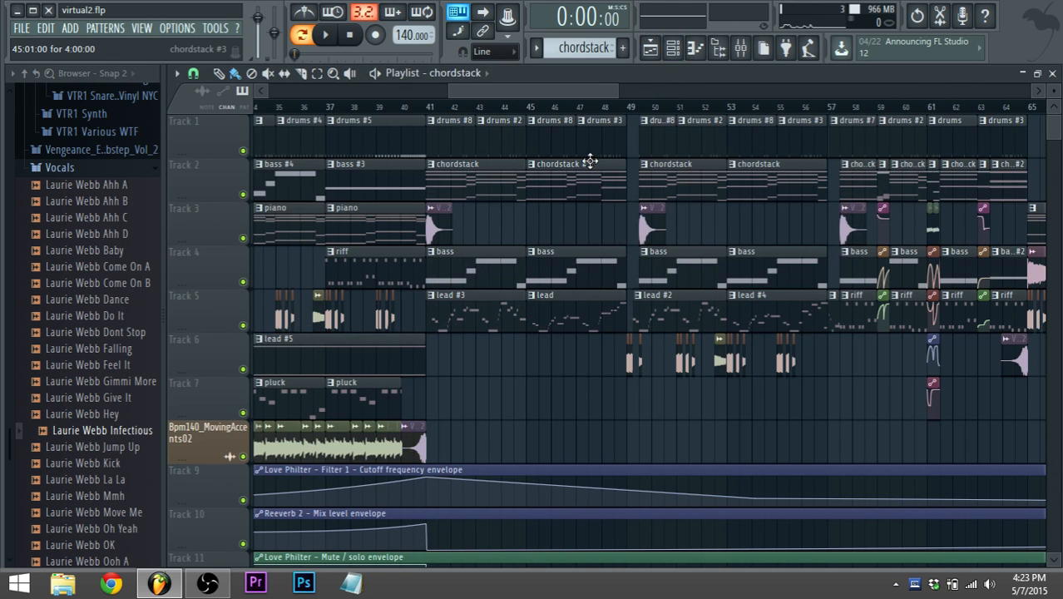
click(430, 107)
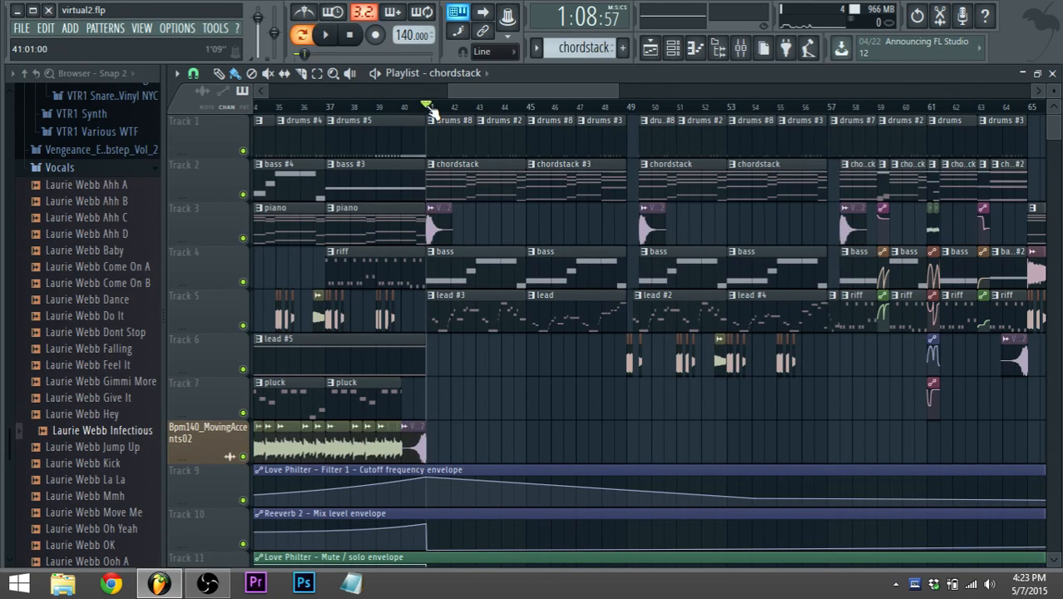
key(space)
key(space)
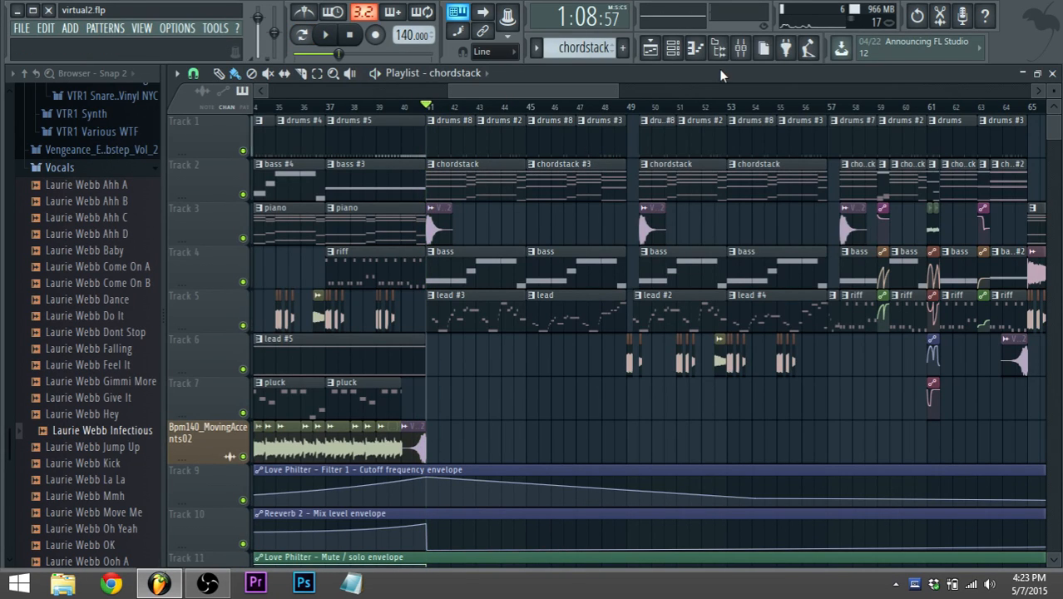
click(740, 53)
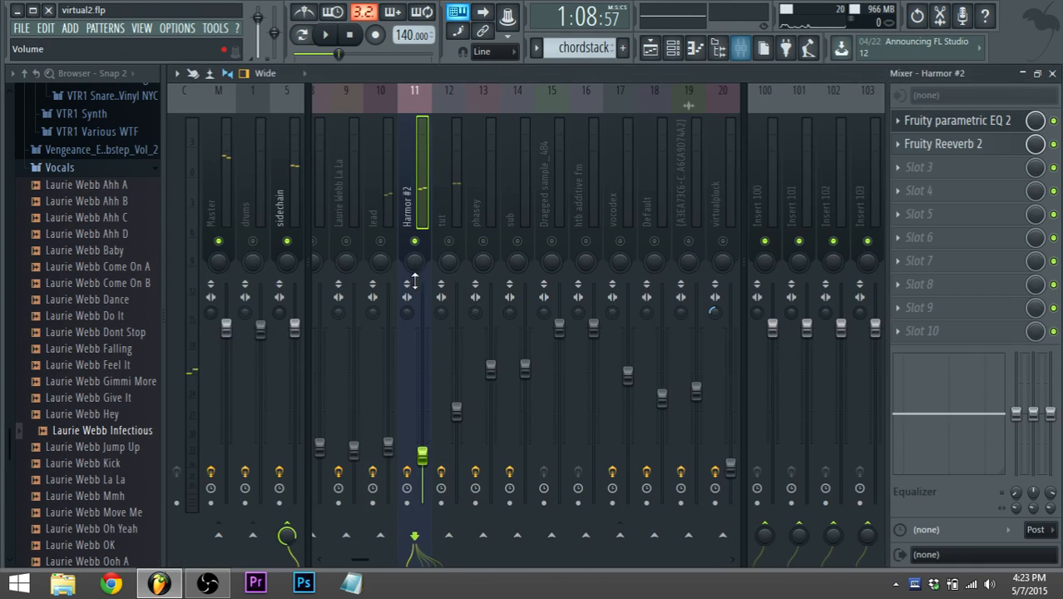
Step: Open the drums #8 pattern from its playlist clip at bar 41 and bring up the channel rack
click(654, 47)
double_click(443, 141)
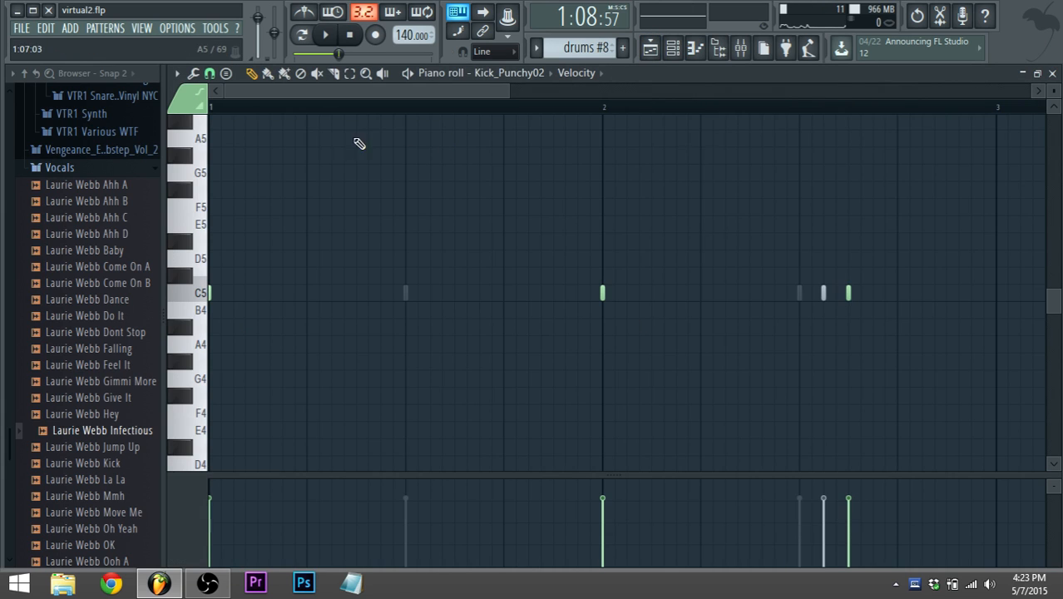
click(673, 48)
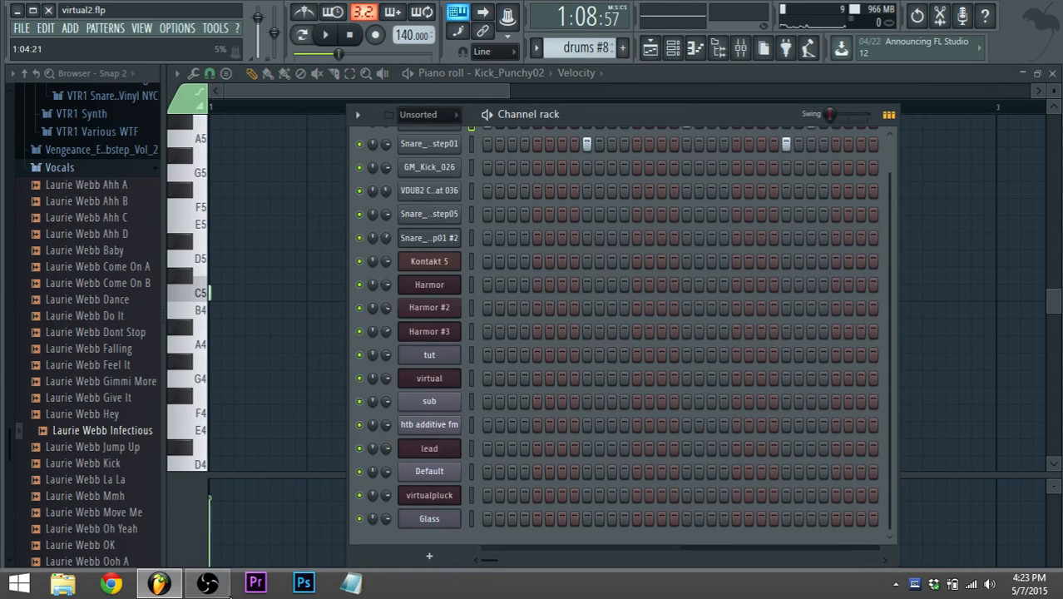
click(207, 583)
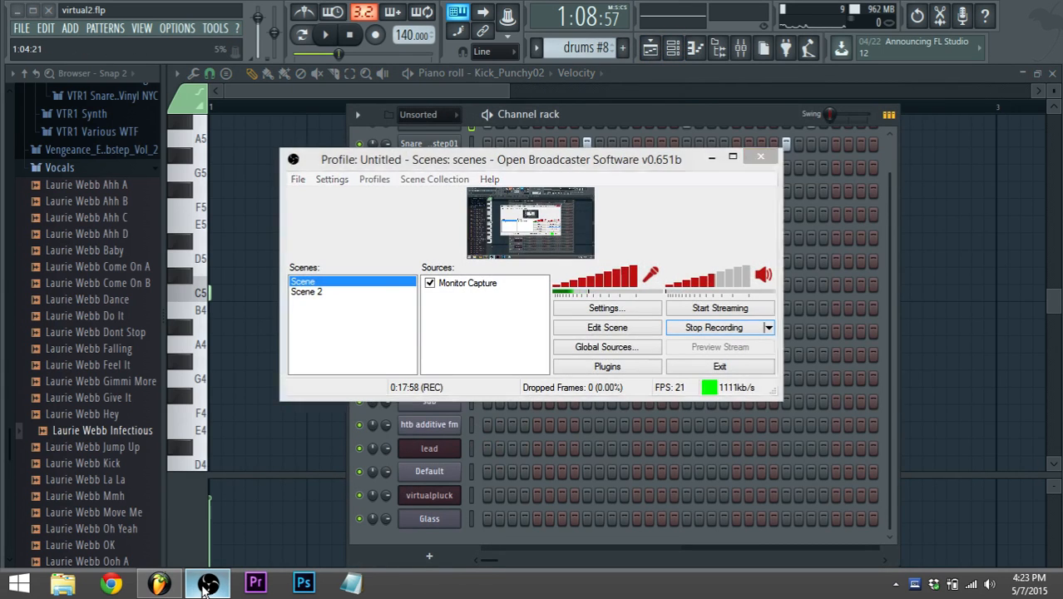
click(206, 584)
Step: Play drums #8 in pattern mode, open the Kick_Punchy02 channel's sampler settings and stop playback
scroll(518, 181, up, 2)
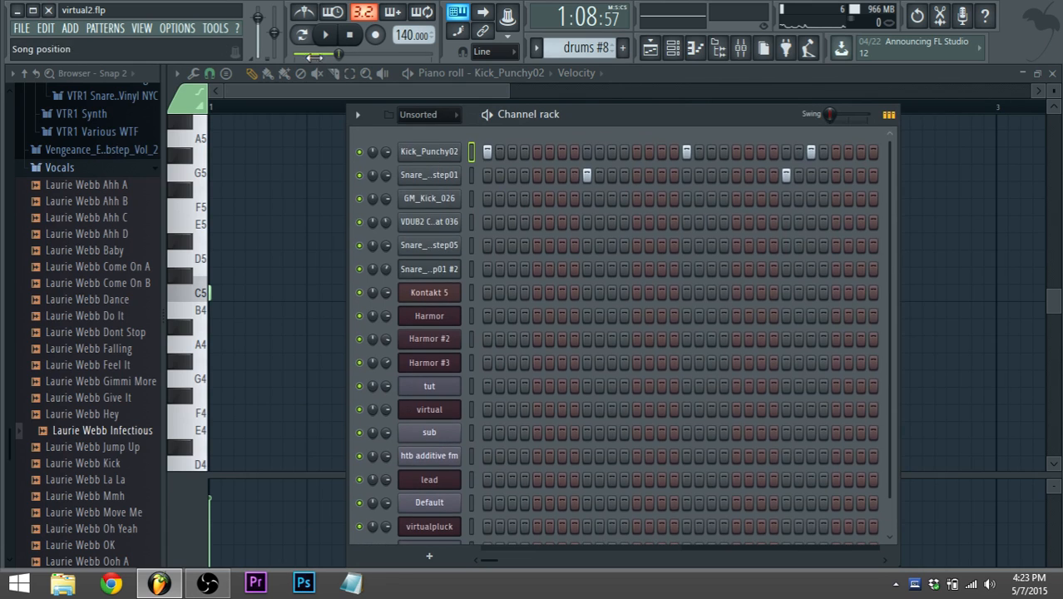
click(302, 34)
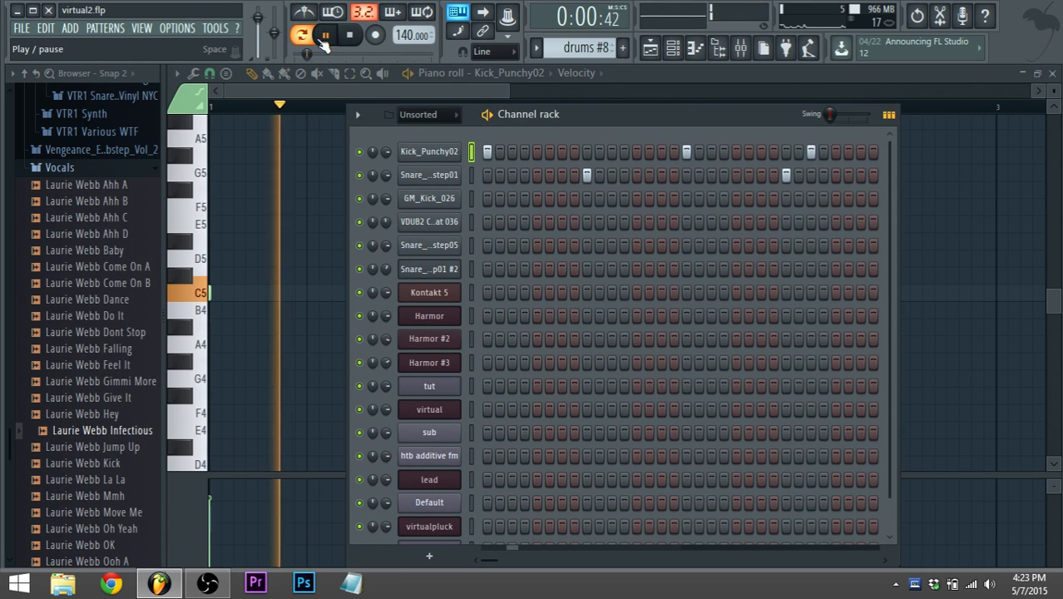
click(441, 155)
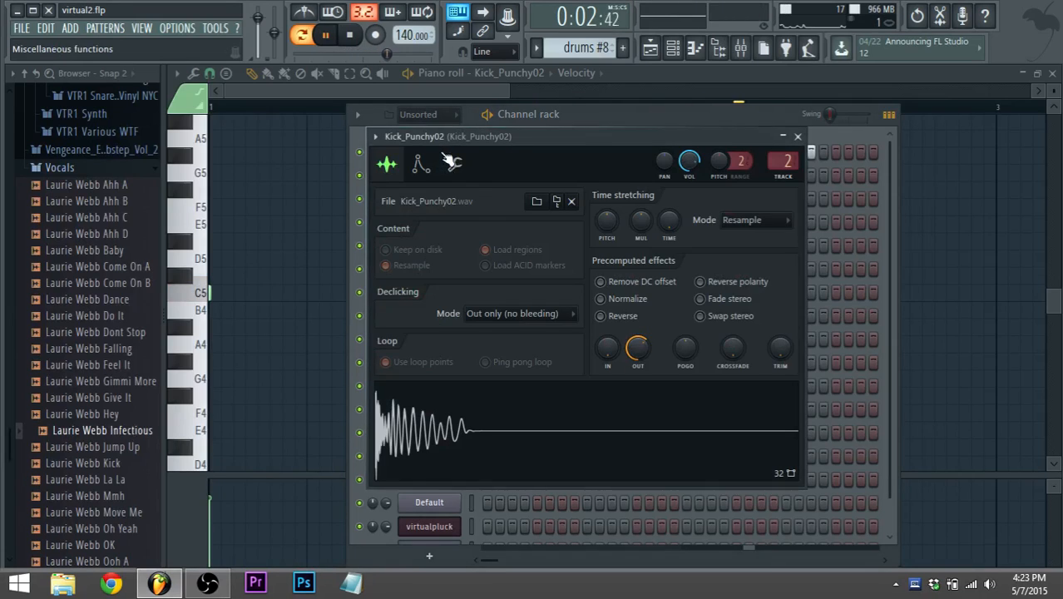
key(space)
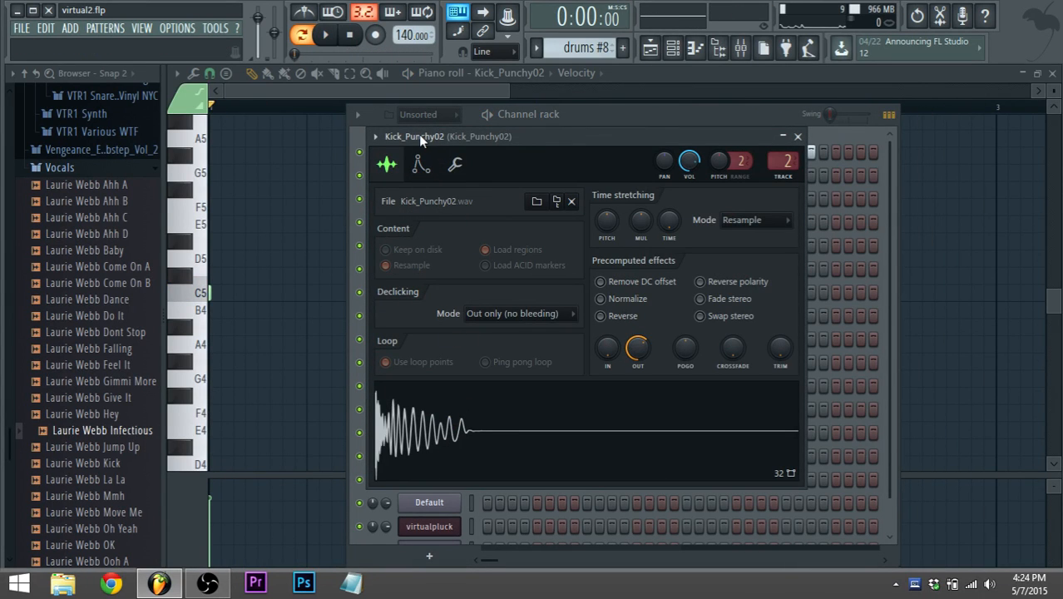
click(376, 136)
click(383, 138)
Step: Collapse the Vocals, VTR1 Snares and VTR1 Cymbals folders in the sample browser
click(59, 167)
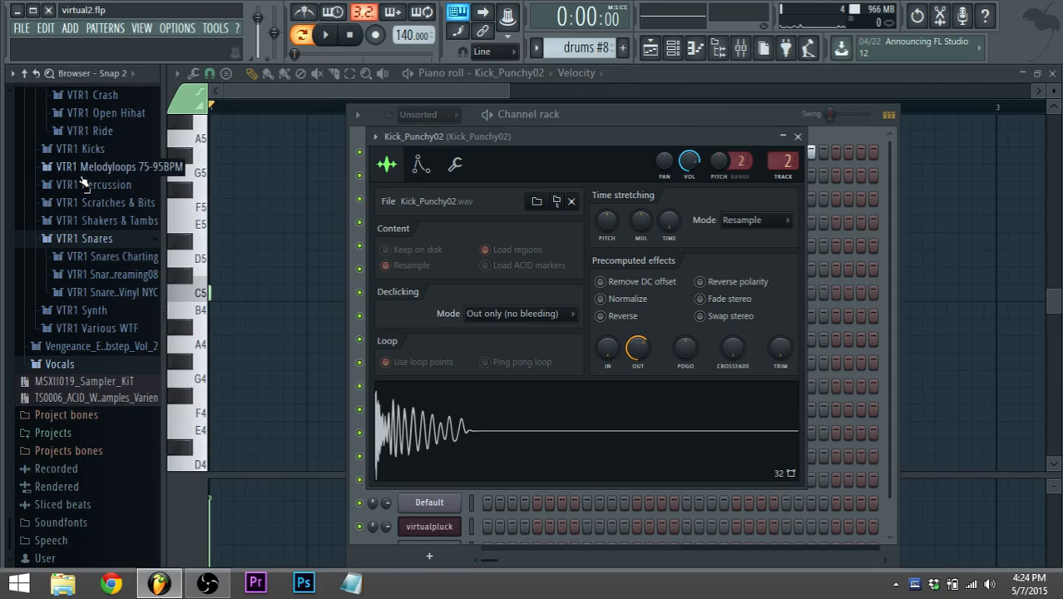
scroll(120, 239, up, 15)
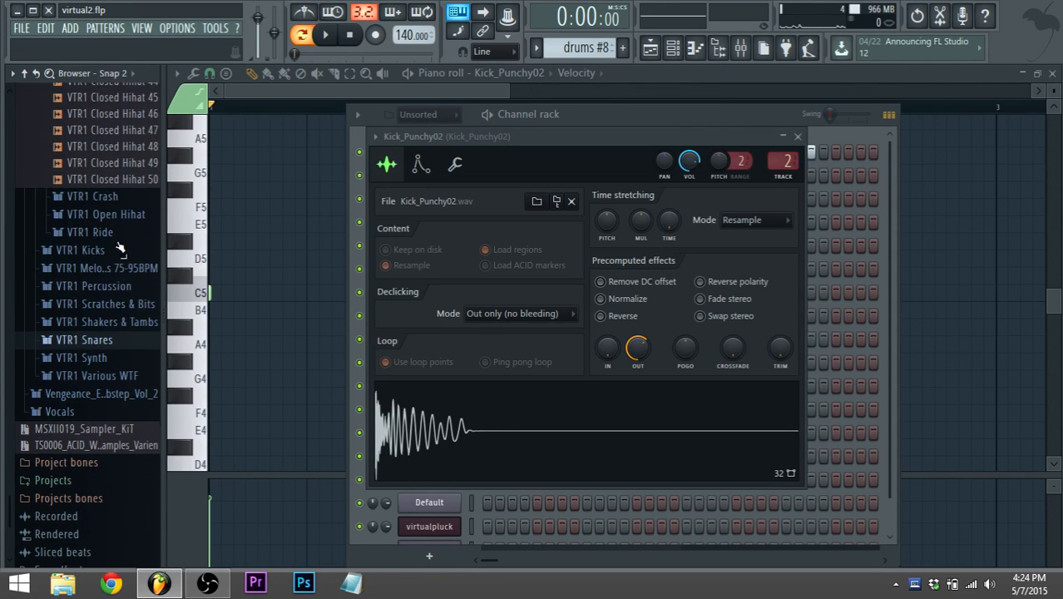
scroll(114, 317, down, 12)
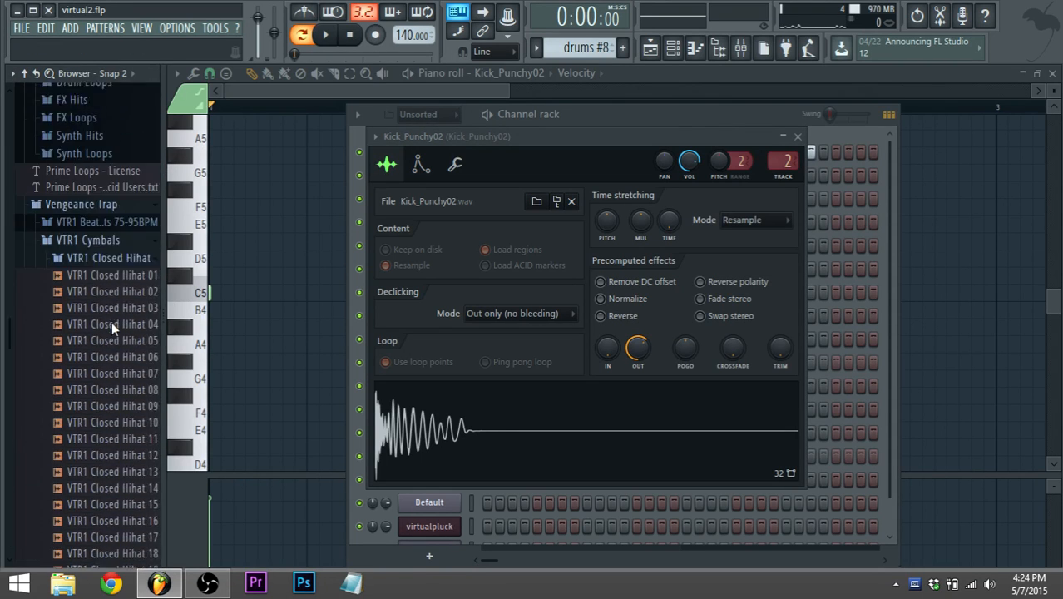
click(111, 185)
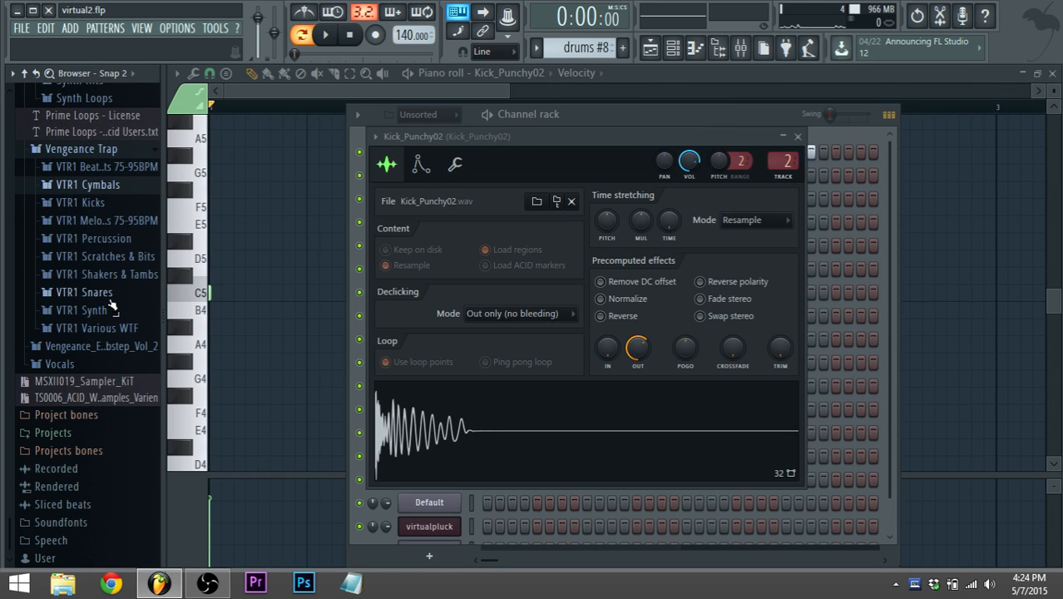
scroll(105, 310, up, 7)
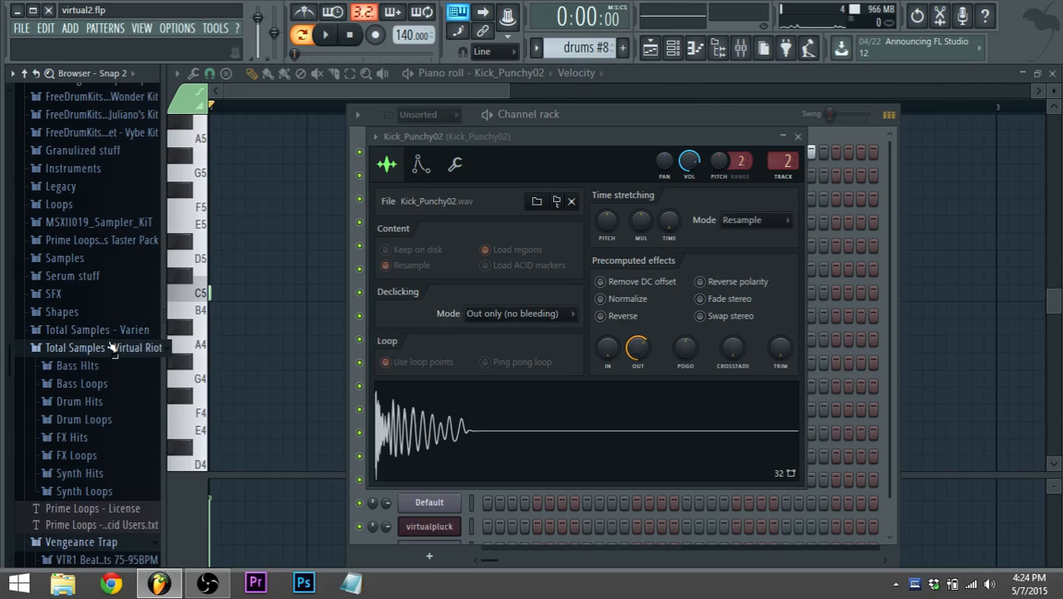
Step: Collapse the Vengeance Trap folder and expand Total Samples - Virtual Riot down to Drum Hits, 01 Kick
click(109, 336)
scroll(114, 349, down, 5)
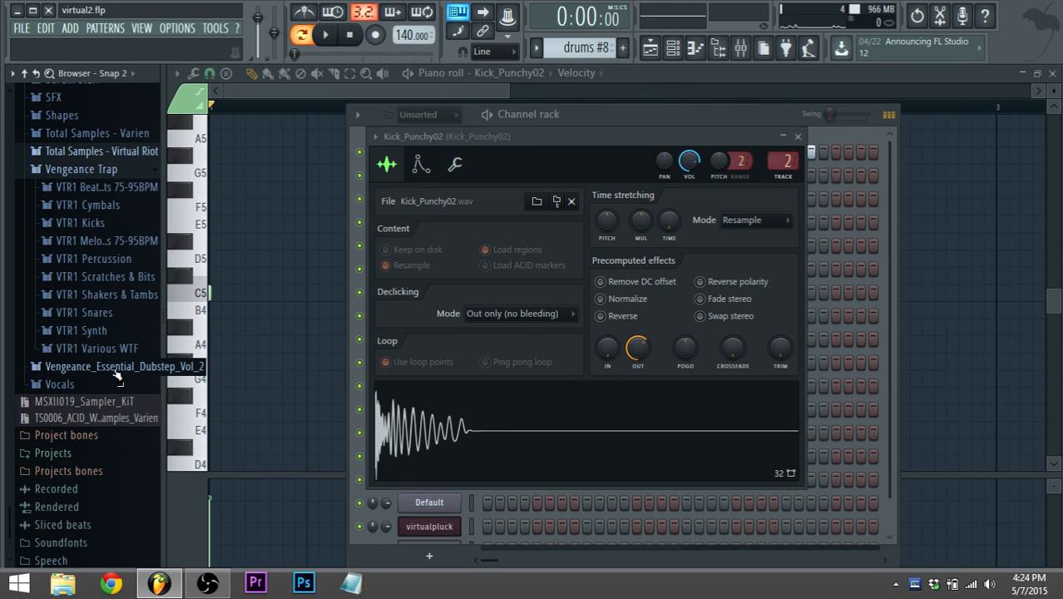
scroll(116, 372, up, 3)
click(113, 265)
click(117, 314)
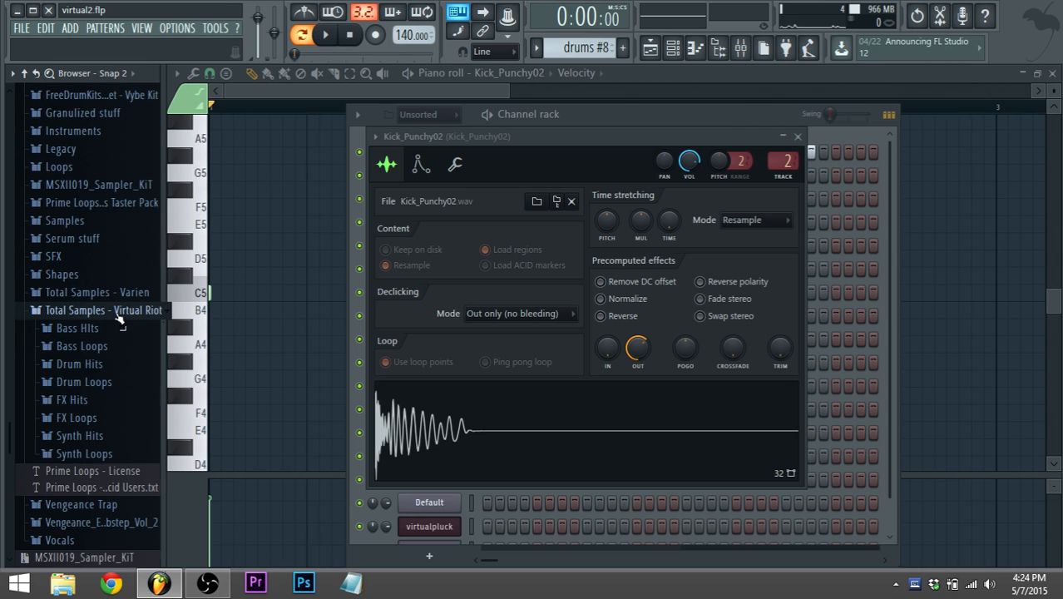
click(106, 364)
click(108, 381)
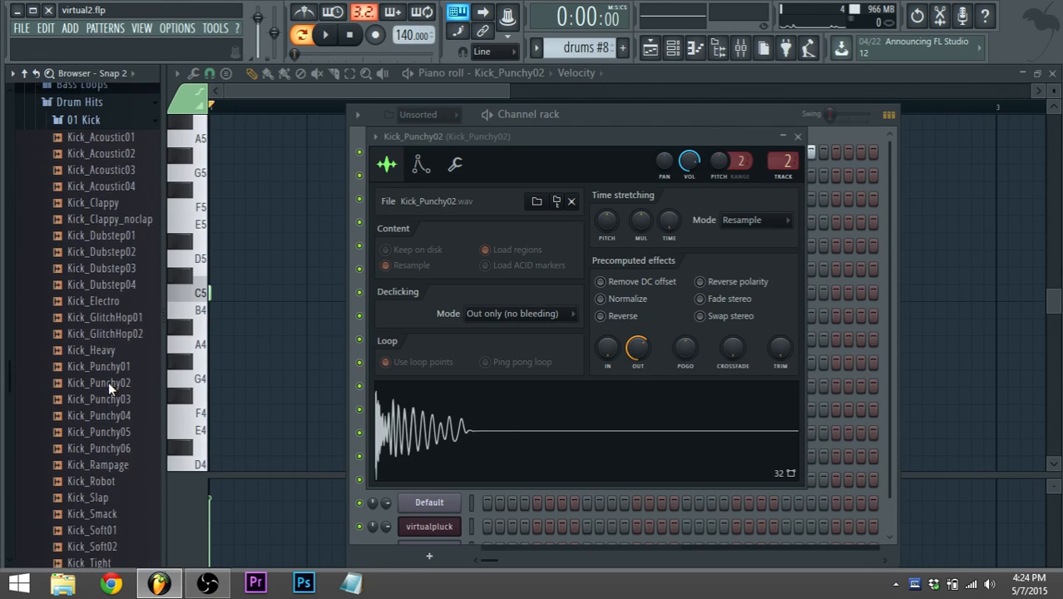
Step: Audition the Kick_Punchy02 sample from the browser and from its waveform in the sampler
click(111, 366)
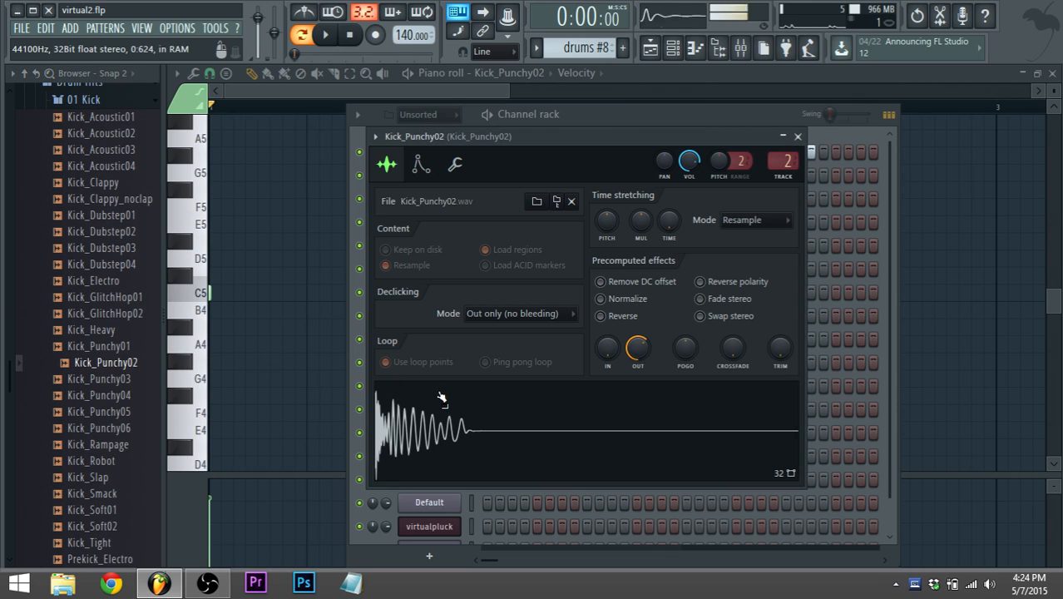
click(111, 365)
click(472, 430)
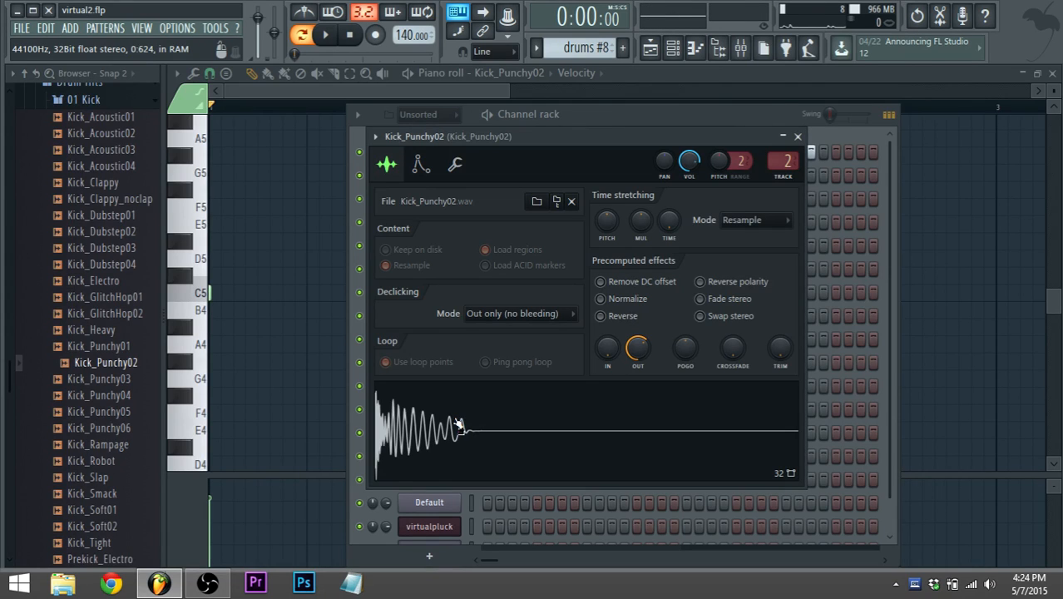
Step: Open Snare_Dubstep01 from the channel rack, listen to its sample and bring the channel rack back to the front
click(588, 108)
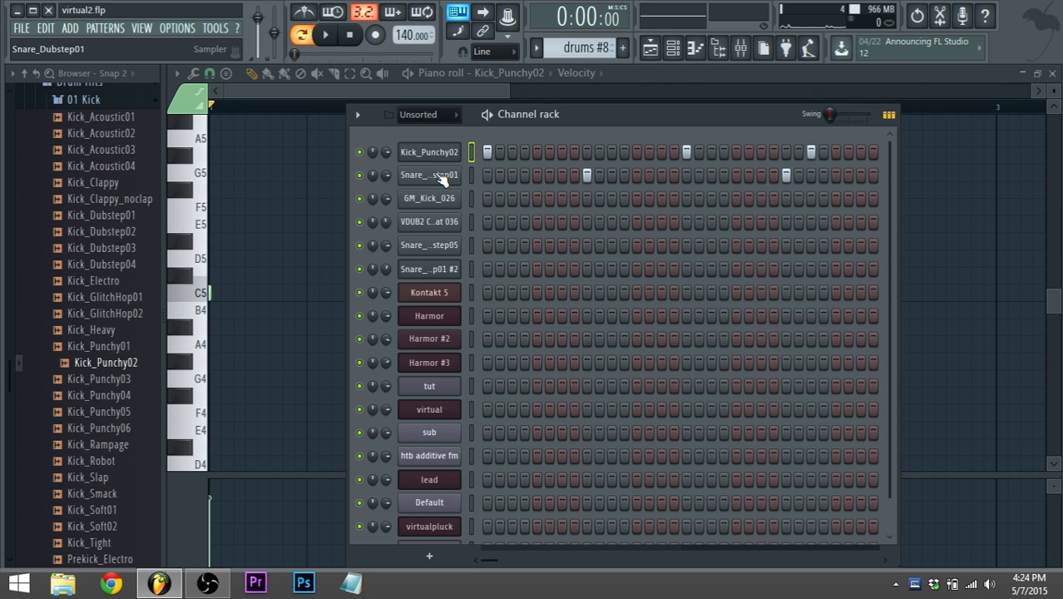
click(438, 174)
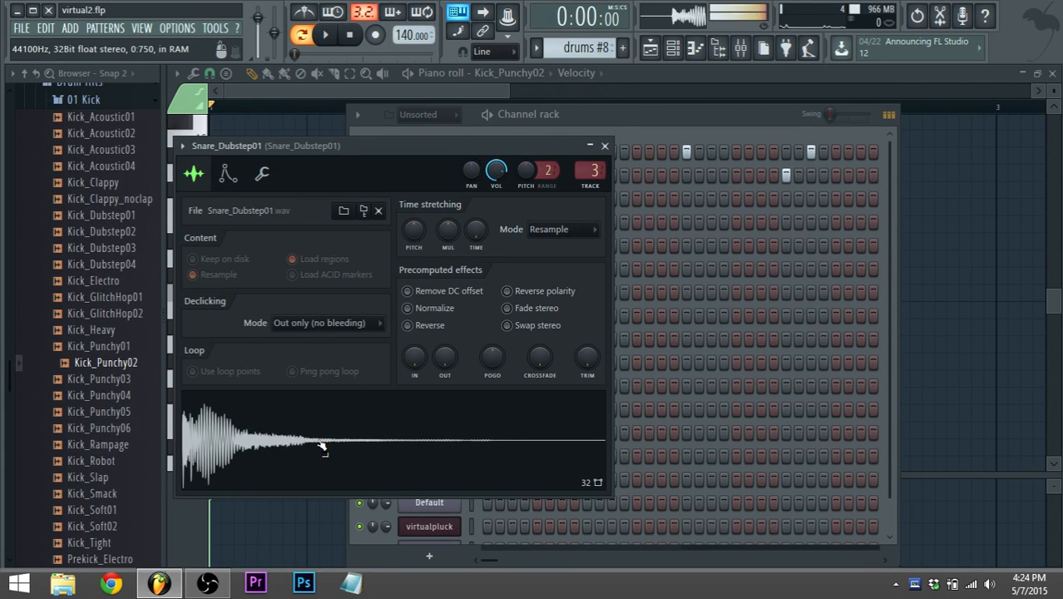
click(638, 126)
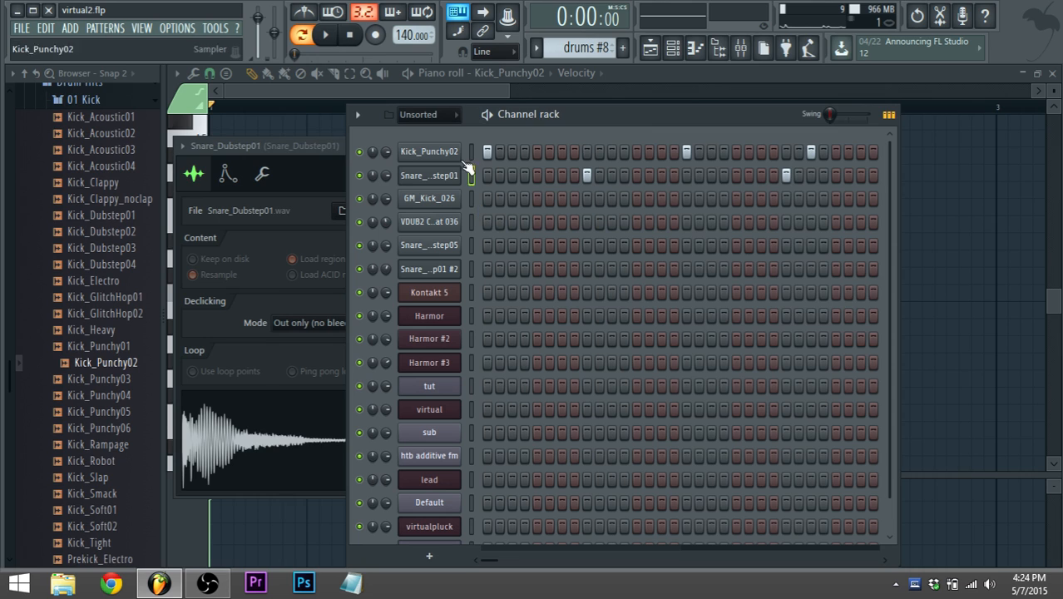
Step: In the Snare_Dubstep01 track's Fruity parametric EQ 2, boost band 3 to 4.8 dB at 199 Hz and audition the snare
click(740, 47)
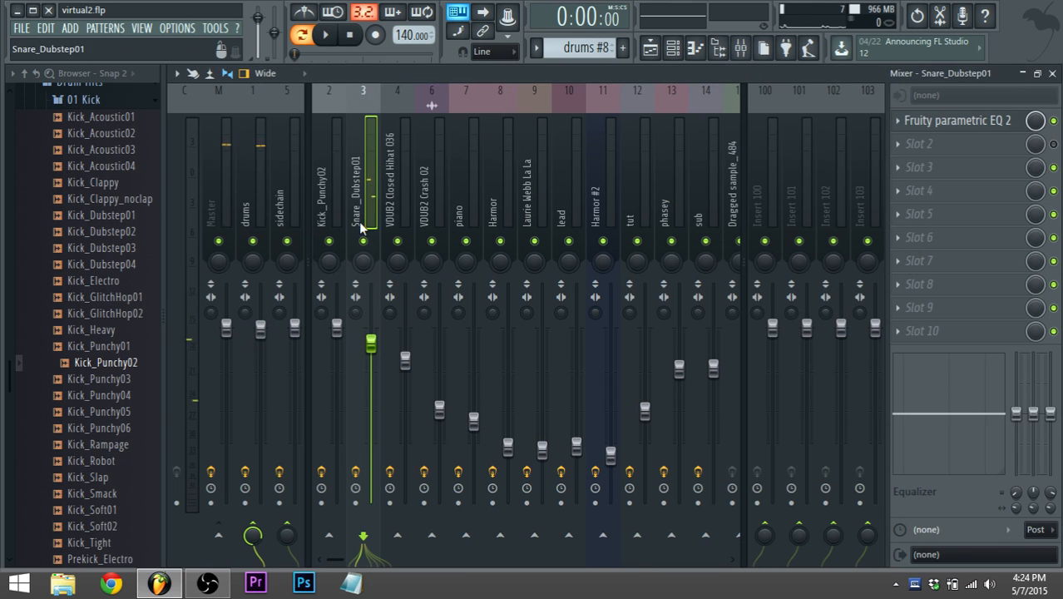
click(932, 123)
drag(341, 321, 308, 305)
key(z)
key(z)
key(z)
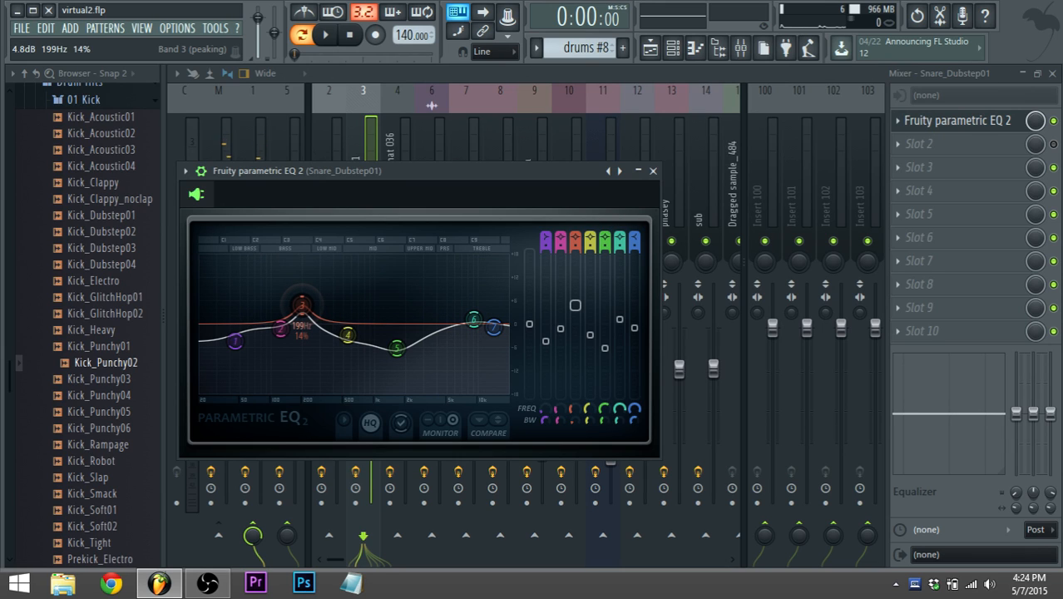
key(z)
key(z)
key(z)
key(z)
key(z)
key(z)
Step: Raise the snare EQ's band 6 slightly and reduce the band 5 cut while auditioning the snare, and close the equalizer
mouse_move(475, 321)
mouse_down()
mouse_move(484, 300)
mouse_move(474, 317)
mouse_up()
key(z)
key(z)
key(z)
mouse_move(398, 349)
mouse_down()
mouse_move(382, 337)
mouse_move(400, 320)
mouse_move(407, 332)
mouse_up()
key(z)
key(z)
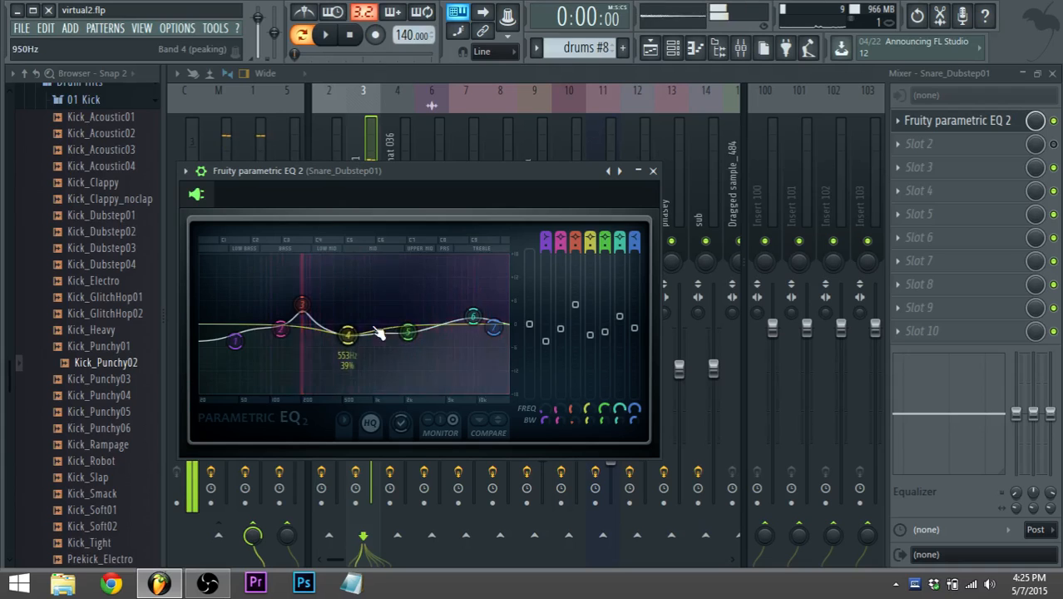
click(624, 83)
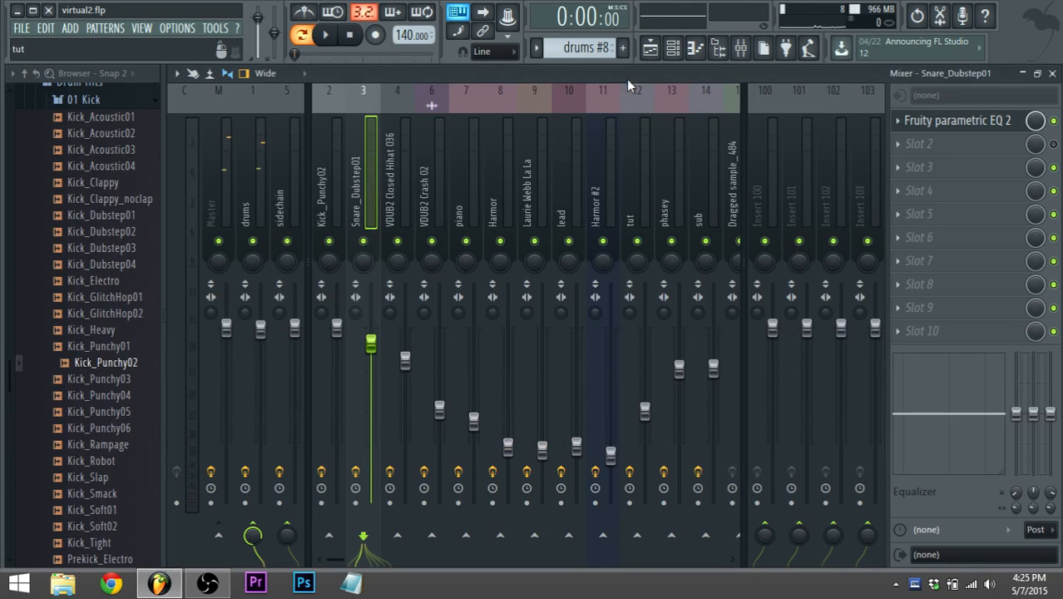
Step: Reduce the deep band 5 cut in the Kick_Punchy02 track's Fruity parametric EQ 2 with the kick channel selected
click(335, 201)
click(994, 129)
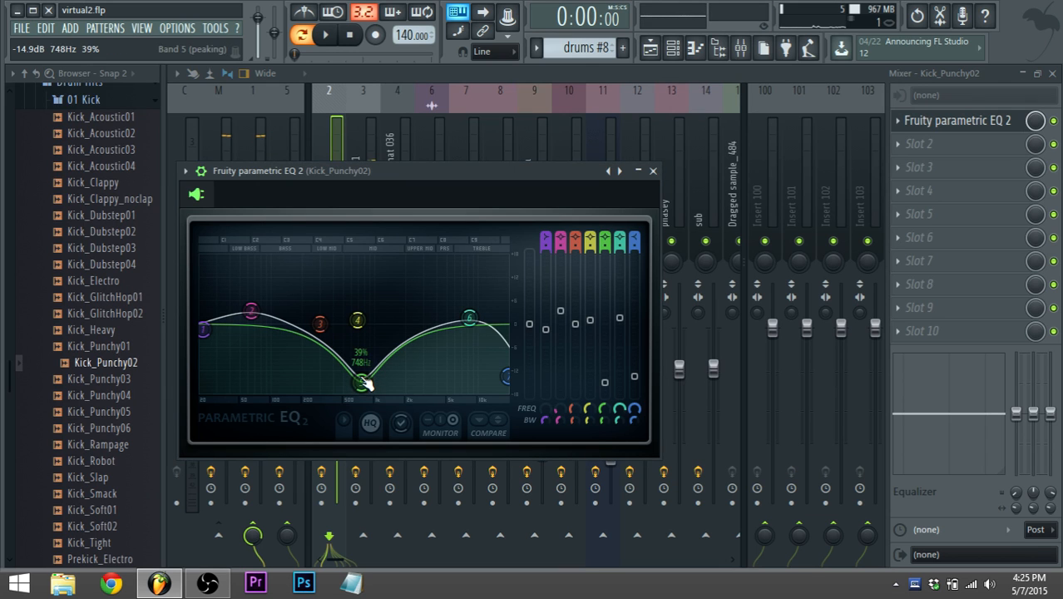
click(650, 48)
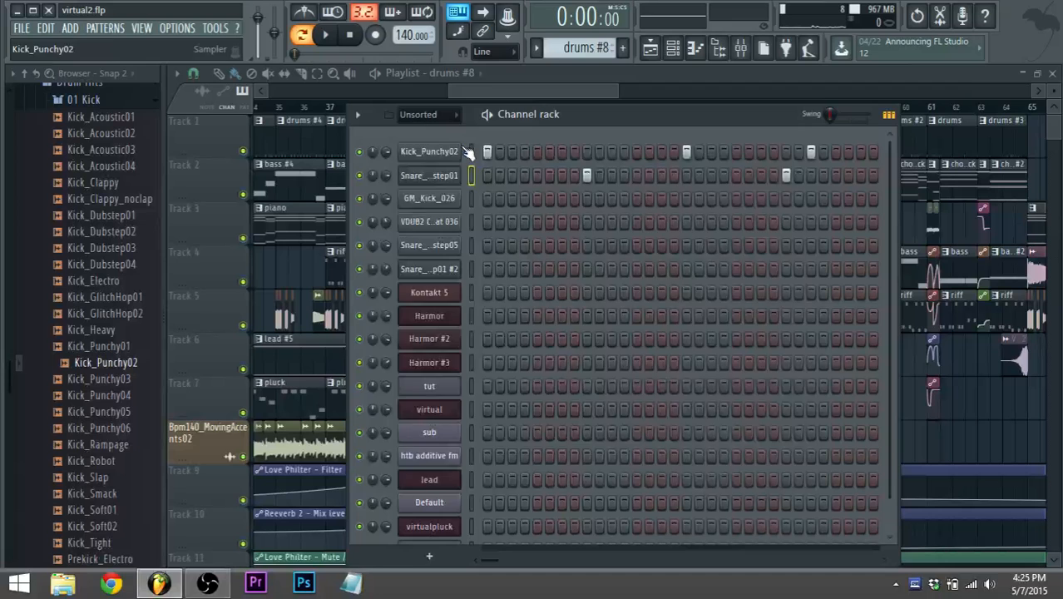
click(453, 153)
click(741, 48)
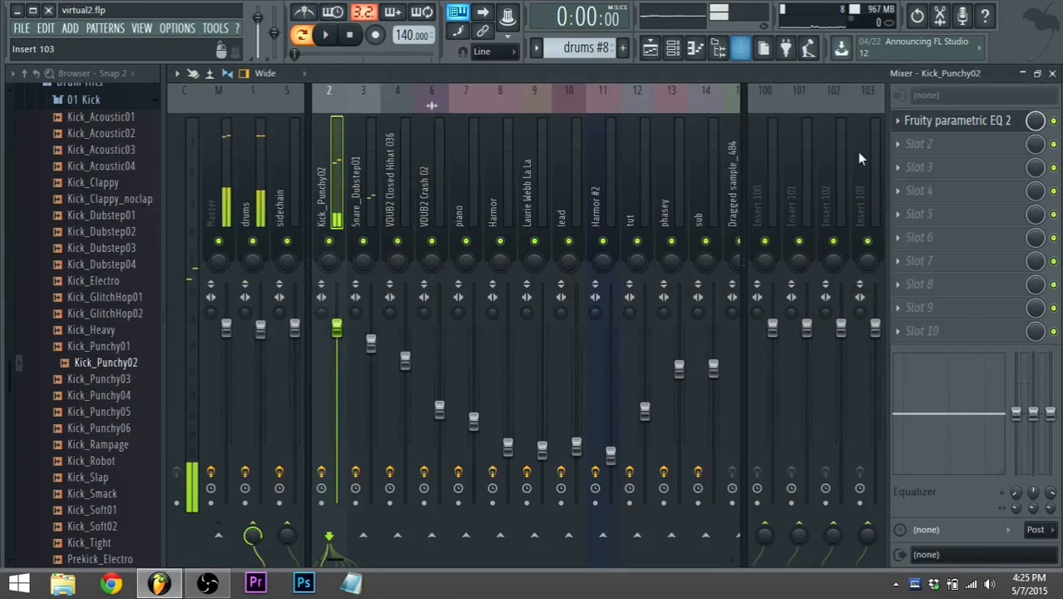
click(942, 123)
mouse_move(369, 382)
mouse_down()
mouse_move(366, 368)
mouse_move(376, 366)
mouse_up()
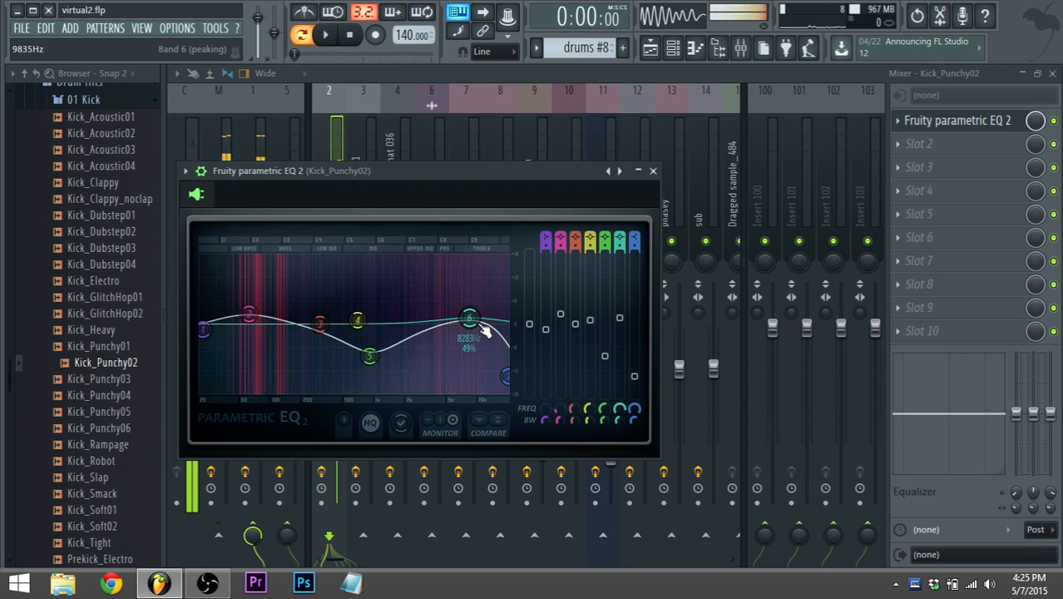
Step: Play the arrangement in the Playlist from just before bar 49 through the drums #2 clip at bar 59, and stop
click(650, 49)
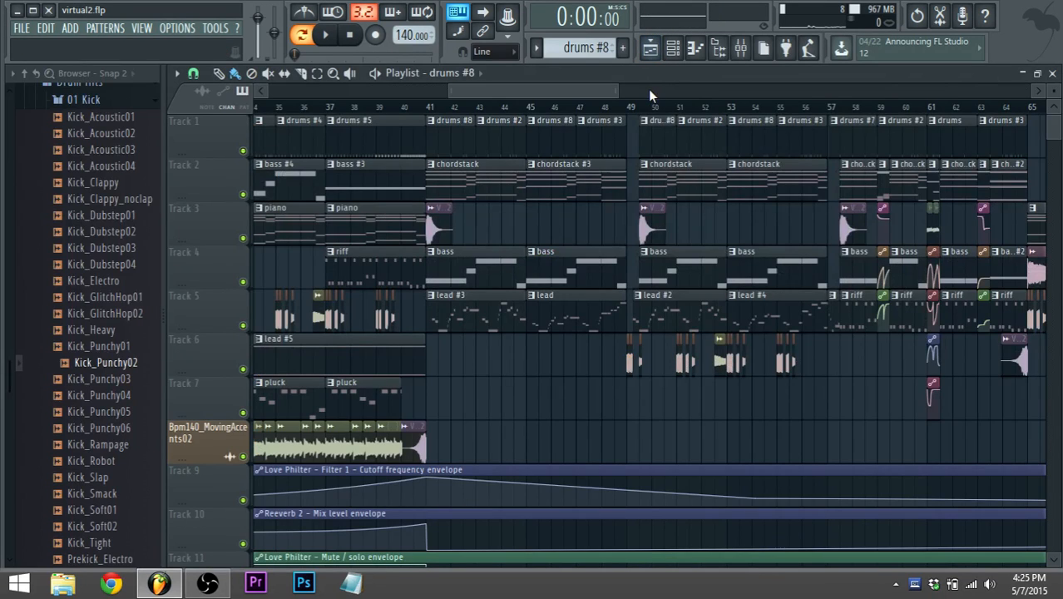
click(673, 48)
click(673, 47)
drag(568, 87, 598, 82)
click(503, 109)
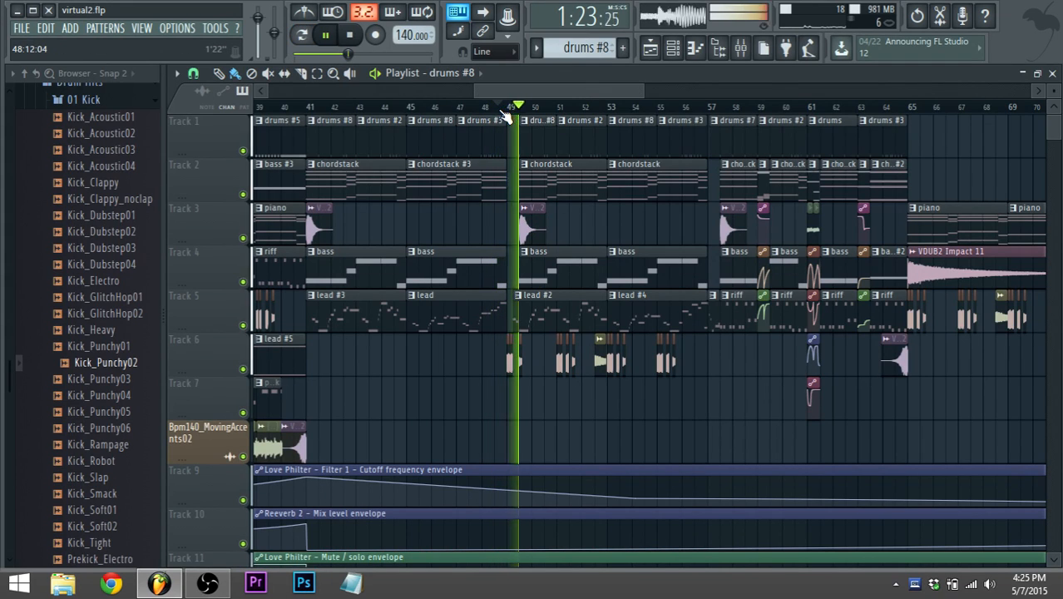
drag(534, 99, 574, 91)
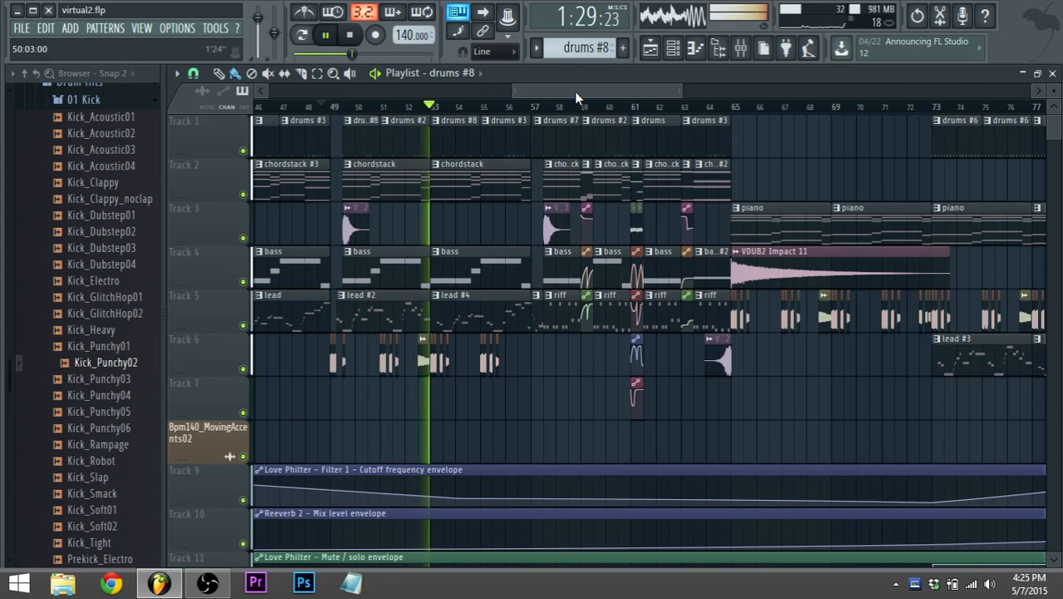
scroll(574, 92, up, 2)
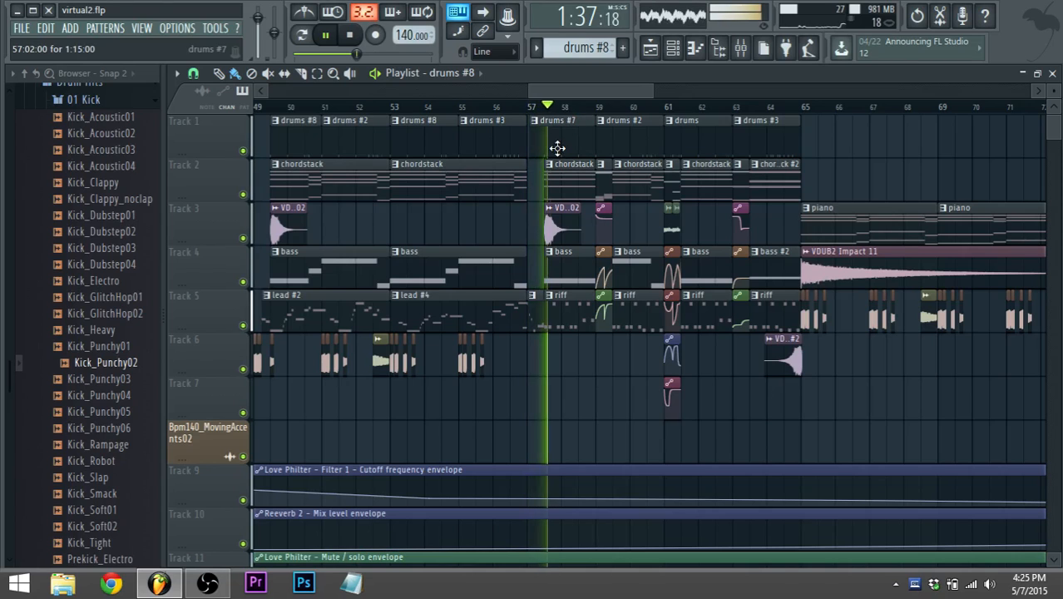
scroll(563, 114, up, 2)
drag(578, 88, 586, 91)
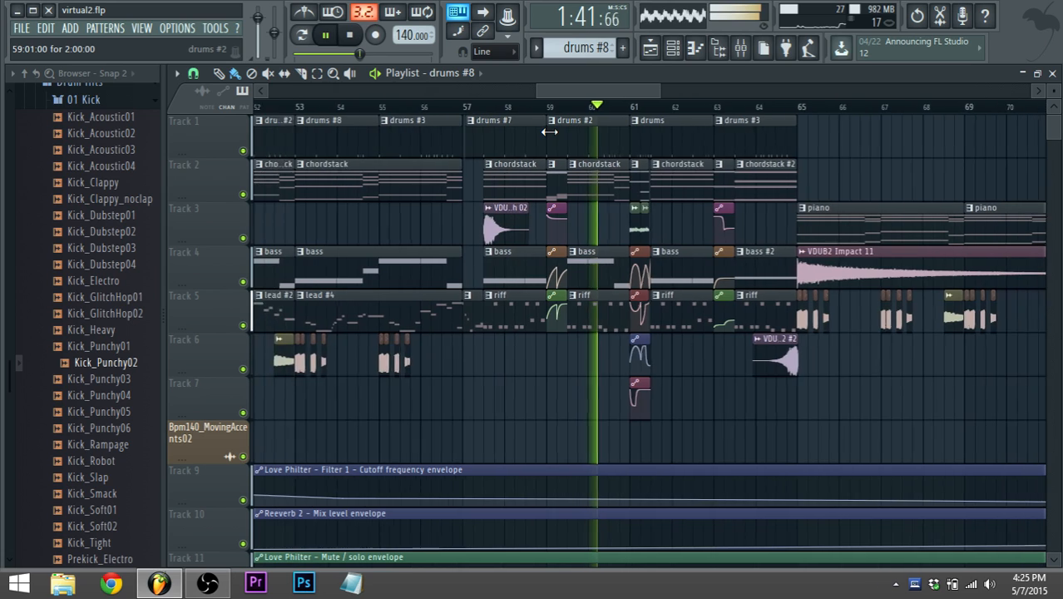
scroll(545, 135, down, 2)
key(space)
Step: Play the start of the section at bar 57 and examine the automation clips on the lower playlist tracks
scroll(562, 177, up, 2)
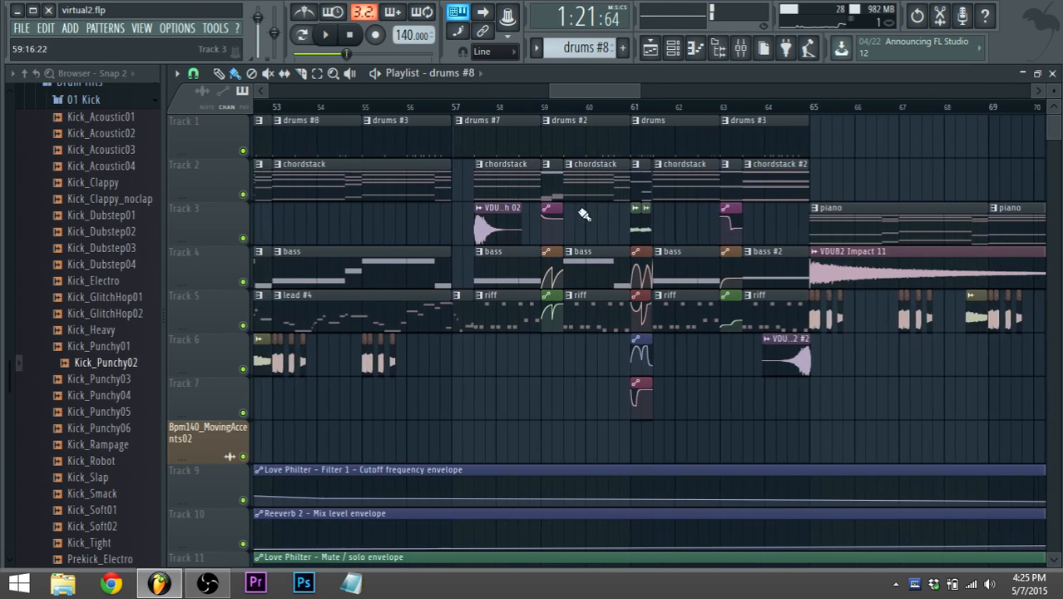
scroll(442, 152, up, 3)
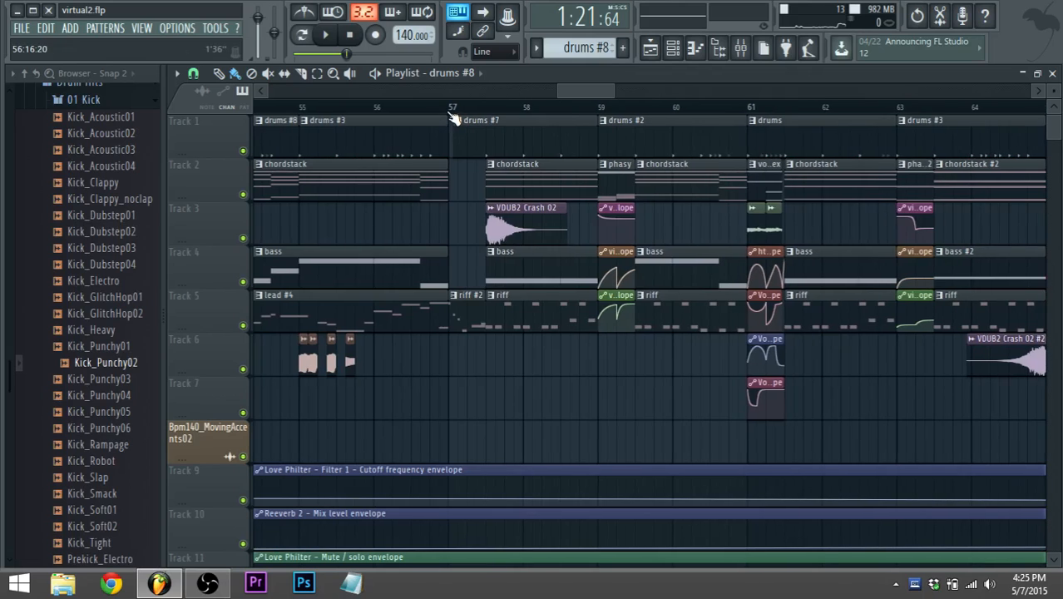
scroll(449, 114, down, 5)
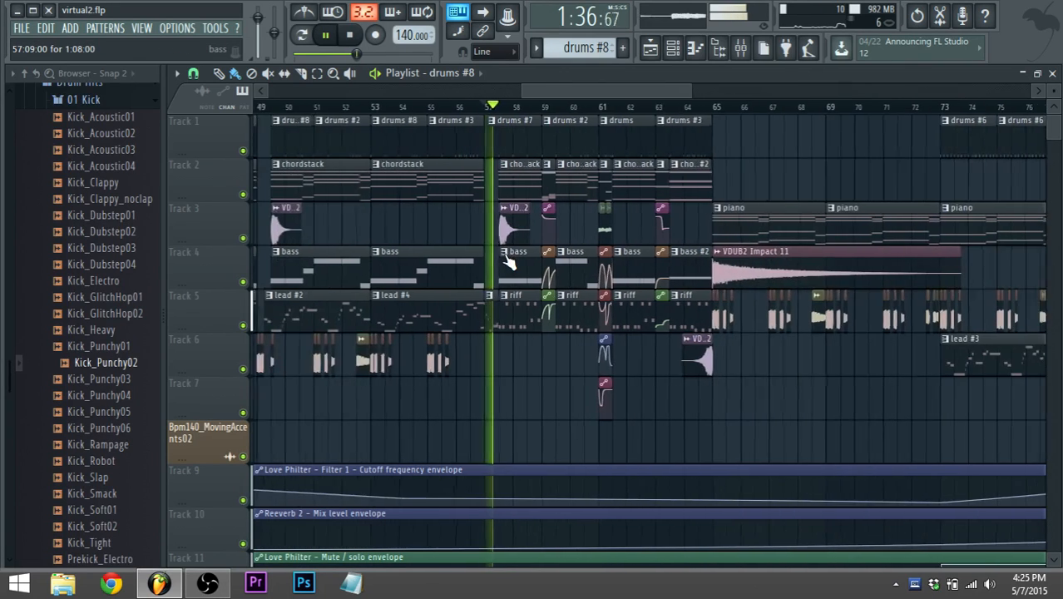
scroll(502, 254, down, 3)
scroll(538, 181, down, 1)
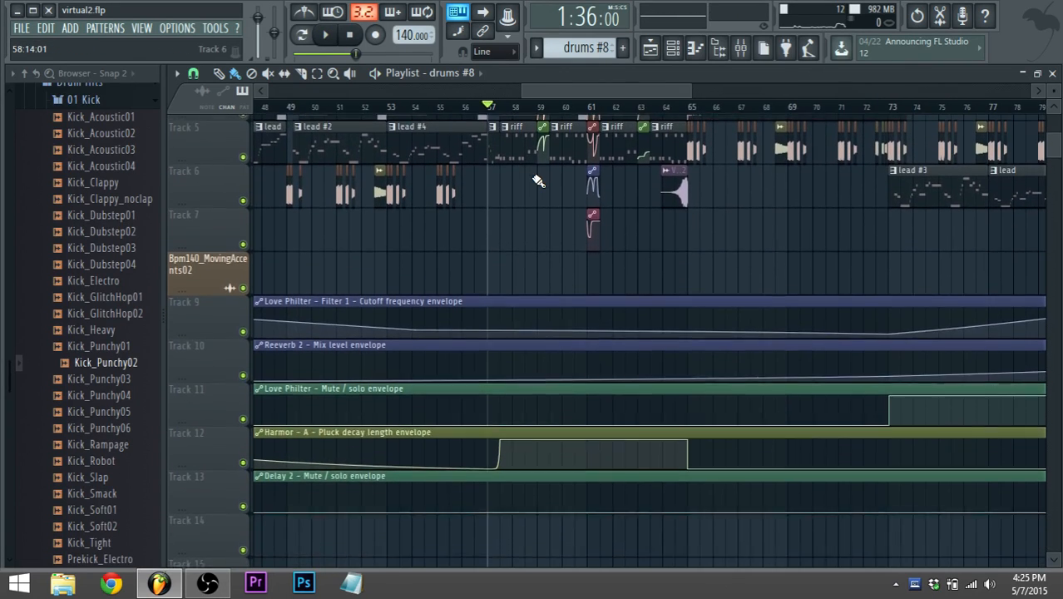
scroll(538, 182, up, 2)
scroll(527, 187, down, 3)
Step: Play the song from bar 17, briefly solo Track 4 to hear riff #3, and stop playback
drag(609, 92, 453, 153)
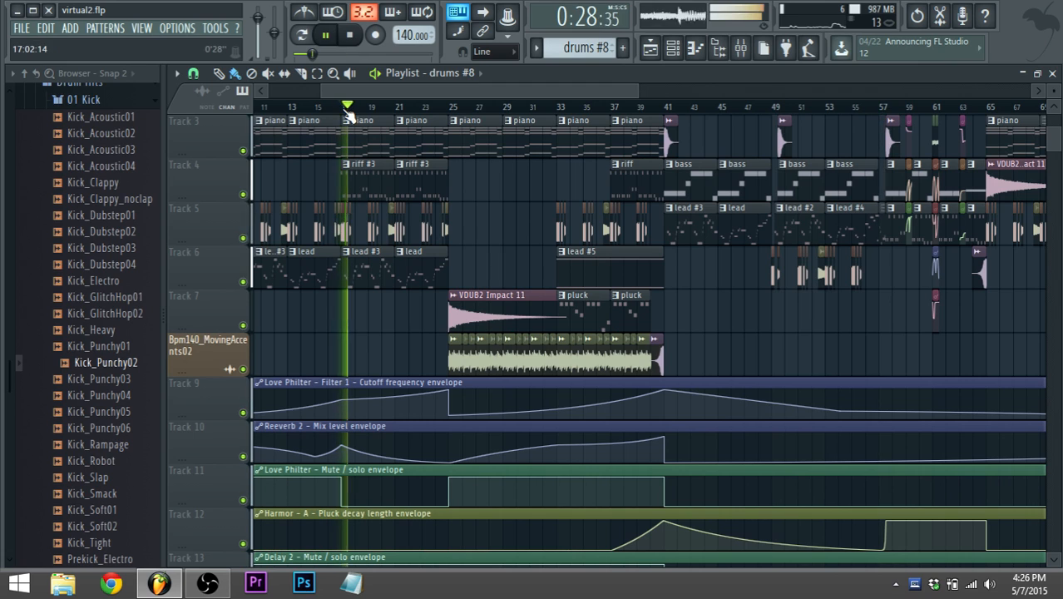
right_click(246, 194)
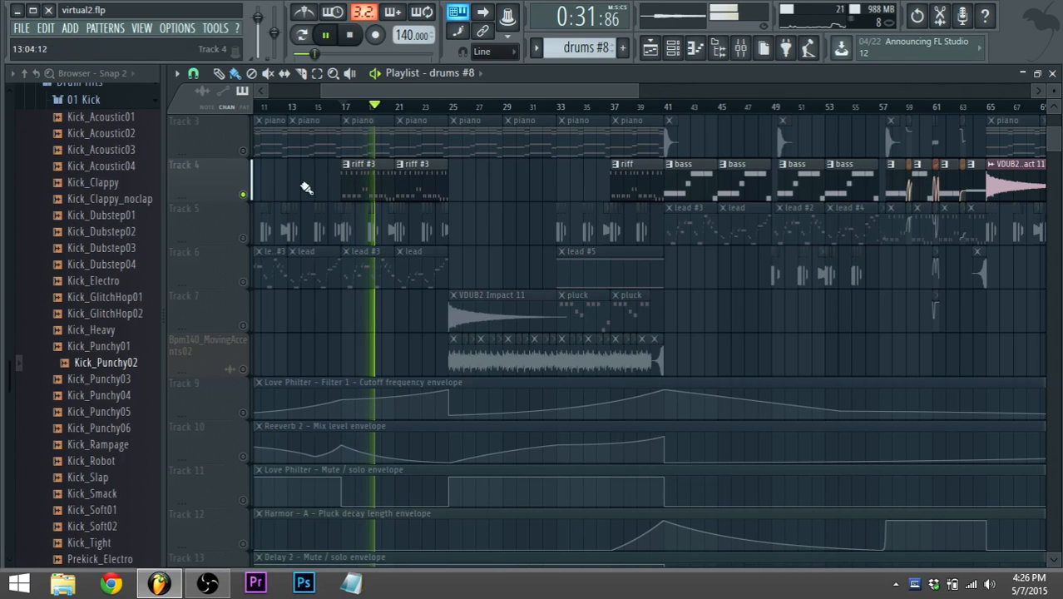
right_click(246, 195)
key(space)
Step: Solo the Harmor channel in the Channel rack during playback, open its plugin window and stop playback
drag(527, 92, 601, 102)
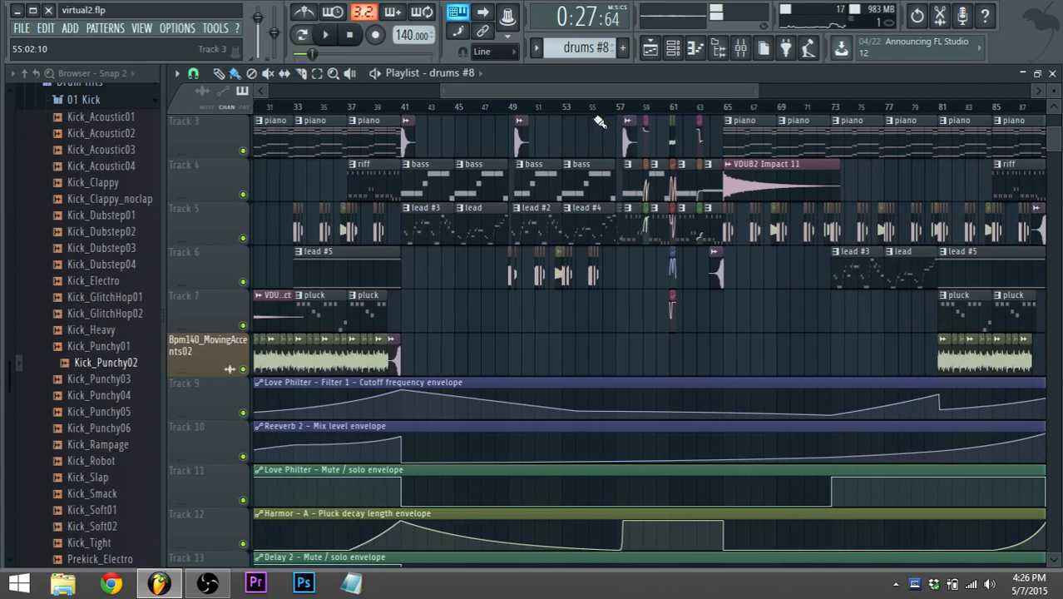
scroll(541, 237, up, 7)
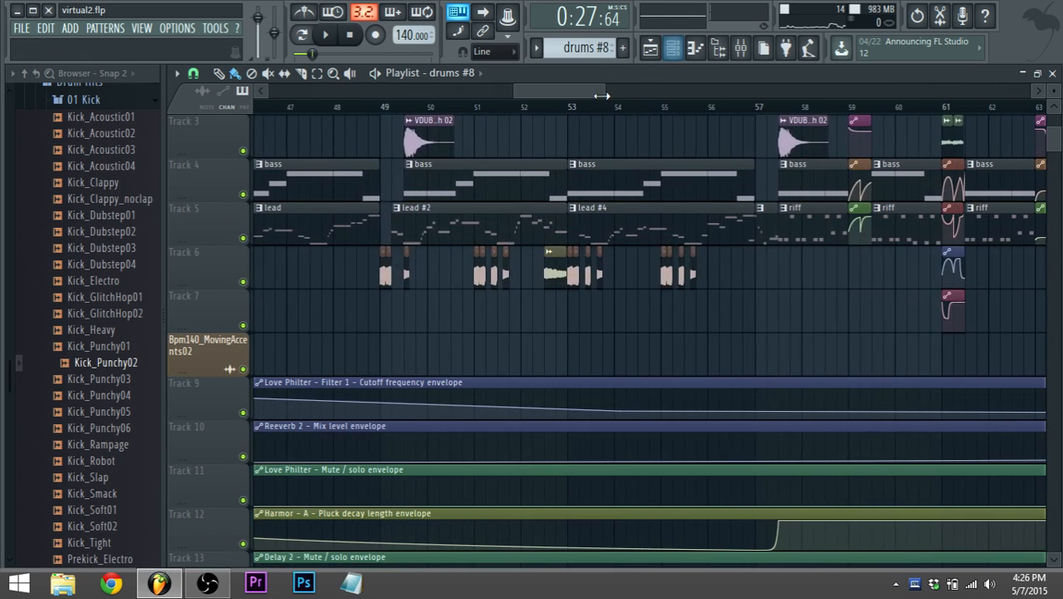
click(670, 55)
key(space)
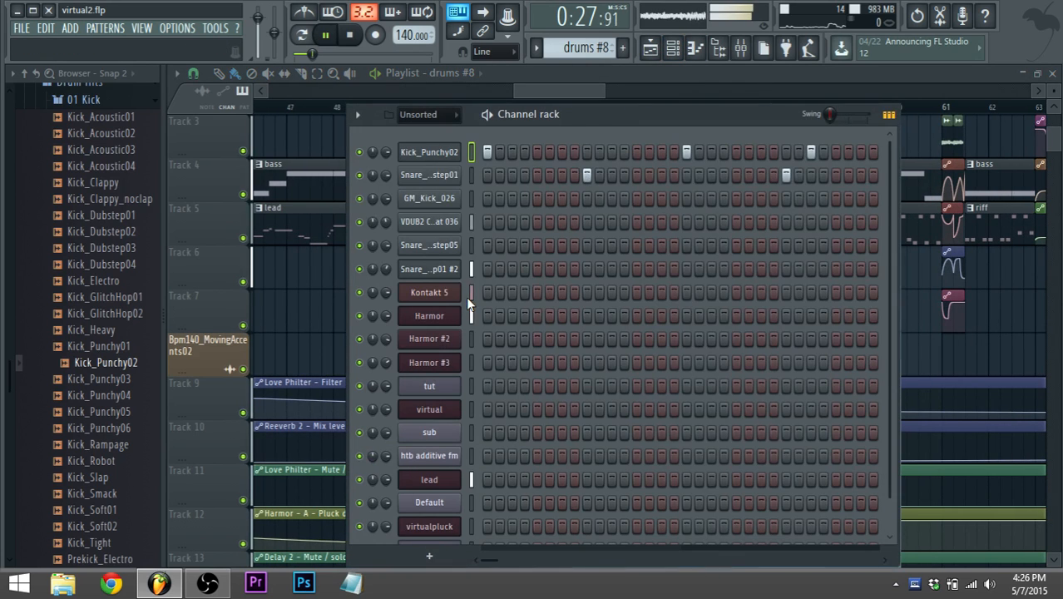
right_click(361, 317)
click(375, 329)
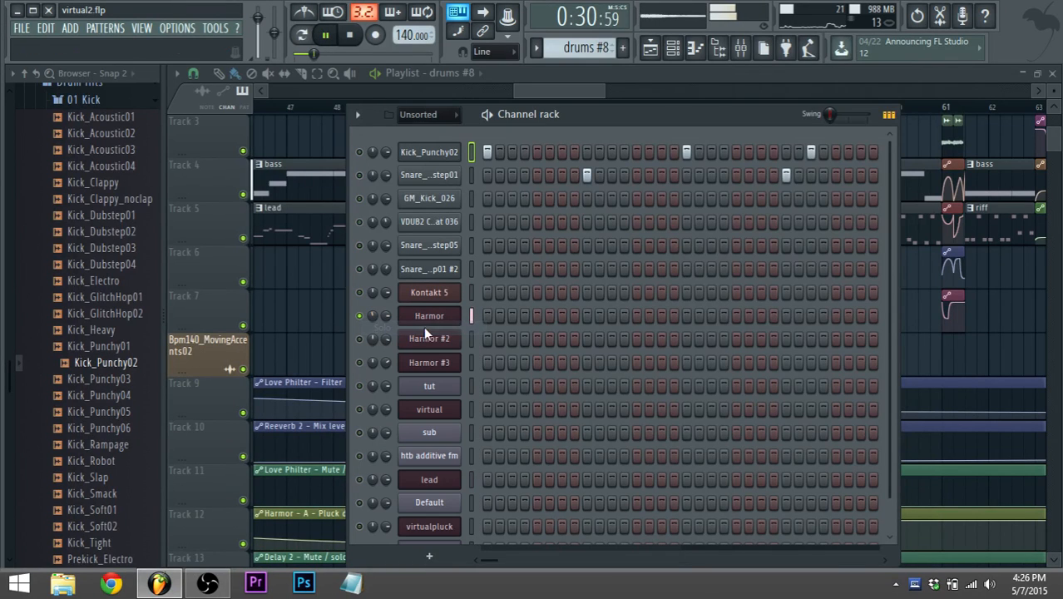
click(455, 318)
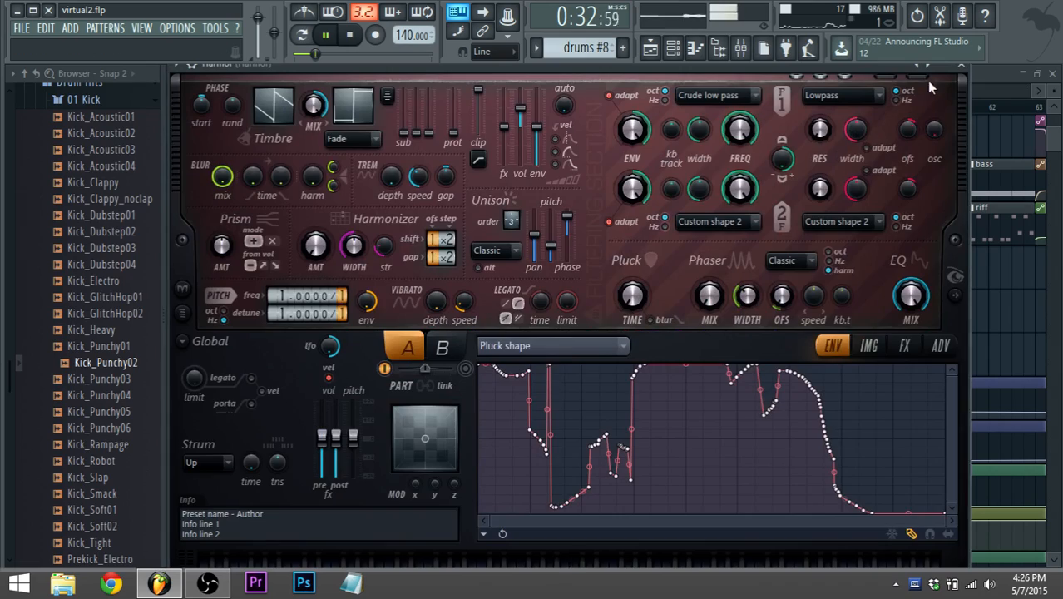
key(space)
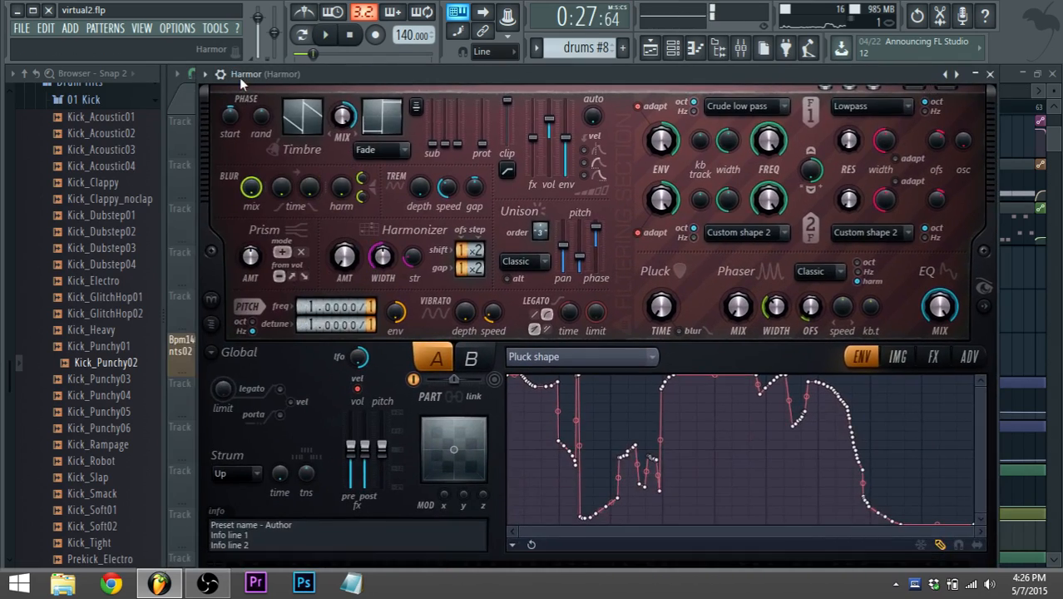
Step: Set Harmor's portamento slide time to 4:00 in its miscellaneous channel settings and audition the result
click(221, 75)
click(250, 101)
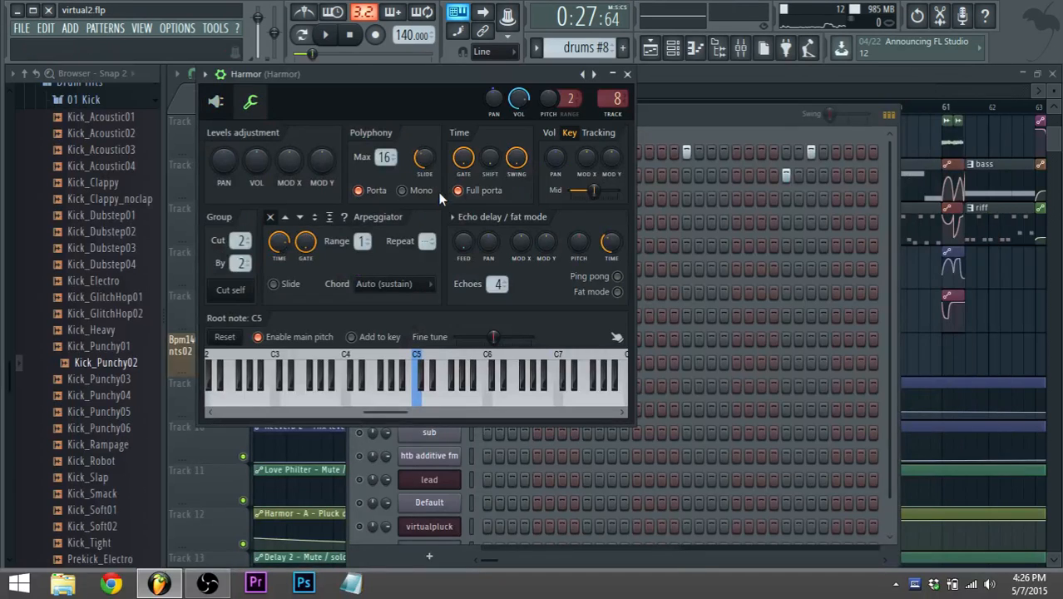
drag(420, 164, 420, 150)
key(space)
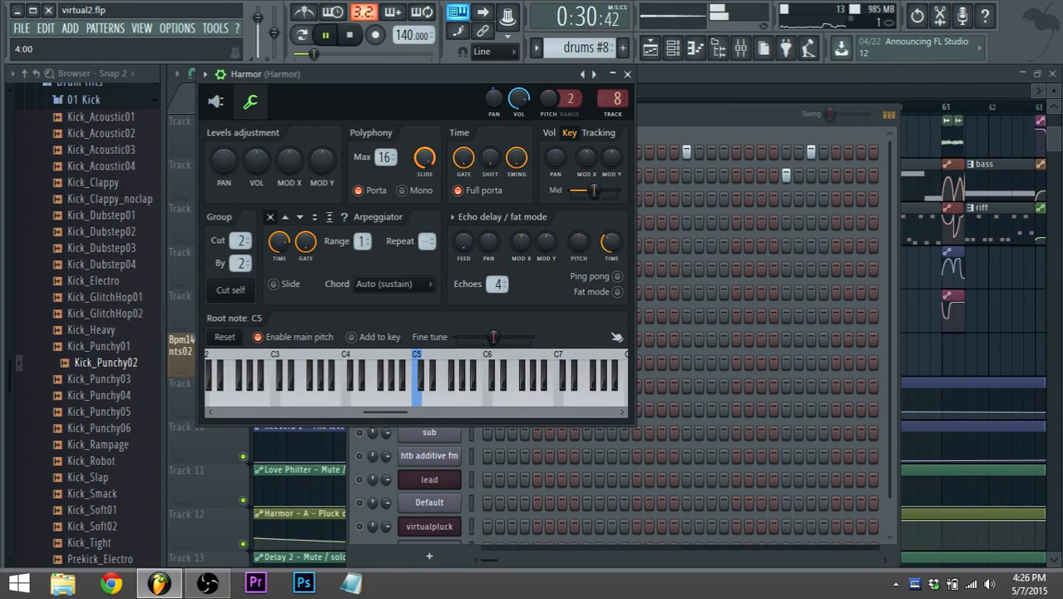
key(space)
Step: Examine the Playlist arrangement from the second half of the first drop through the following breakdown and second drop
click(650, 49)
drag(550, 91, 568, 91)
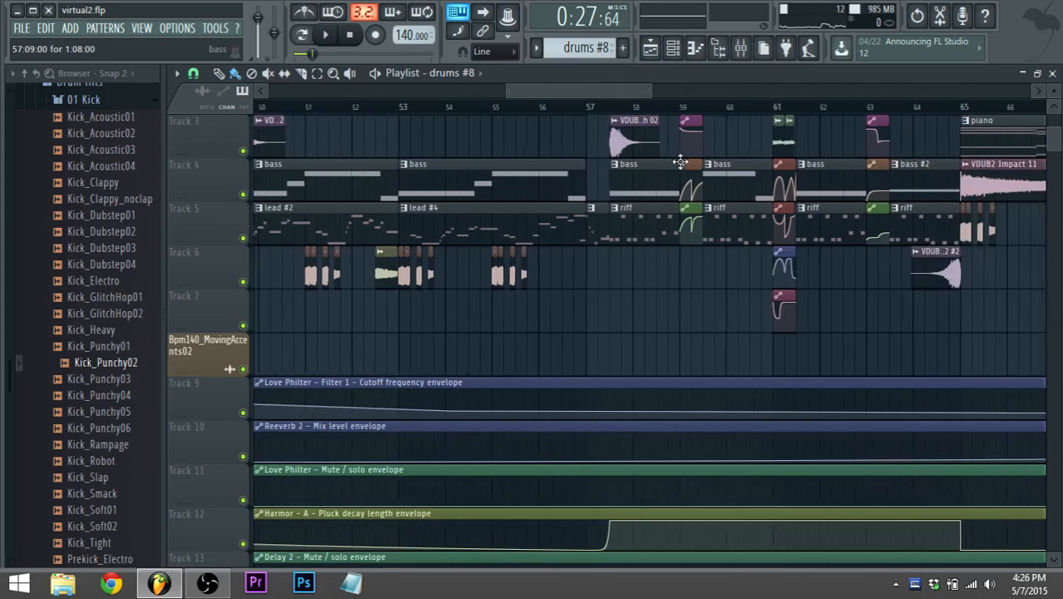
scroll(681, 163, down, 3)
drag(640, 91, 711, 114)
scroll(715, 133, up, 2)
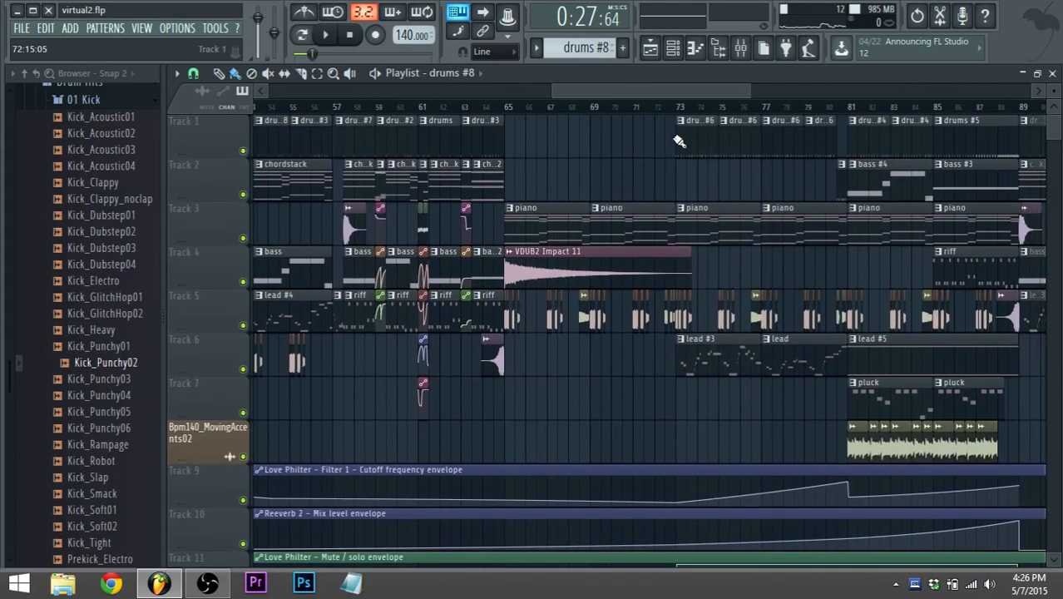
drag(638, 93, 643, 90)
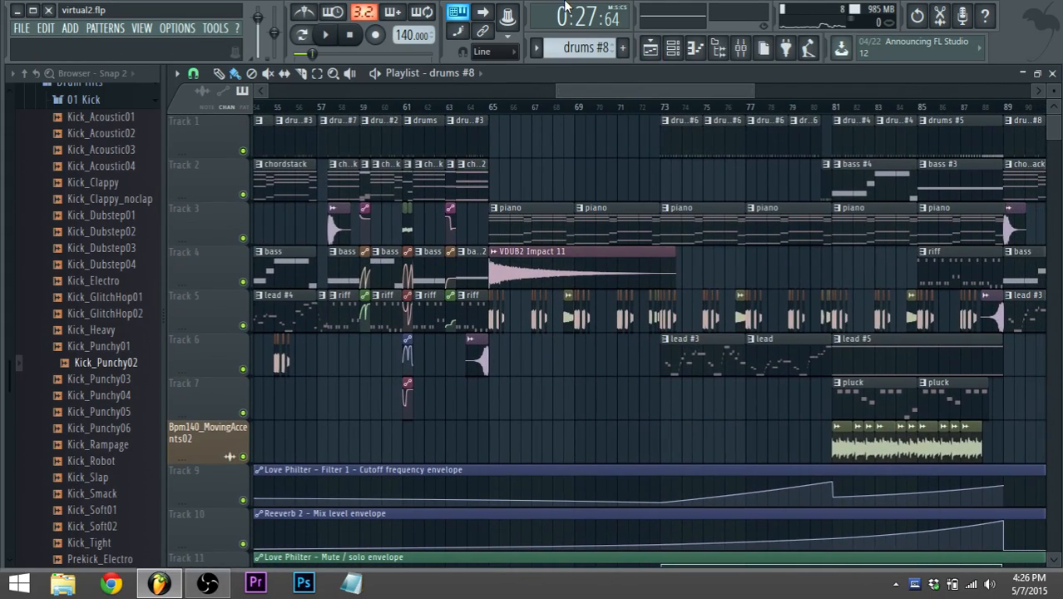
scroll(664, 98, down, 4)
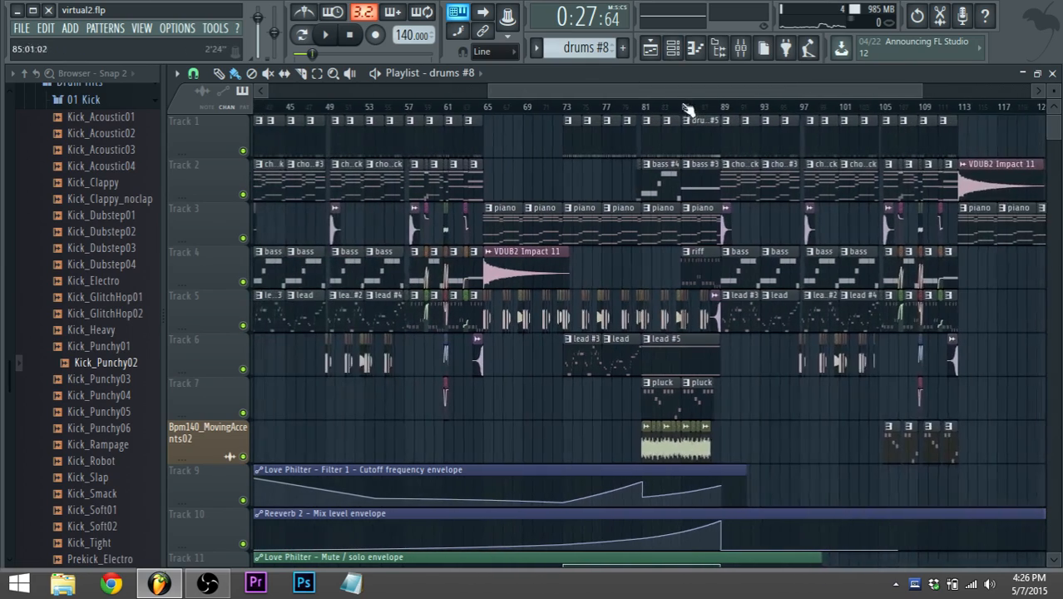
scroll(675, 108, up, 4)
drag(618, 89, 529, 94)
scroll(582, 107, up, 2)
drag(603, 94, 610, 91)
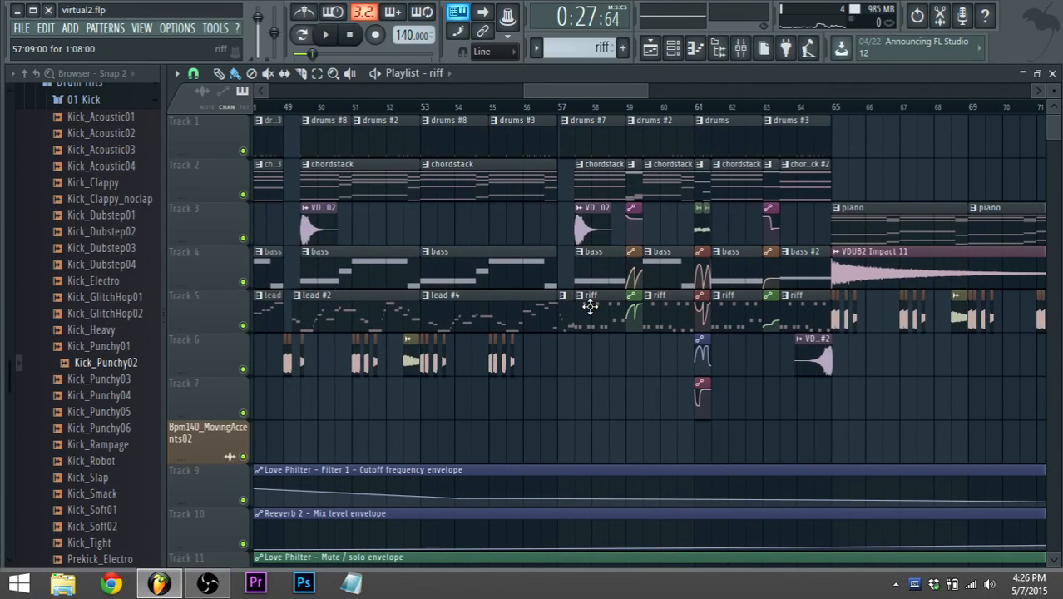
Step: Open the riff pattern's Harmor notes in the Piano roll, play them briefly, and return to the Playlist
double_click(589, 306)
click(325, 35)
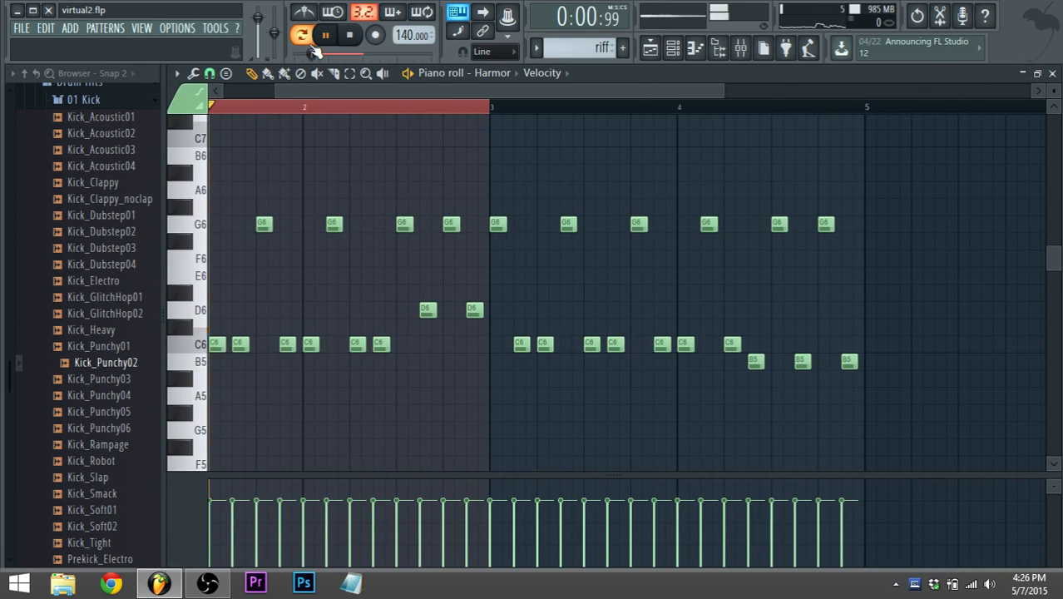
click(696, 48)
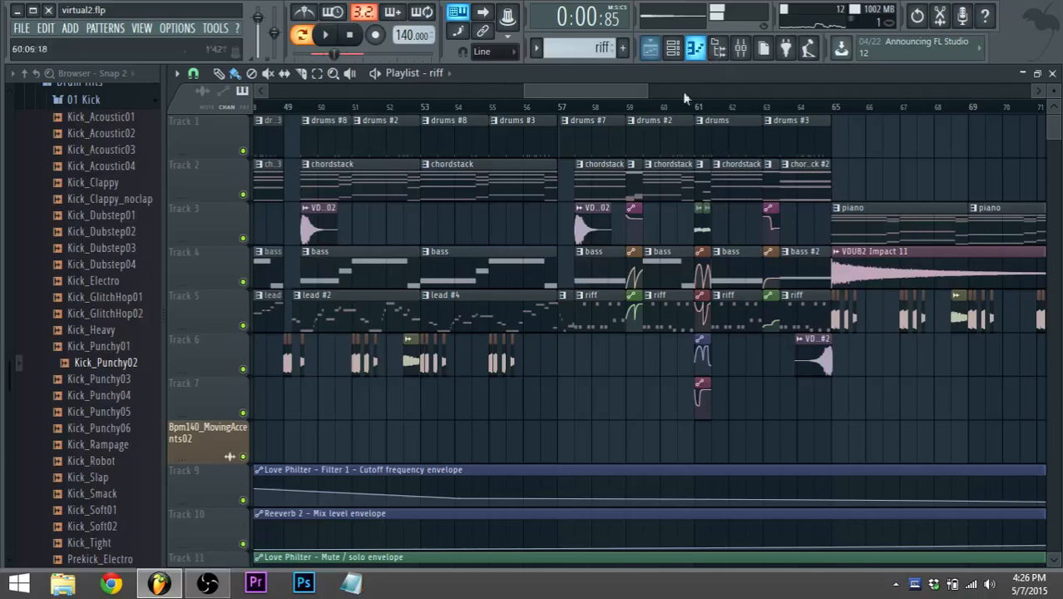
Step: Play the Playlist from just before bar 57 to audition the start of the riff section
scroll(581, 271, up, 2)
click(550, 107)
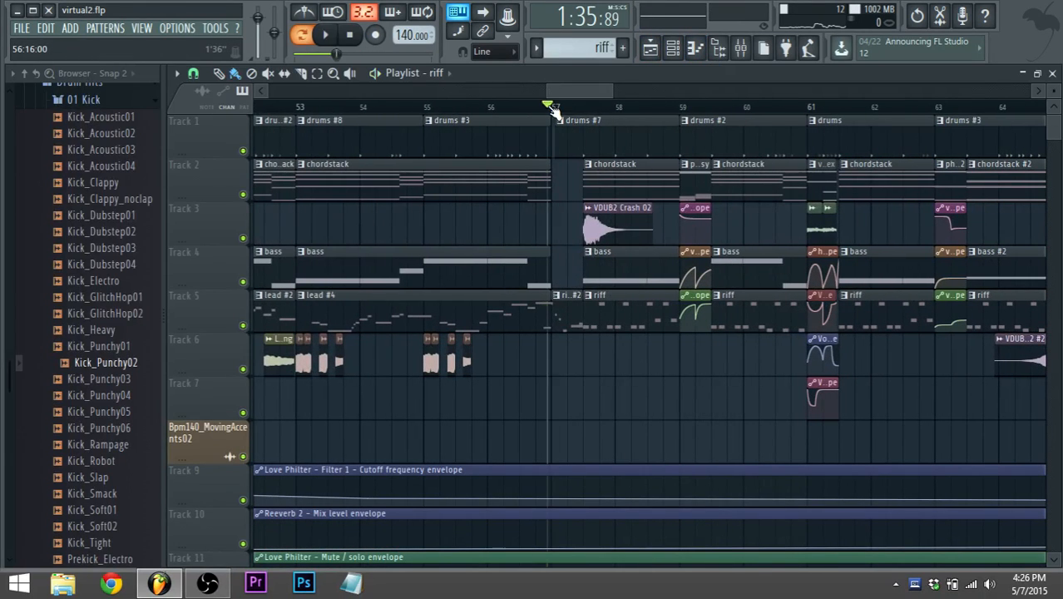
key(space)
scroll(599, 191, down, 8)
scroll(574, 237, up, 6)
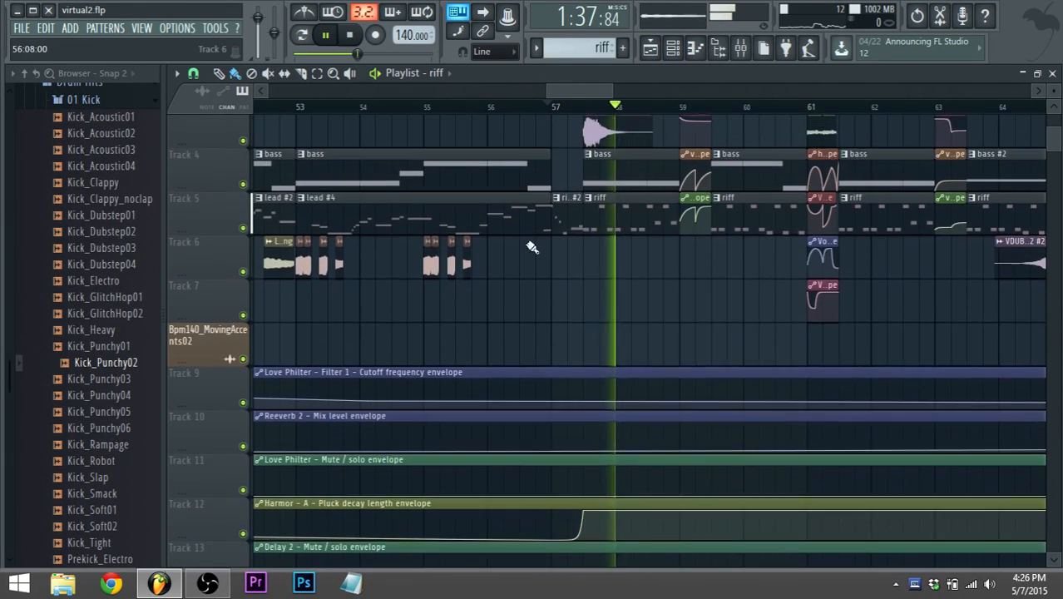
key(space)
Step: Play the soloed Harmor riff while checking its track in the Mixer
click(741, 48)
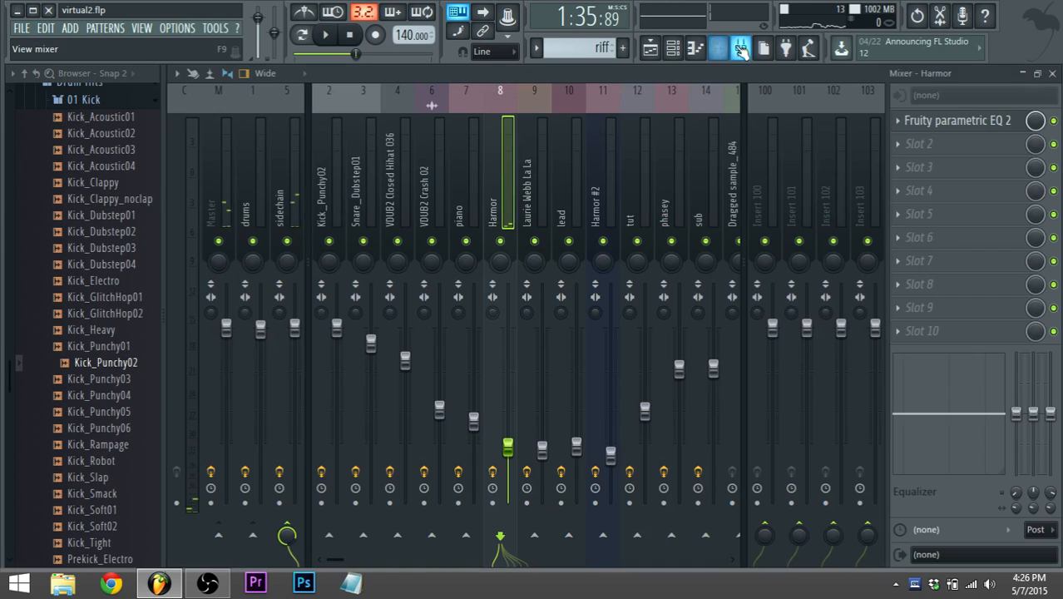
key(space)
key(space)
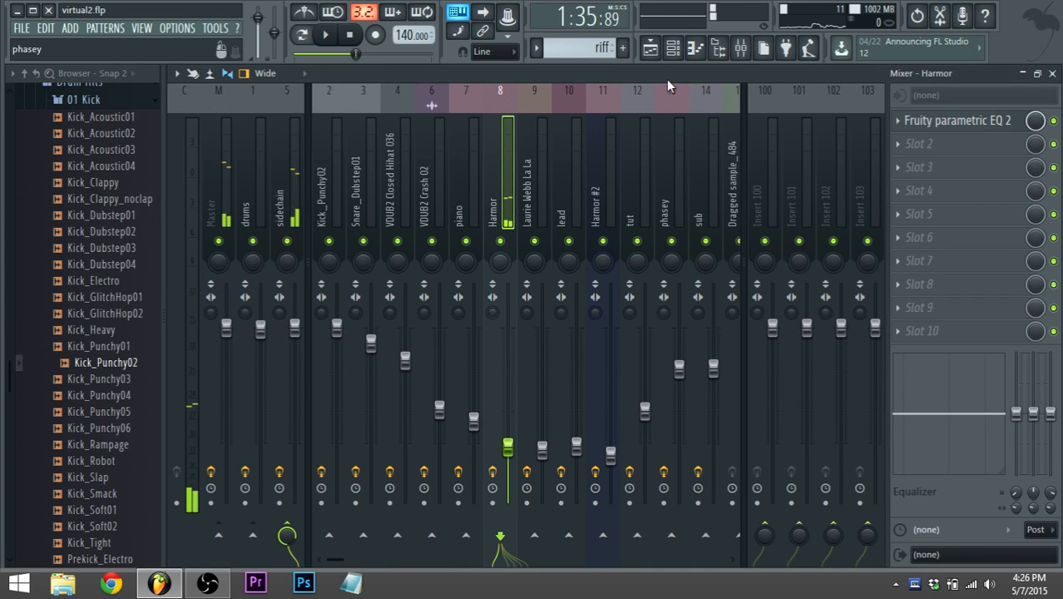
Step: Unsolo the Harmor channel in the Channel rack and audition the full mix in the Playlist
click(673, 47)
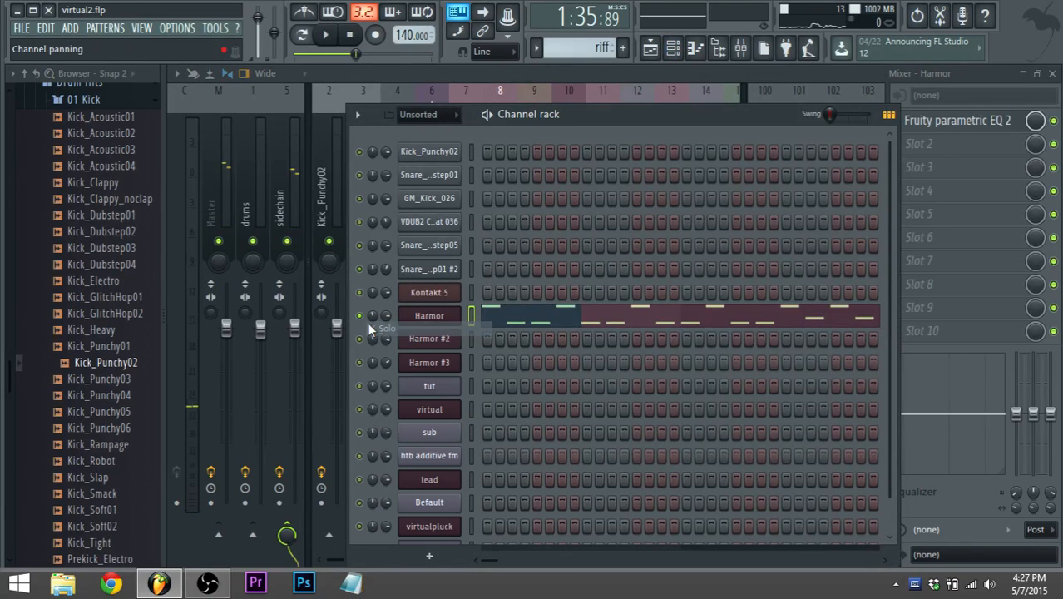
key(space)
click(649, 47)
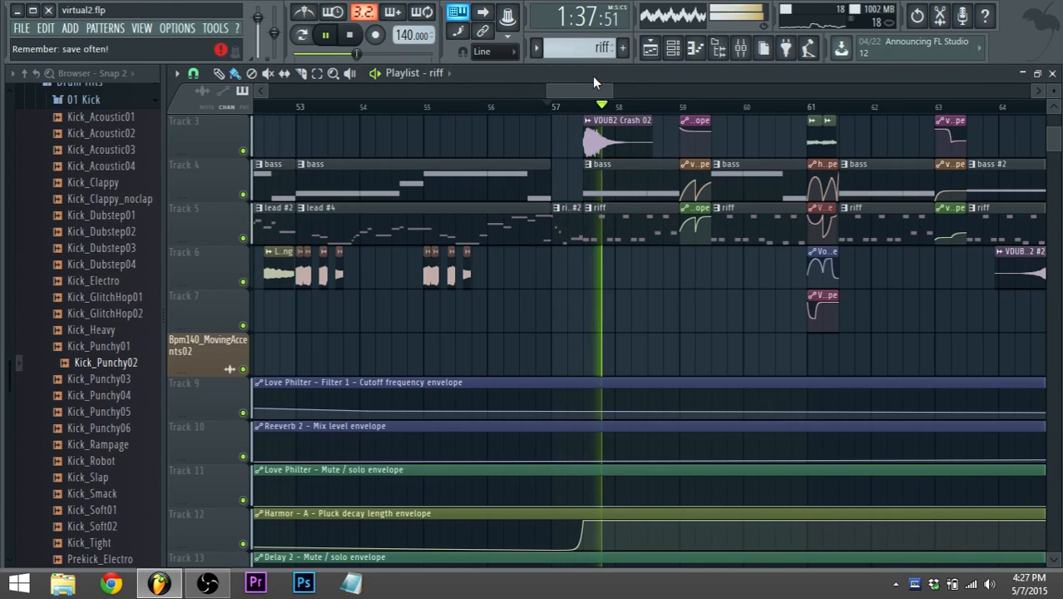
key(space)
Step: Examine the Harmor pluck decay length envelope on Track 12 while playing the riff section
ctrl+scroll(632, 242, down, 2)
scroll(620, 252, down, 2)
scroll(620, 252, down, 1)
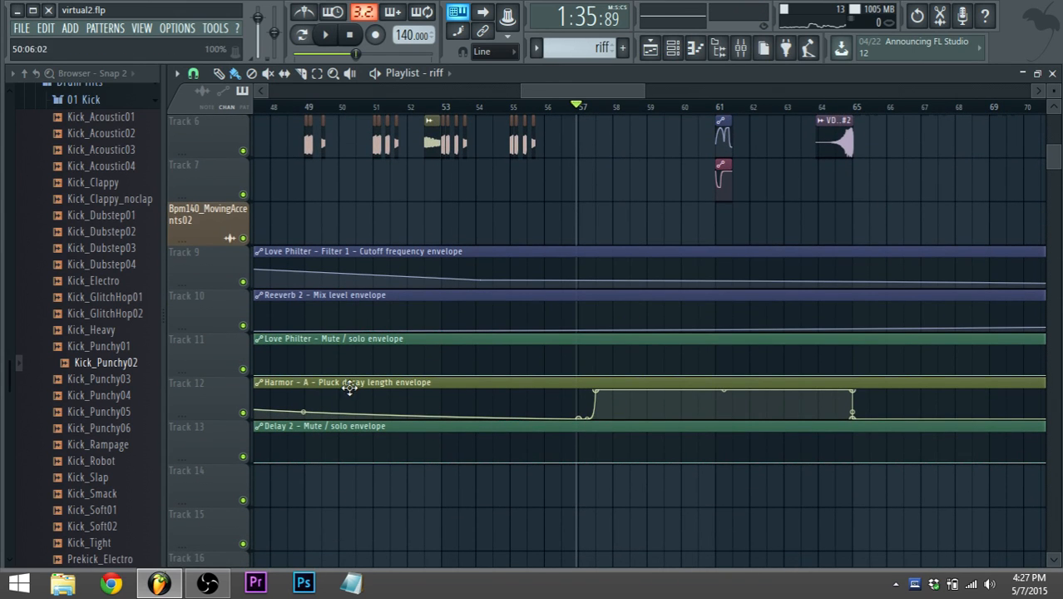
ctrl+scroll(635, 399, up, 3)
key(space)
key(space)
key(space)
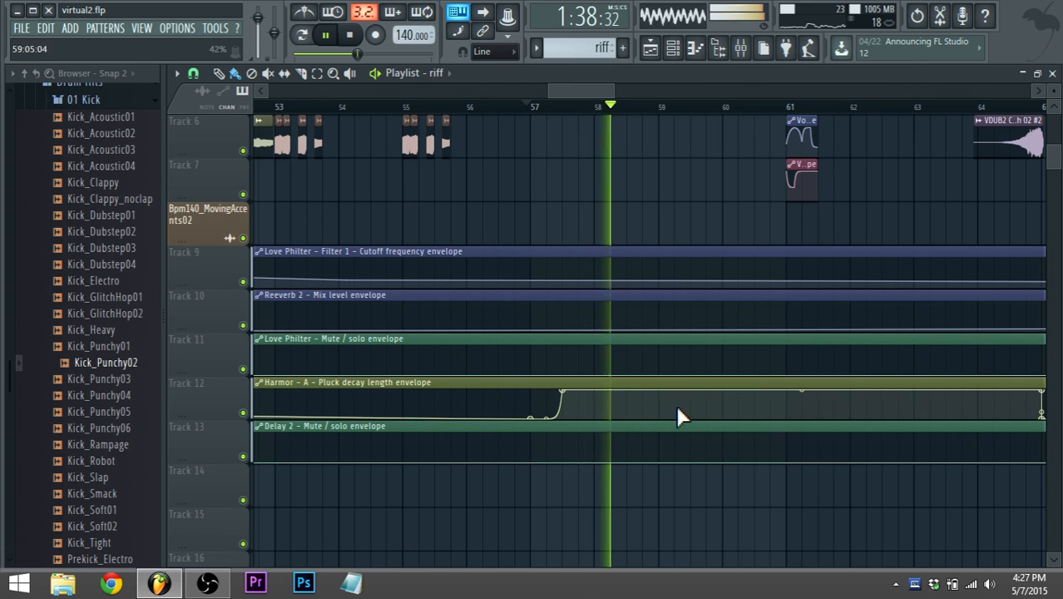
key(space)
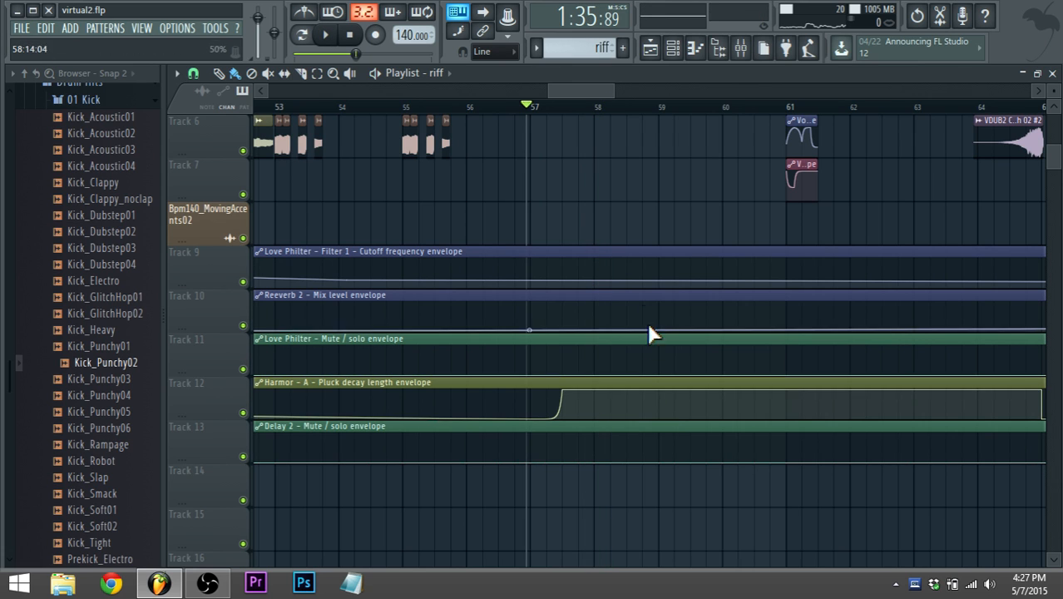
Step: Play the start of the riff section again while viewing the bass, riff and automation clips above the envelopes
scroll(597, 407, up, 1)
key(space)
scroll(596, 376, up, 1)
scroll(598, 375, up, 2)
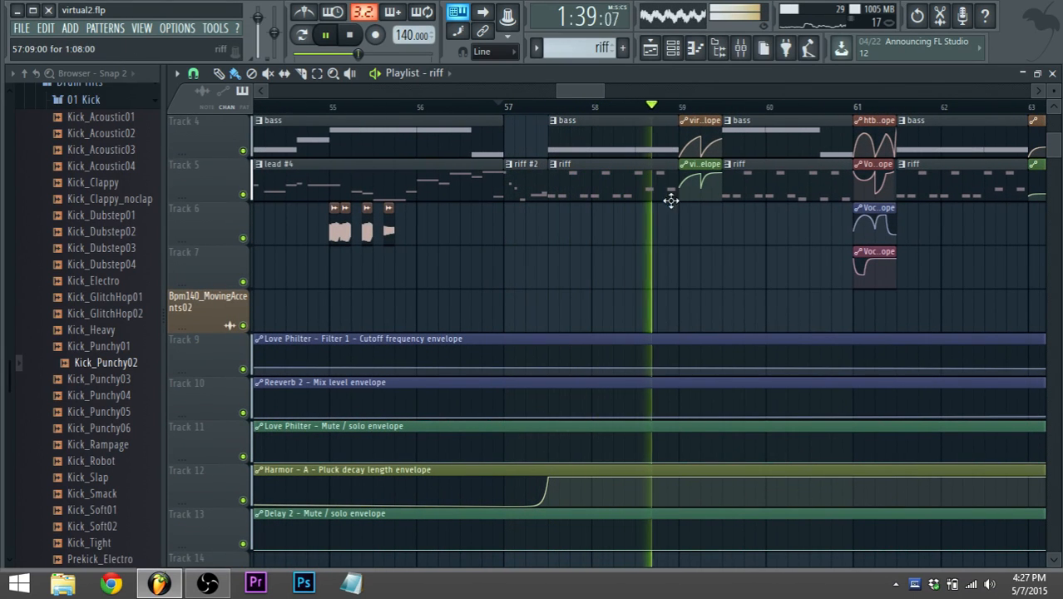
scroll(720, 232, down, 1)
key(space)
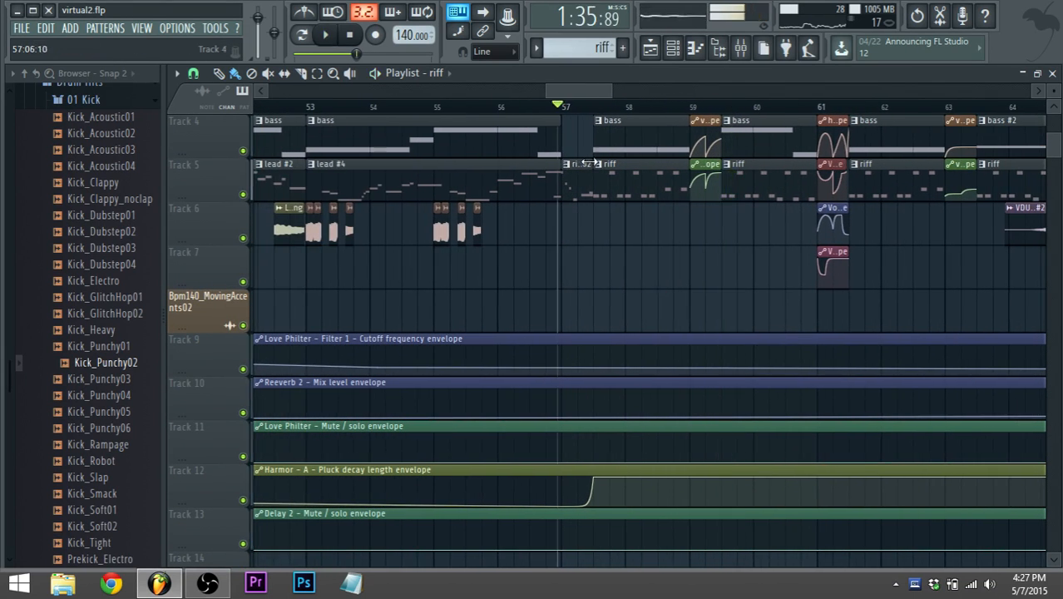
Step: Examine the riff section's automation clips, move the playback position to bar 59 and play the phasy fill
scroll(710, 230, down, 1)
scroll(710, 228, down, 2)
scroll(593, 93, down, 1)
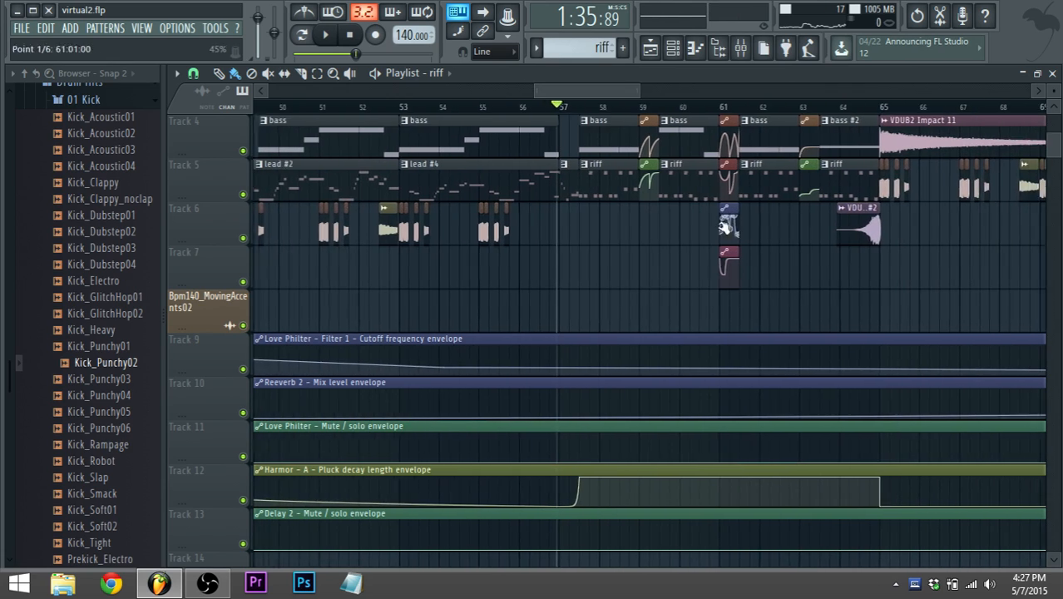
scroll(717, 233, up, 3)
scroll(694, 271, up, 1)
scroll(690, 270, up, 1)
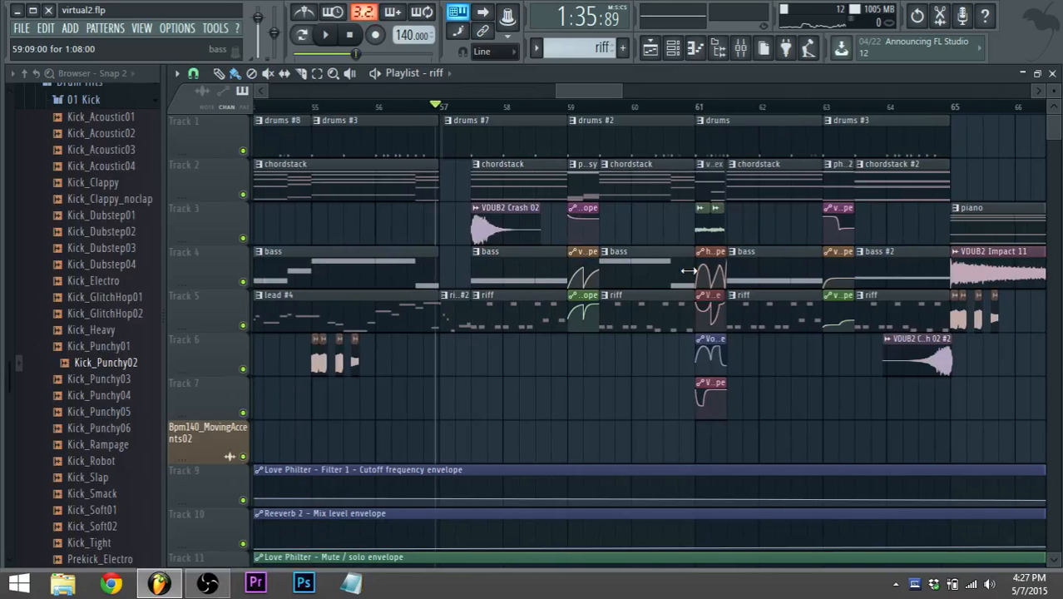
click(570, 110)
scroll(593, 118, up, 2)
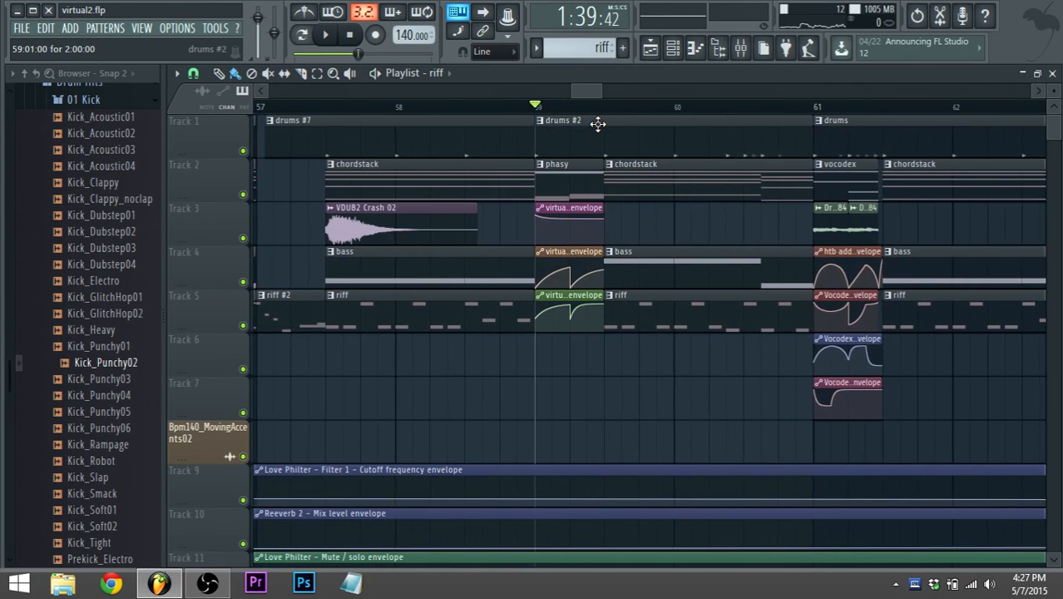
key(space)
Step: Open the virtual channel's Harmor plugin and audition the phasy sound while checking its unison and phaser settings
click(676, 49)
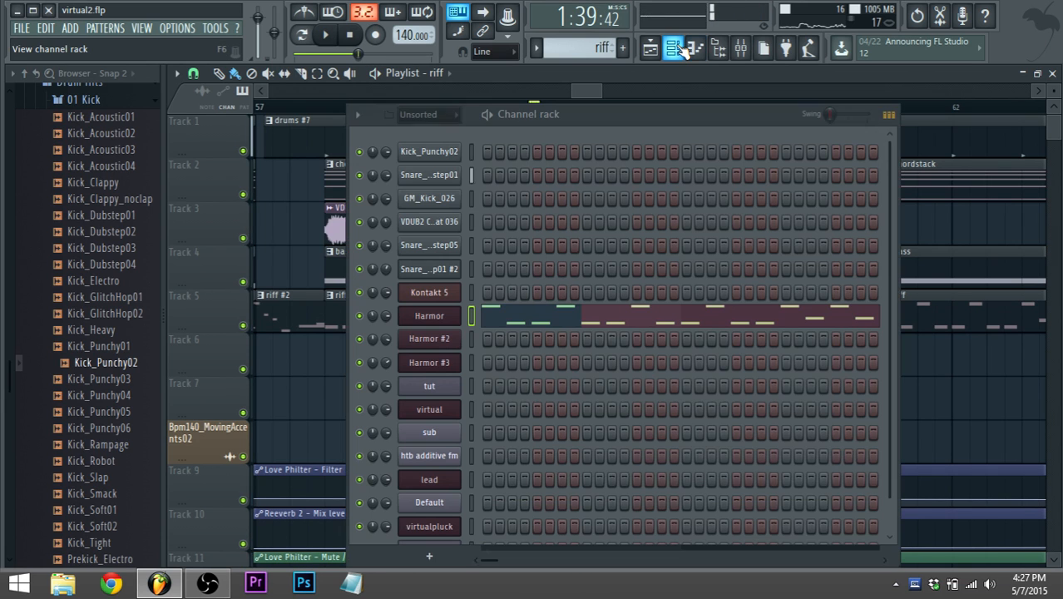
click(449, 411)
key(space)
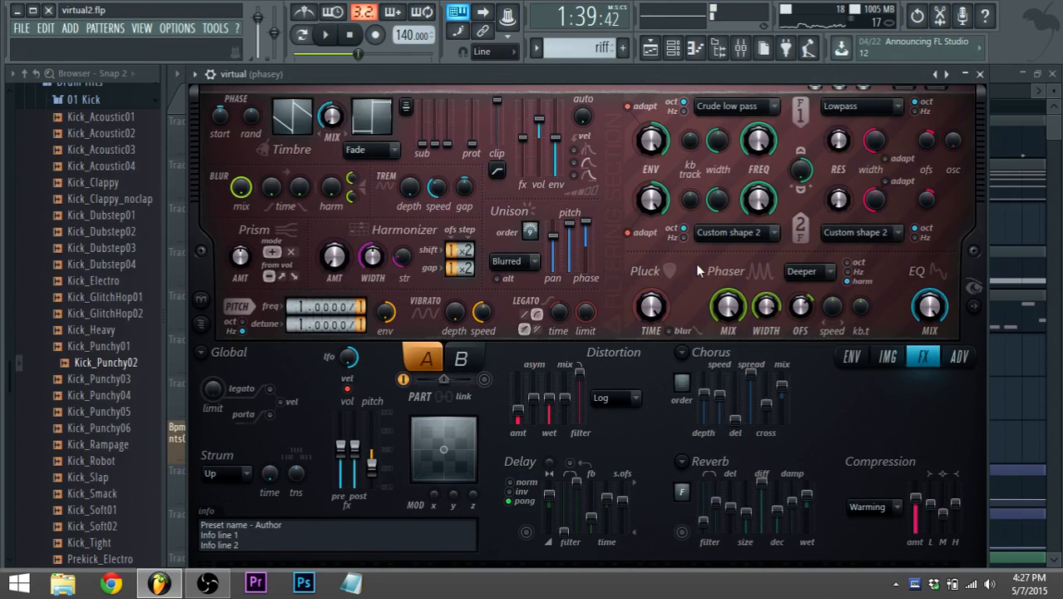
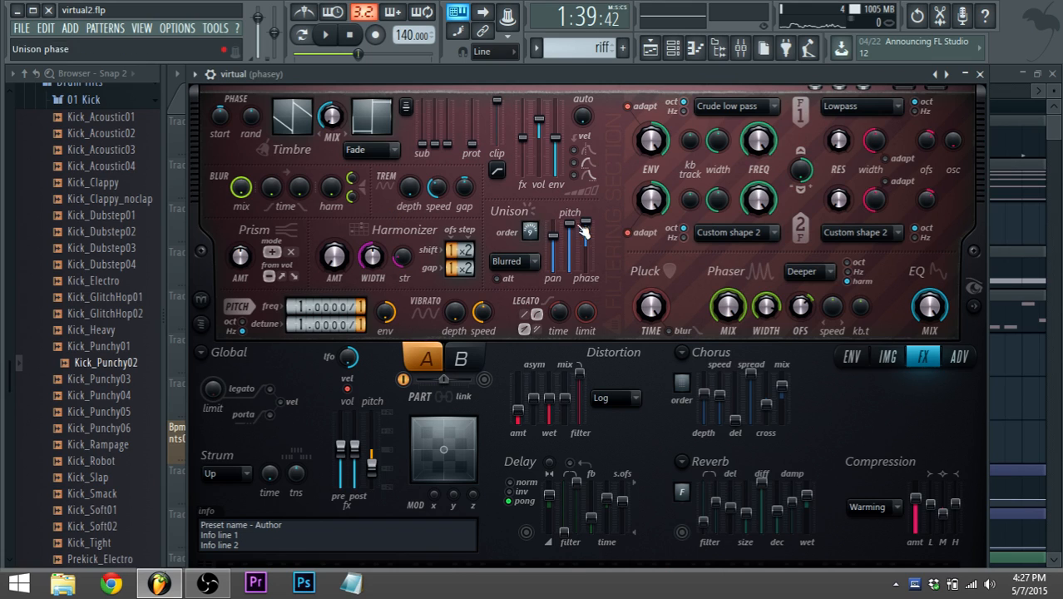
key(space)
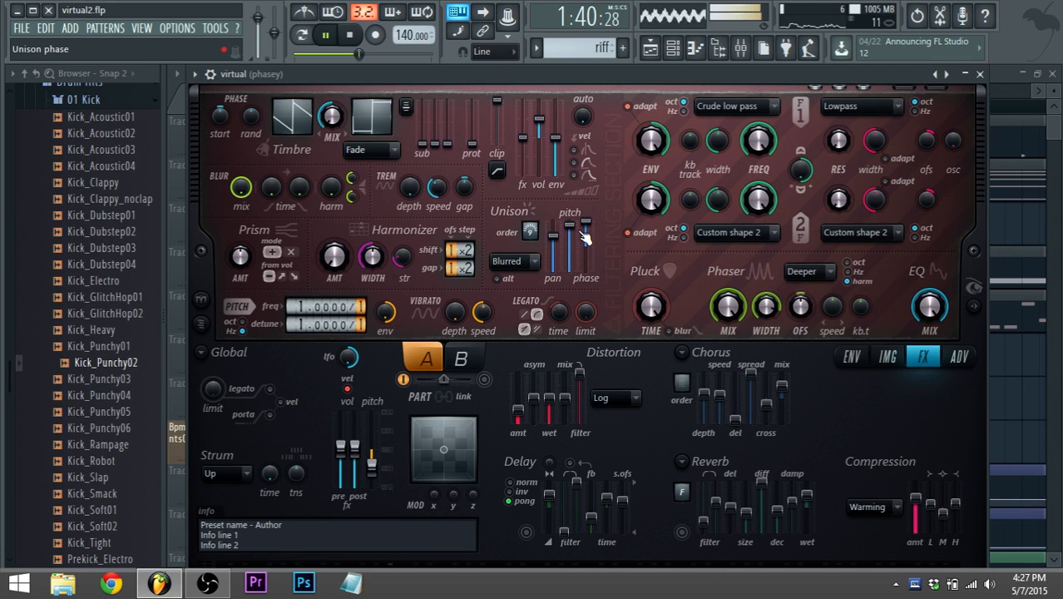
key(space)
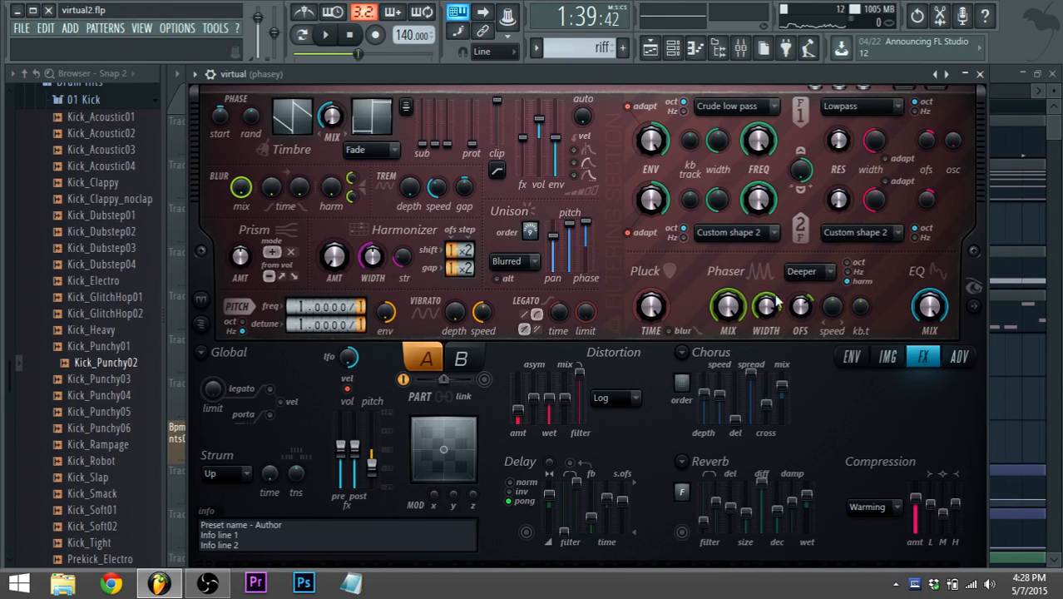
key(space)
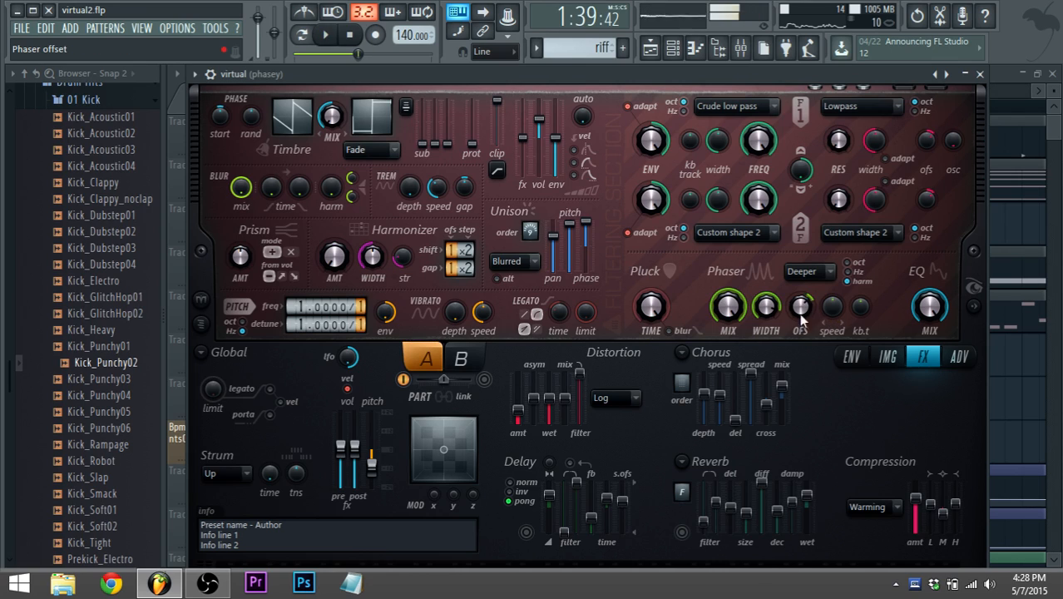
key(space)
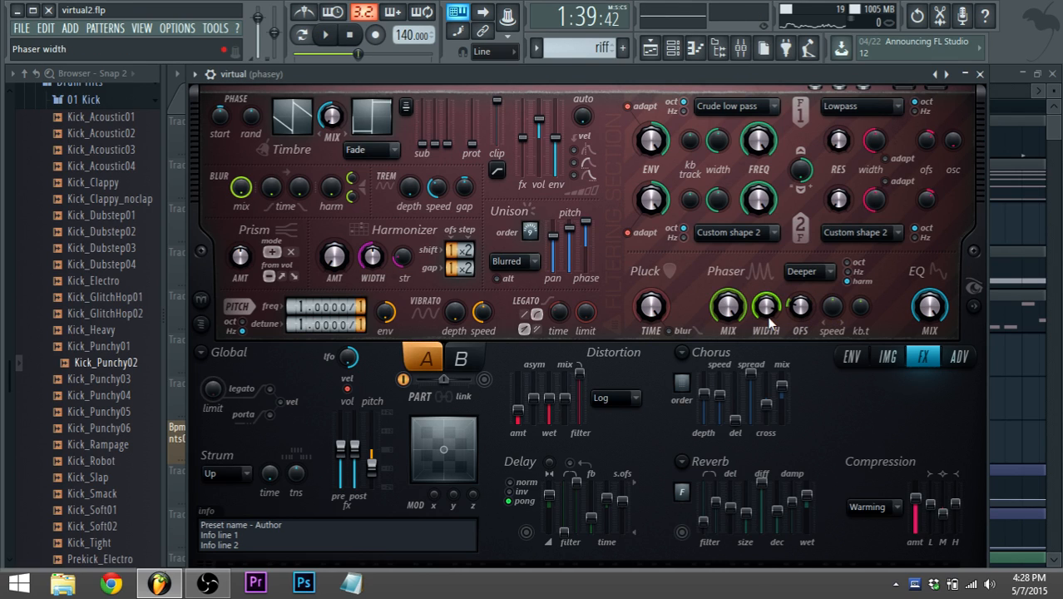
Step: Display the phaser width envelope of the virtual channel, audition it and look through the articulation targets
click(853, 357)
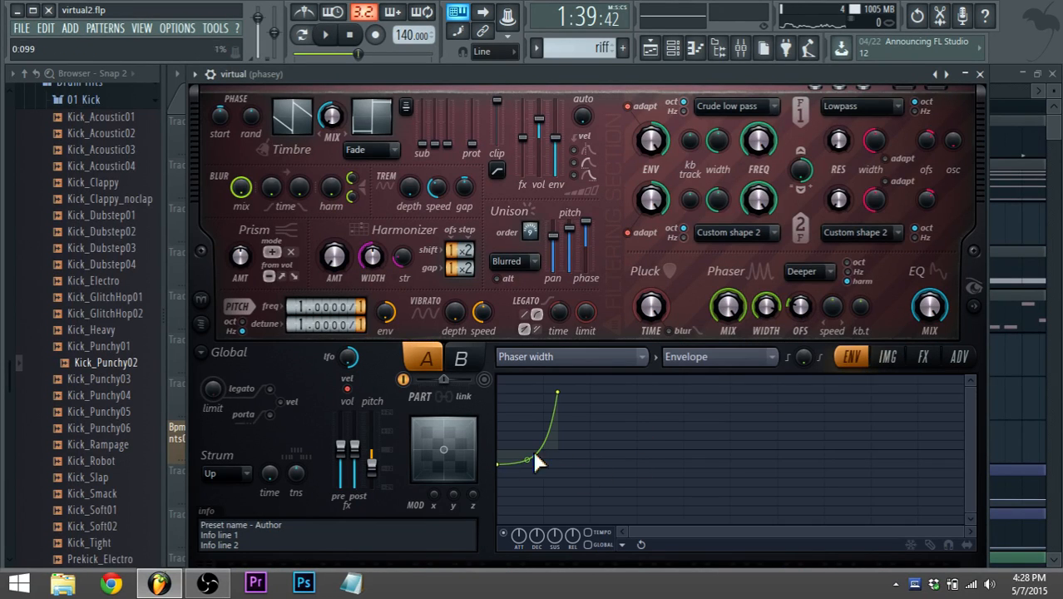
key(space)
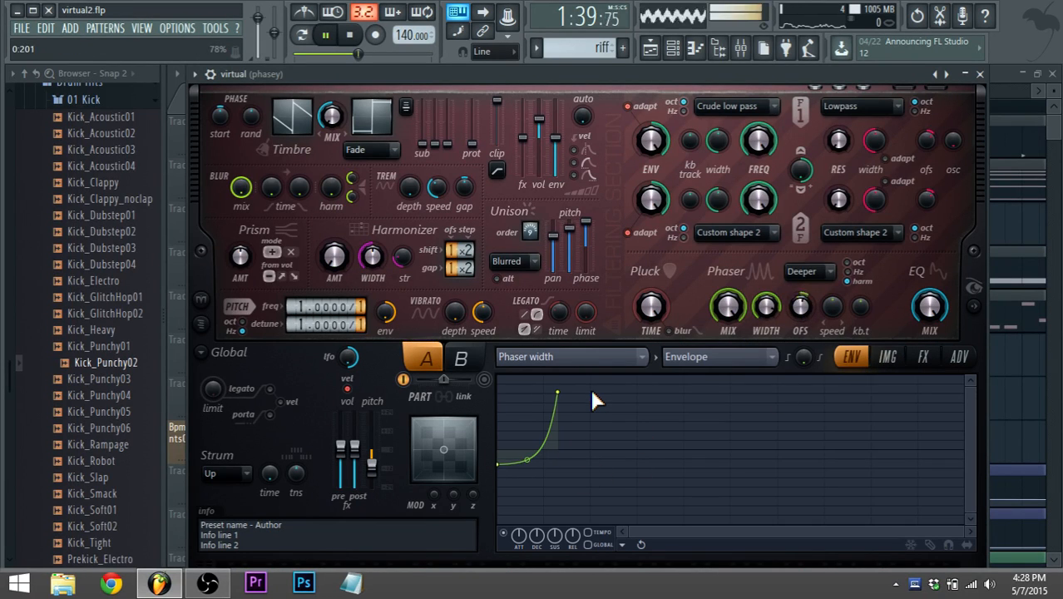
key(space)
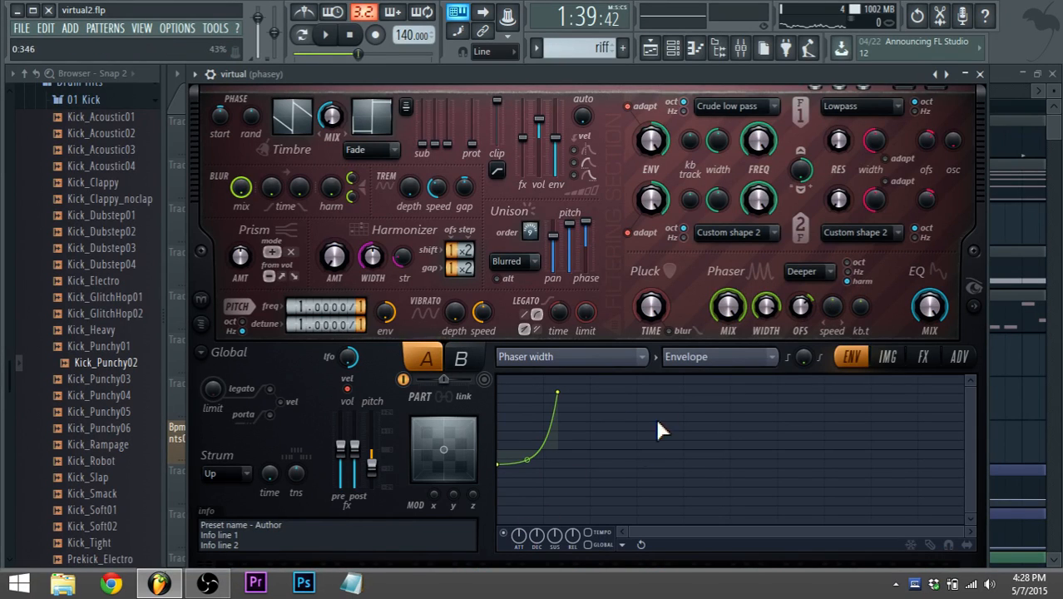
click(642, 359)
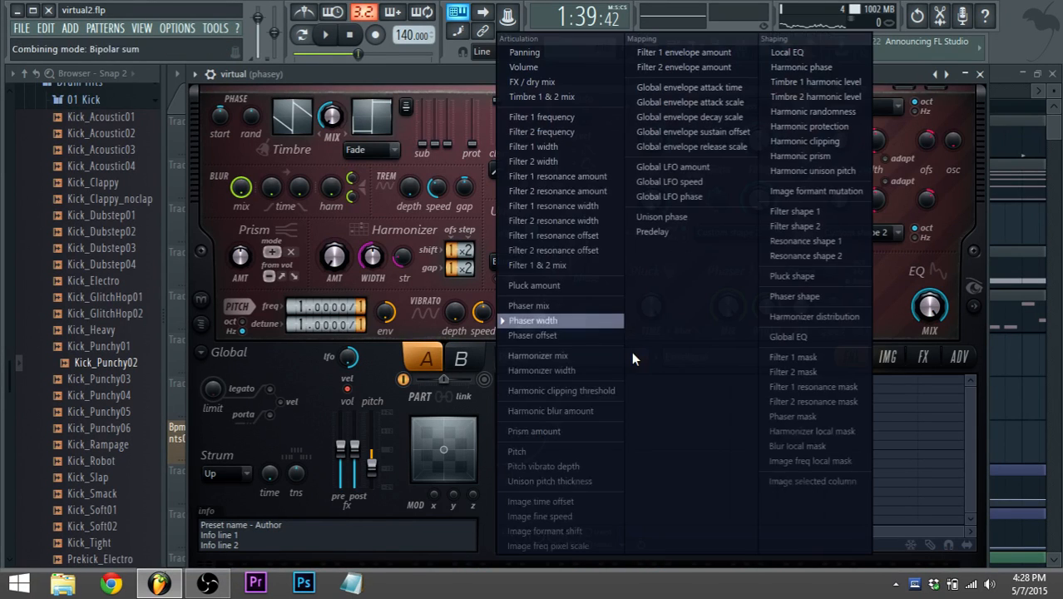
click(895, 313)
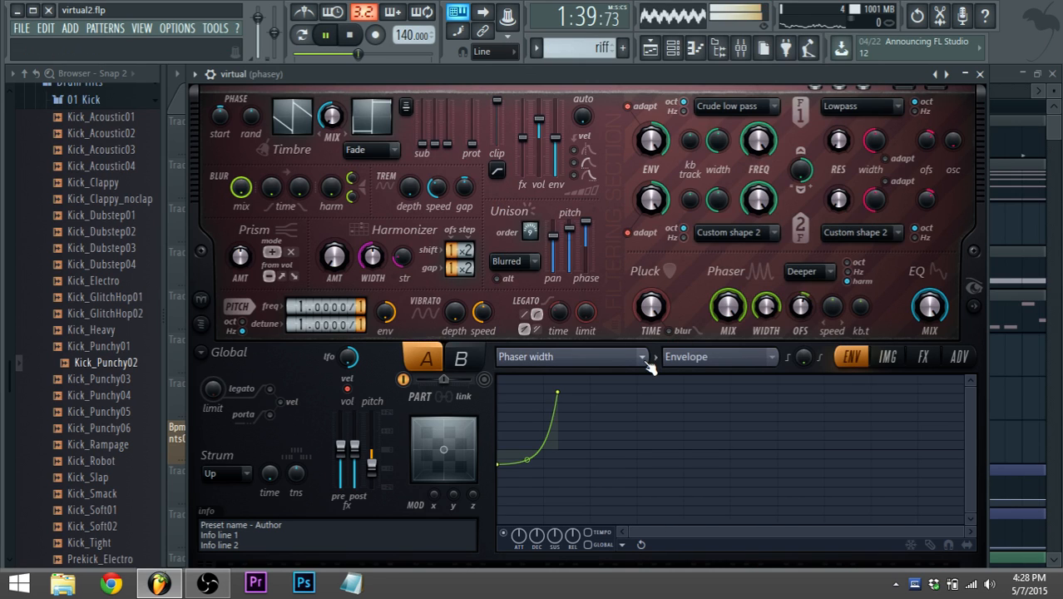
Step: Open the phasey mixer track's Fruity parametric EQ 2 and move band 6 slightly higher in frequency and gain during playback
click(741, 50)
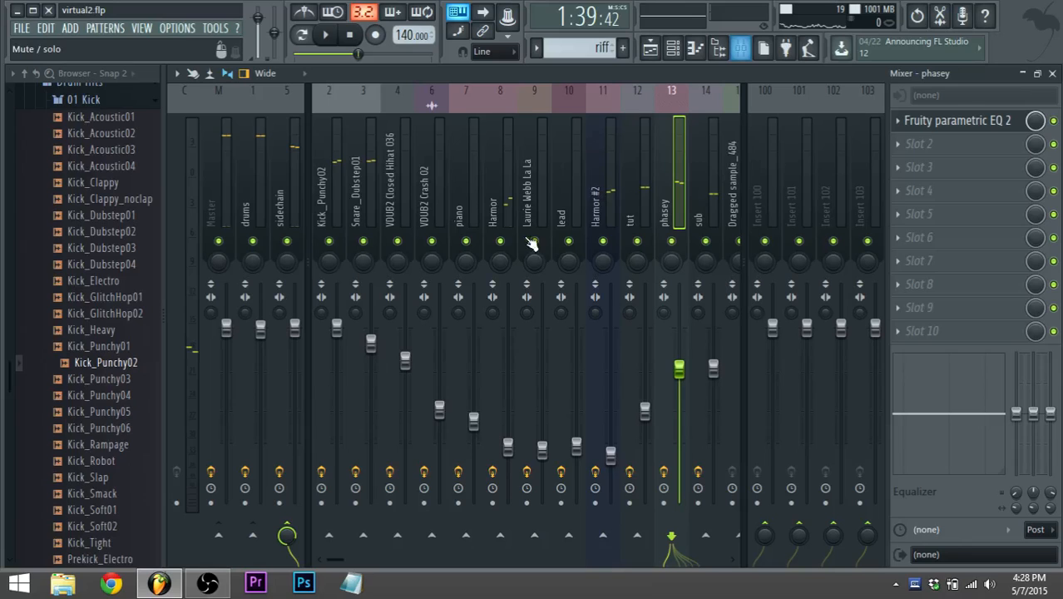
click(965, 121)
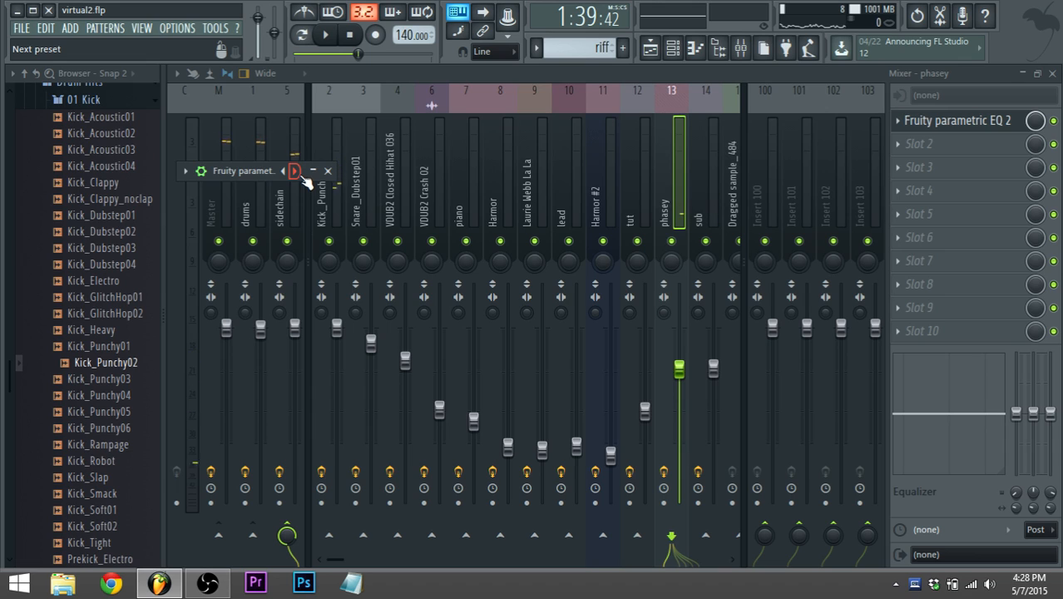
click(252, 170)
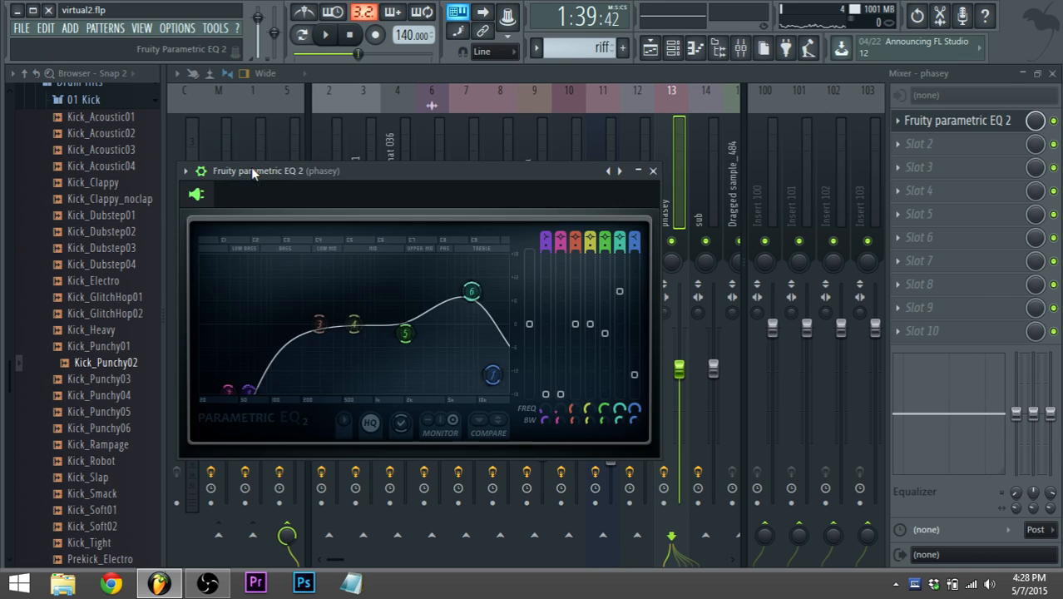
key(space)
drag(471, 291, 491, 284)
key(space)
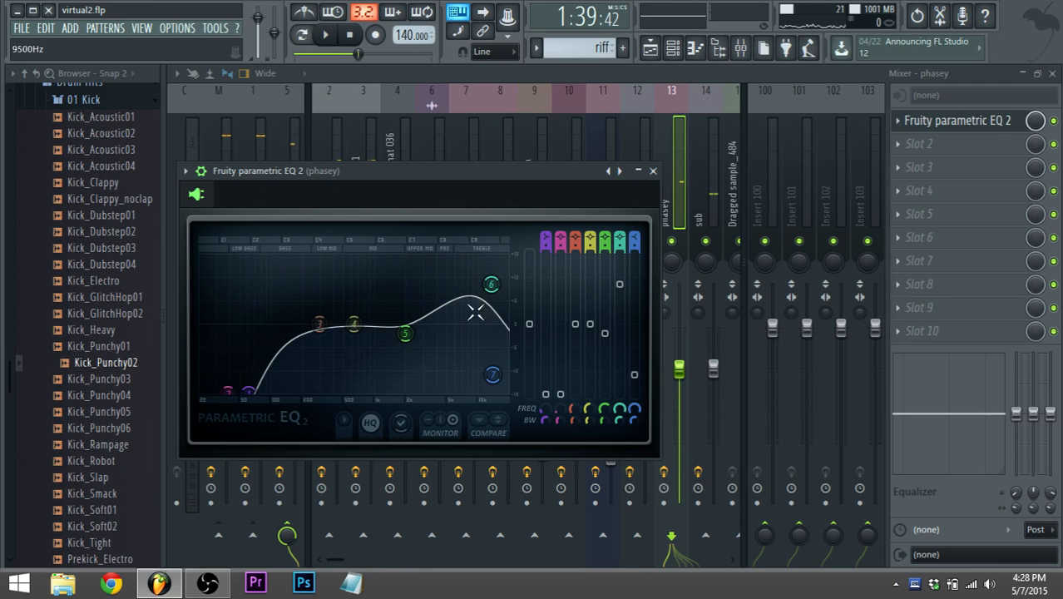
Step: Open the phasy pattern's virtual notes in the Piano roll, followed by the sub channel's notes
click(650, 48)
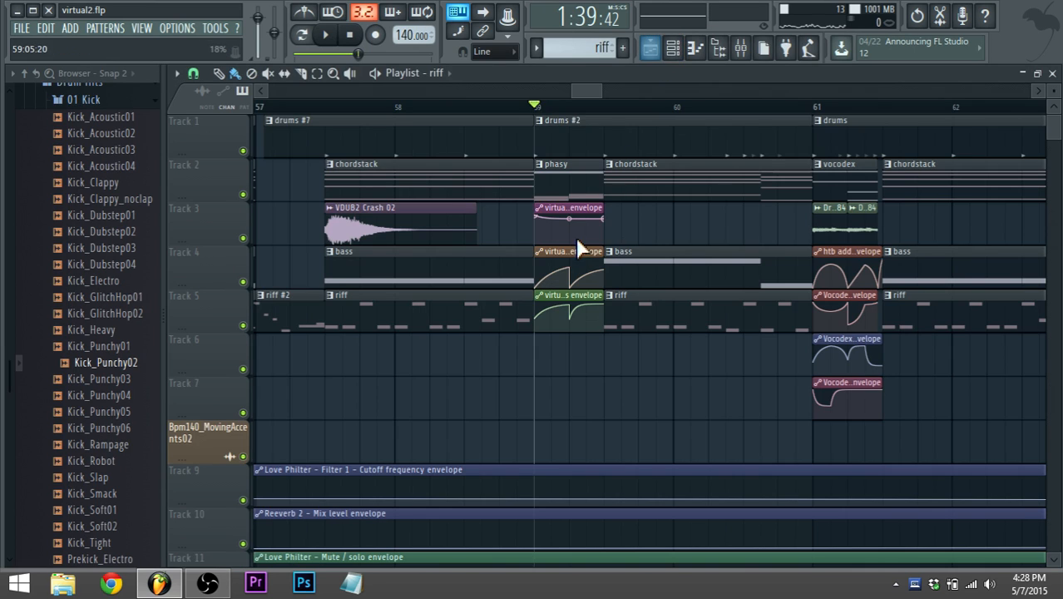
click(673, 48)
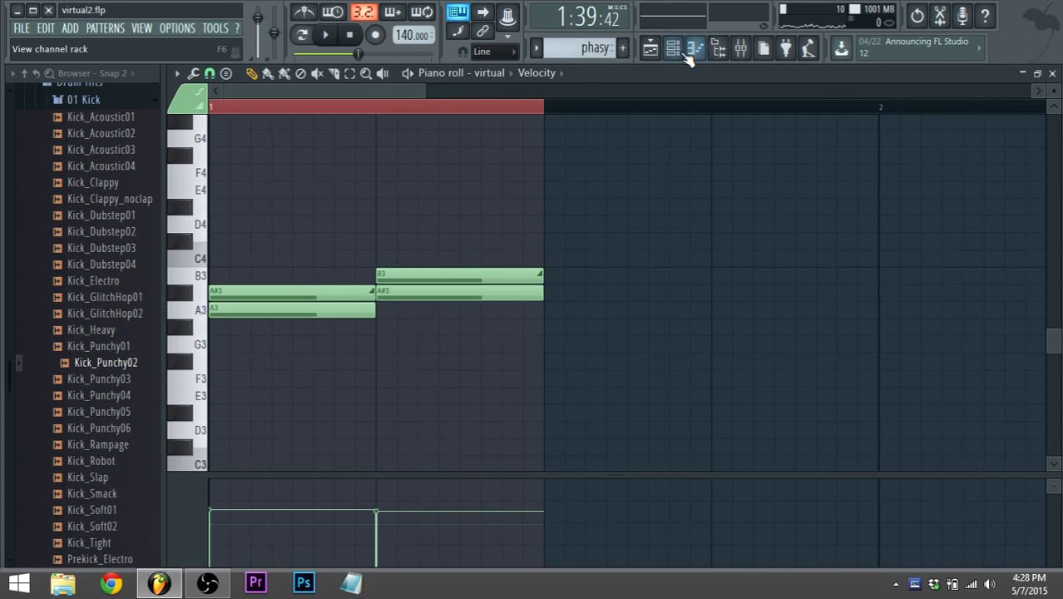
click(695, 48)
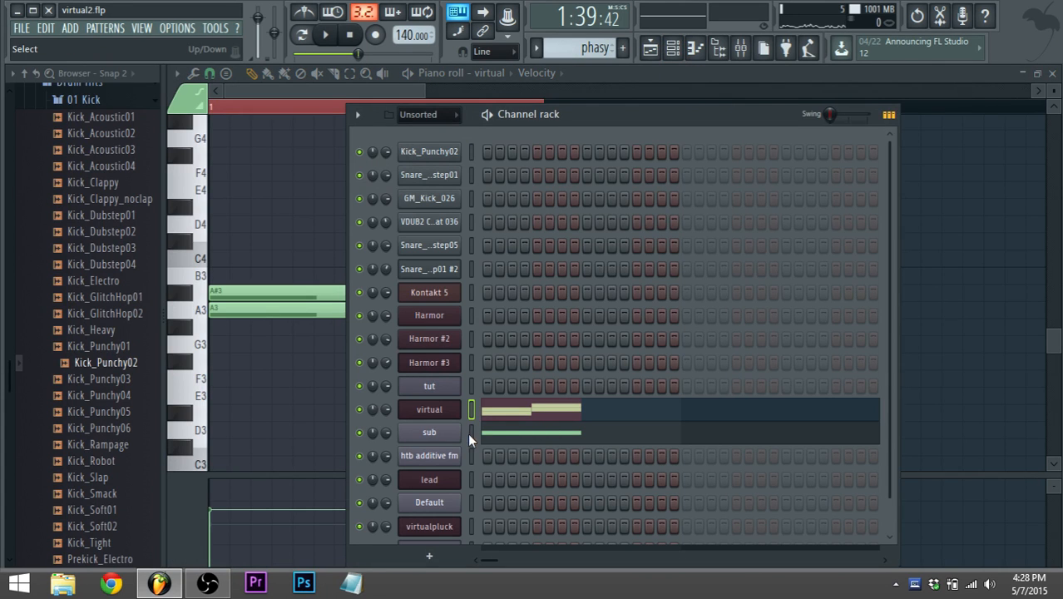
key(x)
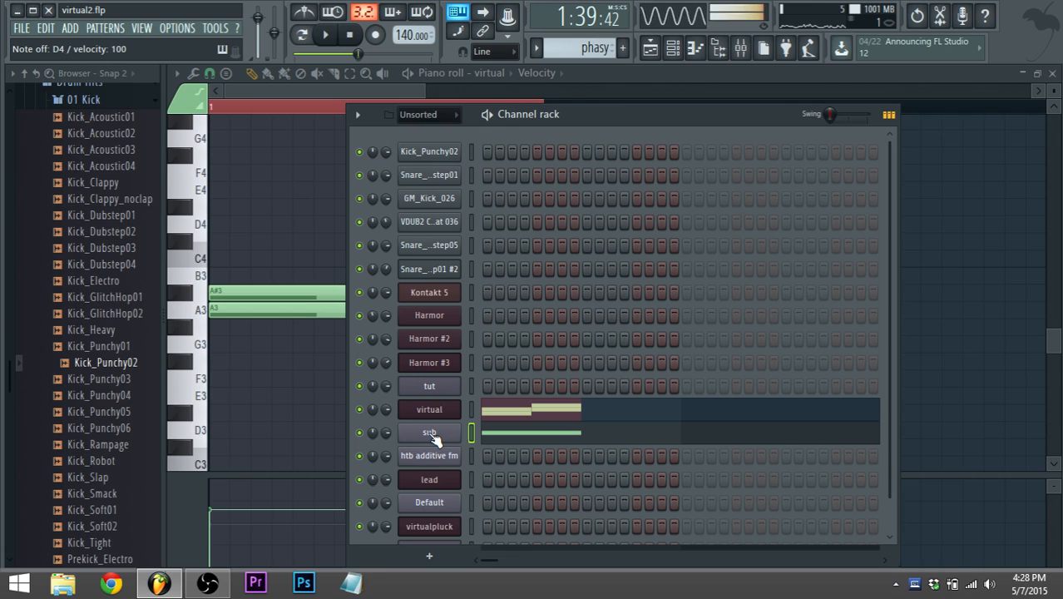
click(495, 438)
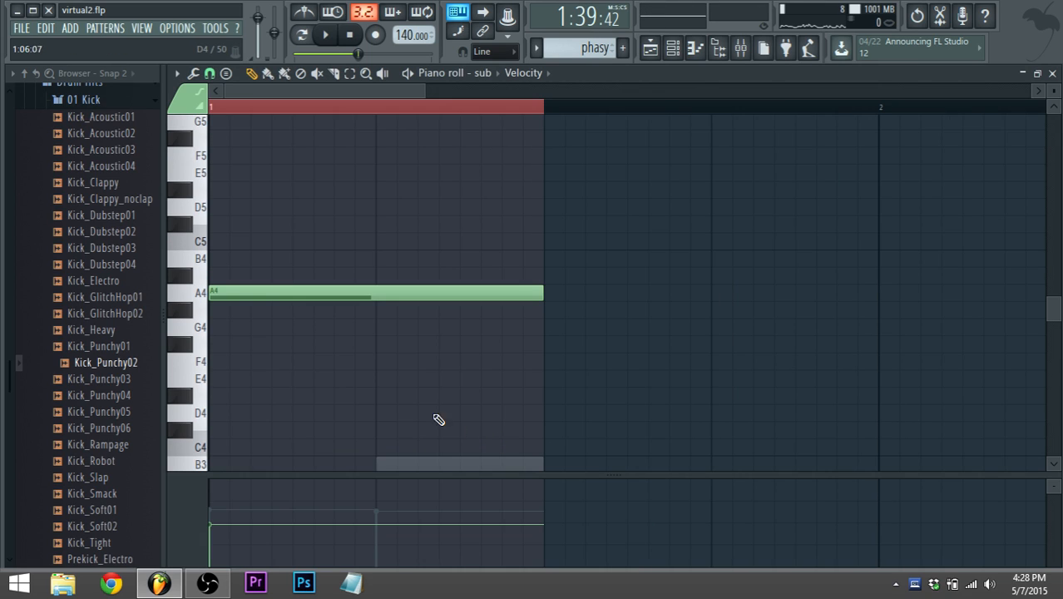
Step: Examine the sub channel's A4 note against the ghost notes of the phasy pattern in the Piano roll
scroll(261, 288, down, 5)
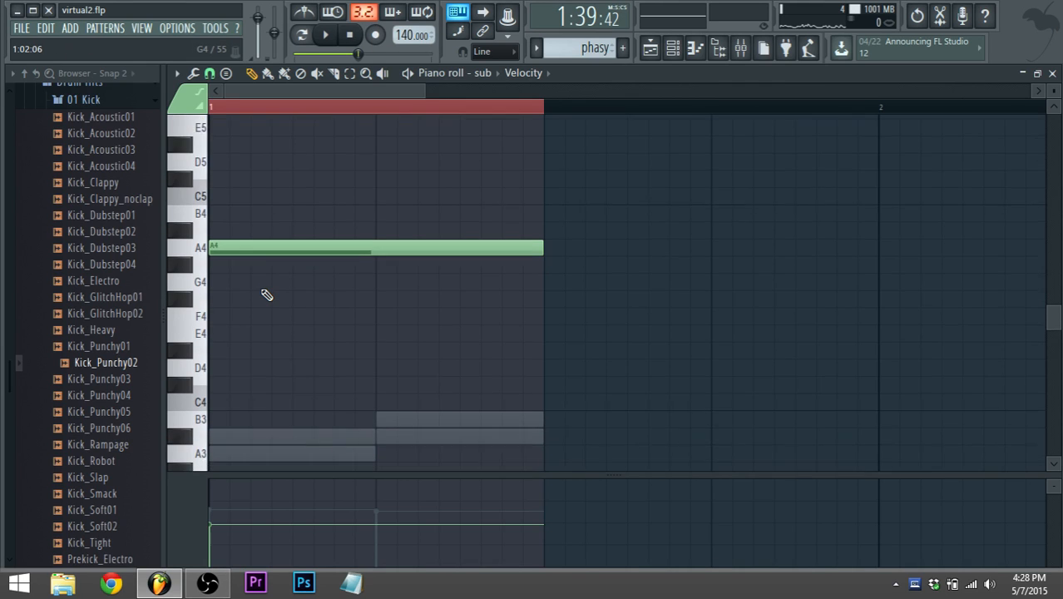
click(198, 190)
click(236, 166)
right_click(252, 178)
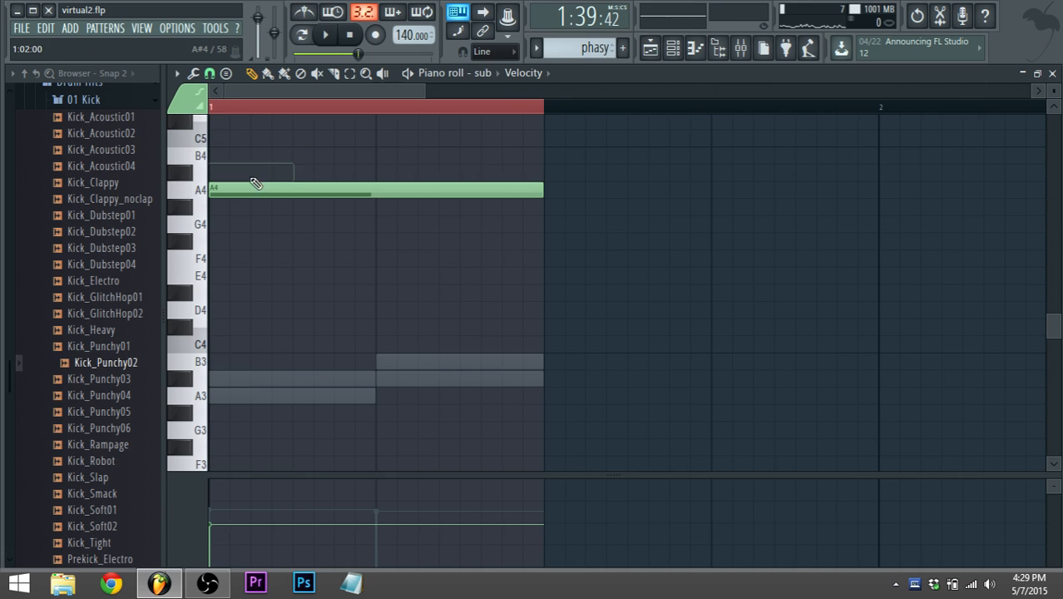
Step: Return to the Mixer and reopen the phasey track's Fruity parametric EQ 2
click(649, 49)
drag(587, 90, 580, 95)
click(783, 48)
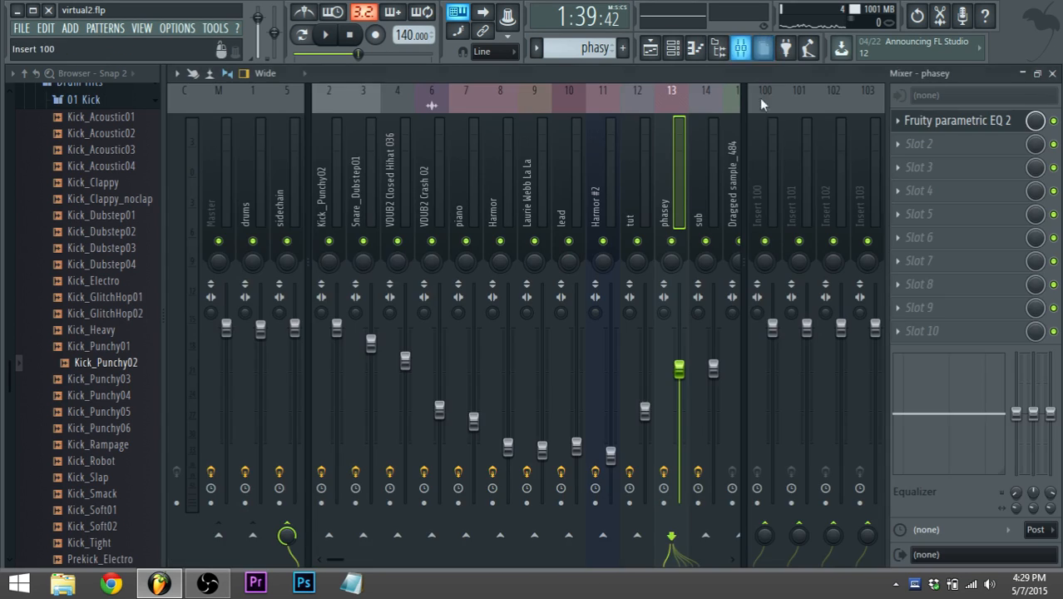
click(957, 122)
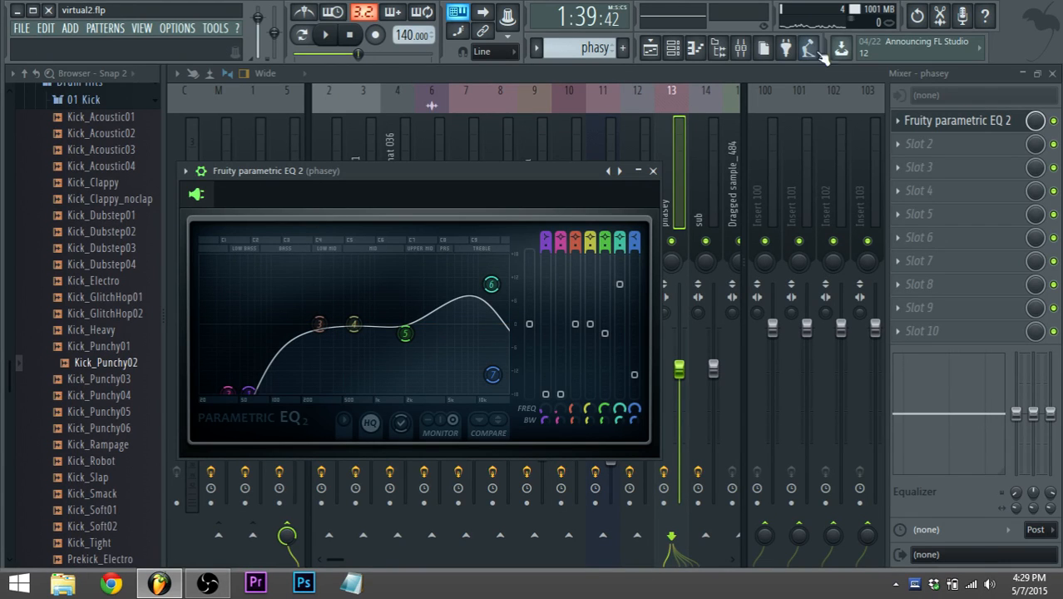
Step: Play the arrangement in the Playlist from the phasy fill at bar 59 towards the vocodex fill
click(651, 48)
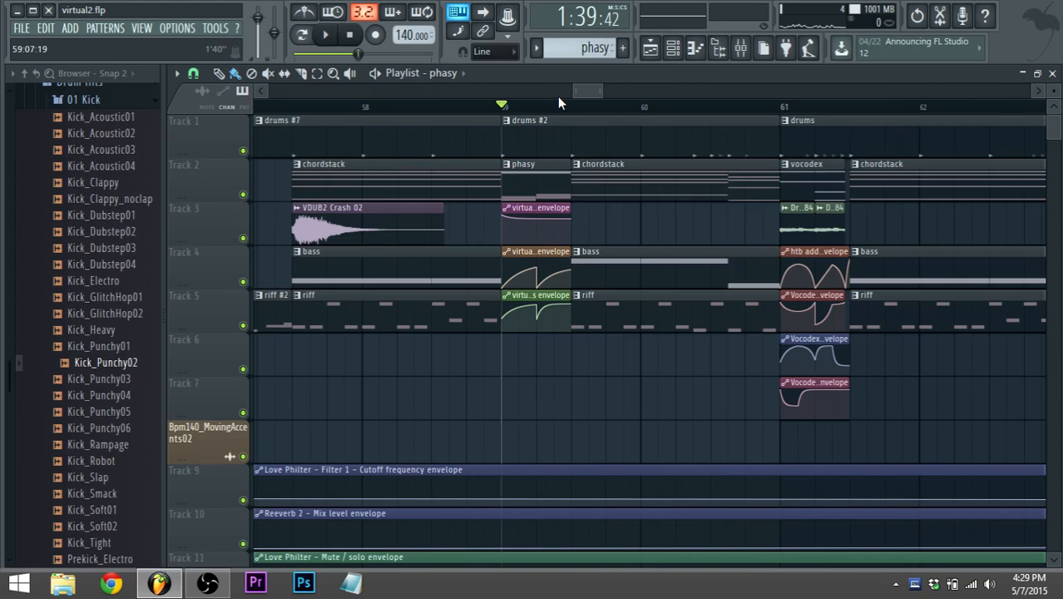
key(space)
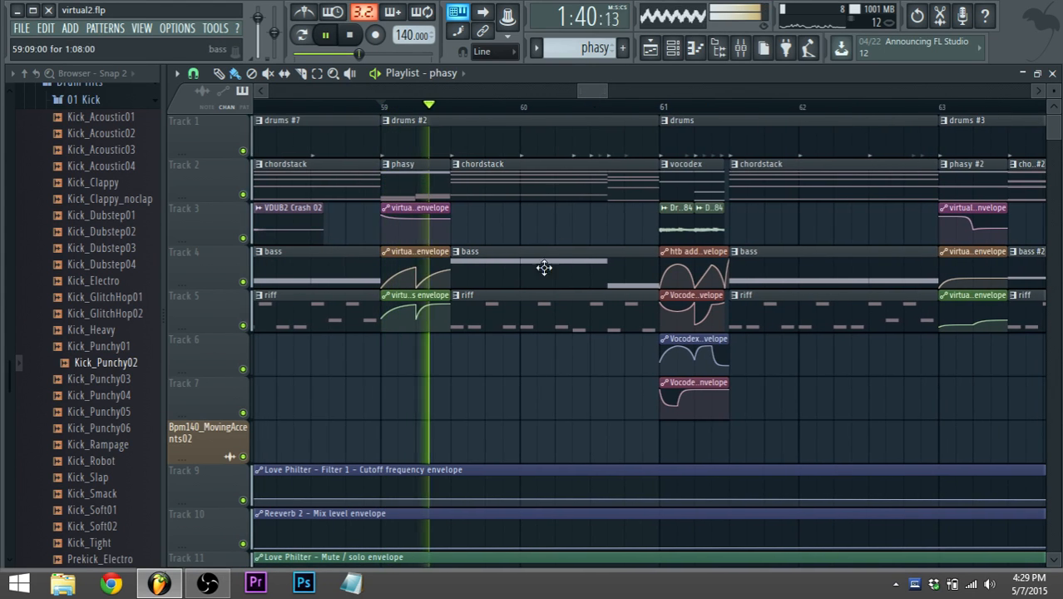
scroll(542, 283, down, 3)
scroll(572, 231, down, 1)
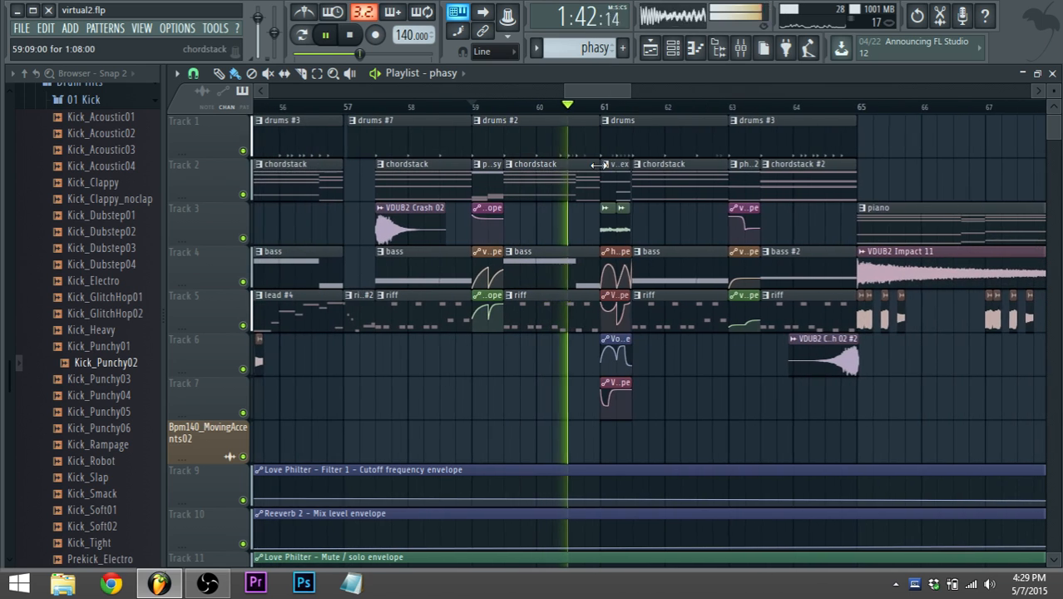
drag(595, 91, 601, 91)
key(space)
Step: Place the playhead at bar 61 and audition the vocodex fill while checking its clips and the Channel rack
scroll(598, 122, up, 3)
click(443, 106)
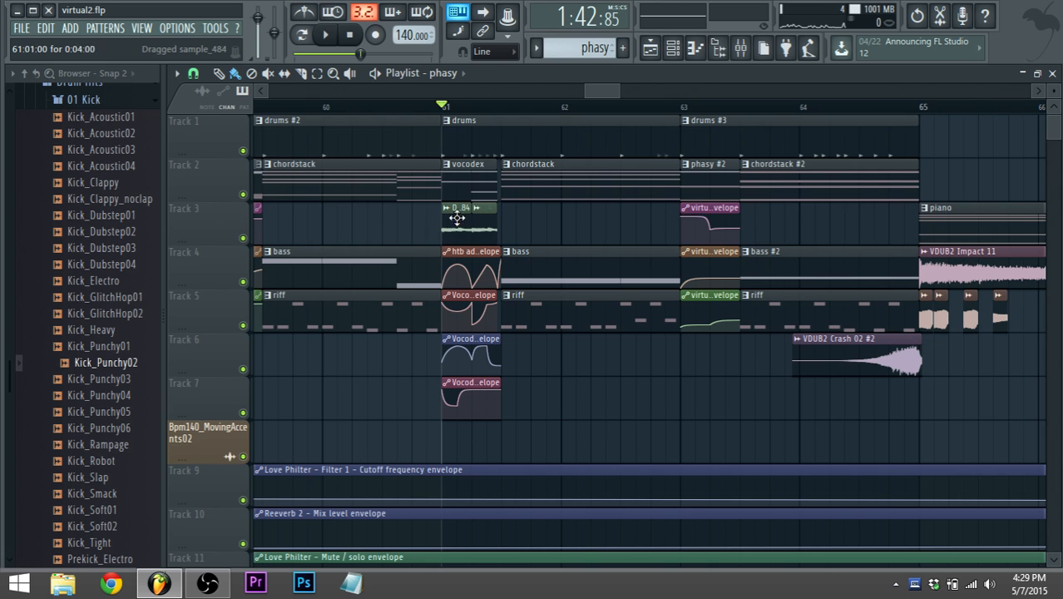
scroll(449, 239, up, 4)
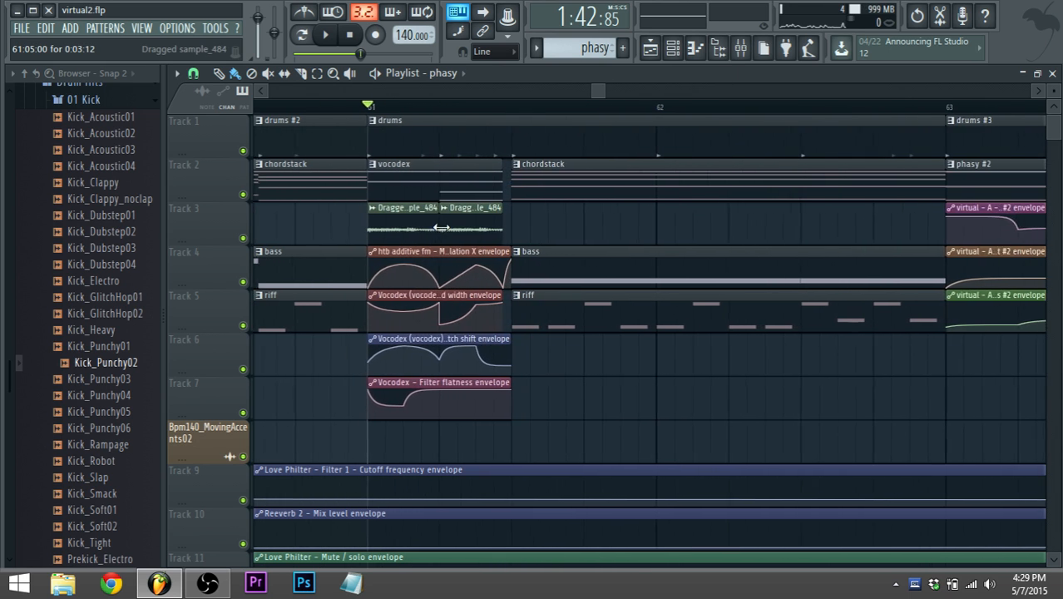
scroll(437, 226, down, 3)
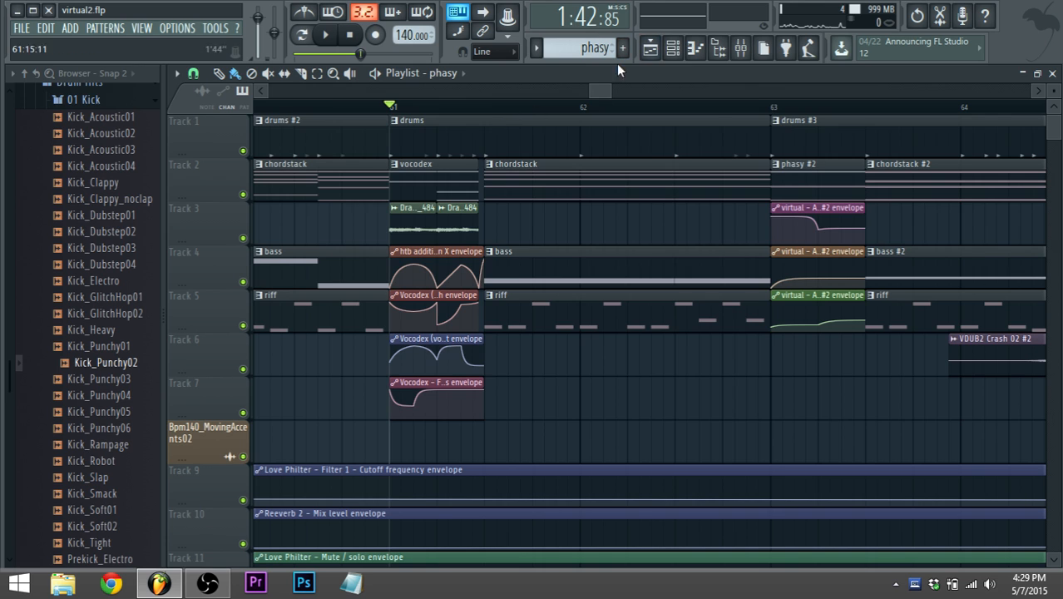
click(674, 47)
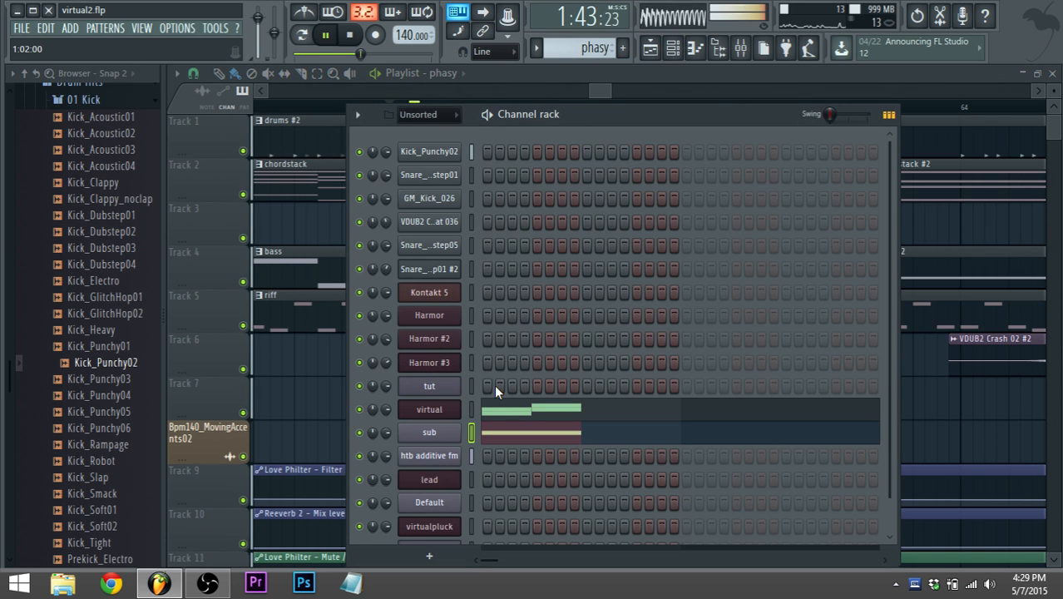
click(598, 91)
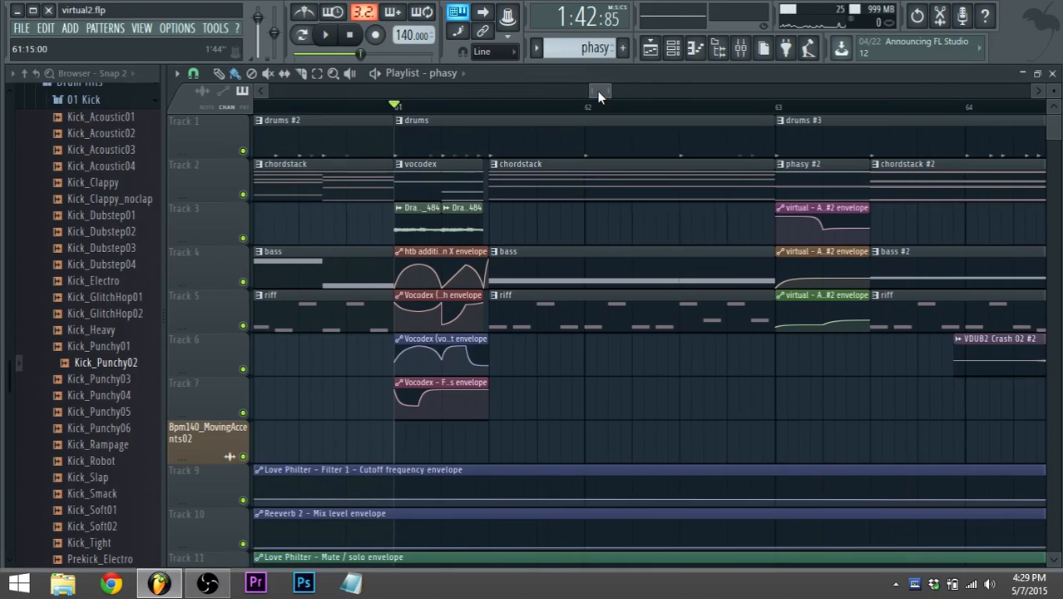
Step: Pick the vocodex pattern and make a Playlist time selection over its fill, from 61:01:00 to 61:10:00
click(409, 172)
scroll(415, 152, up, 3)
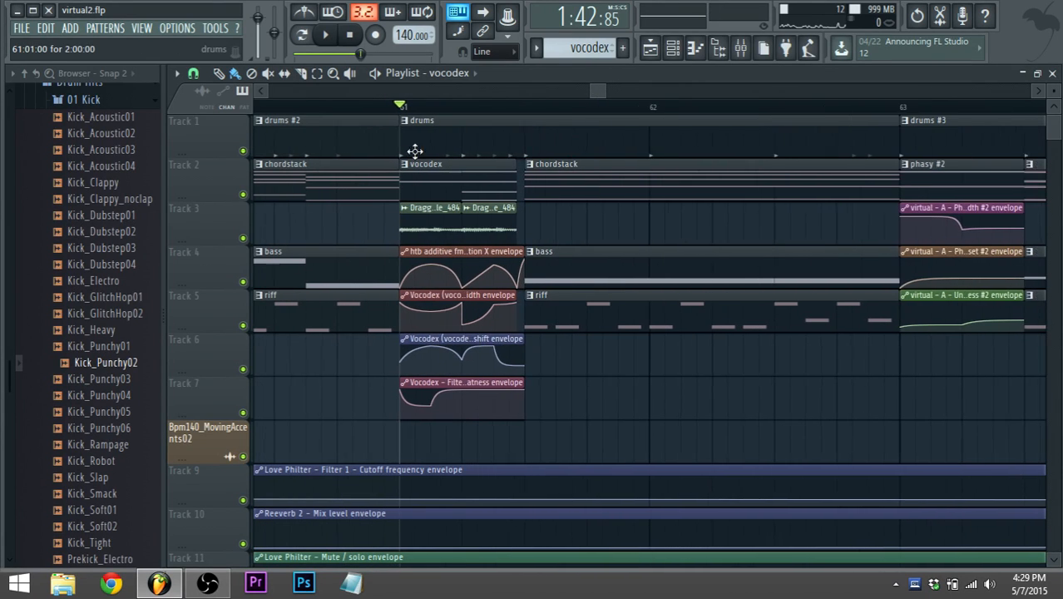
mouse_move(417, 114)
mouse_down()
mouse_move(513, 120)
mouse_move(403, 112)
mouse_up()
scroll(466, 131, down, 8)
scroll(566, 129, up, 6)
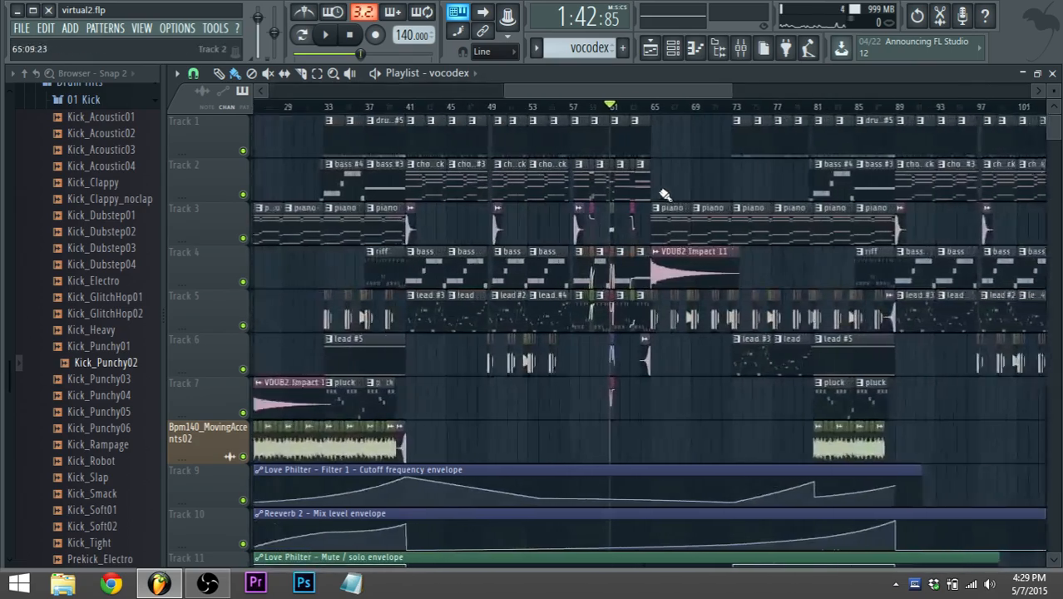
click(569, 111)
drag(568, 116, 593, 111)
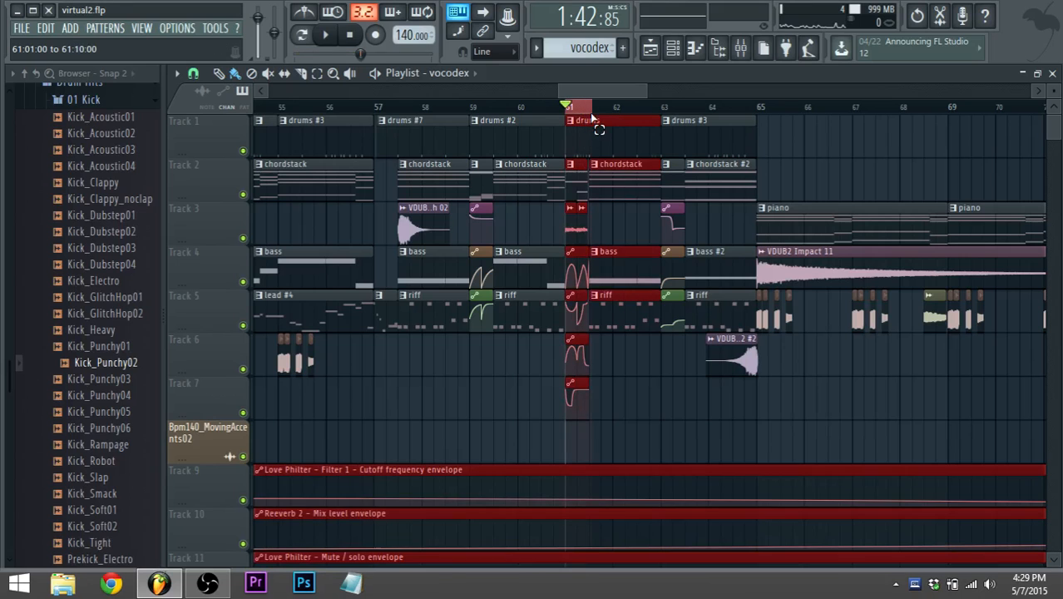
scroll(585, 151, up, 3)
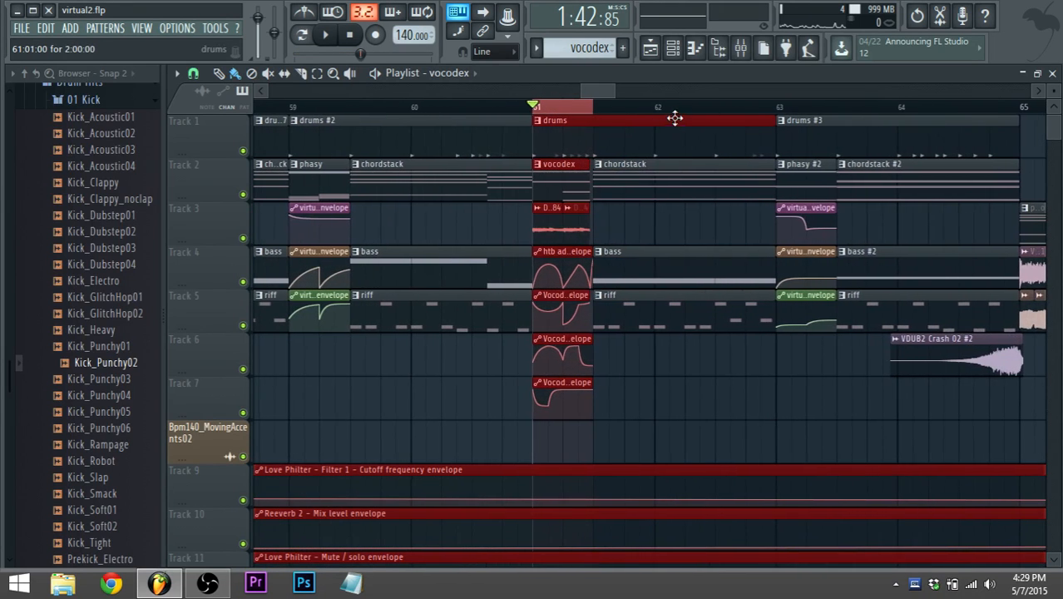
Step: Audition the selected fill in the Mixer and open the vocodex track's Fruity parametric EQ 2
click(741, 48)
key(space)
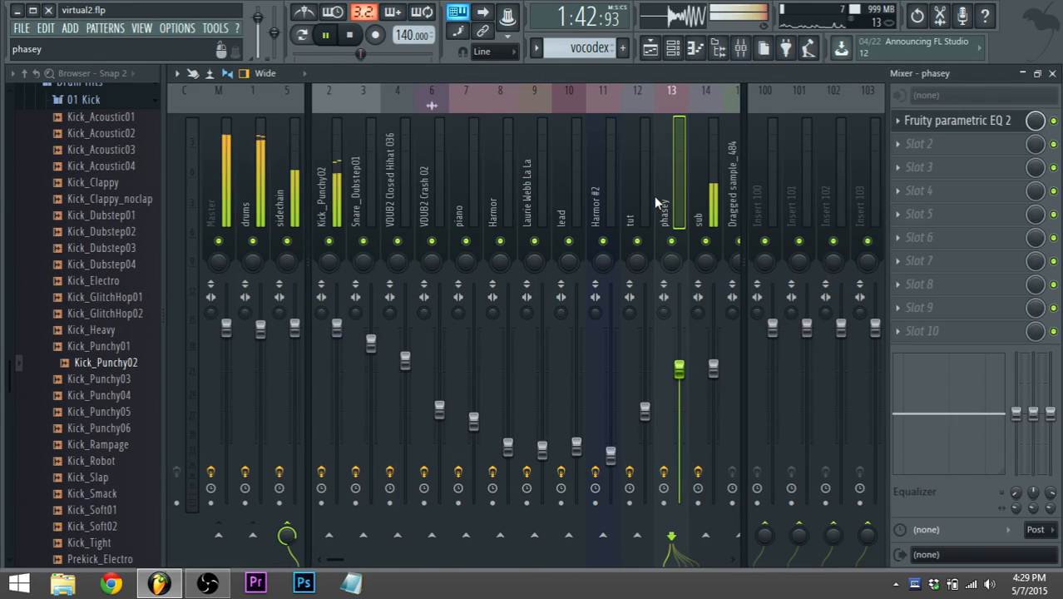
scroll(657, 199, down, 5)
key(space)
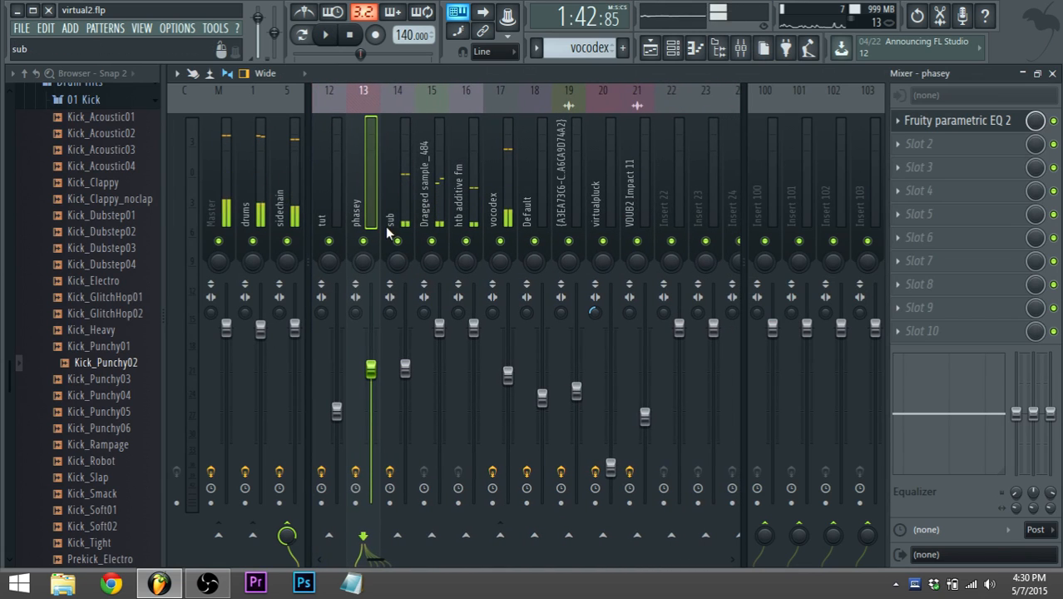
click(441, 210)
click(487, 218)
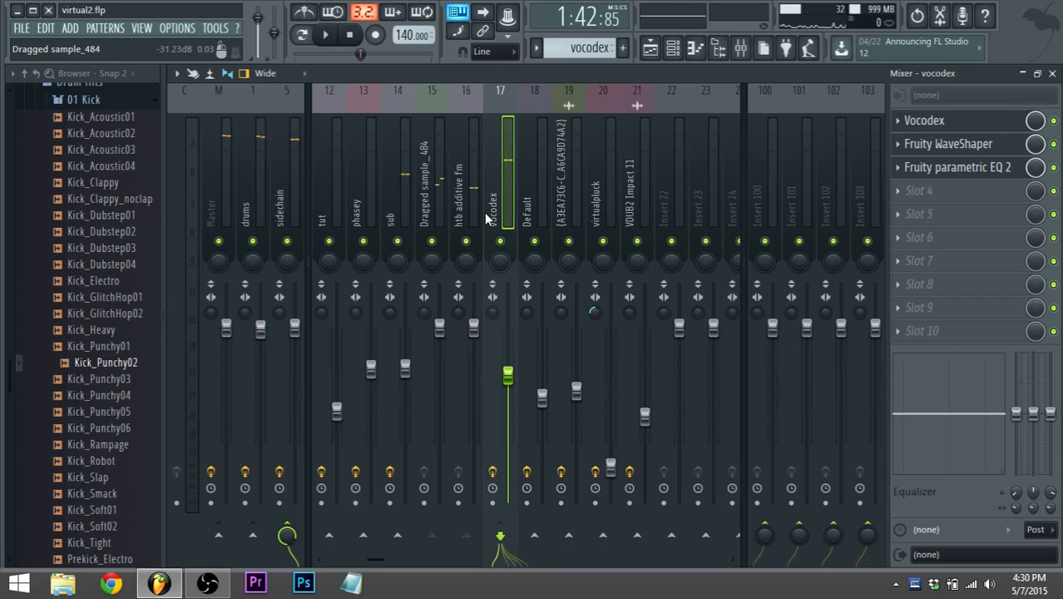
click(940, 169)
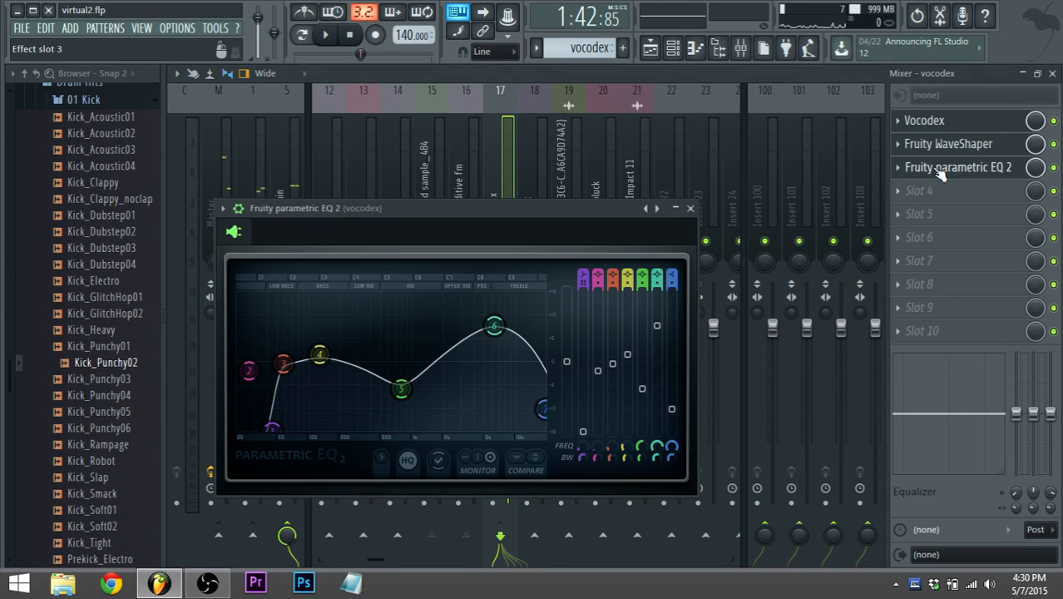
Step: Raise band 1 of the vocodex track's EQ to 53 Hz and audition the fill
key(space)
key(space)
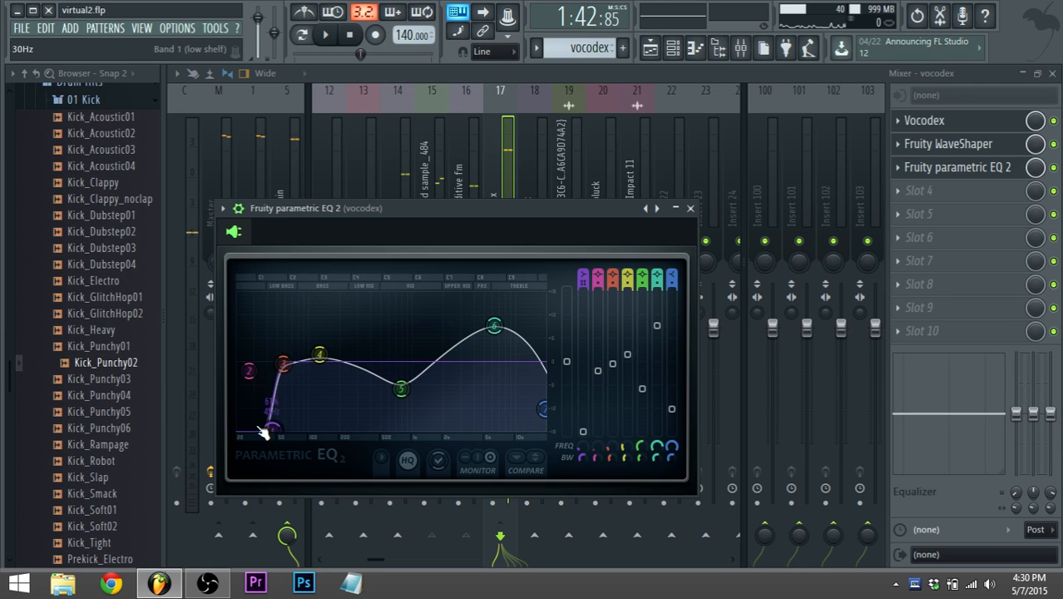
drag(275, 427, 281, 428)
key(space)
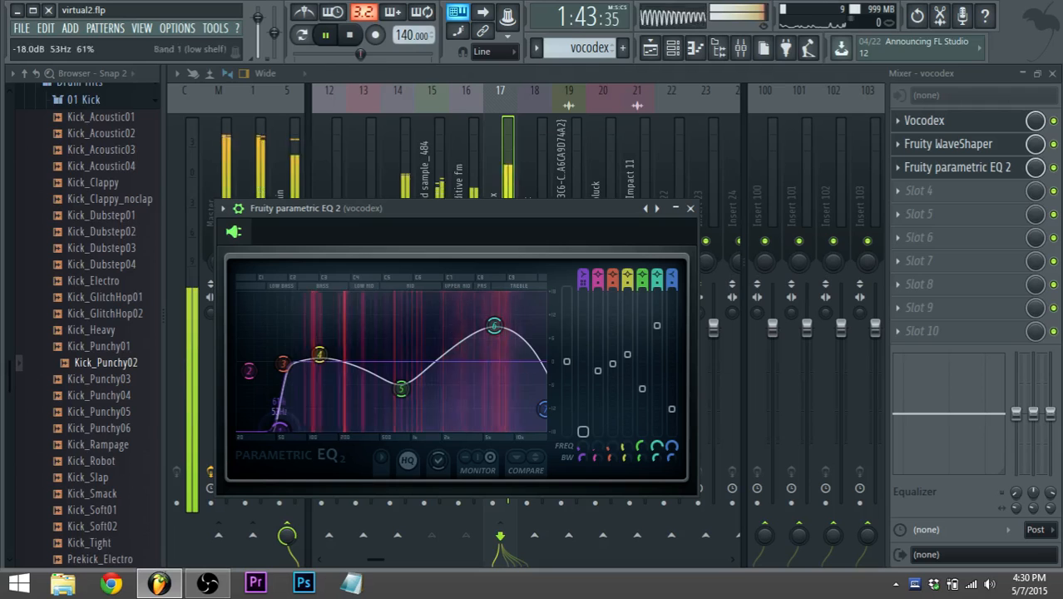
key(space)
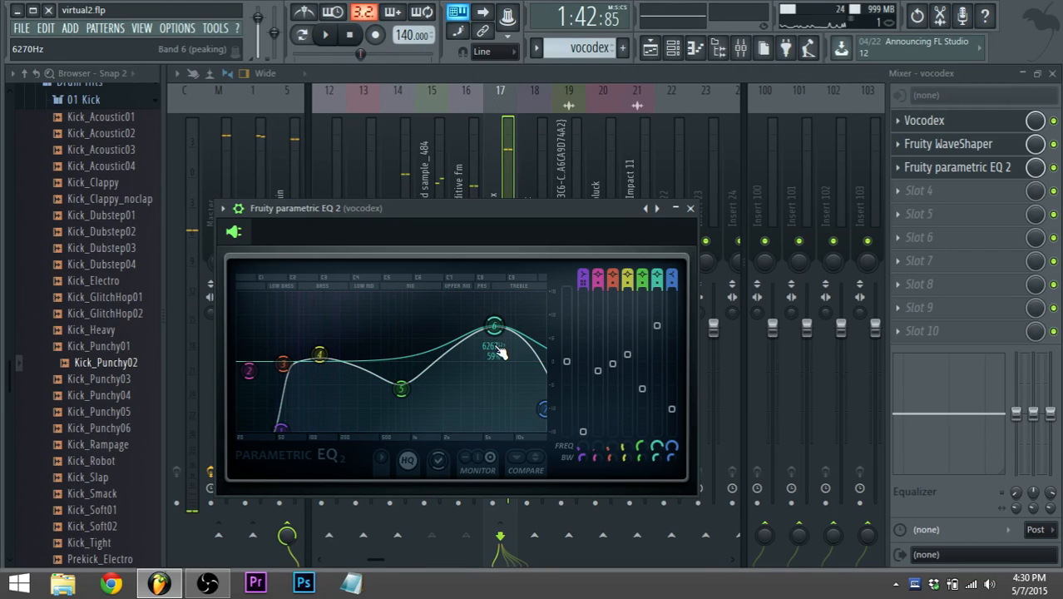
Step: Inspect the vocodex track's Fruity WaveShaper curve, open its Vocodex plugin and audition the fill
click(957, 144)
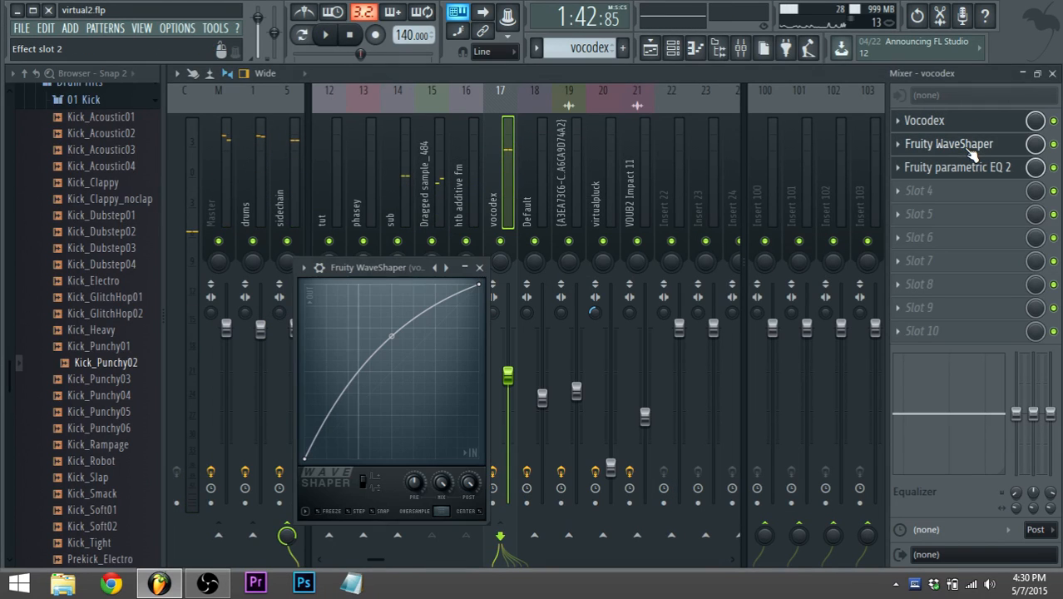
click(925, 121)
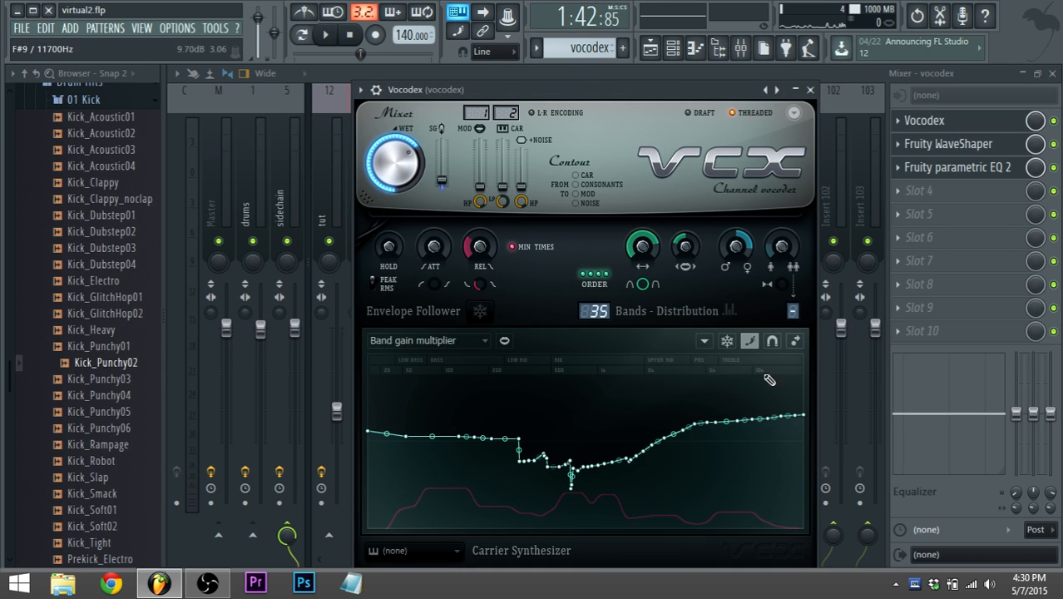
key(space)
key(space)
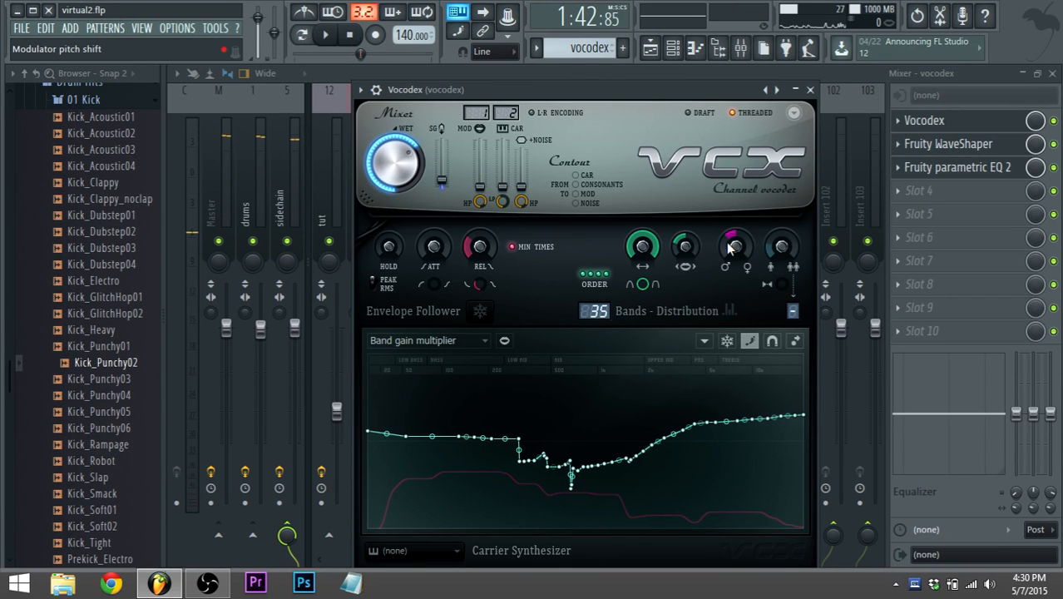
Step: Replay the fill while watching Vocodex's automated modulator pitch shift
key(space)
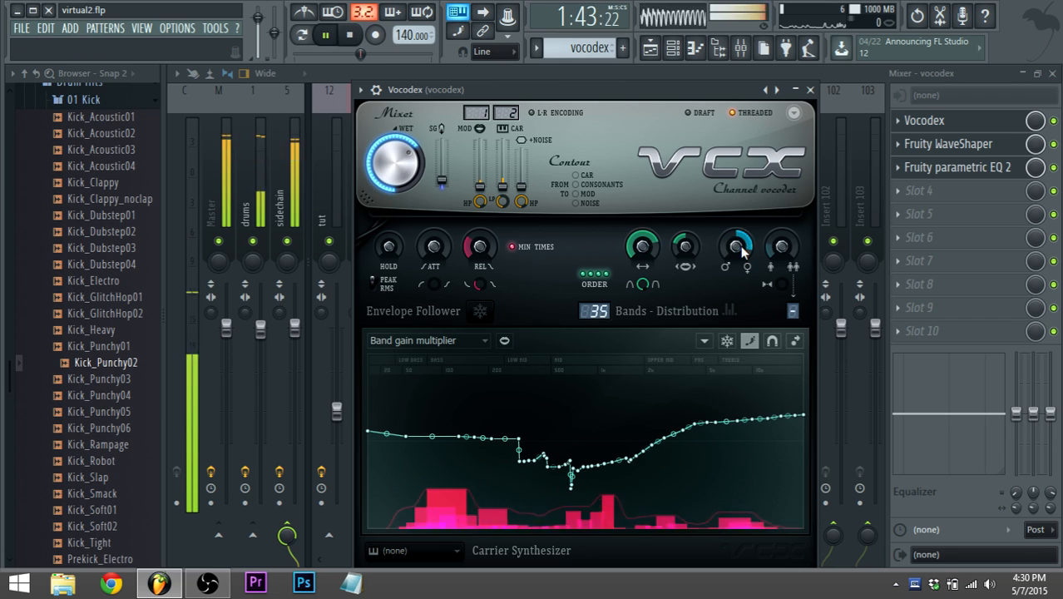
key(space)
key(space)
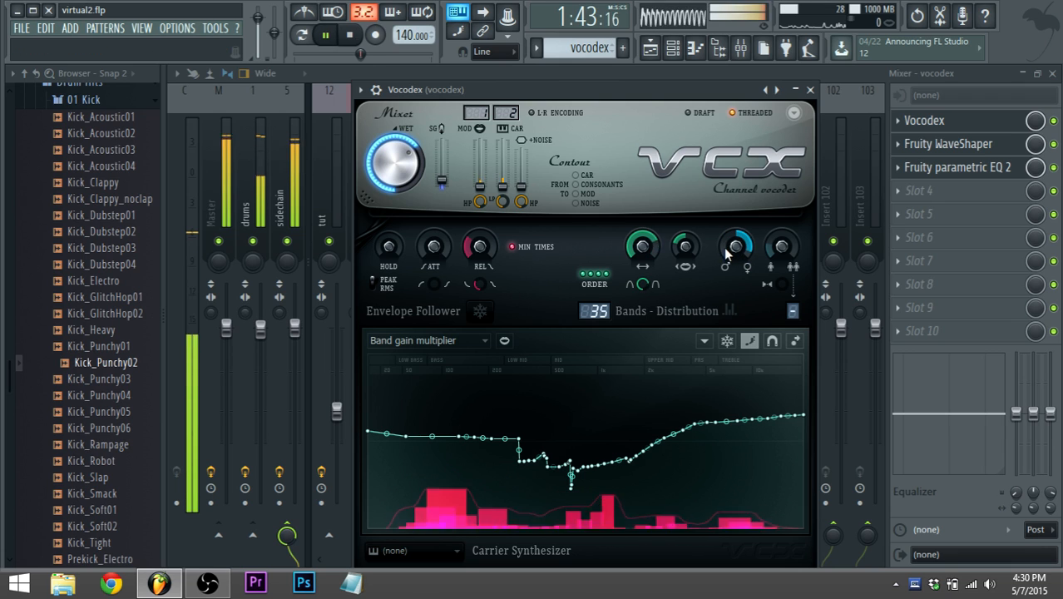
key(space)
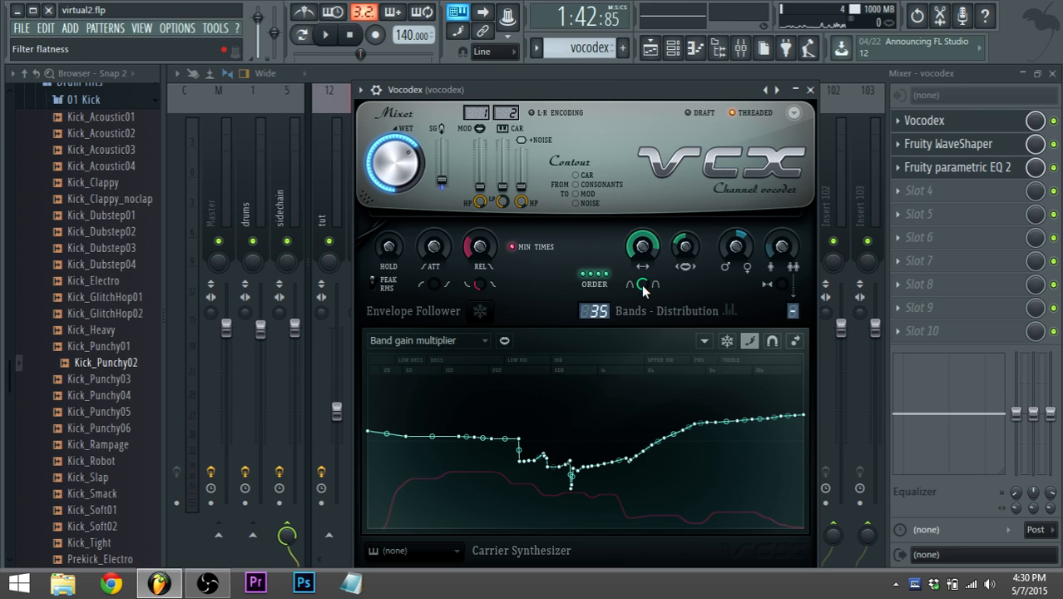
Step: Audition the fill while checking Vocodex's filter flatness and band width automation, and inspect its envelope follower's release settings
key(space)
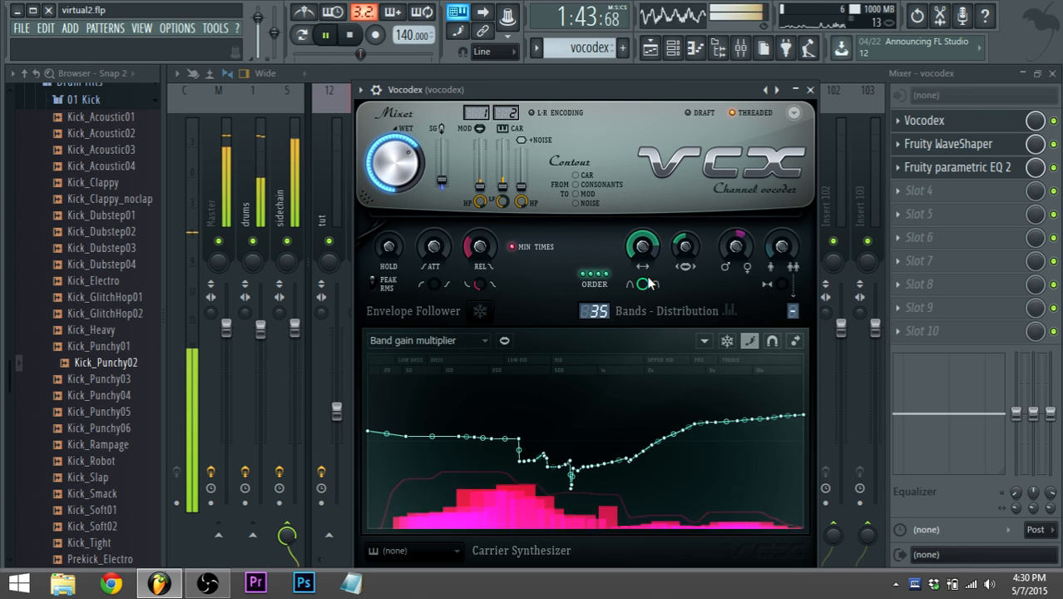
key(space)
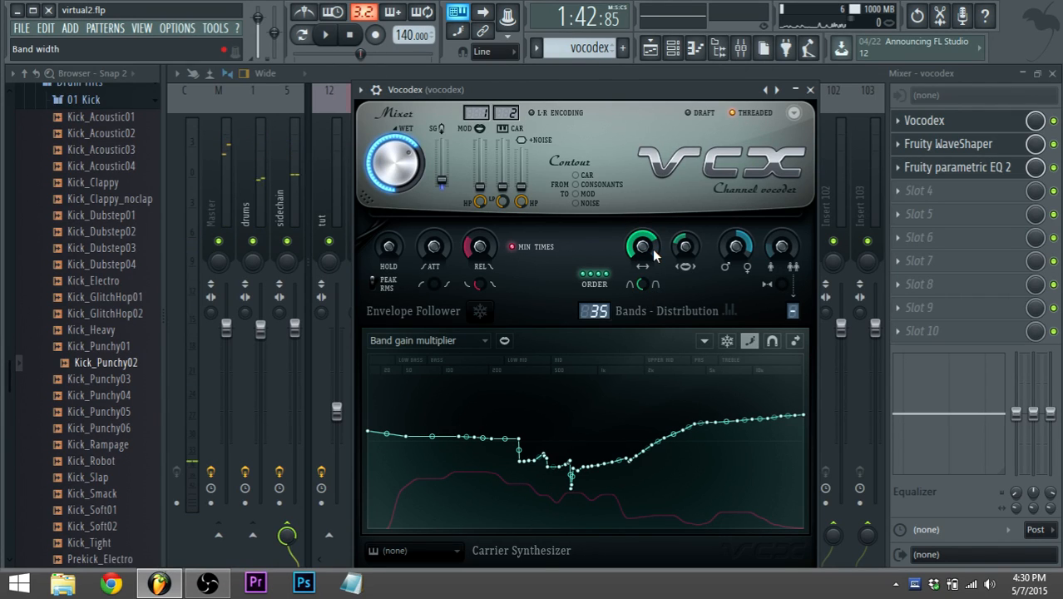
key(space)
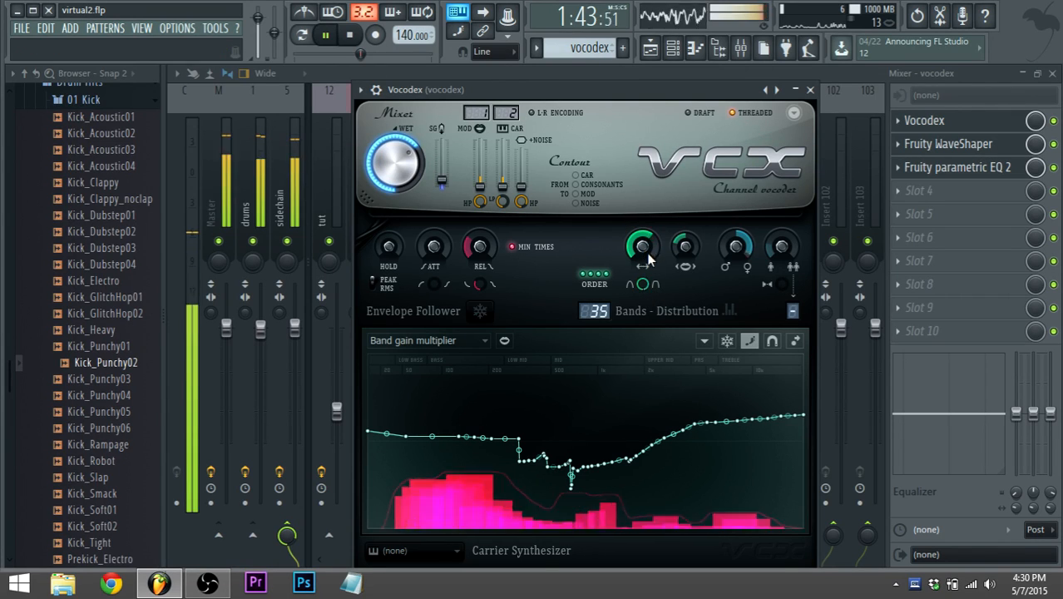
key(space)
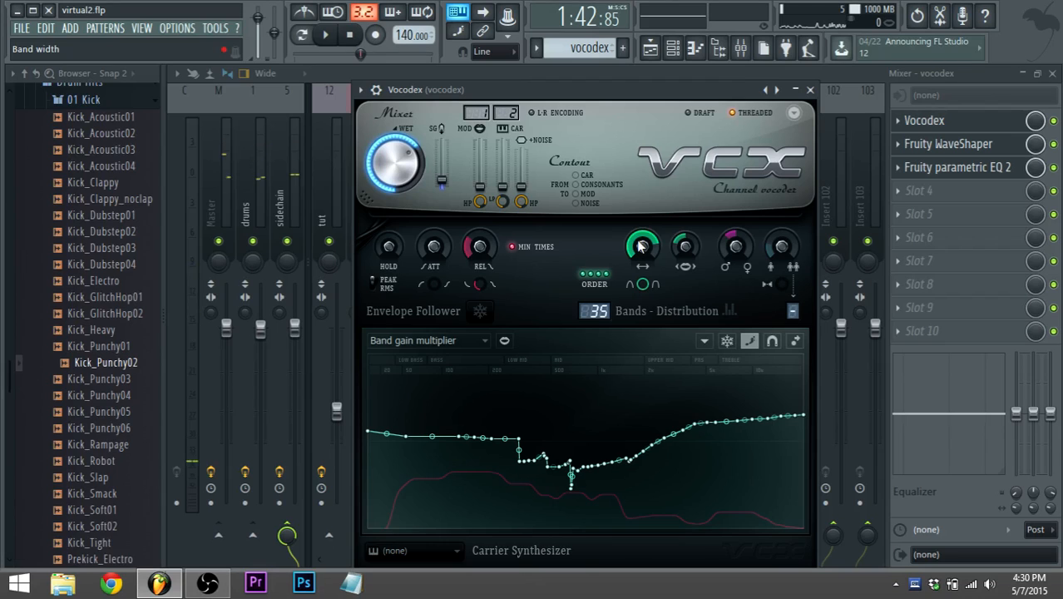
key(space)
key(space)
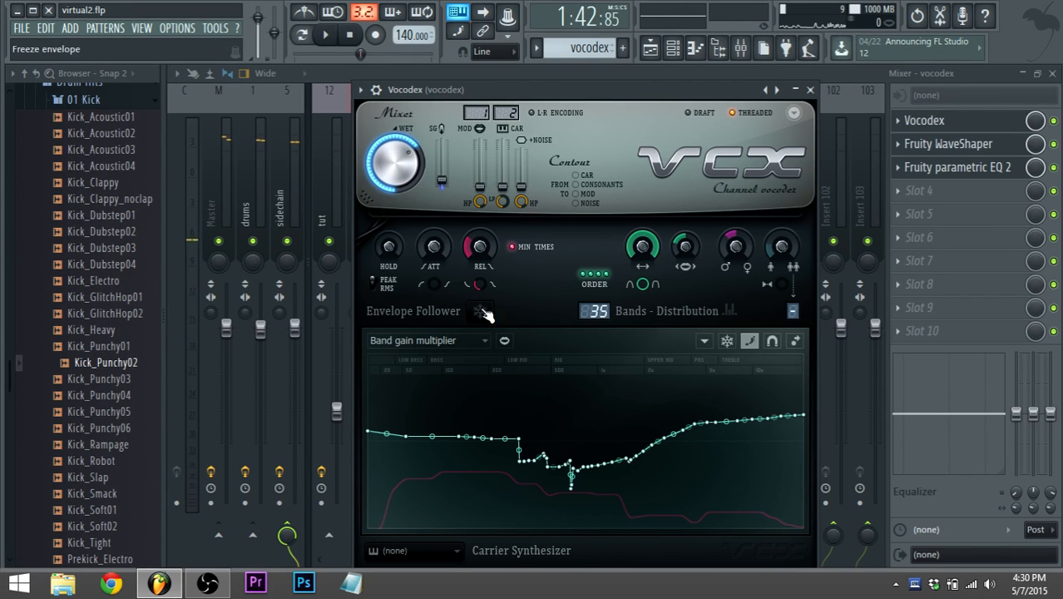
click(477, 284)
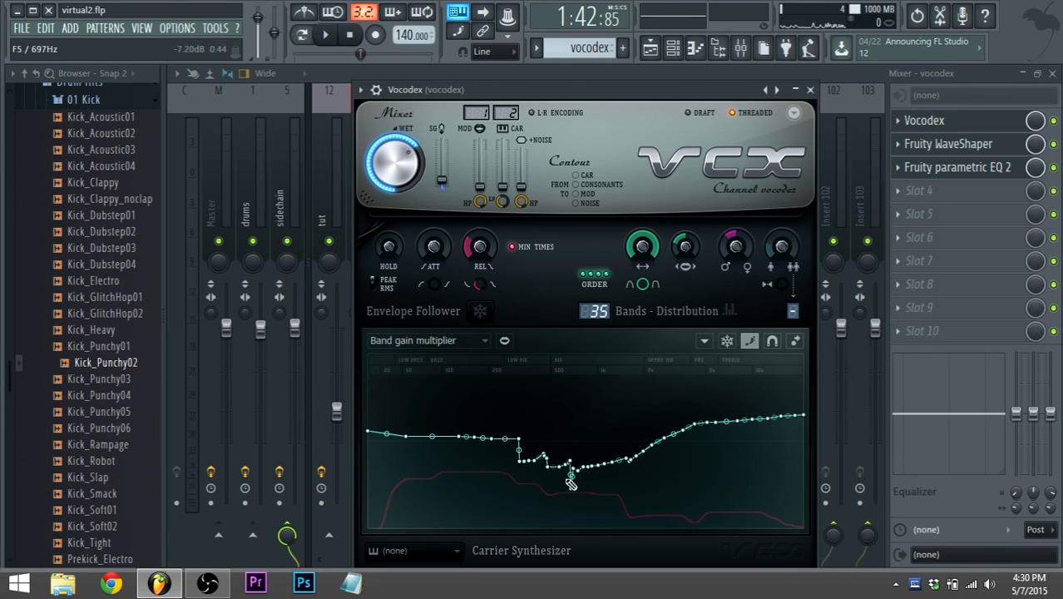
Step: Redraw Vocodex's band gain multiplier curve from the mid bands up, boosting the high bands, while auditioning the fill
mouse_move(570, 466)
mouse_down()
mouse_move(615, 453)
mouse_move(582, 467)
mouse_up()
key(space)
mouse_move(657, 451)
mouse_down()
mouse_move(732, 379)
mouse_move(584, 458)
mouse_move(752, 394)
mouse_up()
drag(665, 433, 794, 392)
key(space)
Step: Check Vocodex's band distribution curve, and redraw the upper half of its band width curve while auditioning the fill
click(485, 343)
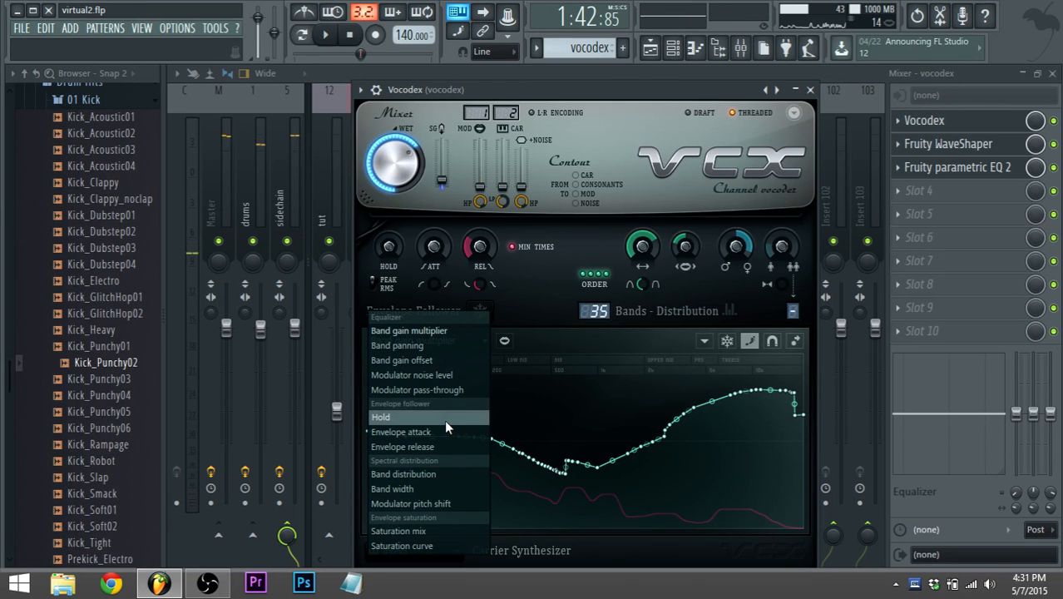
click(426, 474)
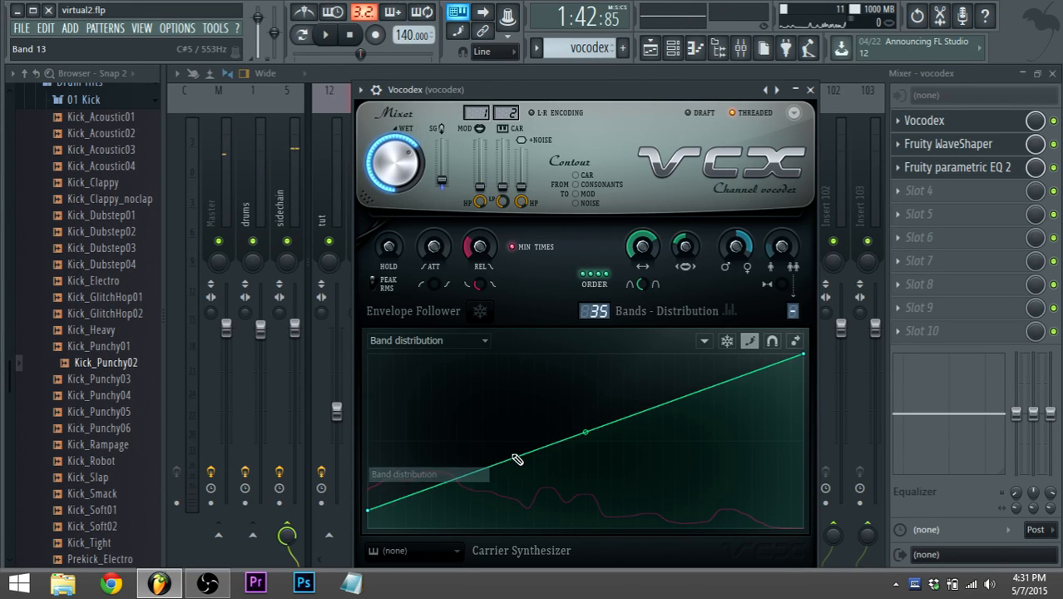
click(457, 343)
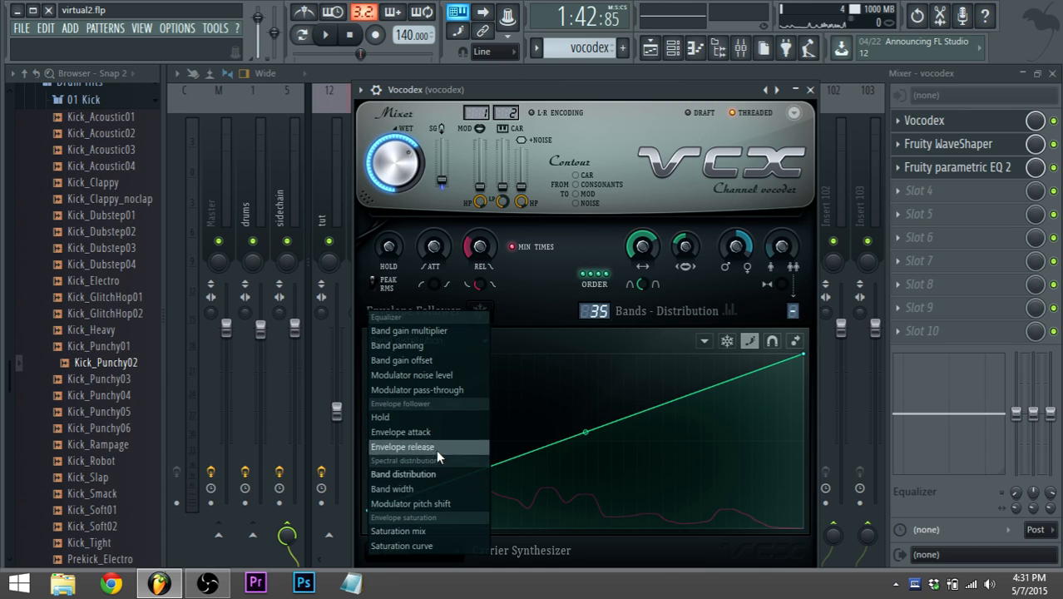
click(435, 485)
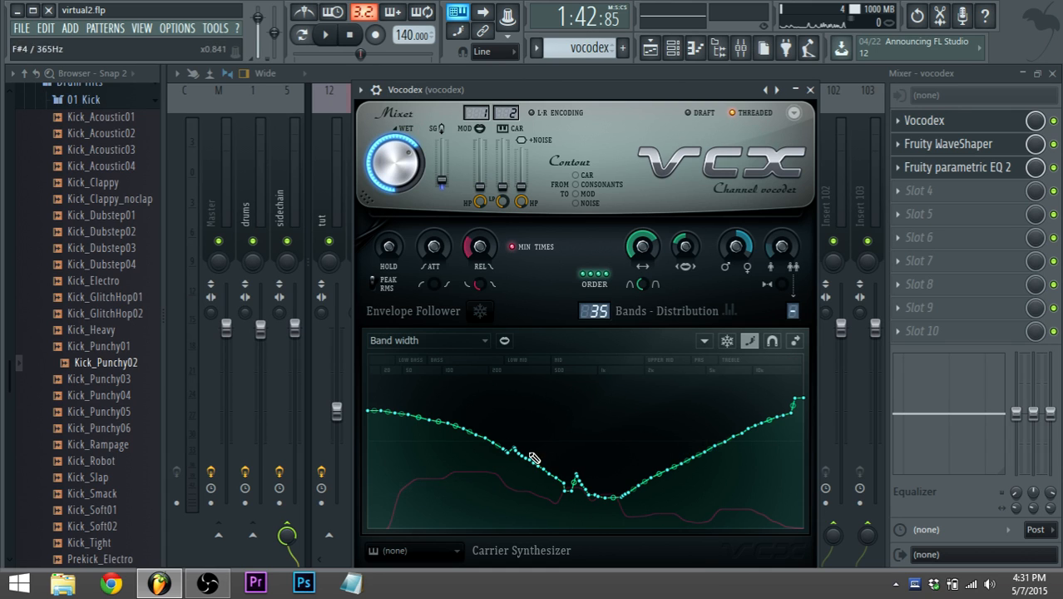
drag(680, 464, 778, 414)
key(space)
drag(633, 487, 815, 395)
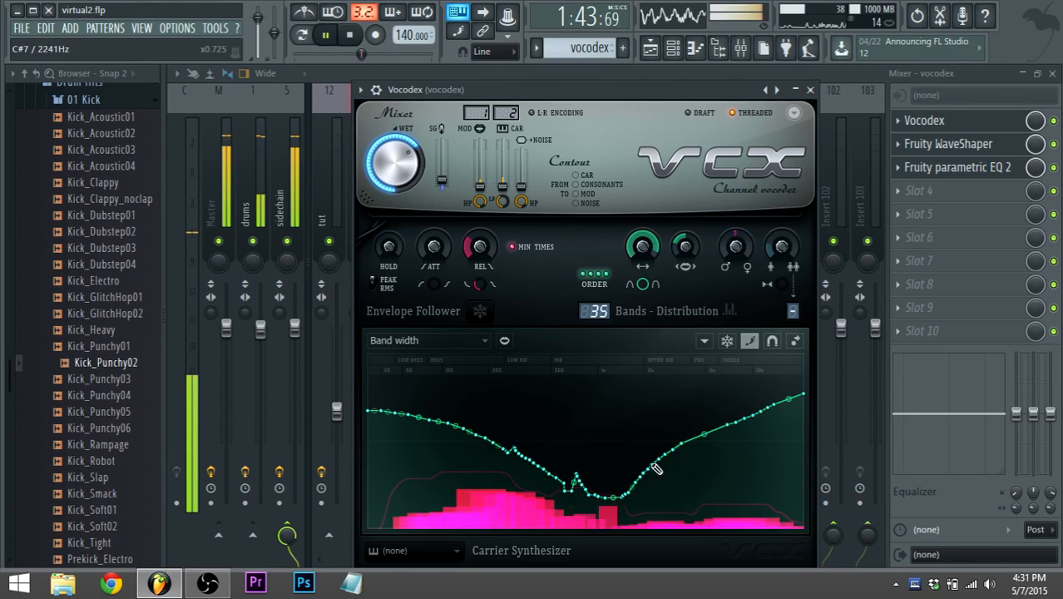
drag(649, 468, 807, 435)
drag(663, 458, 814, 428)
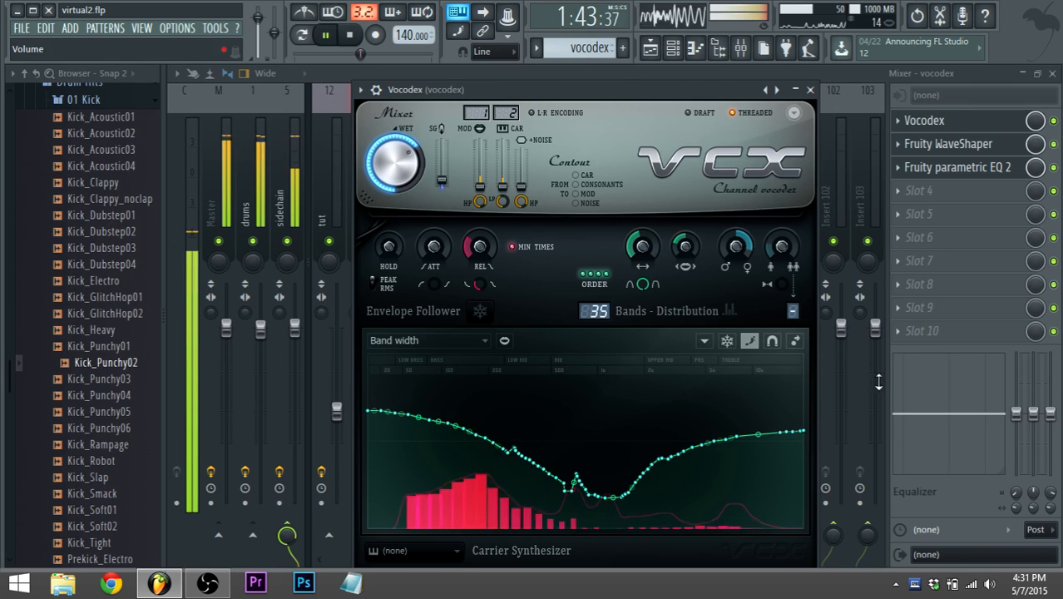
key(space)
Step: Redraw the mid-to-high part of Vocodex's modulator pitch shift curve and audition the fill
click(477, 342)
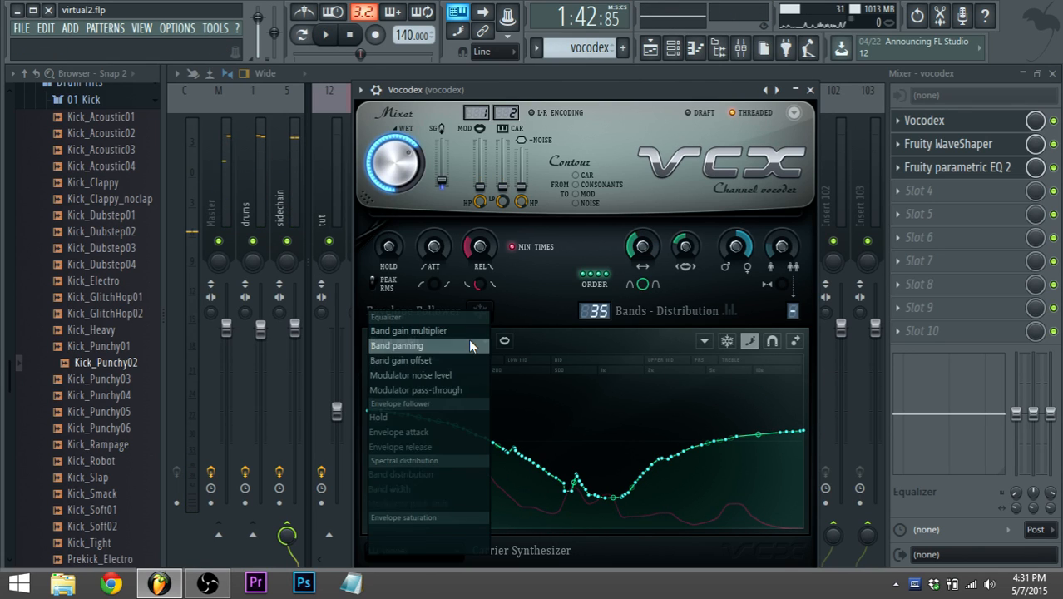
click(400, 501)
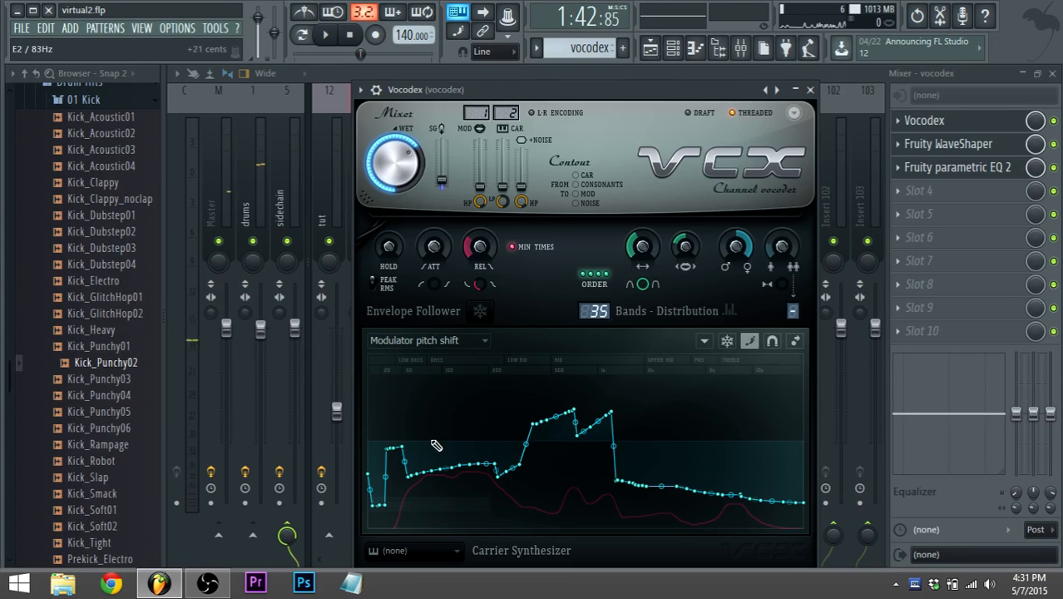
key(space)
mouse_move(587, 428)
mouse_down()
mouse_move(618, 369)
mouse_move(655, 357)
mouse_move(627, 423)
mouse_move(661, 445)
mouse_move(610, 418)
mouse_move(653, 444)
mouse_up()
key(space)
key(space)
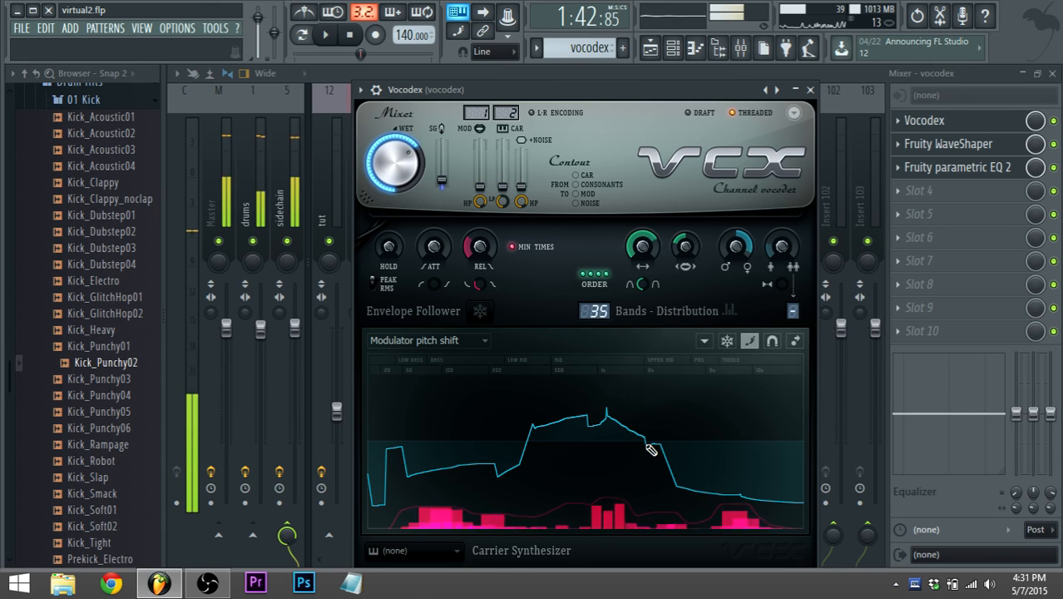
key(space)
key(space)
key(space)
Step: Return to the playlist, clear the clip selection and examine the vocodex fill's automation clips
click(651, 52)
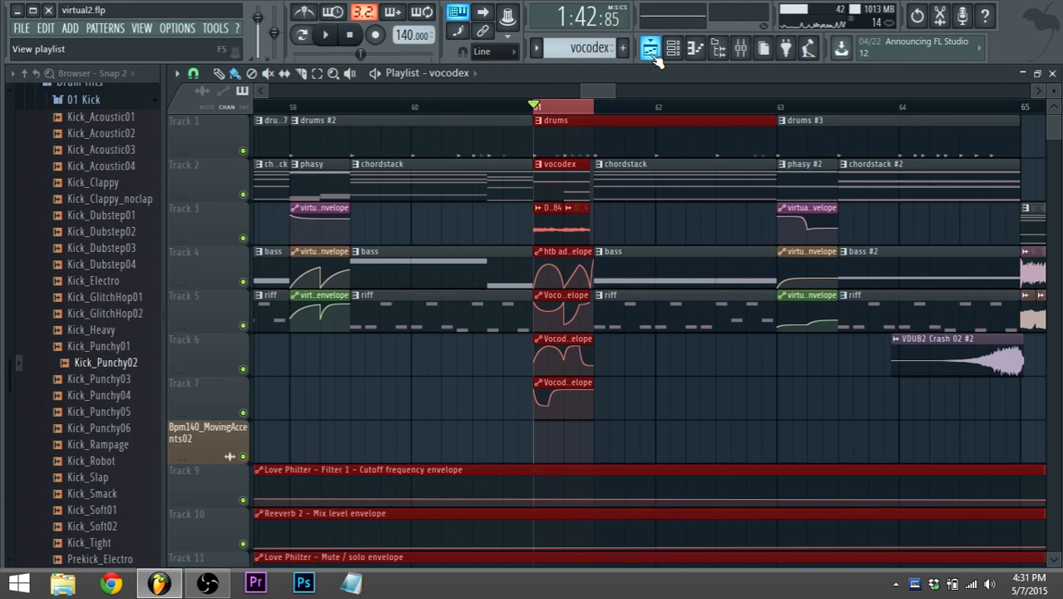
ctrl+click(572, 421)
scroll(570, 417, up, 2)
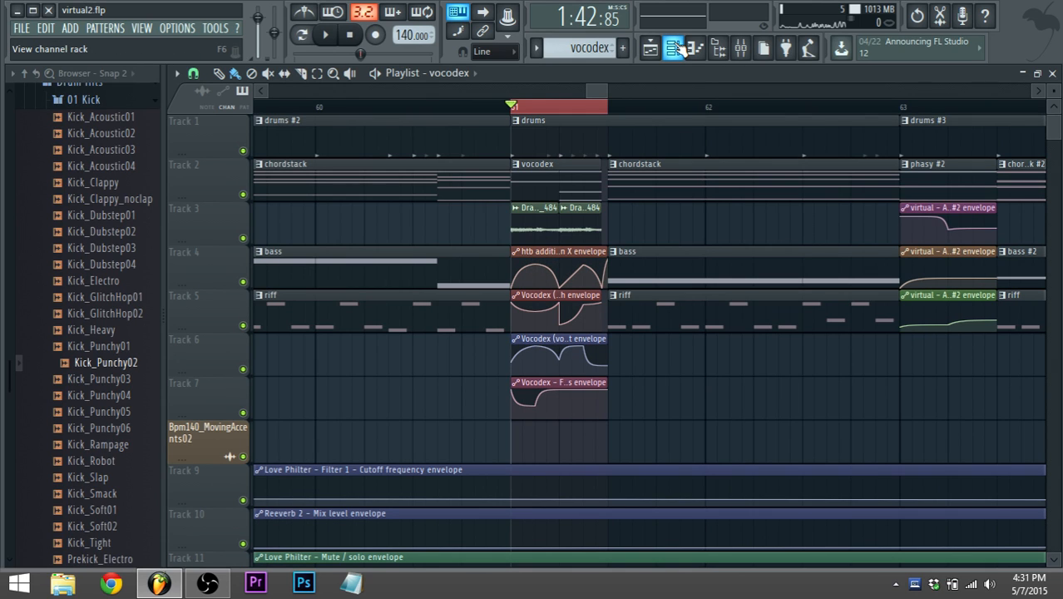
scroll(544, 308, up, 3)
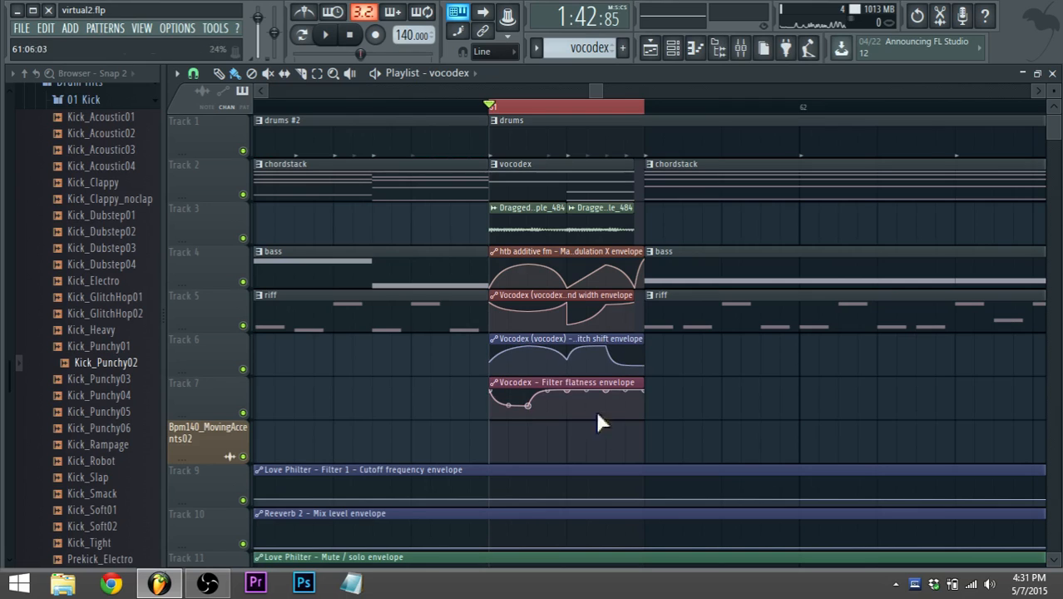
Step: Open the htb additive fm channel's Sytrus synth and view the oscillators of operators 3, 2 and 1
click(675, 48)
scroll(429, 416, down, 2)
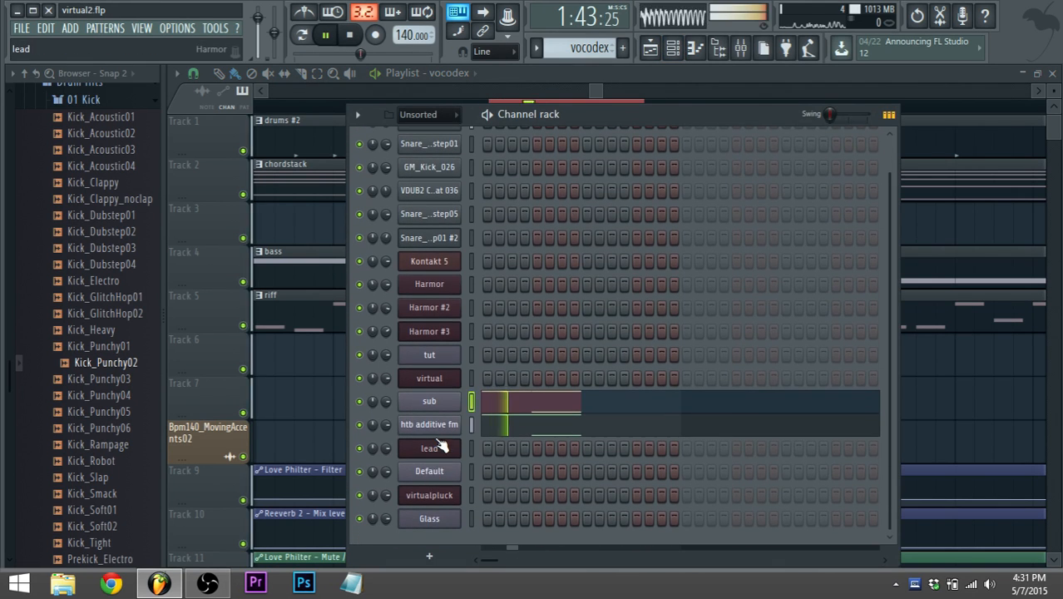
click(433, 425)
click(428, 144)
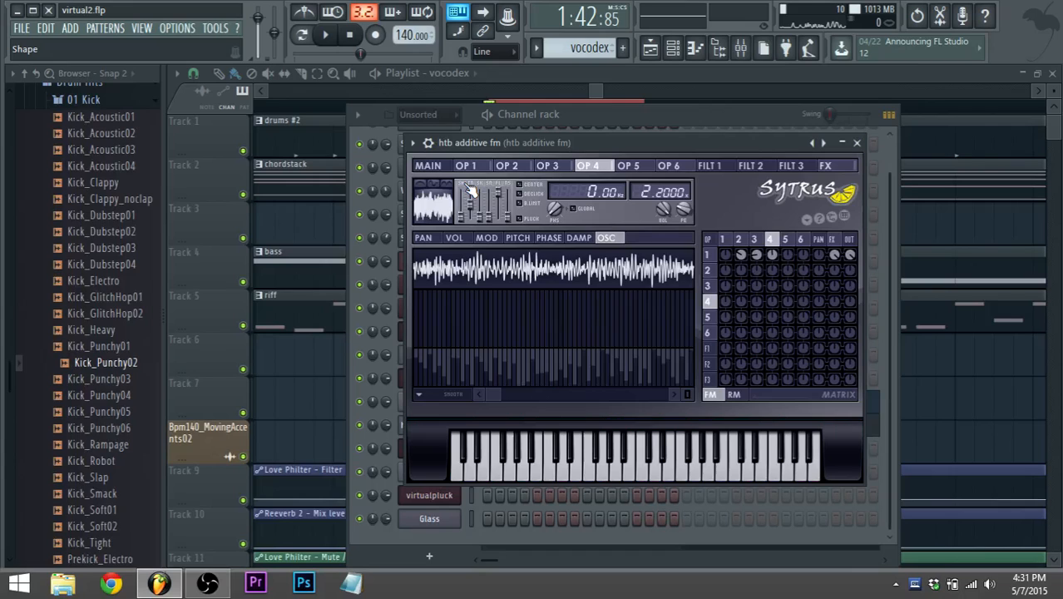
click(755, 240)
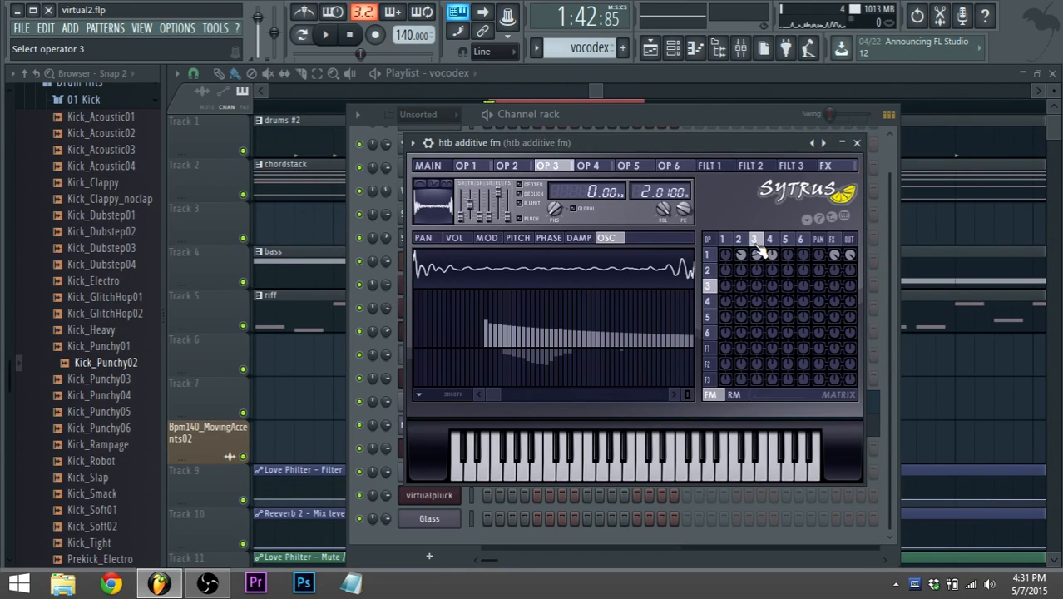
click(739, 240)
click(725, 241)
Step: Compare the oscillator waveforms and harmonics of Sytrus operators 2, 3 and 4
click(739, 241)
click(755, 241)
click(770, 239)
click(760, 241)
click(772, 241)
click(757, 241)
click(740, 239)
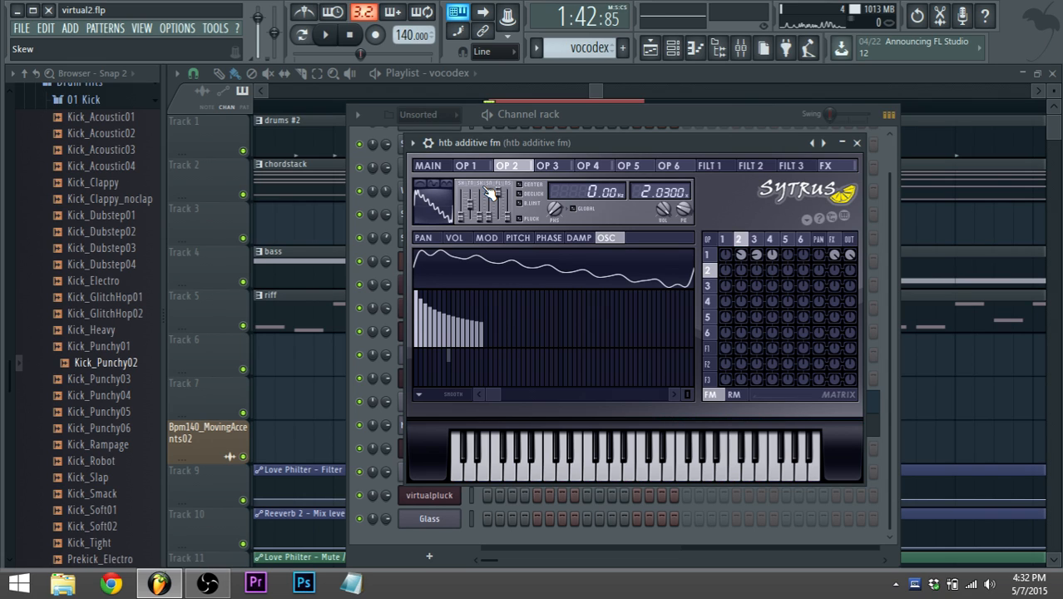
Step: Inspect operator 1's waveform against the harmonics and phases of operators 2, 3 and 4
click(726, 245)
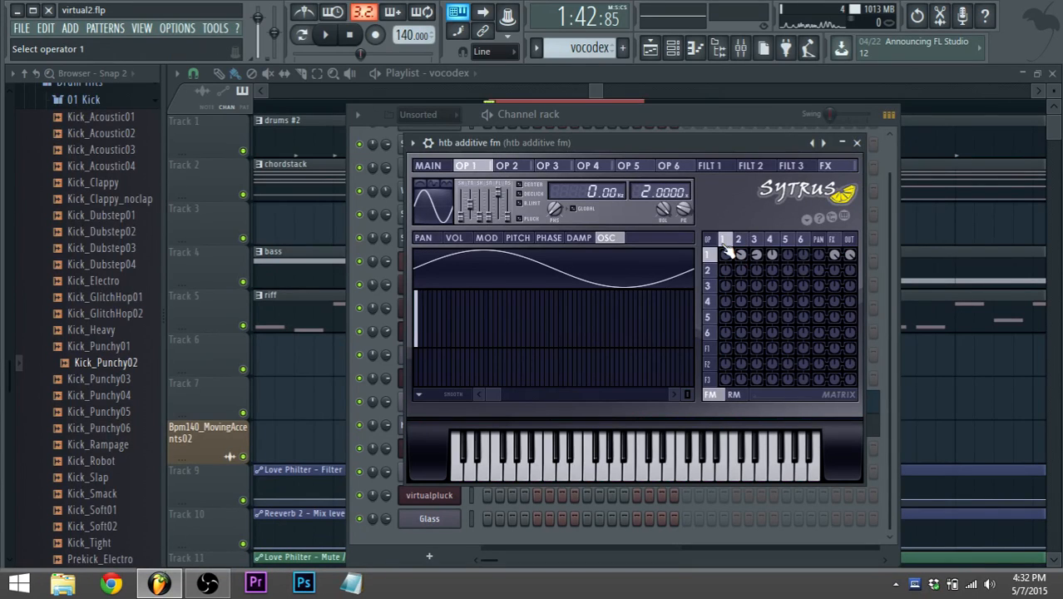
click(737, 244)
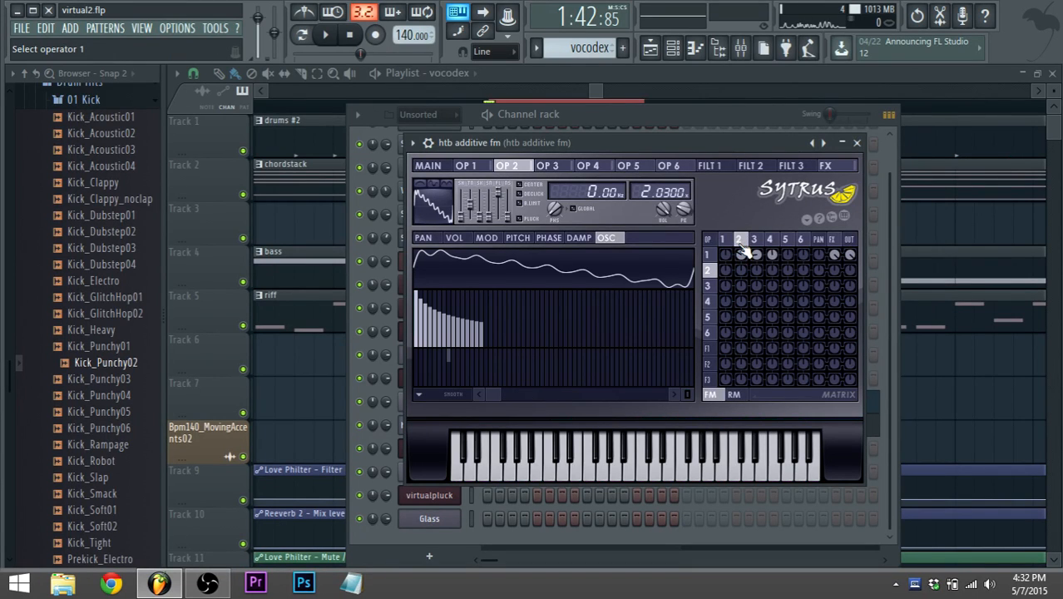
click(481, 169)
click(518, 169)
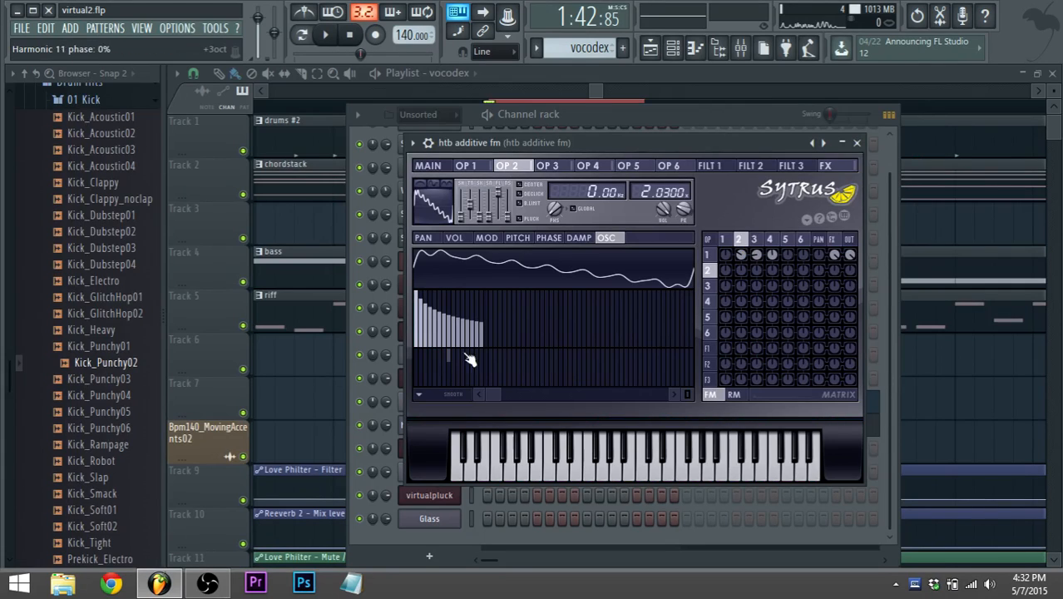
click(756, 238)
click(770, 240)
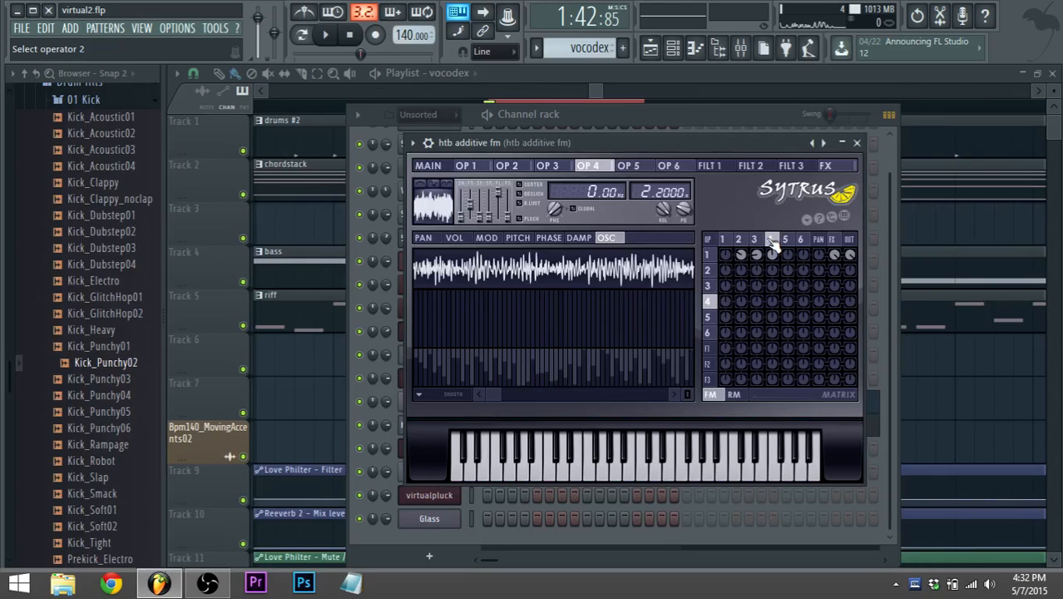
click(757, 239)
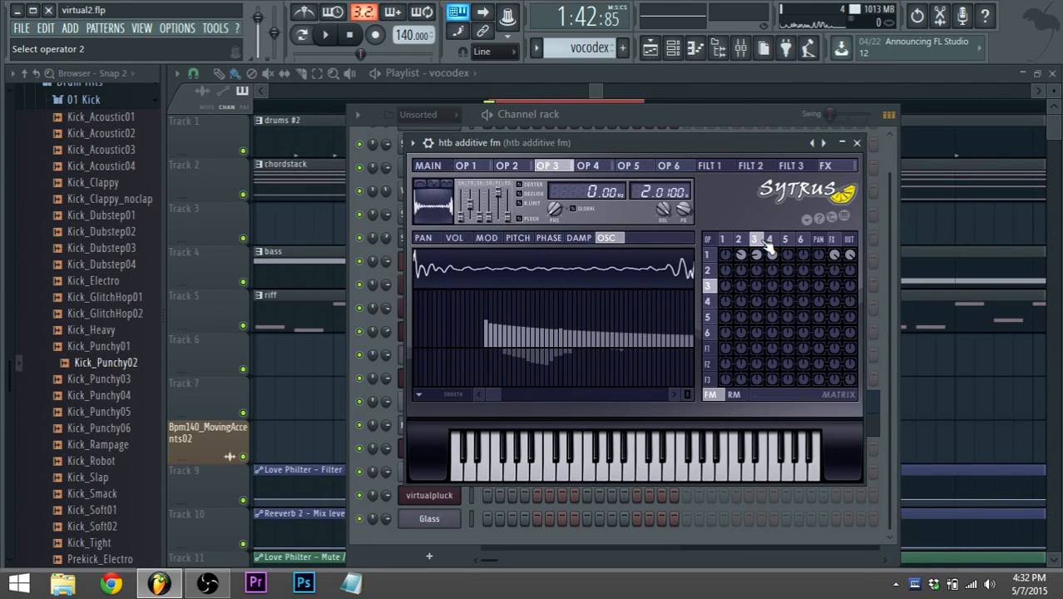
Step: Check Sytrus's main unison settings, and view operator 3's harmonics over a wider range
click(428, 165)
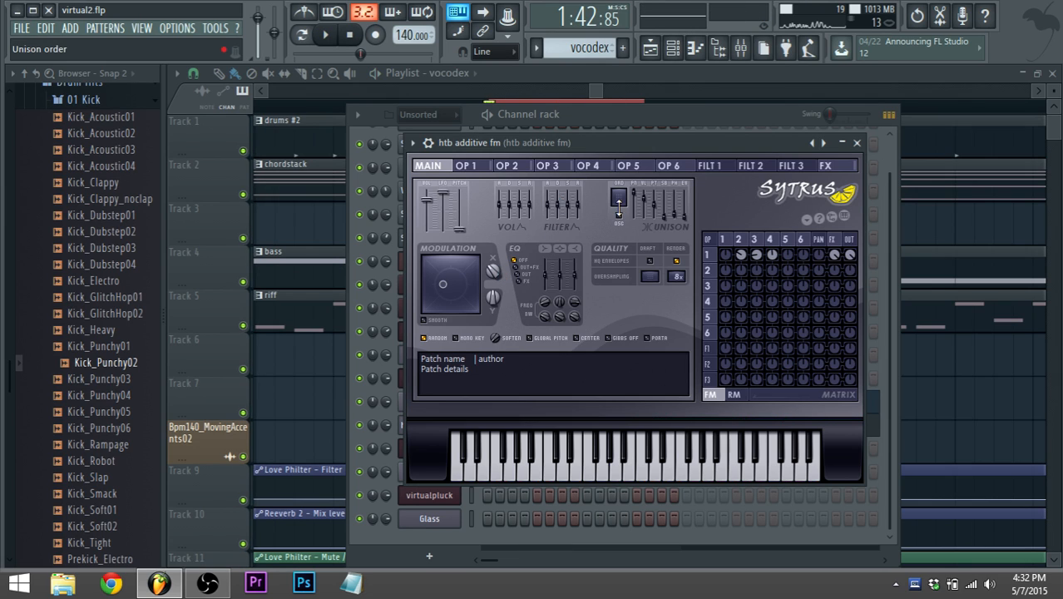
click(754, 240)
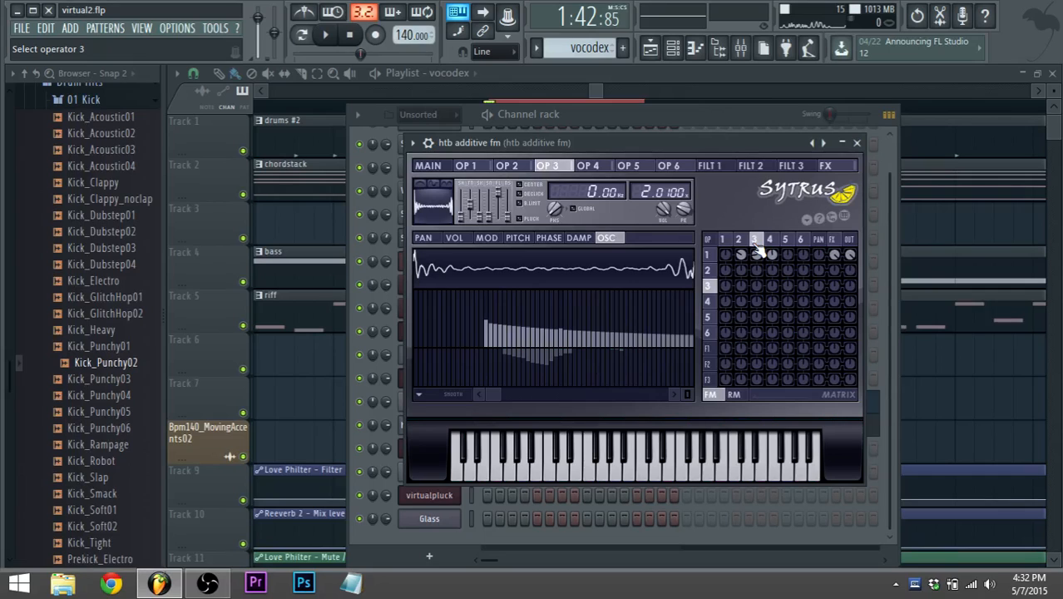
mouse_move(499, 393)
mouse_down()
mouse_move(521, 395)
mouse_move(500, 394)
mouse_up()
click(689, 395)
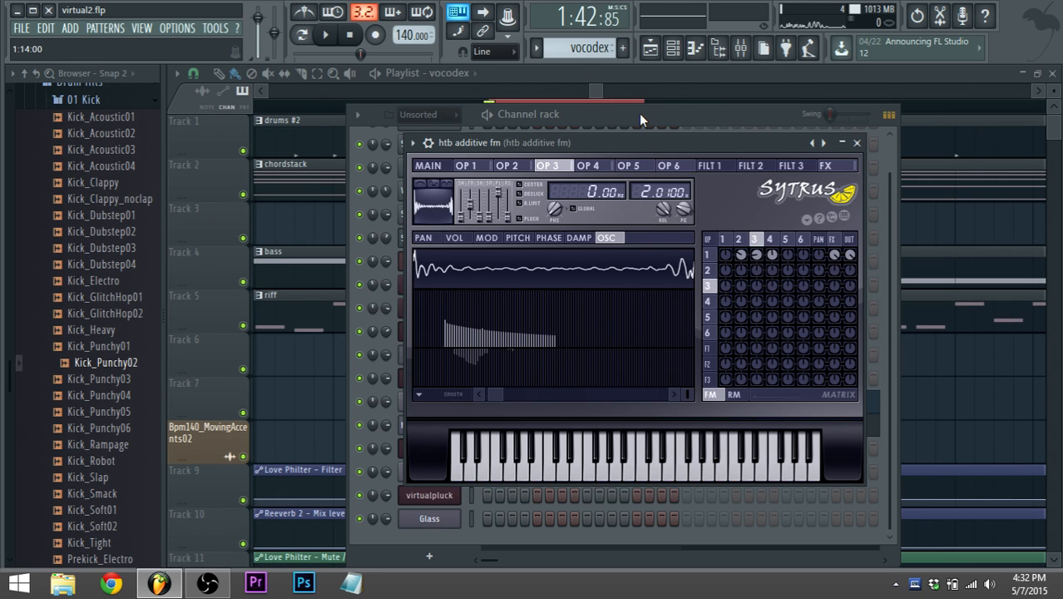
Step: Try the modulation X control in Sytrus's main settings and audition the fill with its automated movement
click(440, 165)
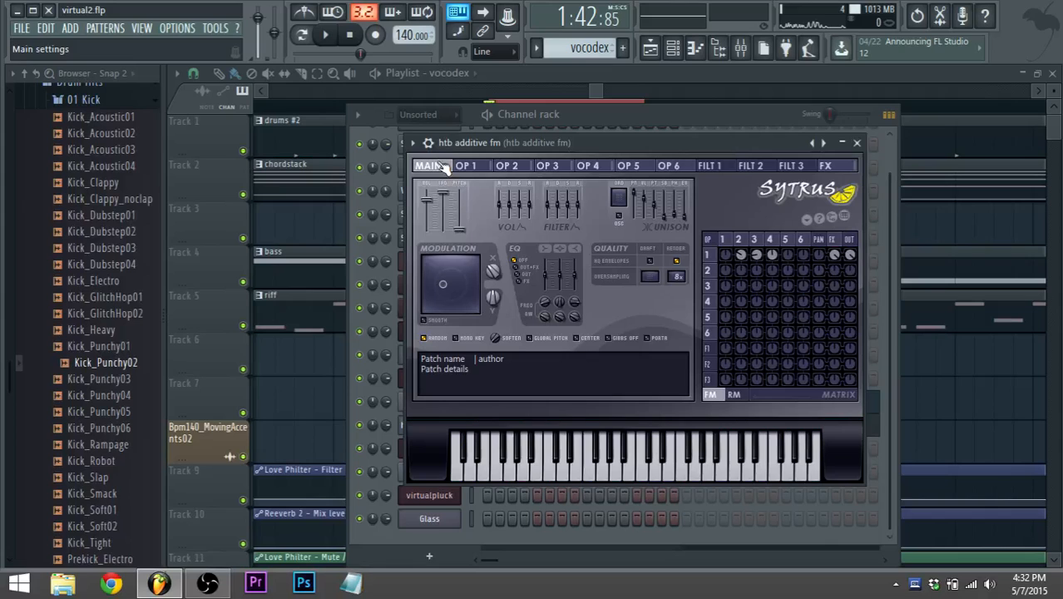
drag(497, 275, 497, 253)
key(space)
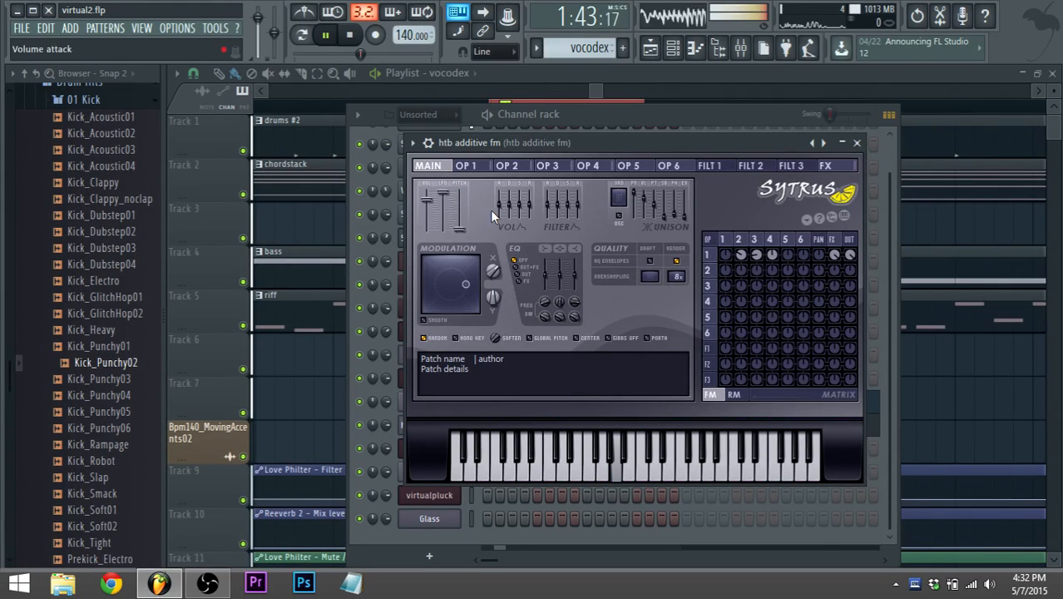
key(space)
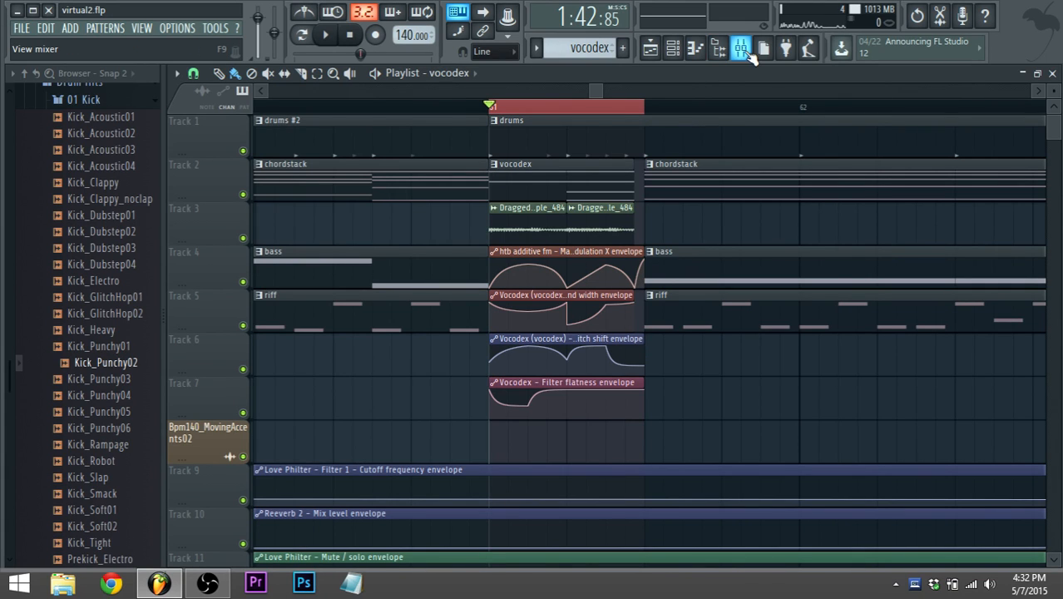
Step: Return to the playlist, place the playback position at bar 63 without a time selection, and audition the phasy #2 fill
click(740, 49)
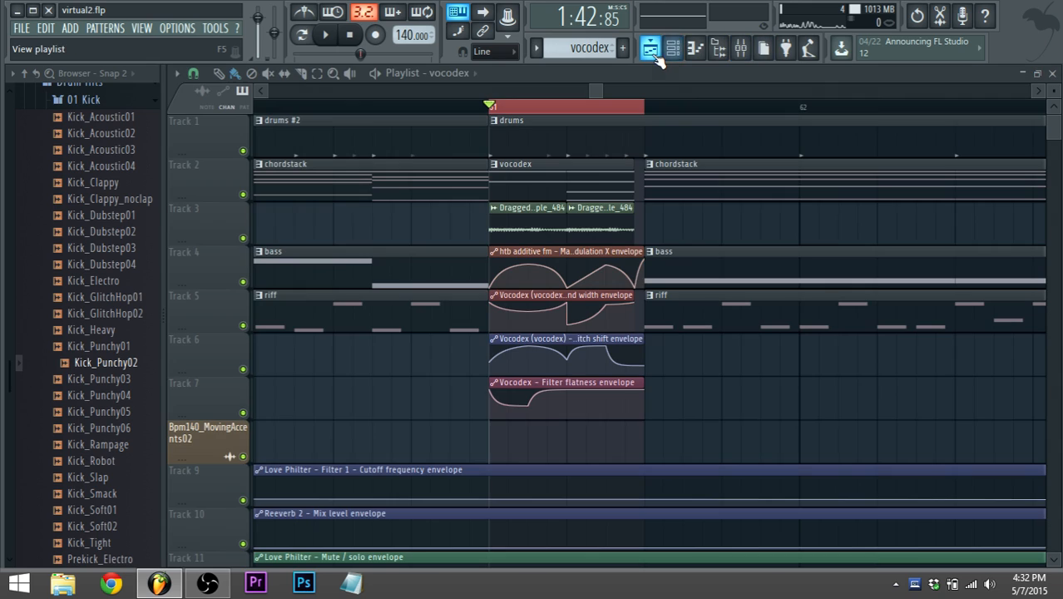
click(650, 48)
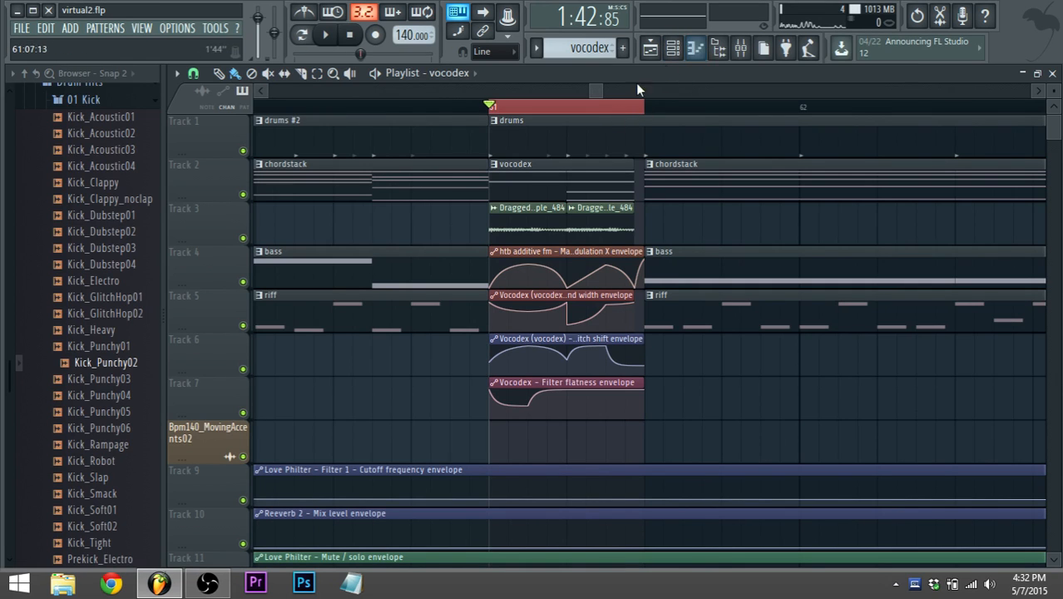
mouse_move(594, 95)
mouse_down()
mouse_move(614, 90)
mouse_move(597, 95)
mouse_up()
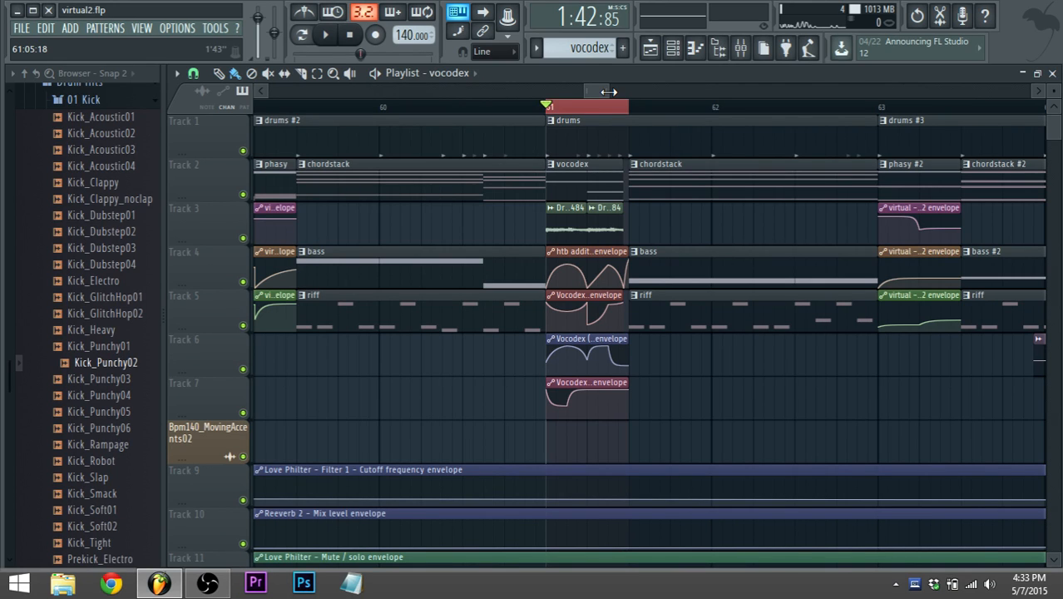
mouse_move(600, 92)
mouse_down()
mouse_move(612, 108)
mouse_move(600, 91)
mouse_up()
scroll(510, 150, down, 2)
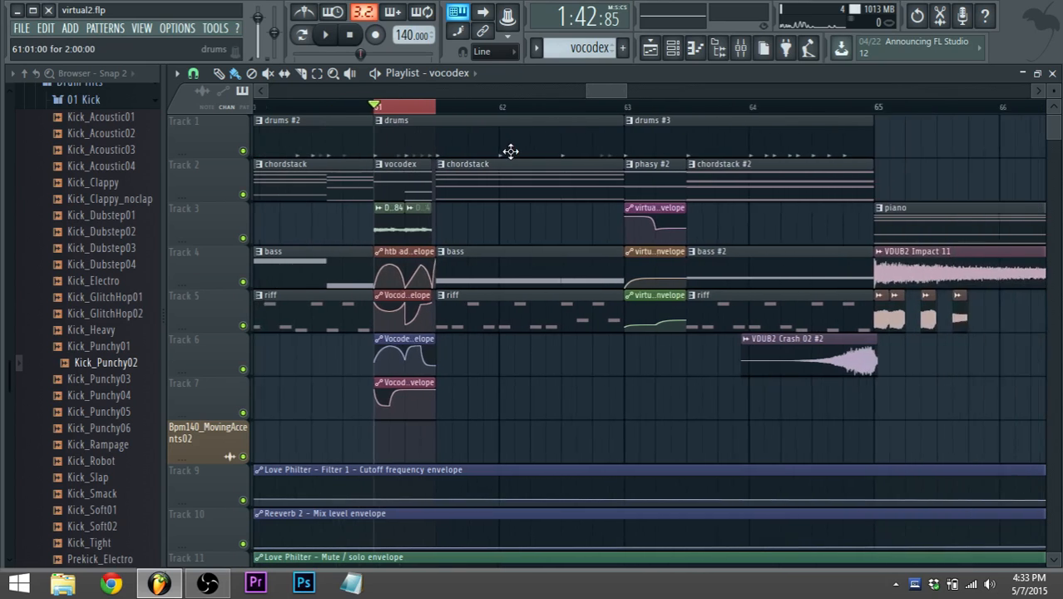
scroll(585, 131, up, 2)
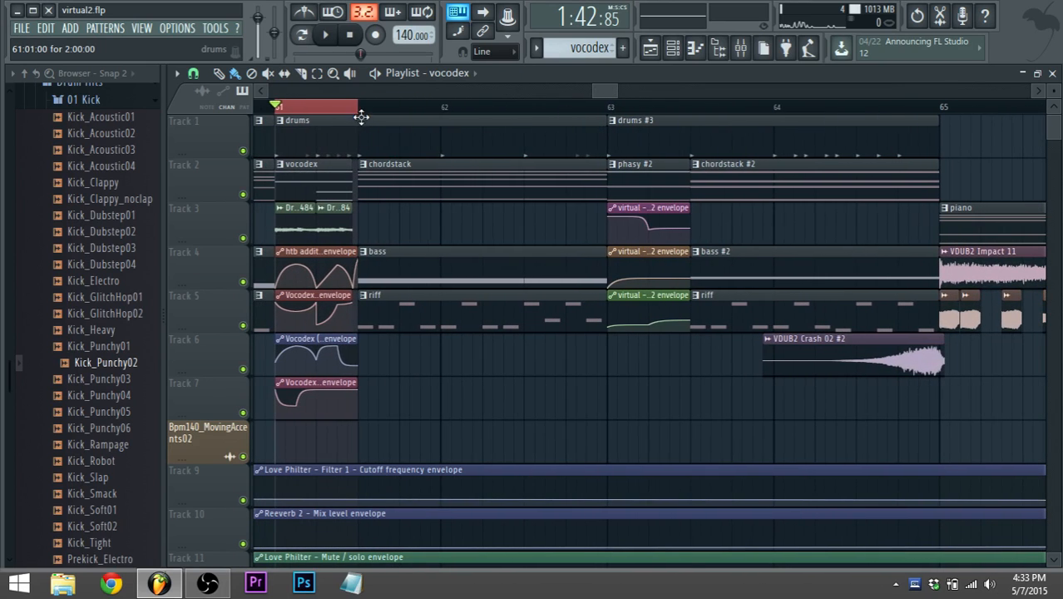
click(608, 107)
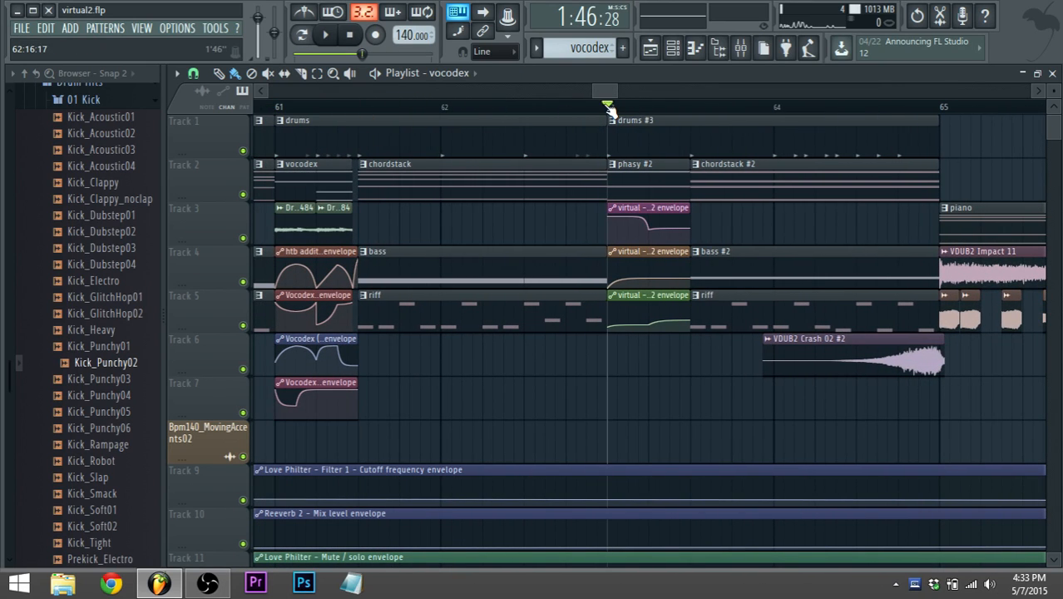
key(space)
key(space)
mouse_move(609, 97)
mouse_down()
mouse_move(579, 95)
mouse_move(612, 98)
mouse_move(601, 99)
mouse_up()
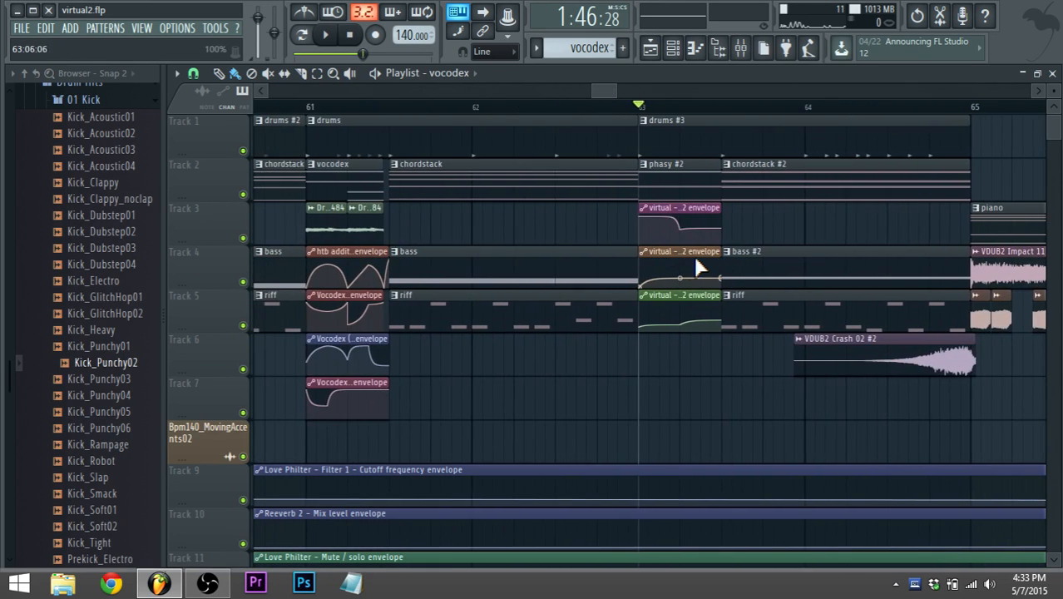
scroll(703, 257, up, 2)
scroll(630, 237, down, 1)
scroll(622, 356, down, 3)
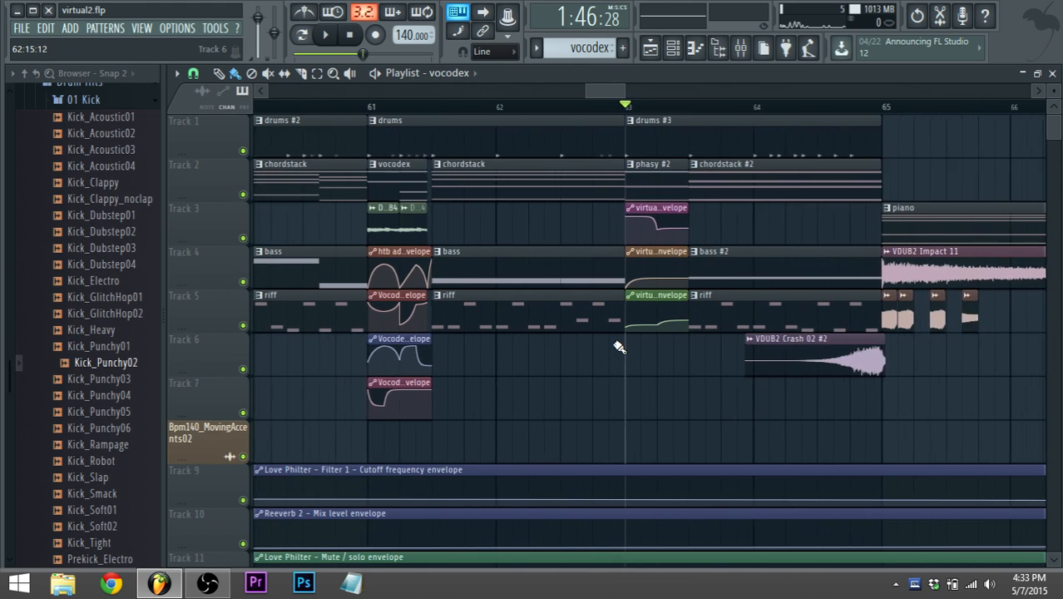
Step: Replay the opening of the phasy #2 fill from bar 63 several times and compare it with the phasy fill at bar 59
scroll(486, 332, up, 2)
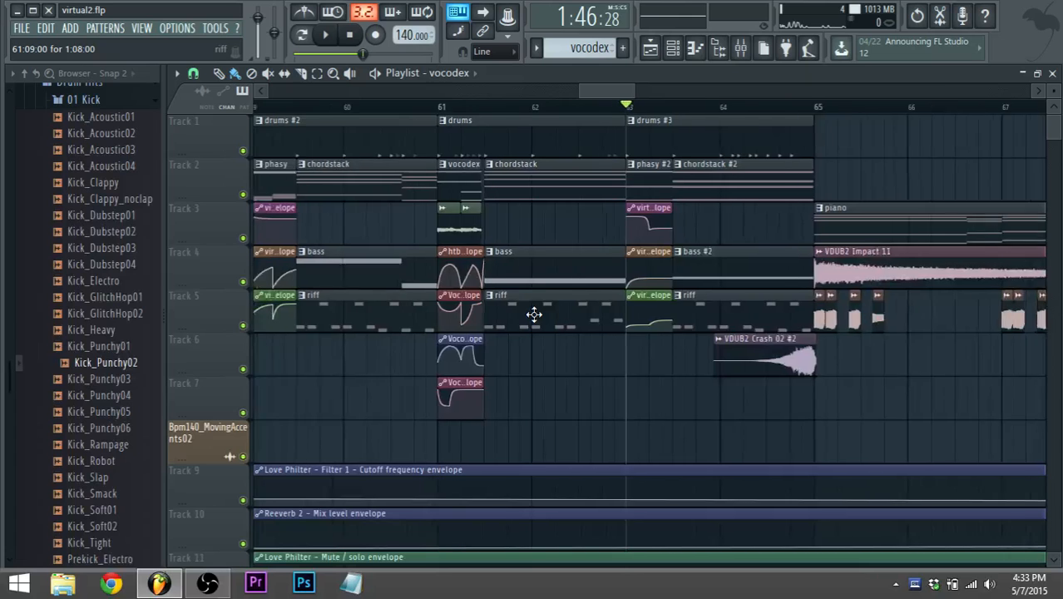
scroll(536, 314, down, 1)
key(space)
key(space)
key(space)
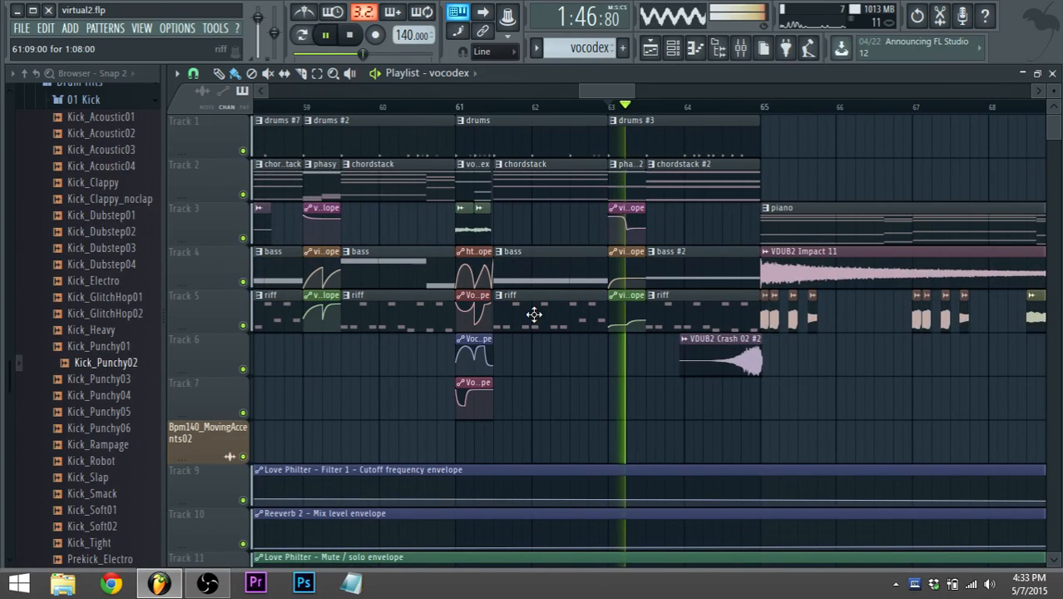
key(space)
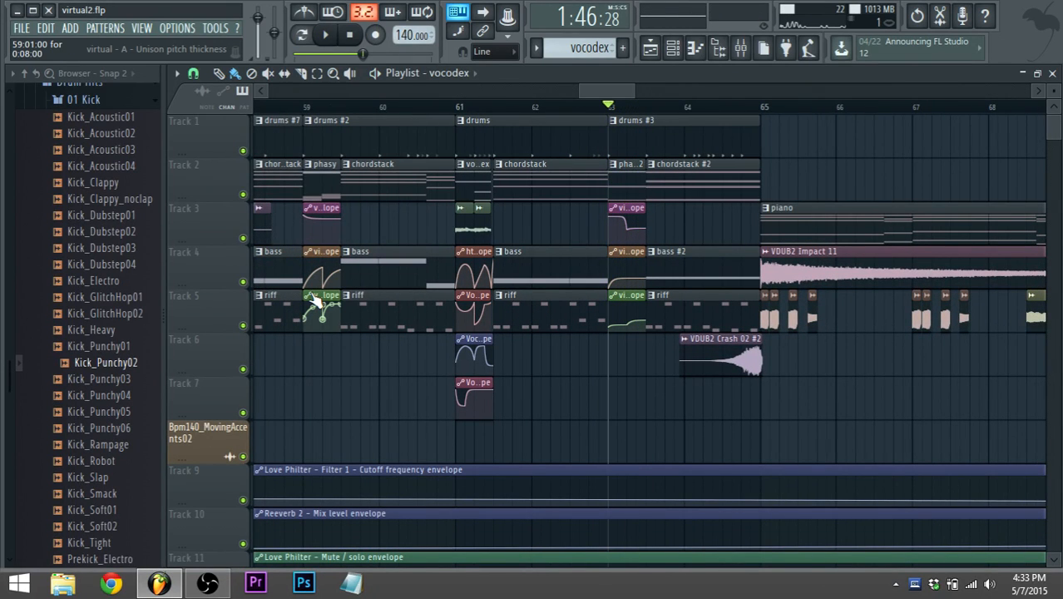
key(space)
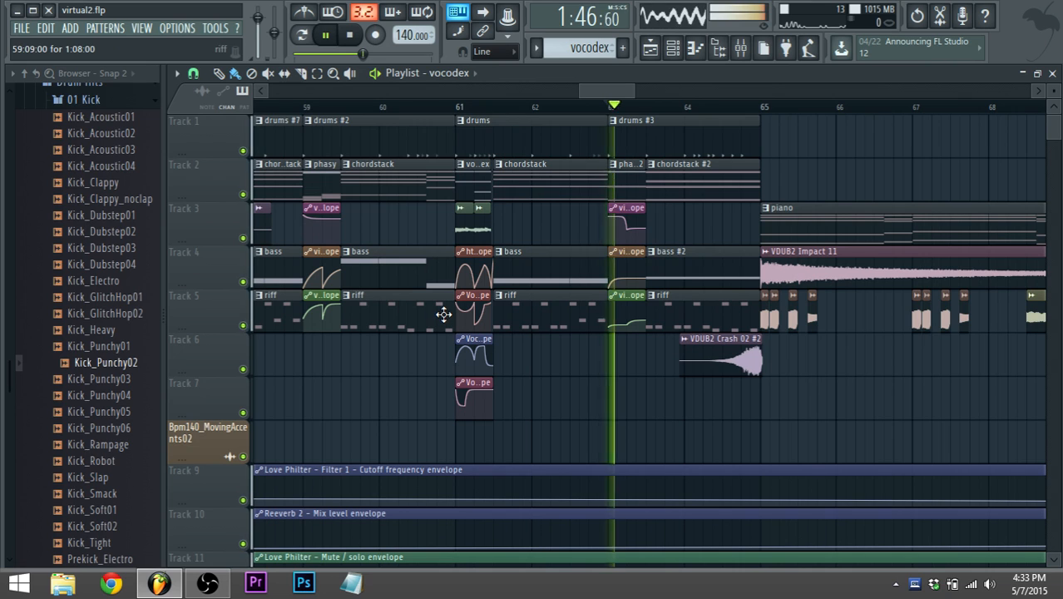
key(space)
Step: Place the playback position late in bar 64 and audition the end of the drop under the VDUB2 Crash 02 #2 clip
scroll(439, 312, up, 2)
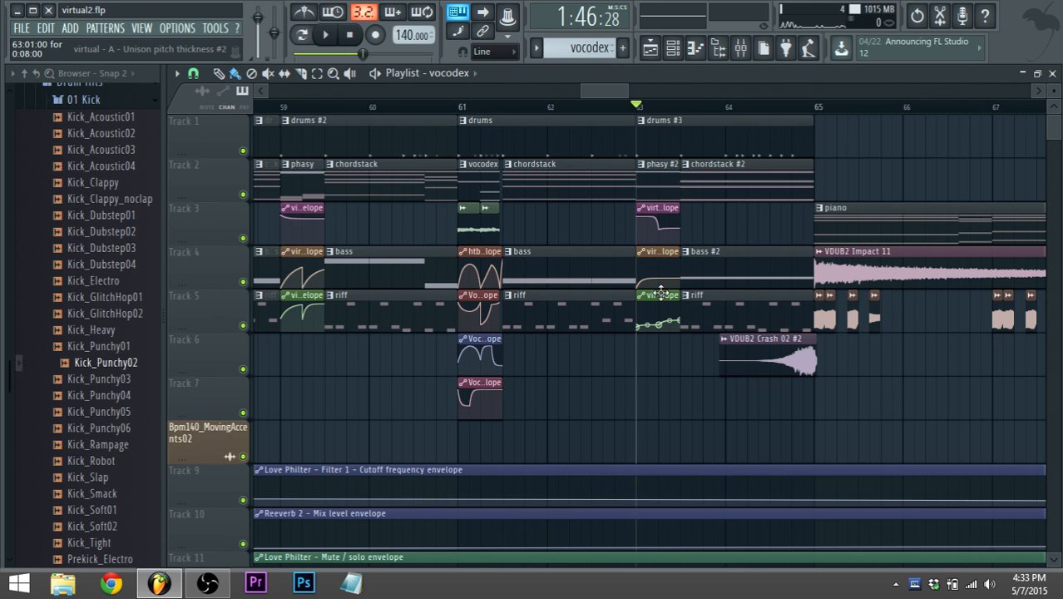
drag(613, 94, 627, 99)
scroll(610, 176, down, 3)
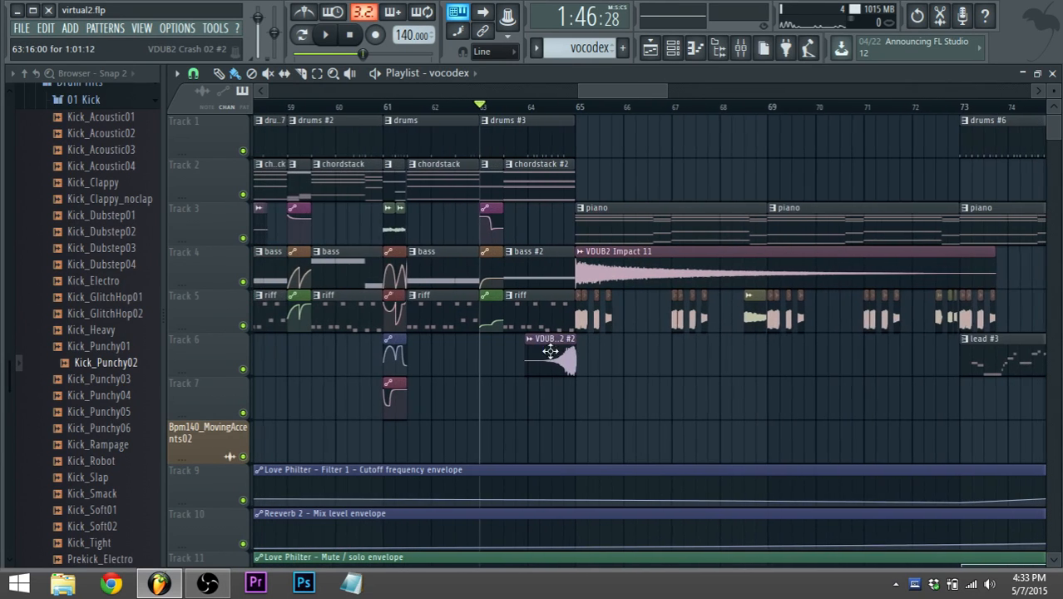
click(559, 109)
key(space)
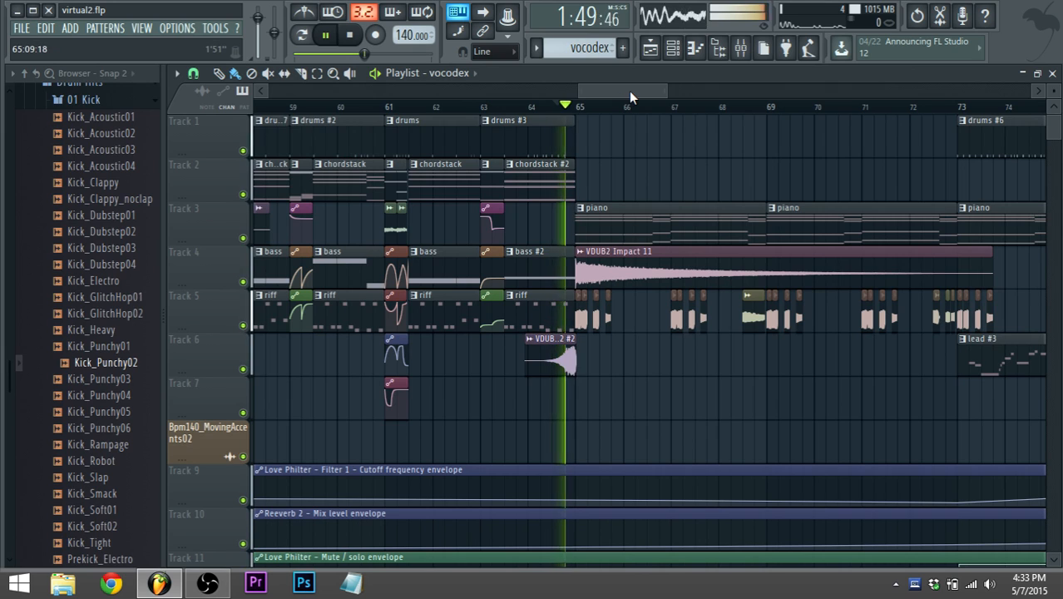
key(space)
Step: Examine the arrangement of the piano breakdown and build-up between bars 65 and 89
drag(618, 94, 678, 97)
scroll(729, 142, down, 3)
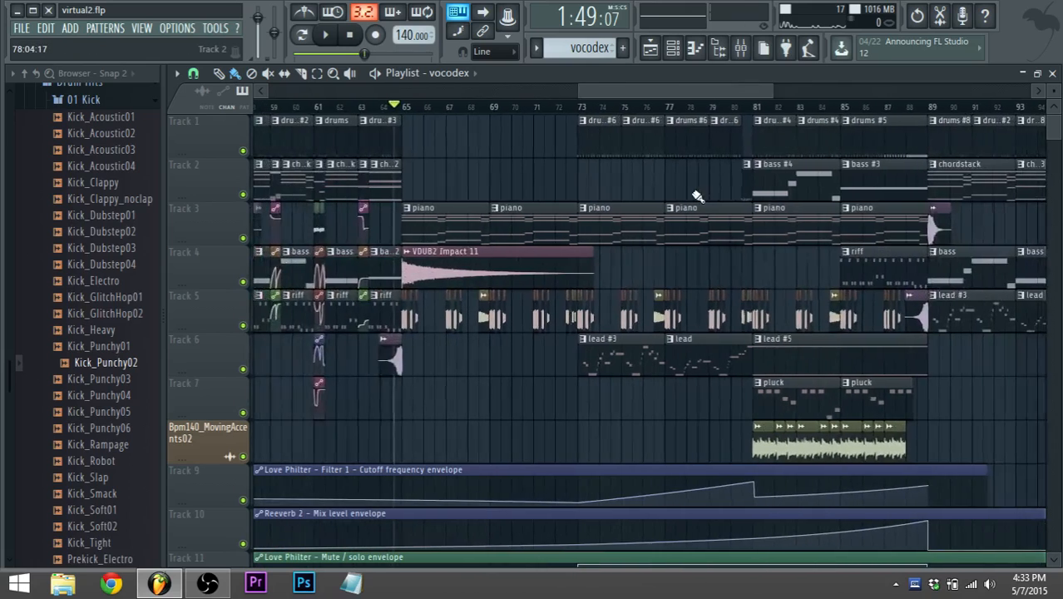
scroll(697, 195, down, 1)
drag(728, 94, 798, 84)
scroll(797, 104, down, 2)
scroll(713, 246, down, 4)
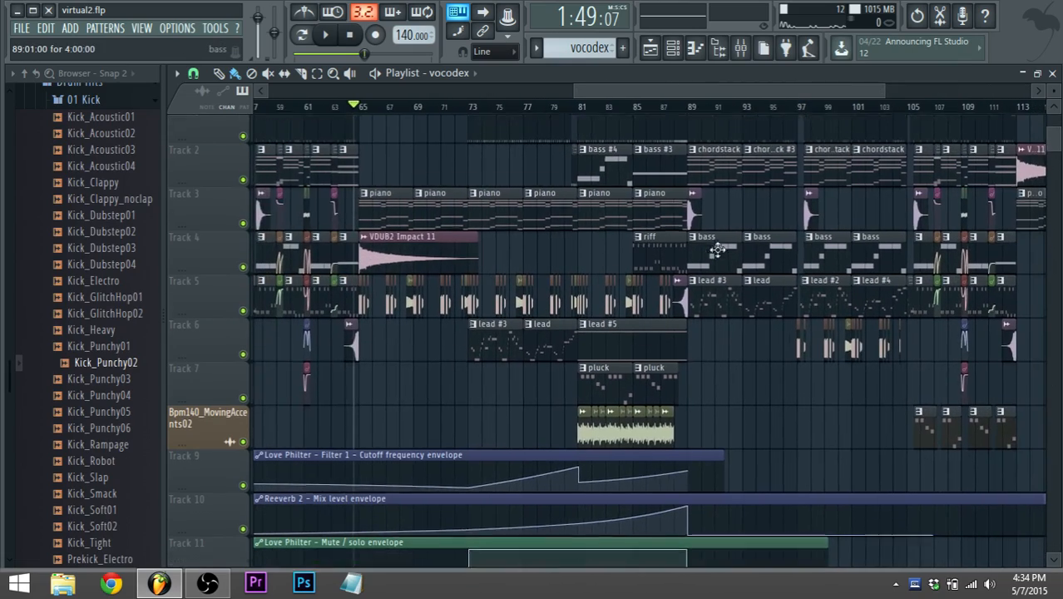
scroll(726, 239, up, 4)
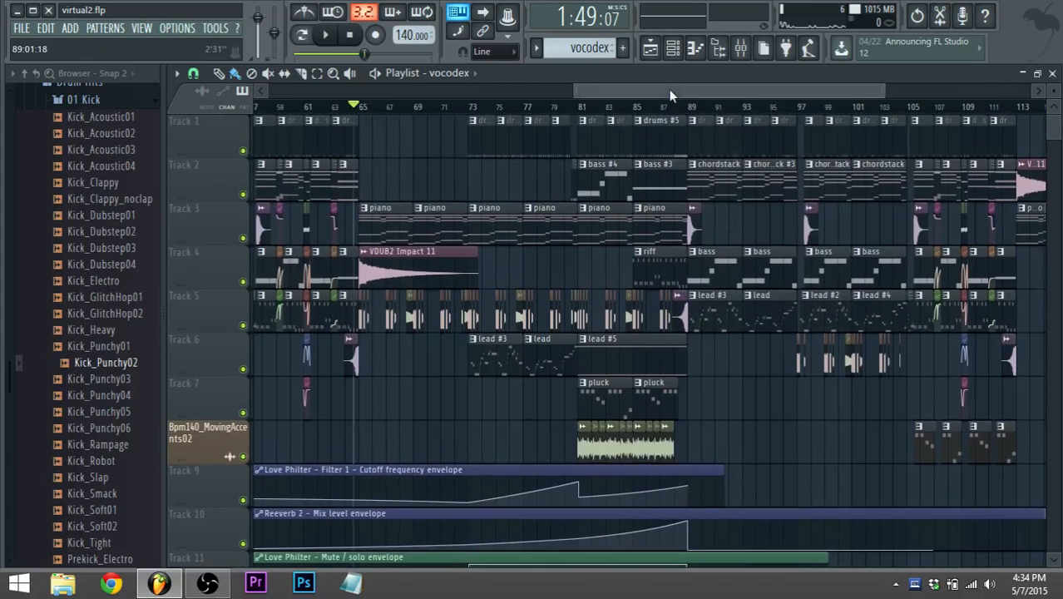
Step: Examine the second drop between bars 89 and 113, including the added pluck clips from bar 105
scroll(736, 167, up, 4)
scroll(737, 188, down, 2)
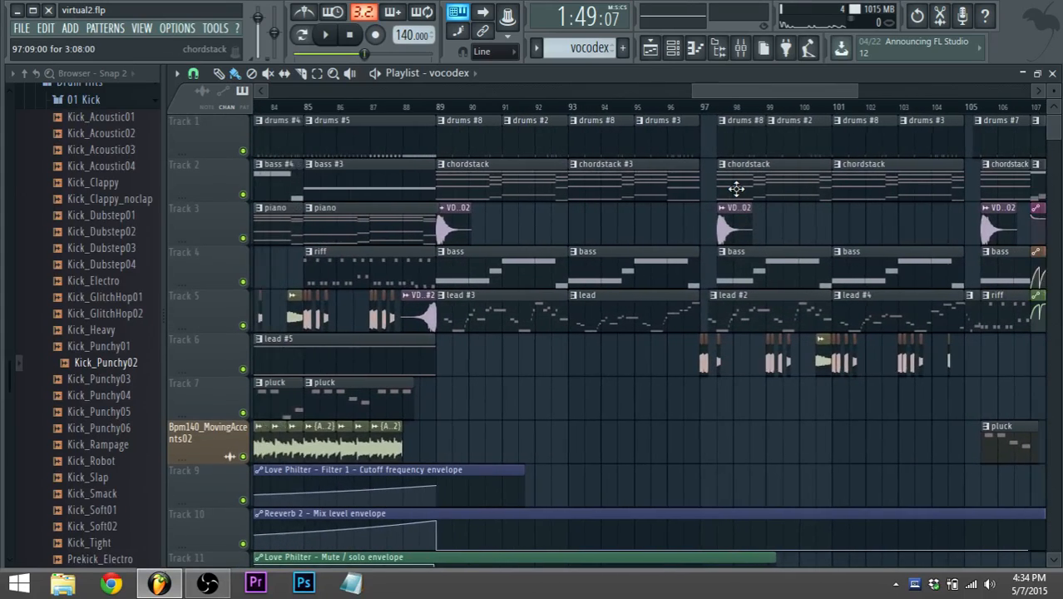
drag(763, 88, 835, 61)
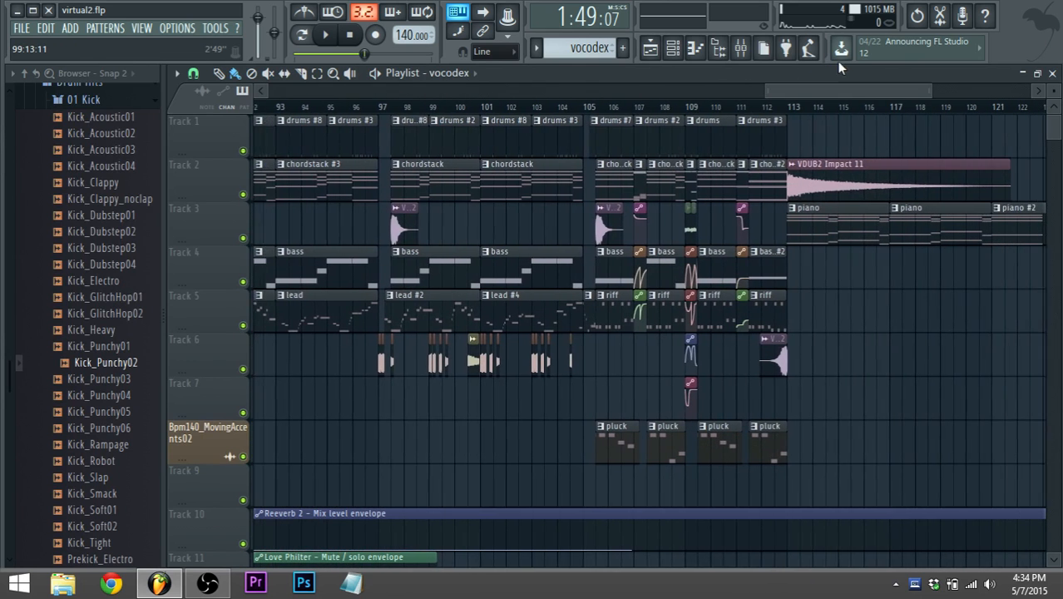
scroll(628, 436, up, 2)
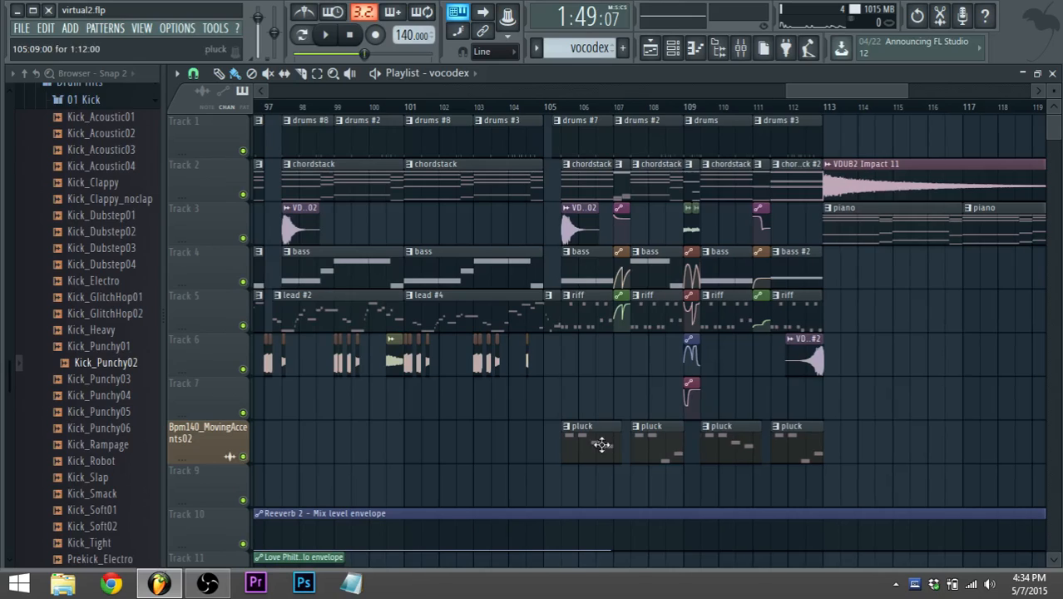
scroll(668, 448, down, 3)
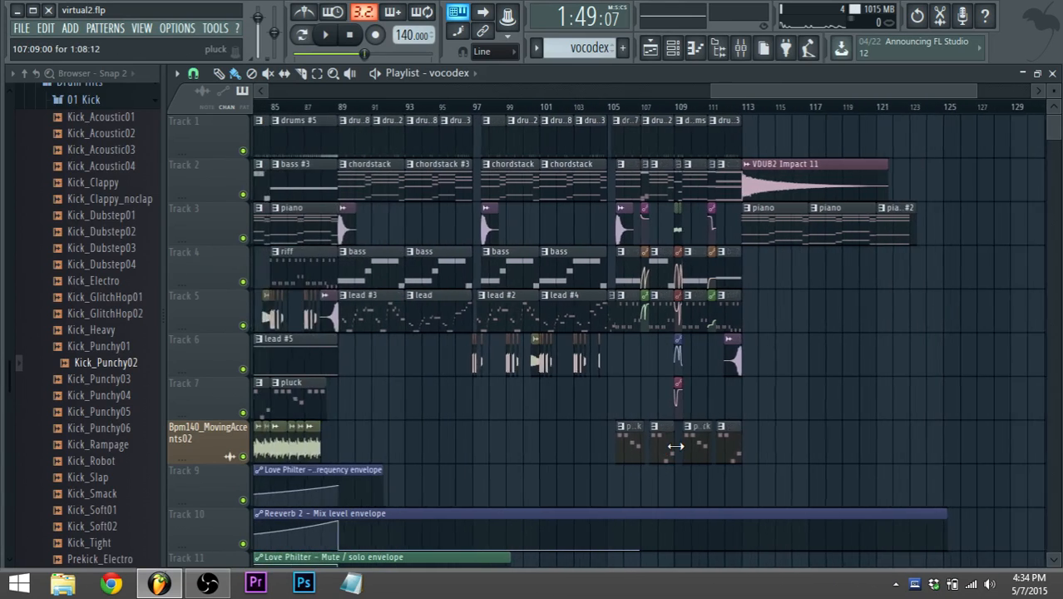
scroll(675, 447, up, 2)
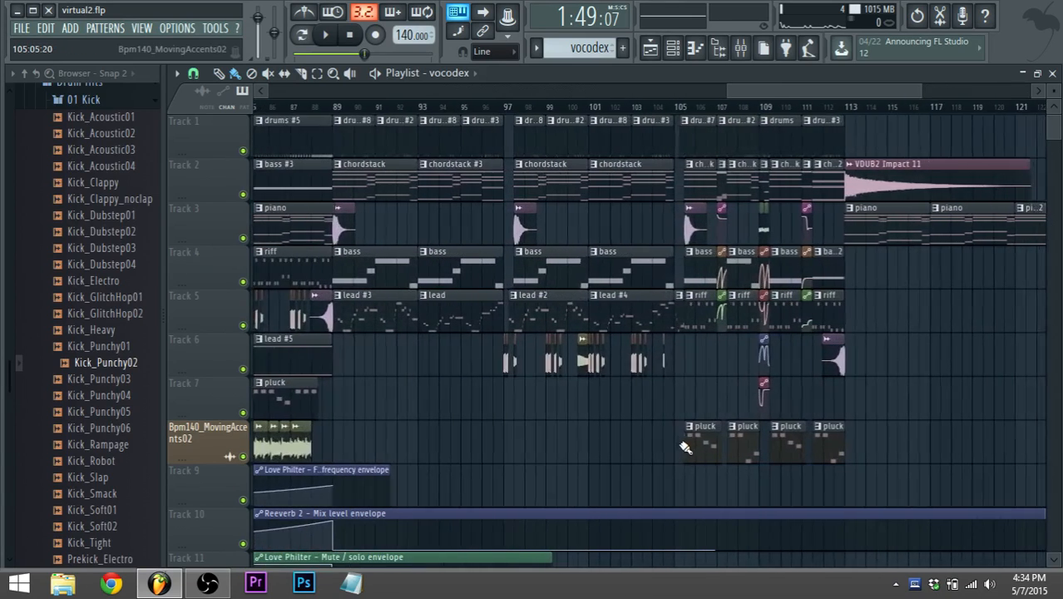
Step: Briefly solo the Bpm140_MovingAccents02 track, restore all tracks, and audition the full mix with the plucks from bar 105
right_click(243, 457)
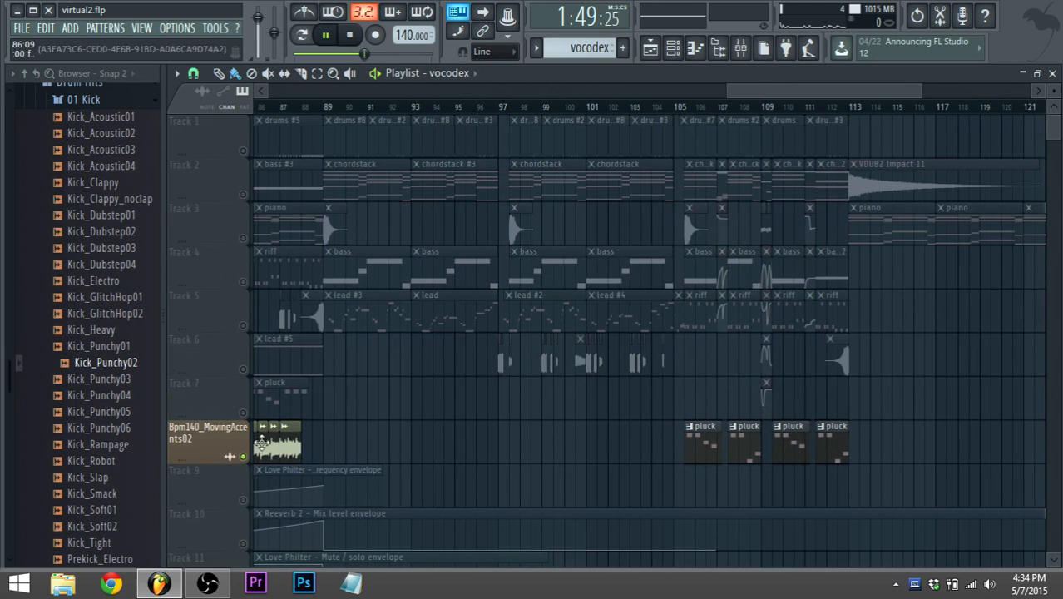
click(682, 107)
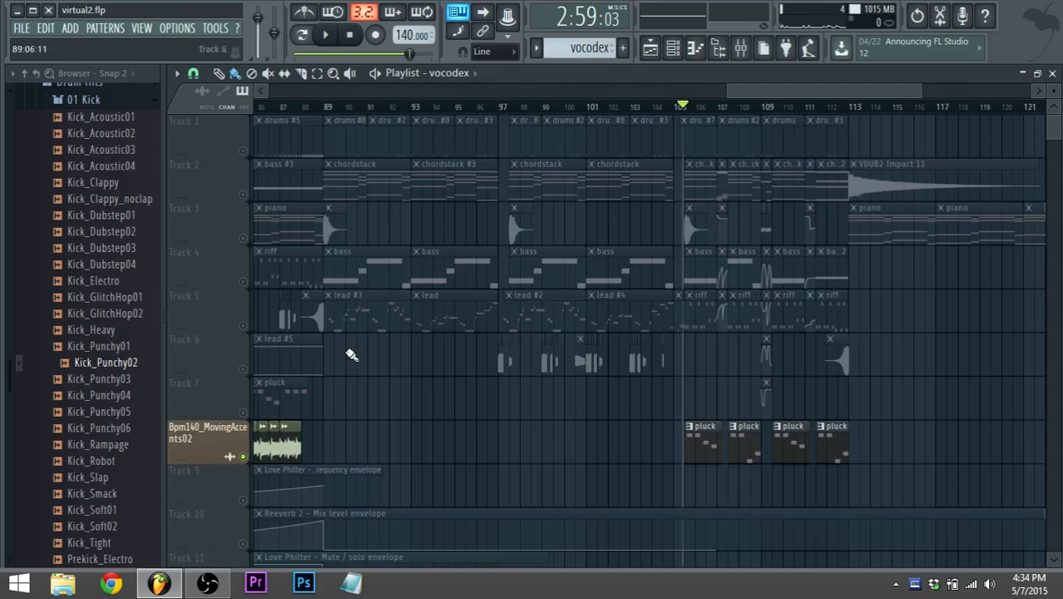
right_click(243, 457)
key(space)
scroll(678, 474, up, 1)
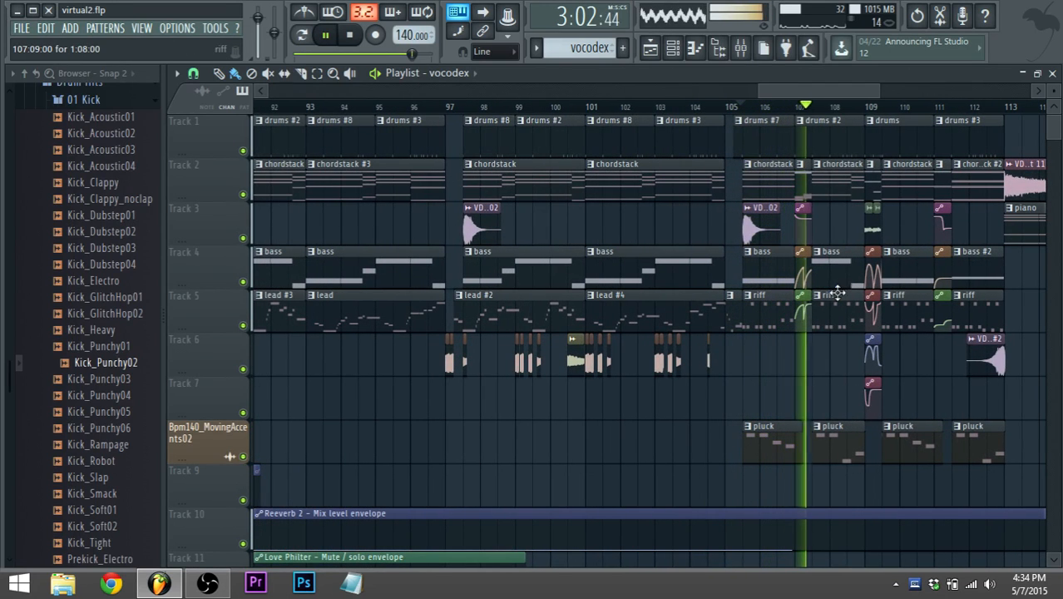
drag(799, 92, 566, 109)
key(space)
Step: Review the overall song structure in the playlist from the intro through the second build-up
scroll(511, 249, down, 3)
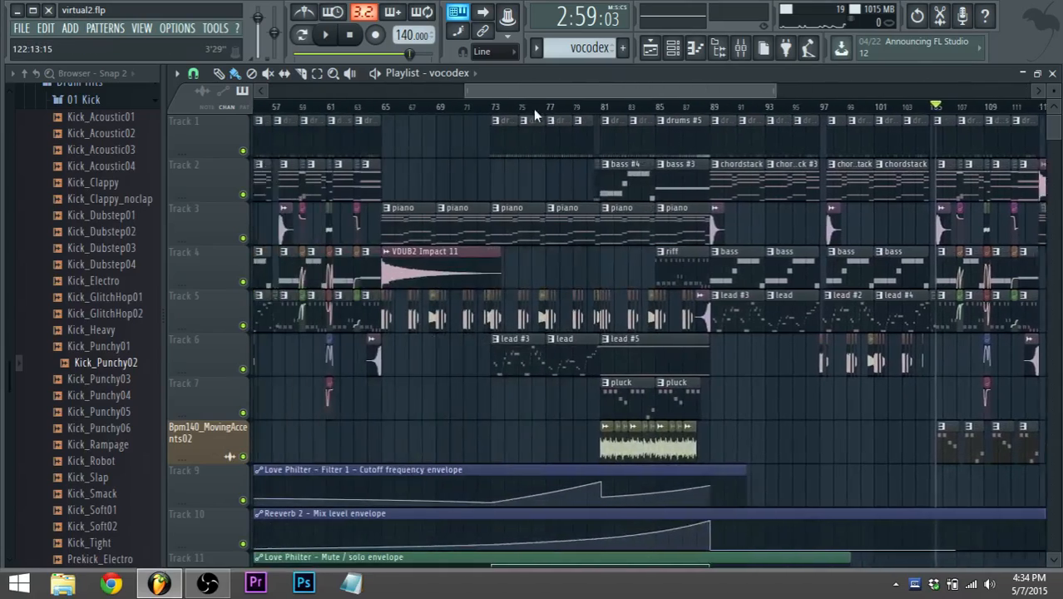
scroll(380, 182, down, 4)
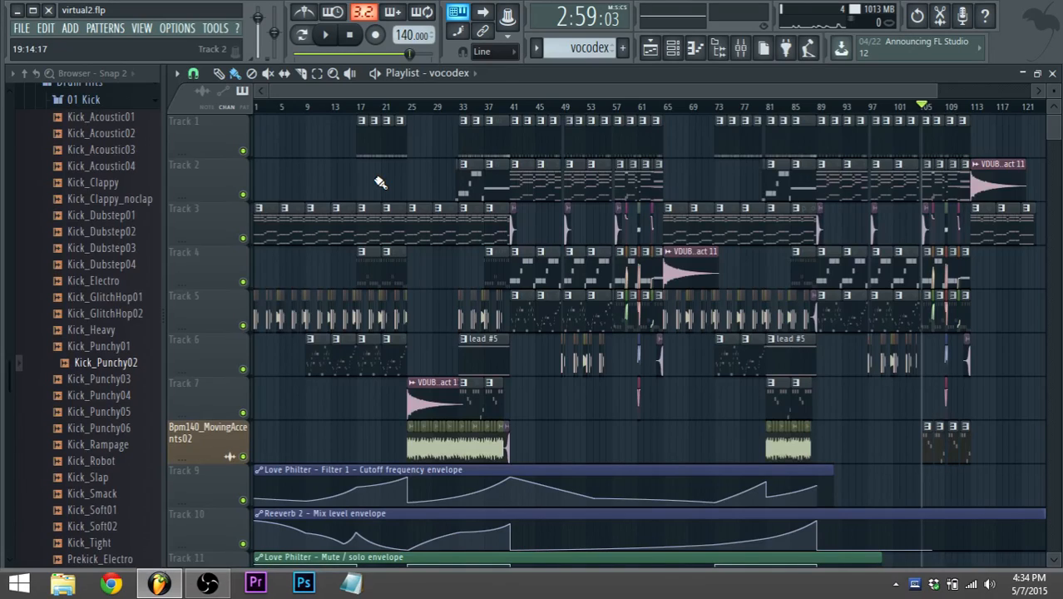
scroll(358, 350, up, 5)
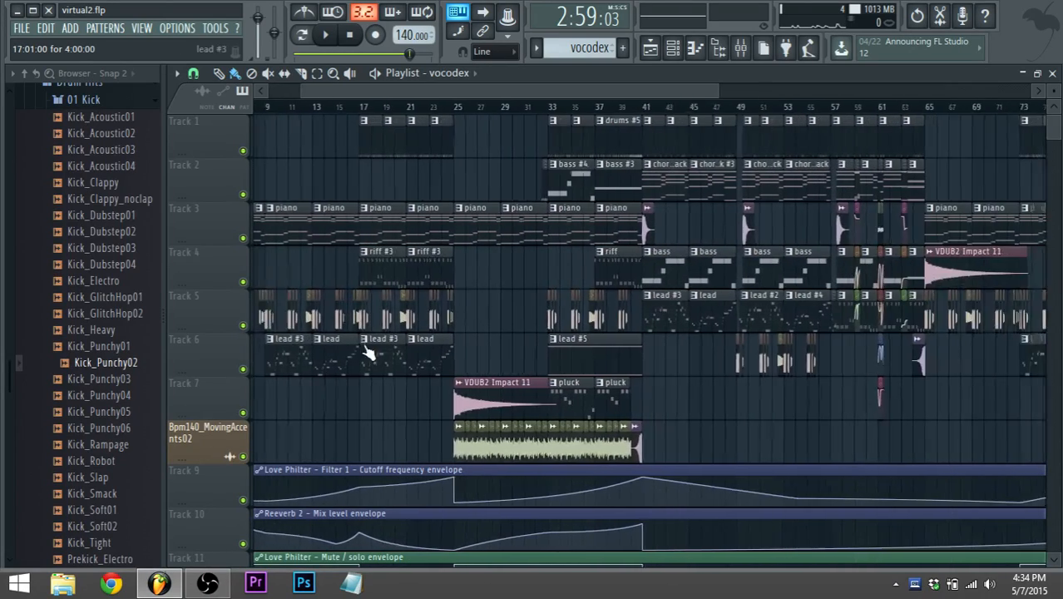
drag(664, 91, 721, 93)
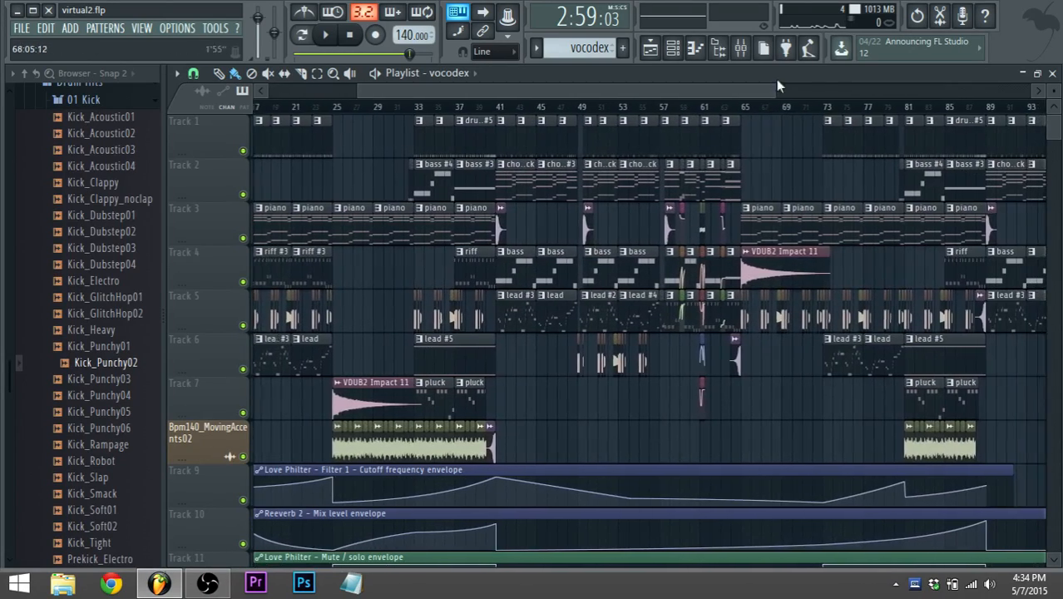
Step: Open the mixer and check the effects and routing of the sidechain and Kick_Punchy02 tracks
click(740, 47)
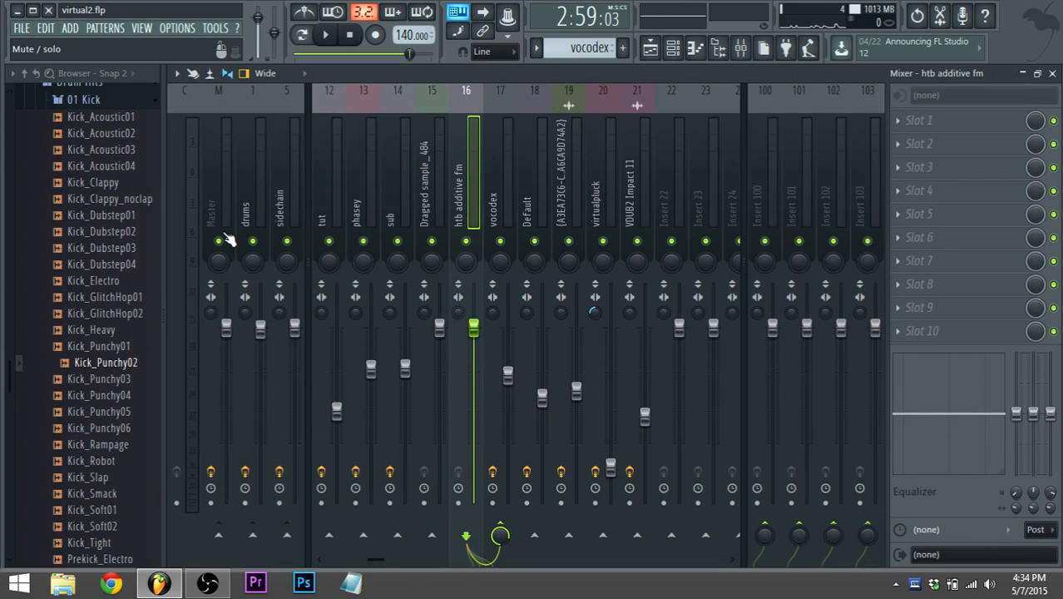
click(283, 210)
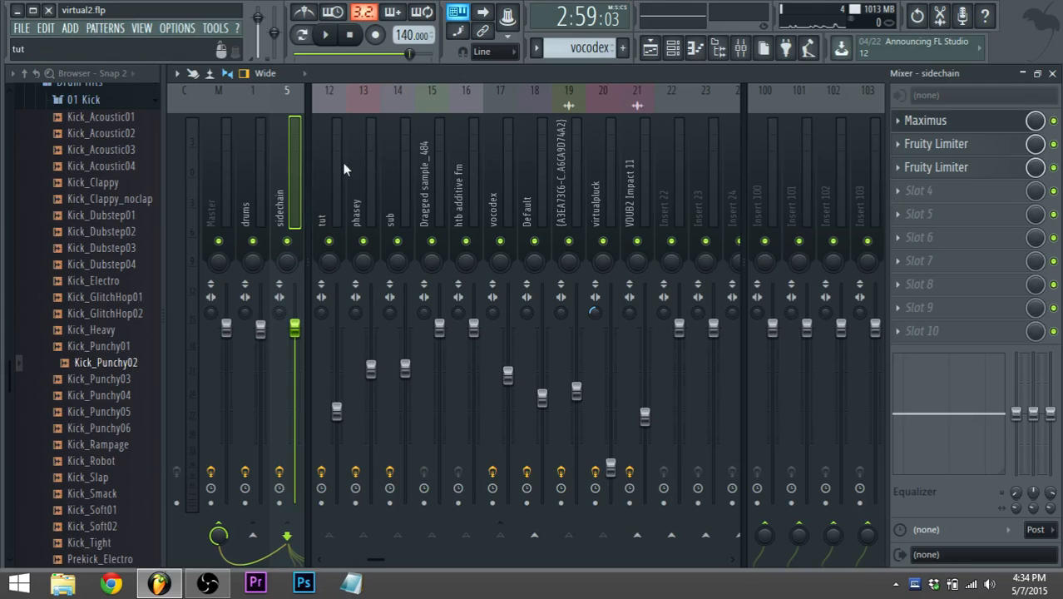
scroll(337, 173, left, 10)
click(325, 198)
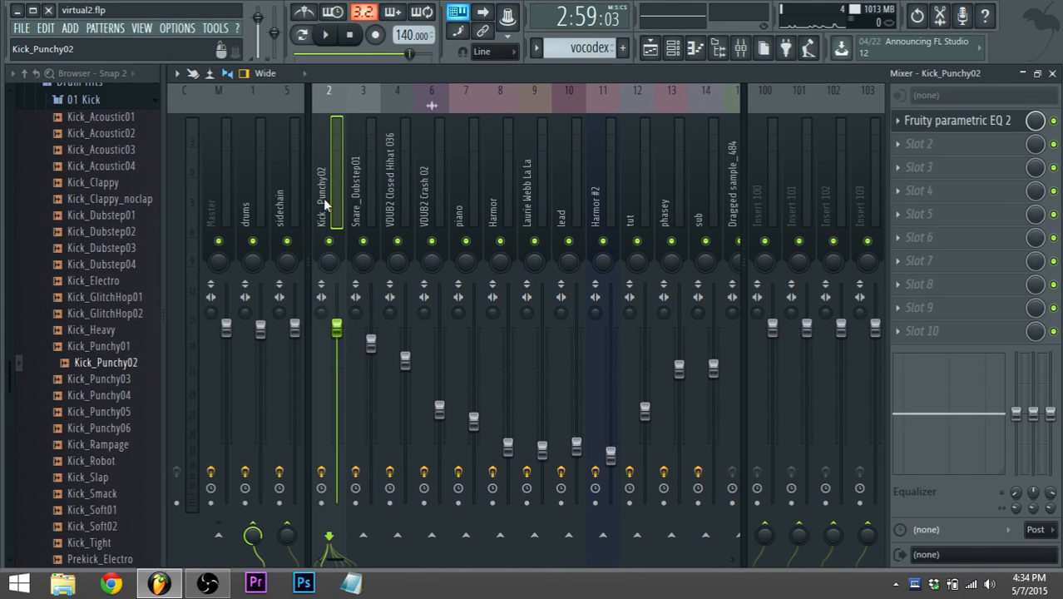
click(280, 215)
Step: Open the Fruity Limiter in the sidechain track's second slot for inspection, with its plugin wrapper options hidden
click(982, 146)
click(982, 145)
click(982, 145)
click(973, 146)
click(969, 146)
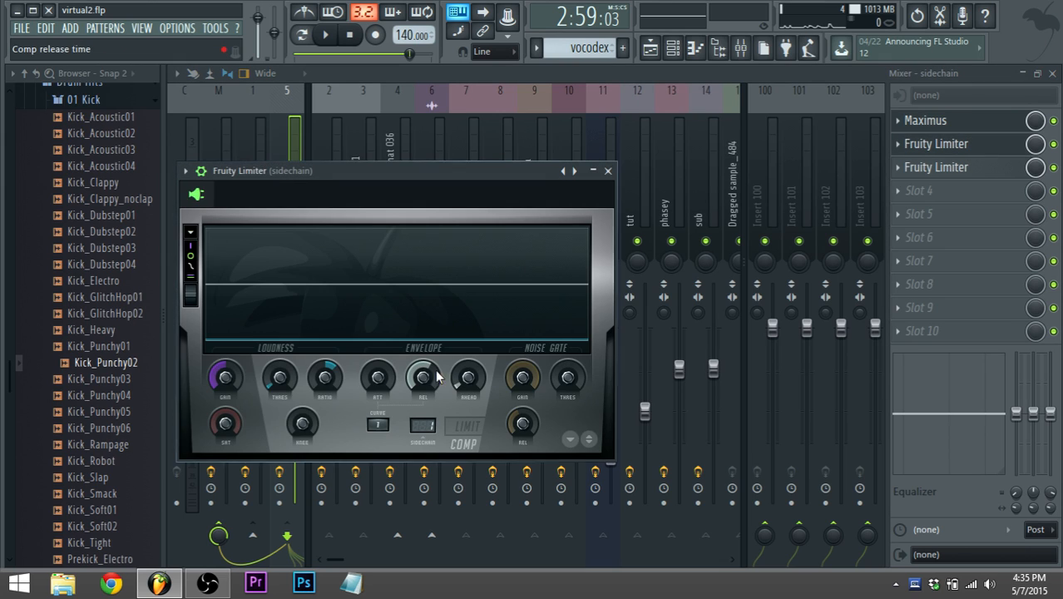
click(202, 172)
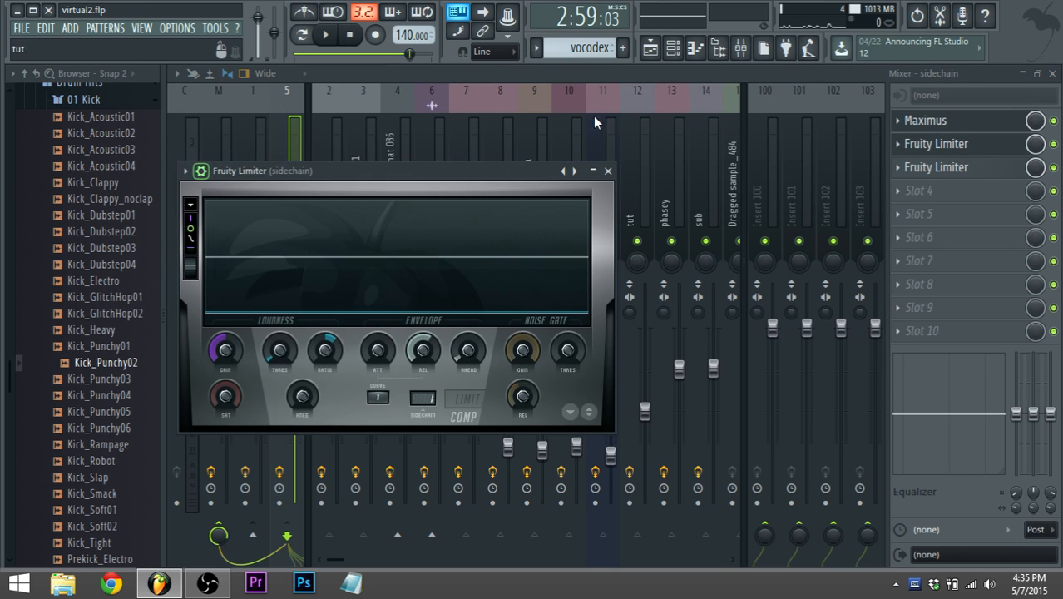
click(967, 169)
click(908, 146)
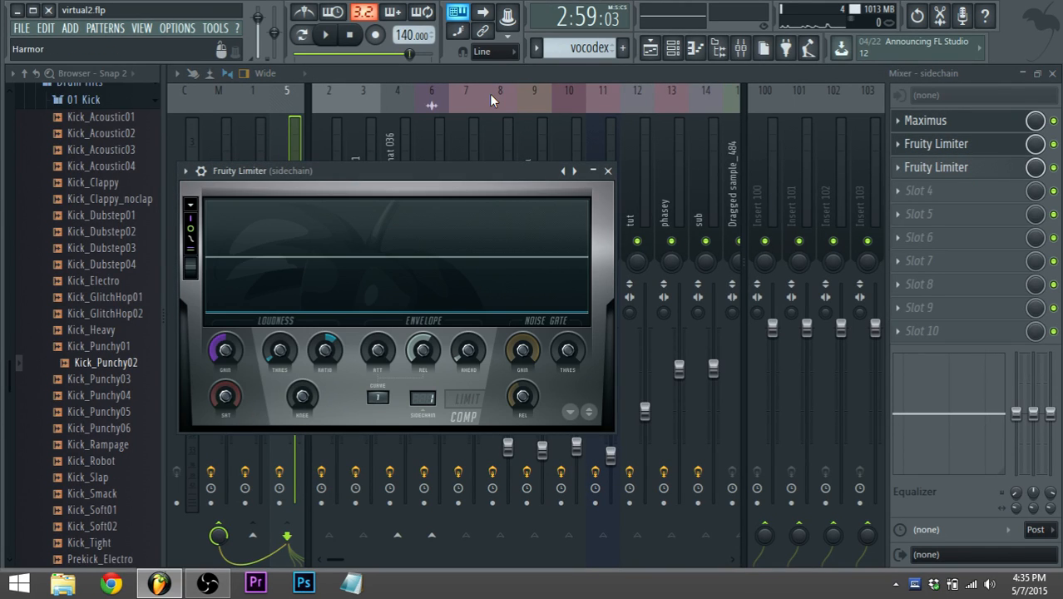
Step: Inspect the Fruity Limiter's compressor and sidechain input settings, moving its window clear of the mixer track names
drag(400, 176, 626, 148)
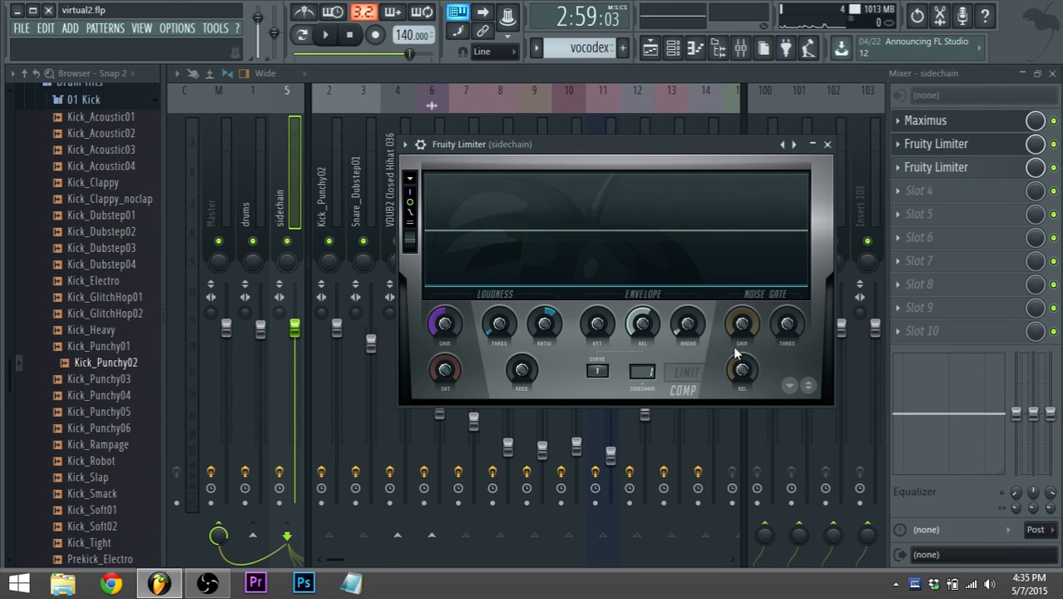
click(687, 372)
click(683, 390)
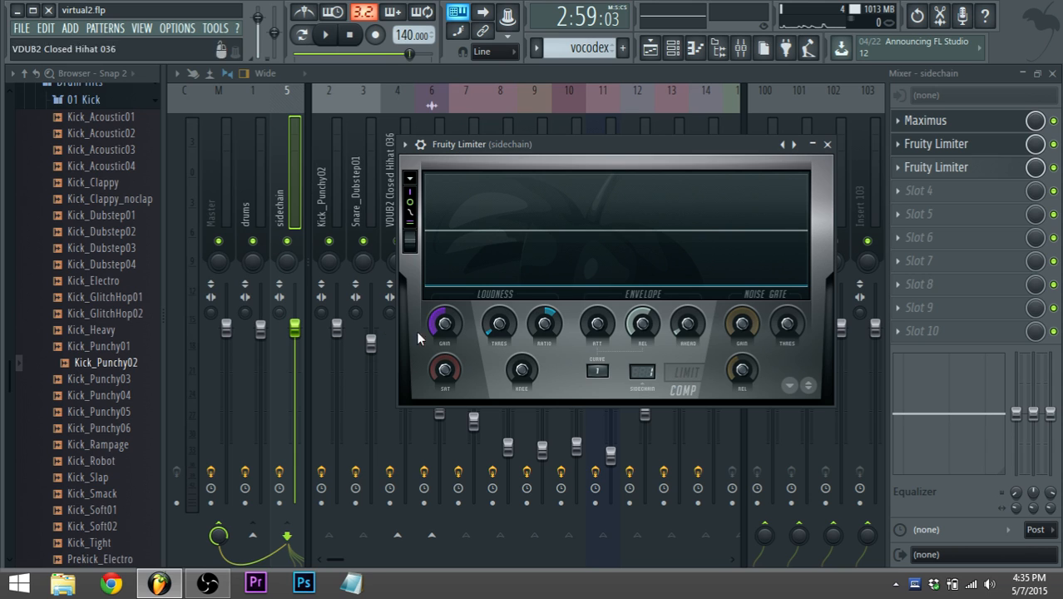
drag(602, 144, 729, 316)
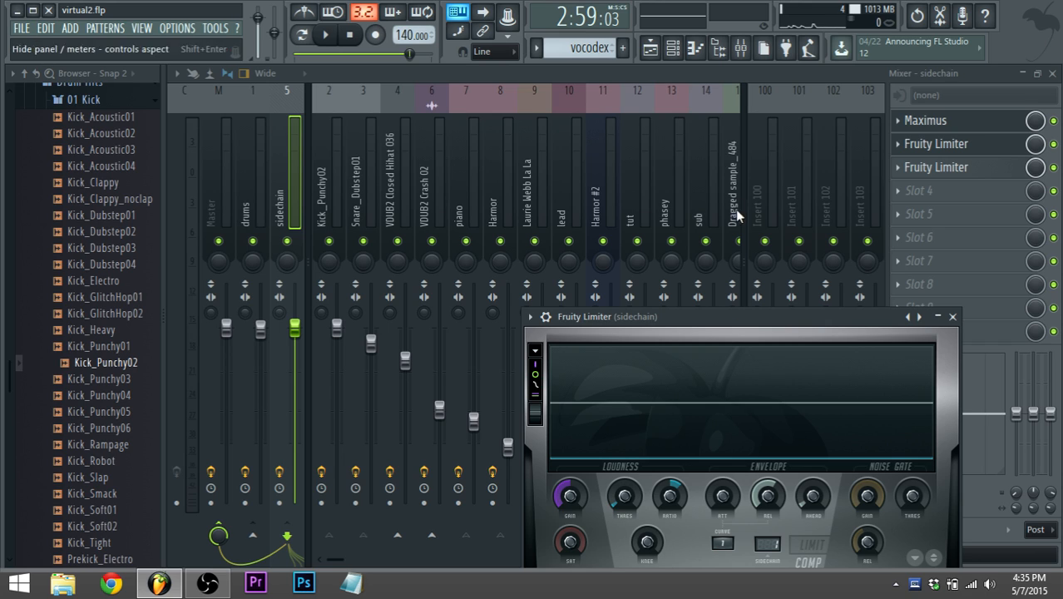
drag(663, 333, 554, 300)
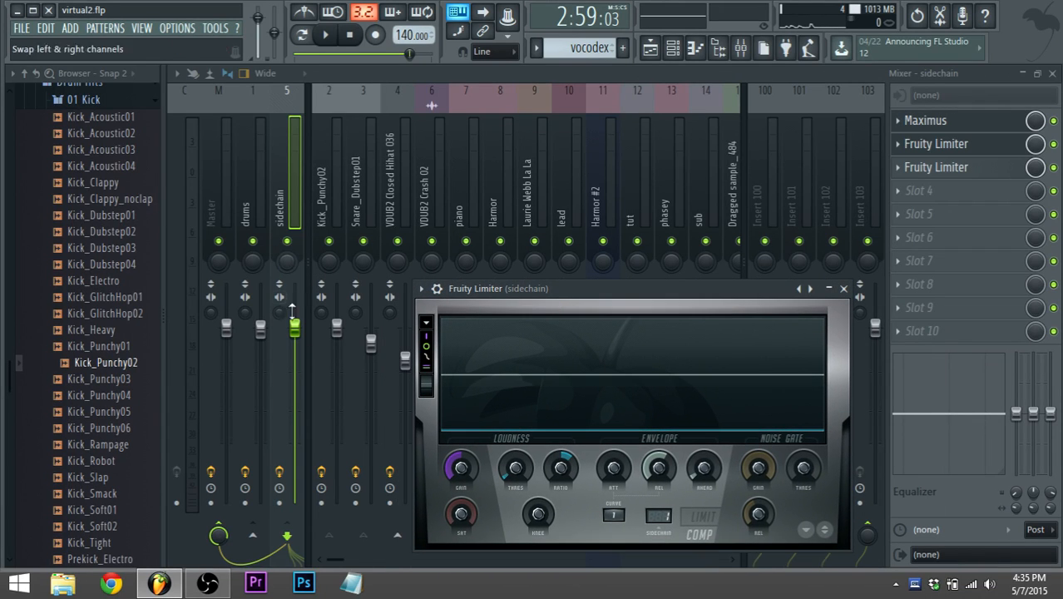
Step: Check the Kick_Punchy02 track's routing, and open Maximus on the sidechain track to view its master compression curve
click(327, 221)
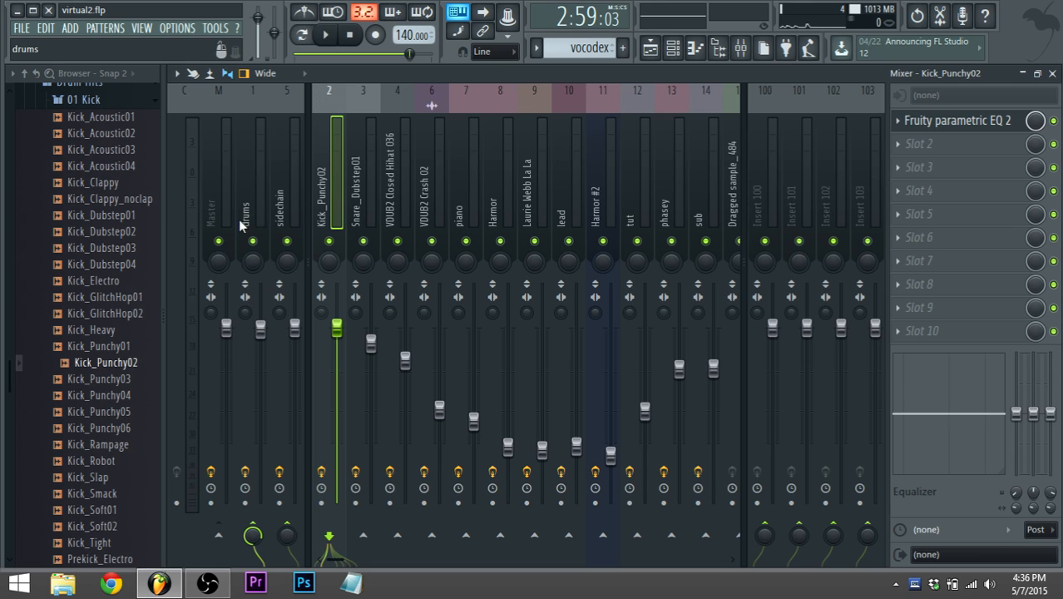
click(284, 212)
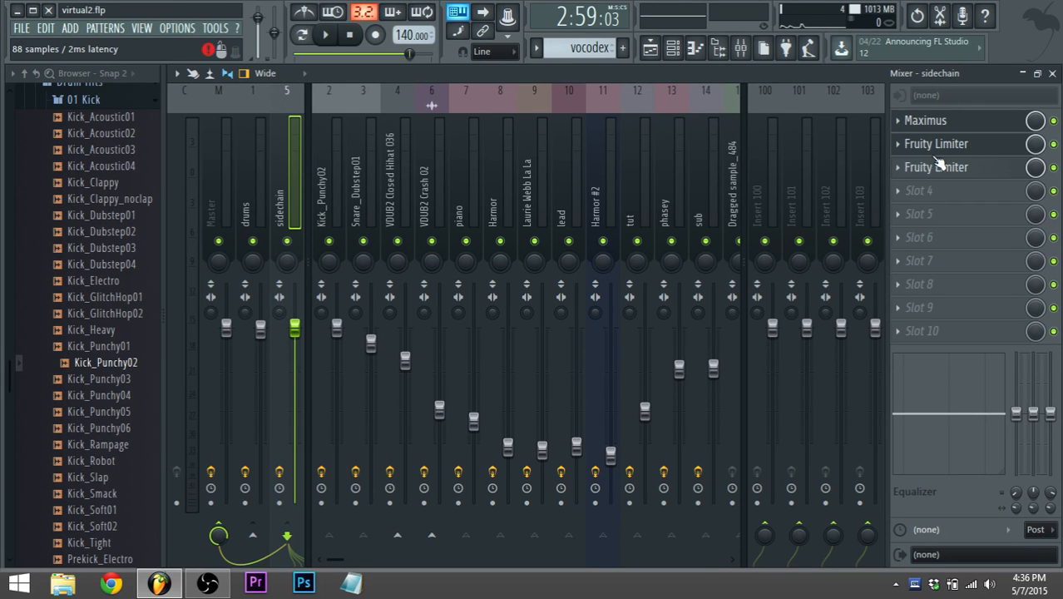
click(925, 121)
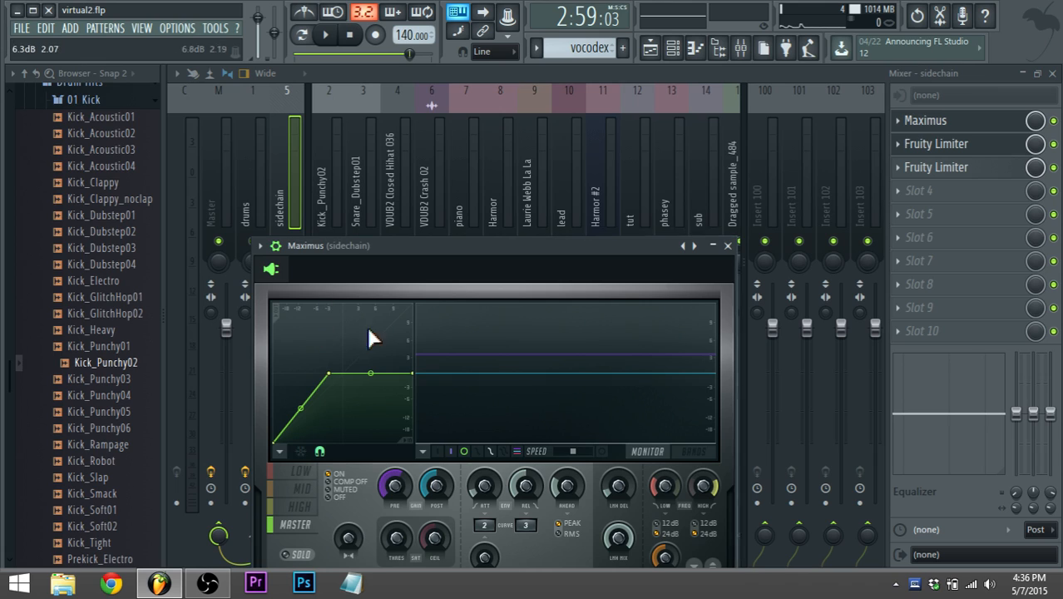
Step: Show the low band in the sidechain track's Maximus, hide its wrapper options, and play the track with the band soloed
click(300, 485)
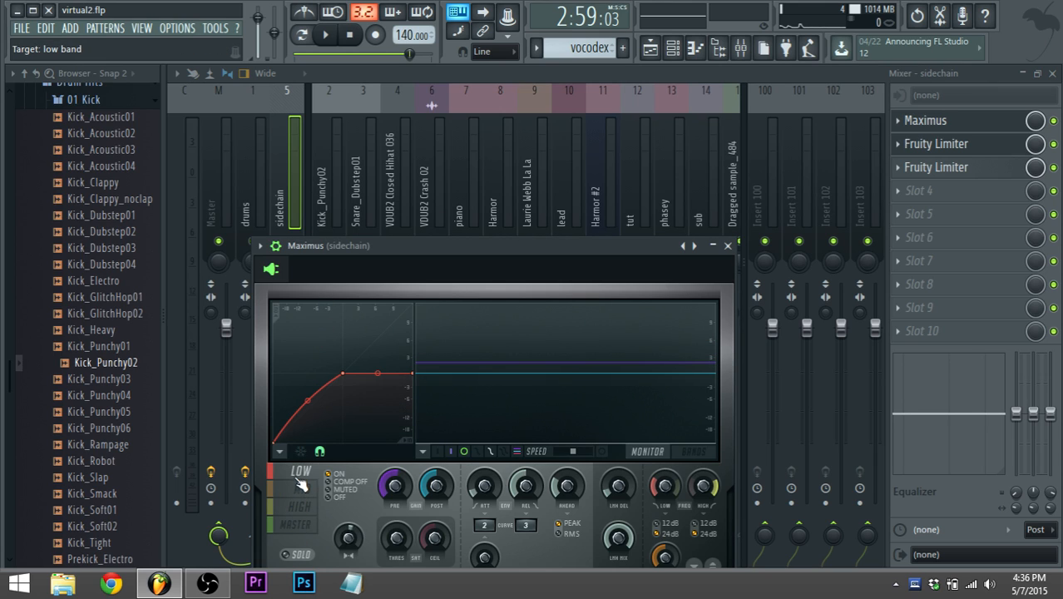
drag(491, 252, 589, 156)
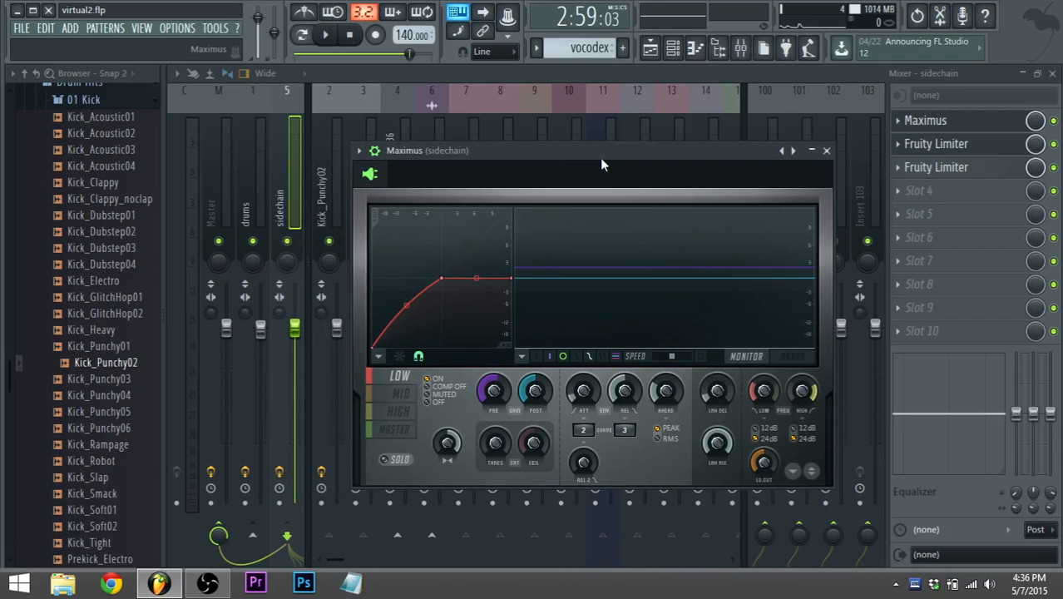
click(375, 151)
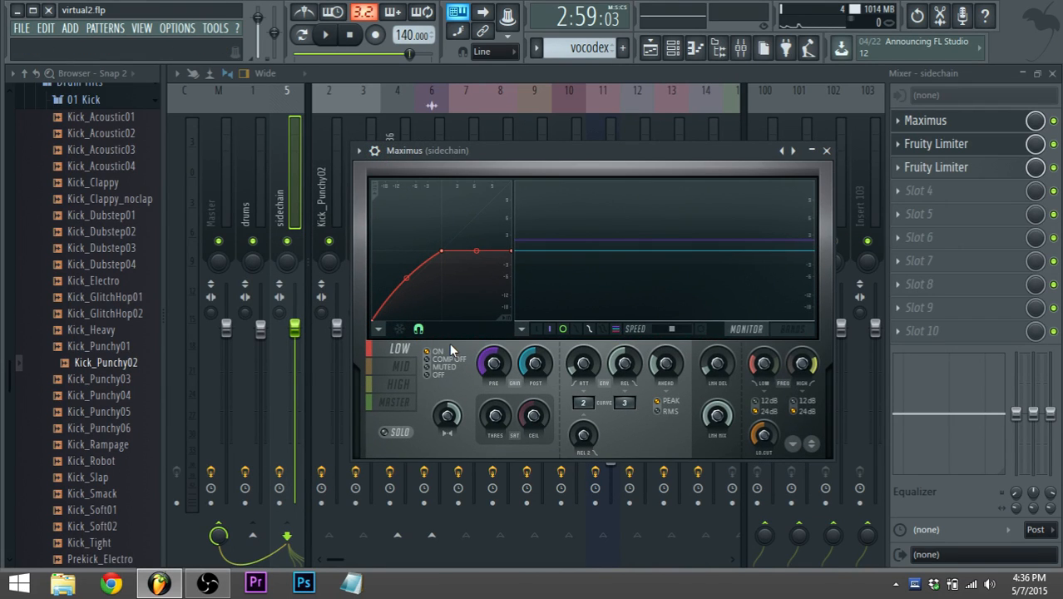
key(space)
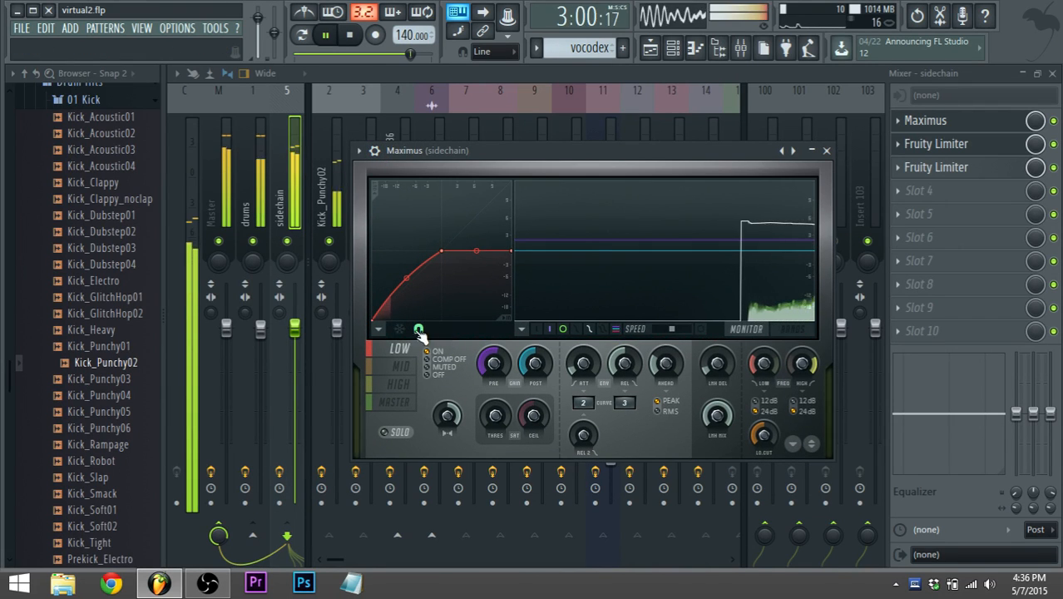
click(386, 433)
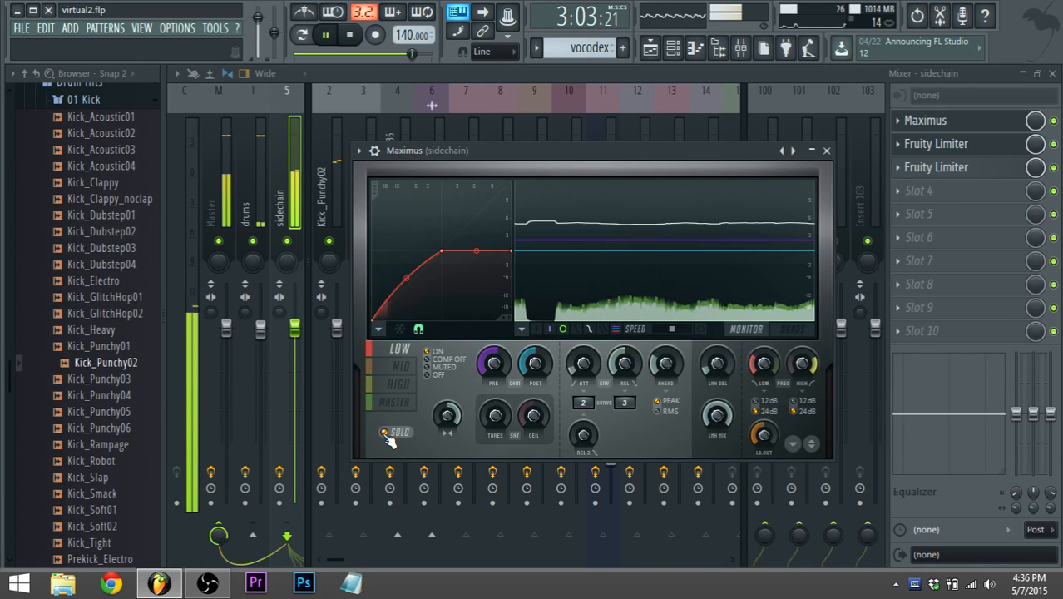
key(space)
Step: Compare the compression curves and stereo separation of the low, mid, high and master bands in the sidechain track's Maximus
click(401, 367)
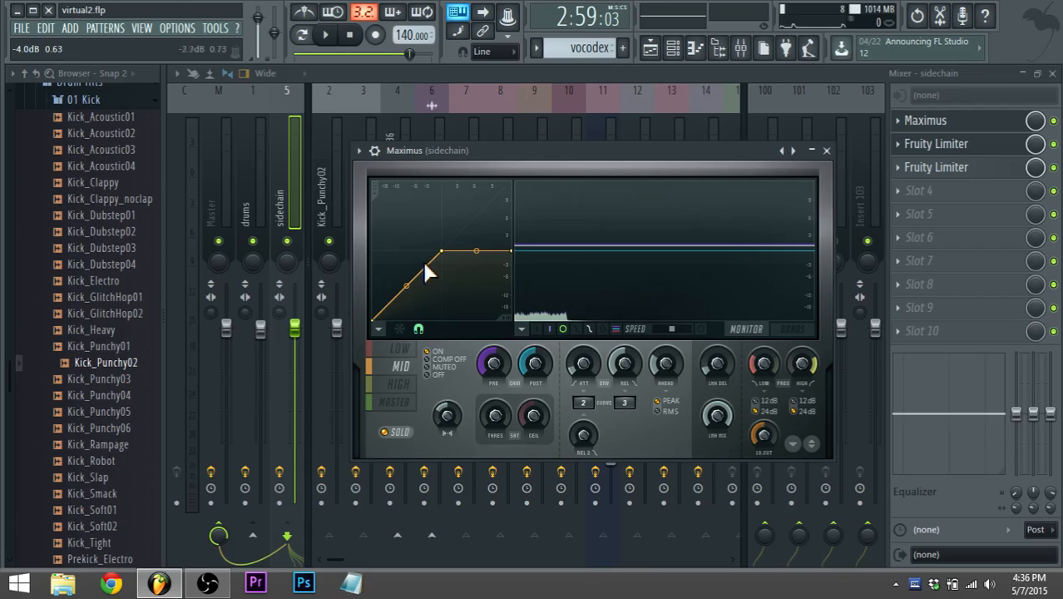
click(397, 353)
click(398, 383)
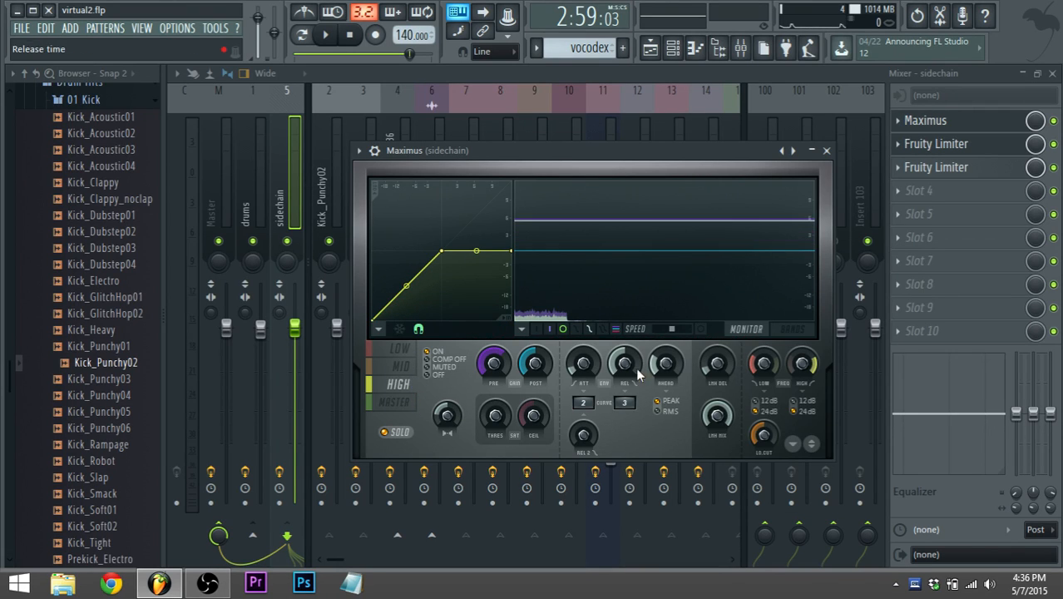
click(394, 403)
click(400, 350)
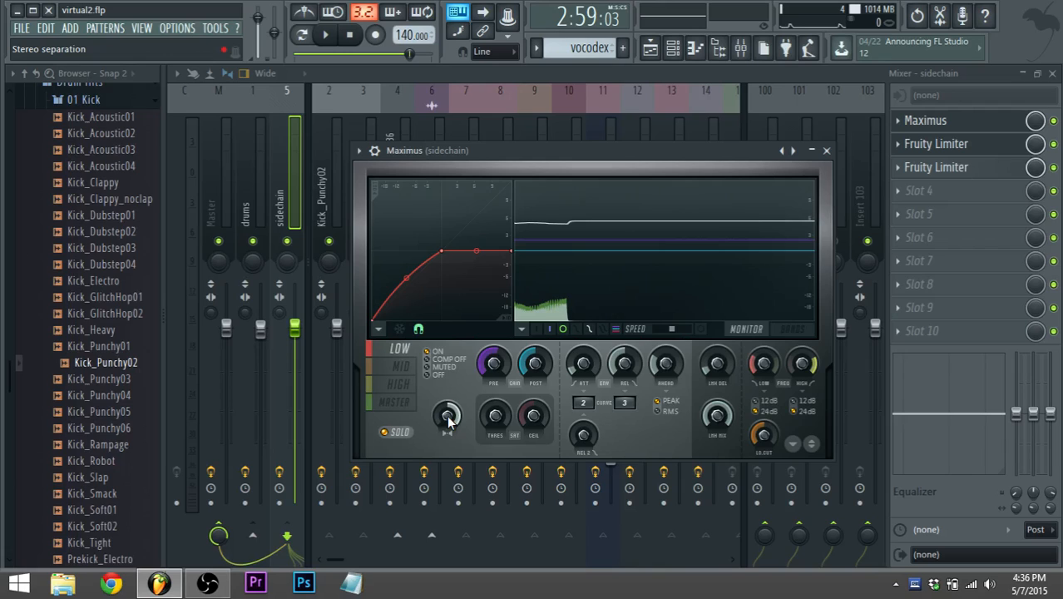
click(401, 367)
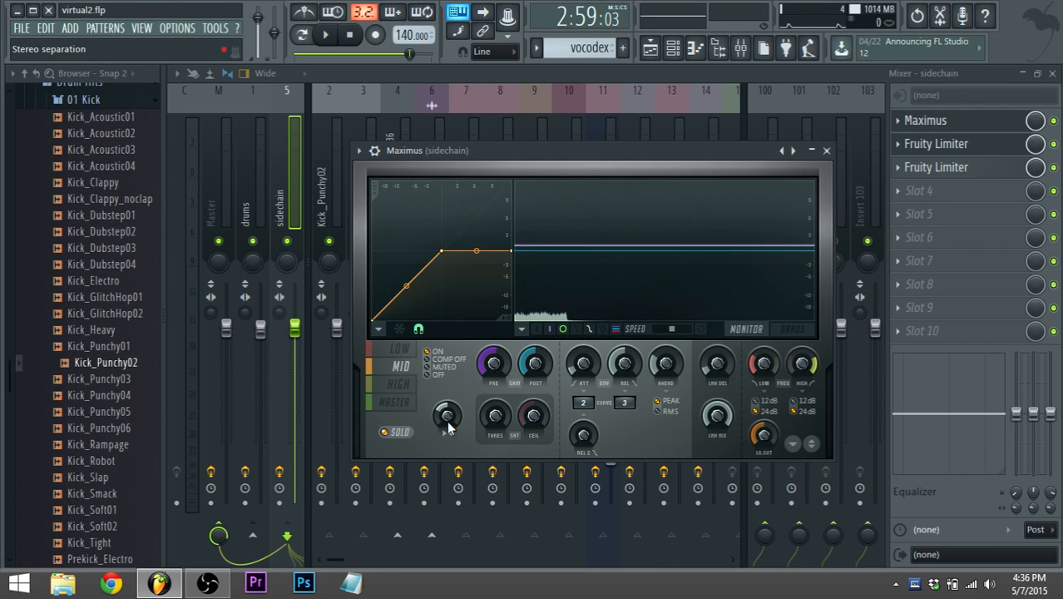
click(401, 391)
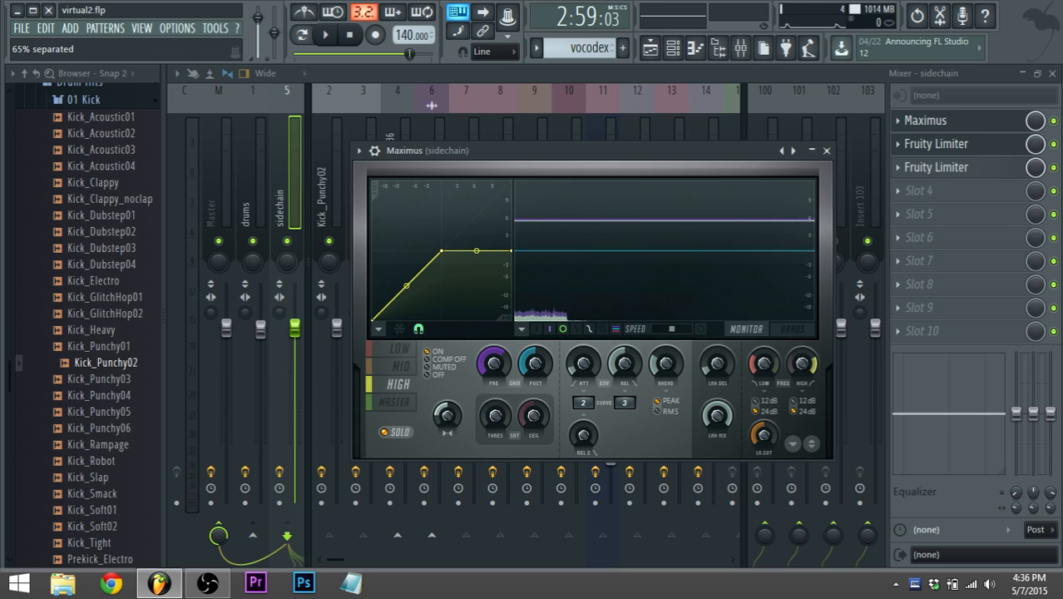
click(394, 403)
Step: Listen to the sidechain track's master, high and mid bands during playback, ending with playback stopped and solo off
key(space)
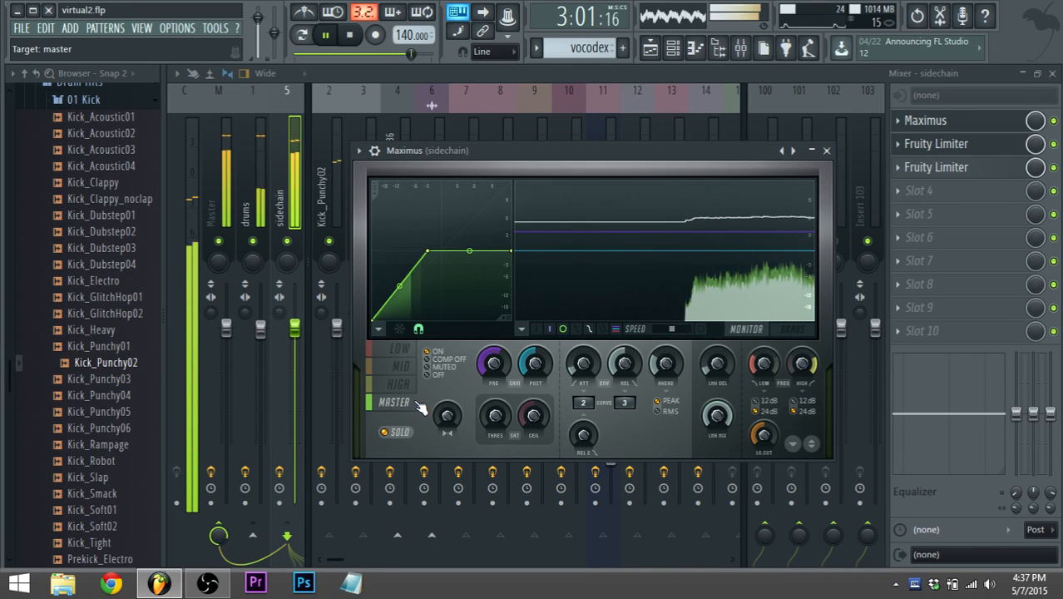
click(401, 386)
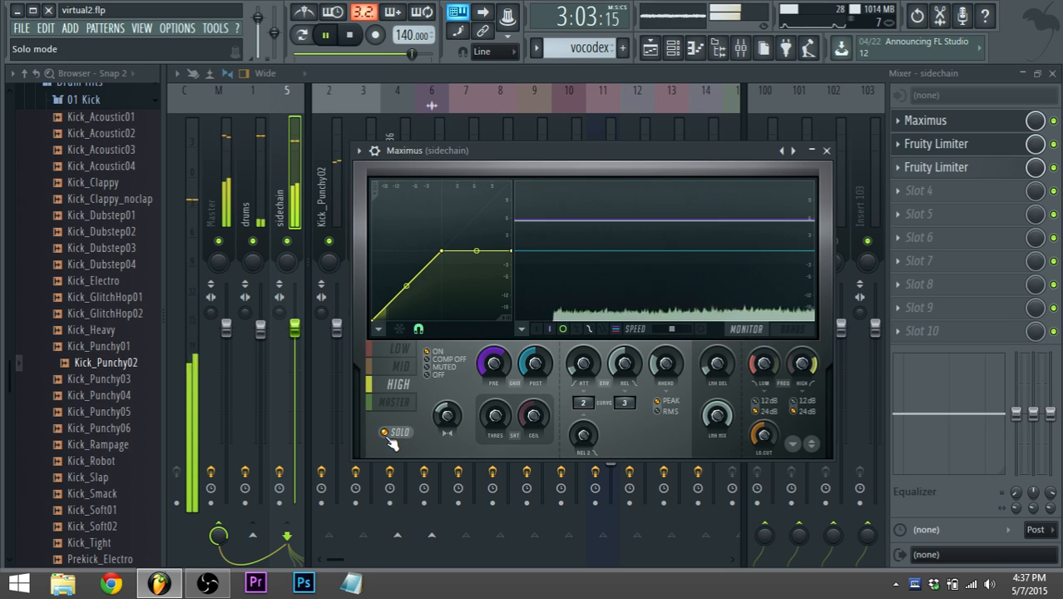
click(399, 372)
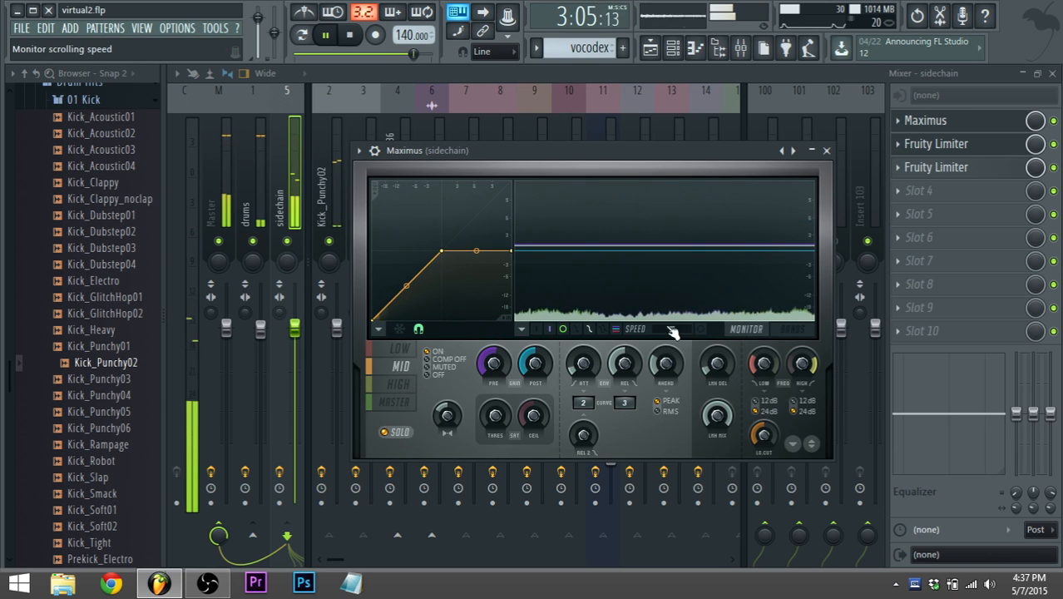
key(space)
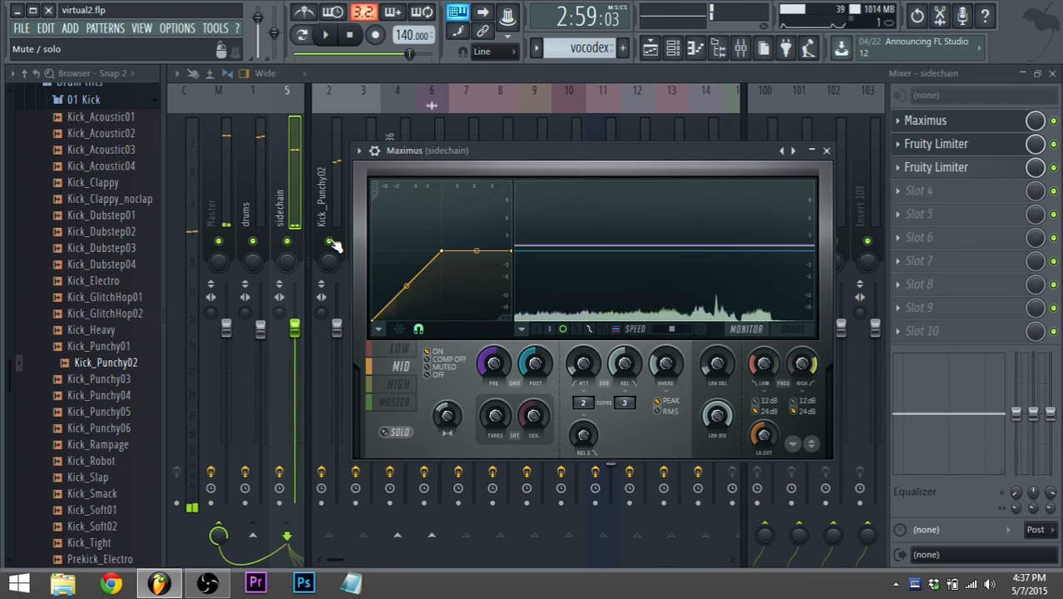
Step: Open Maximus on the drums track with its wrapper options hidden, and view the low band during playback
click(247, 217)
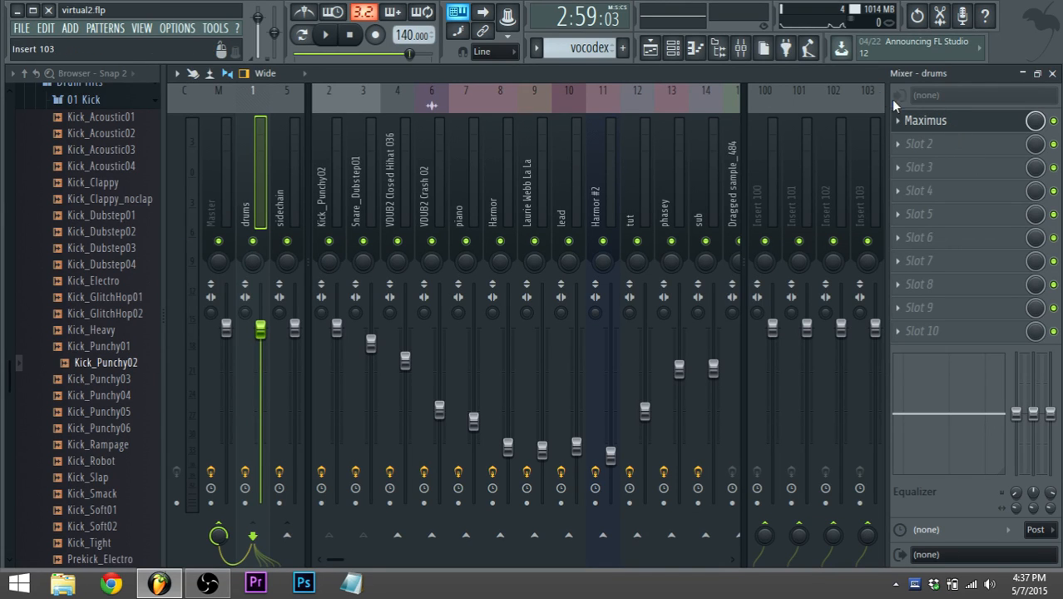
click(948, 123)
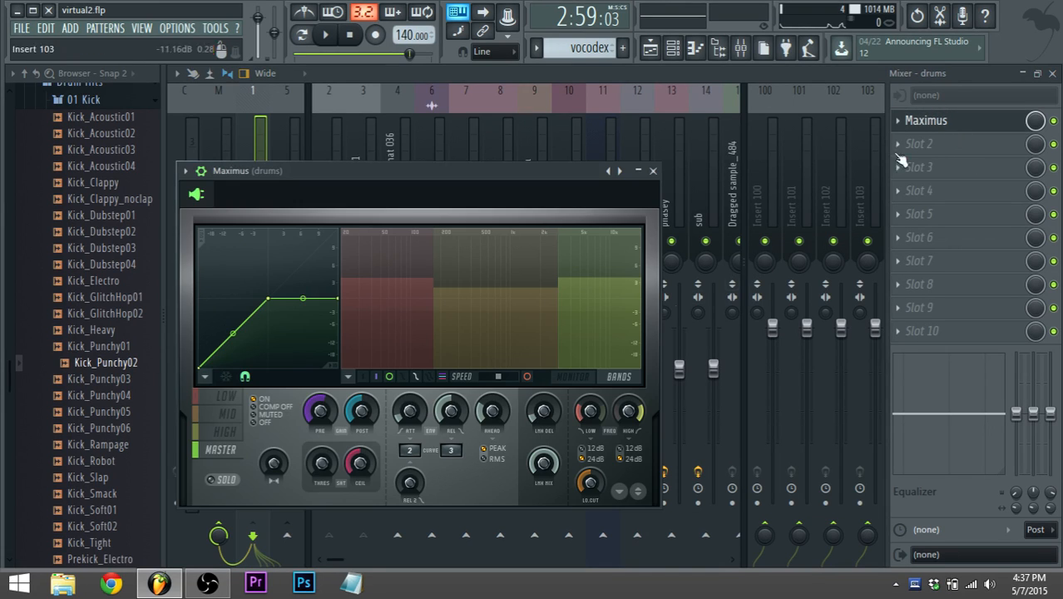
click(202, 172)
click(225, 368)
key(space)
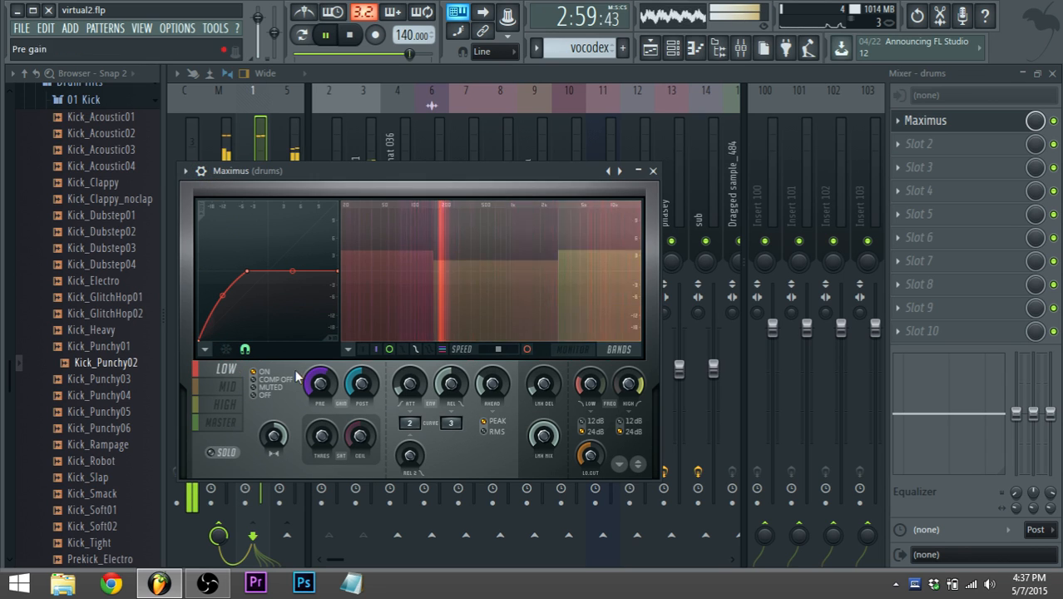
Step: Compare the drums Maximus monitor and bands displays during playback, toggling the output spectrogram off and on
click(586, 353)
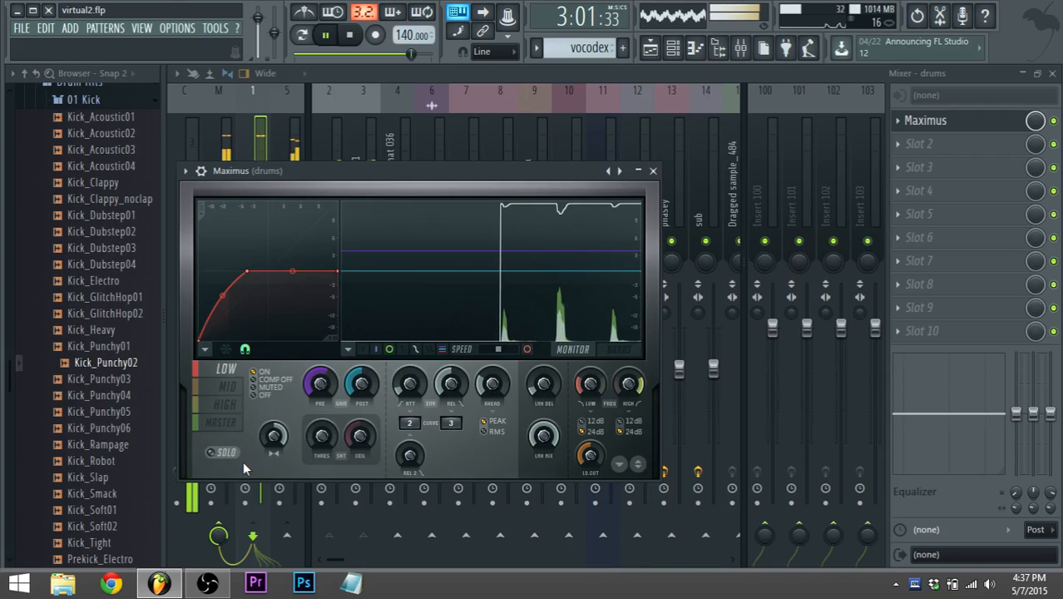
click(529, 350)
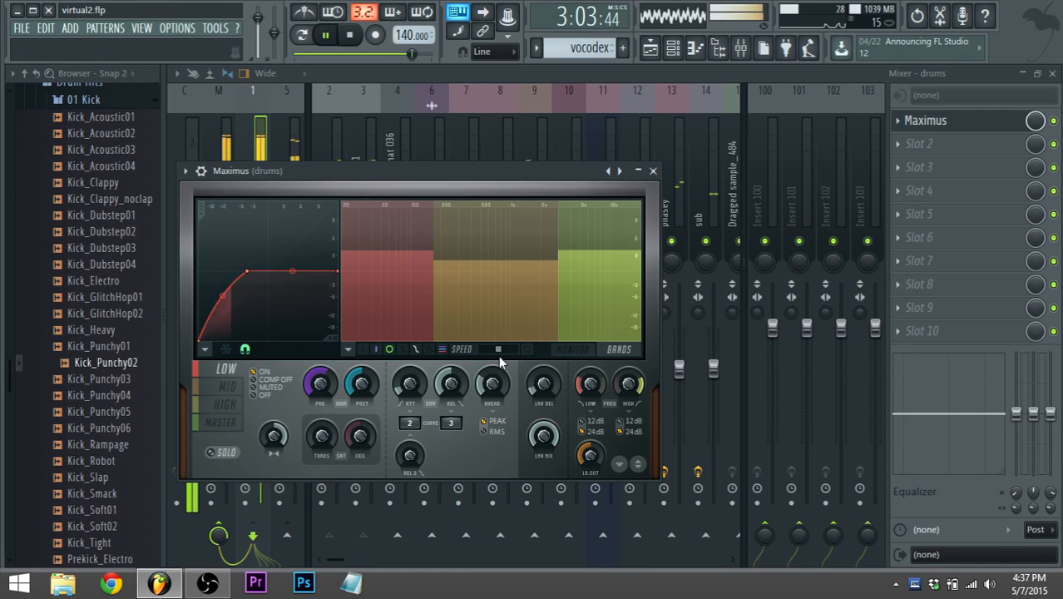
click(533, 351)
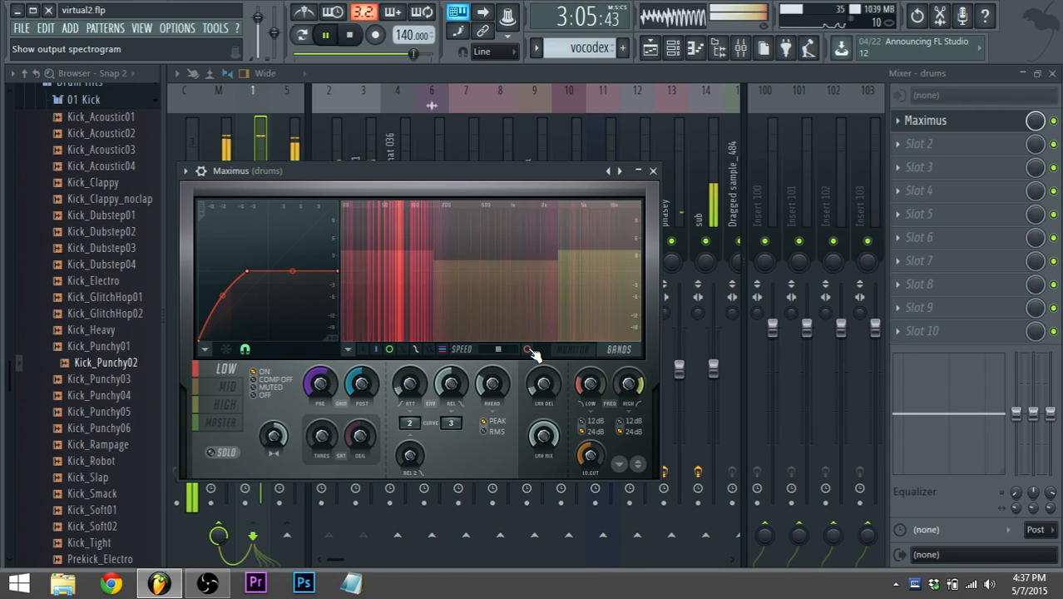
key(space)
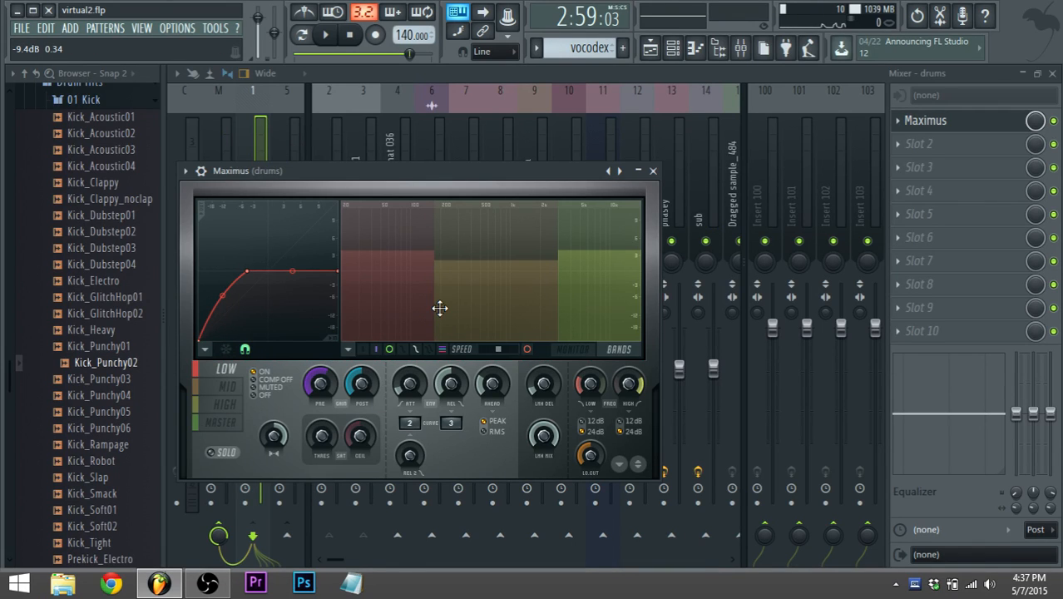
Step: Bend the lower segment of the drums Maximus mid-band compression curve upward, using the monitor display
click(228, 388)
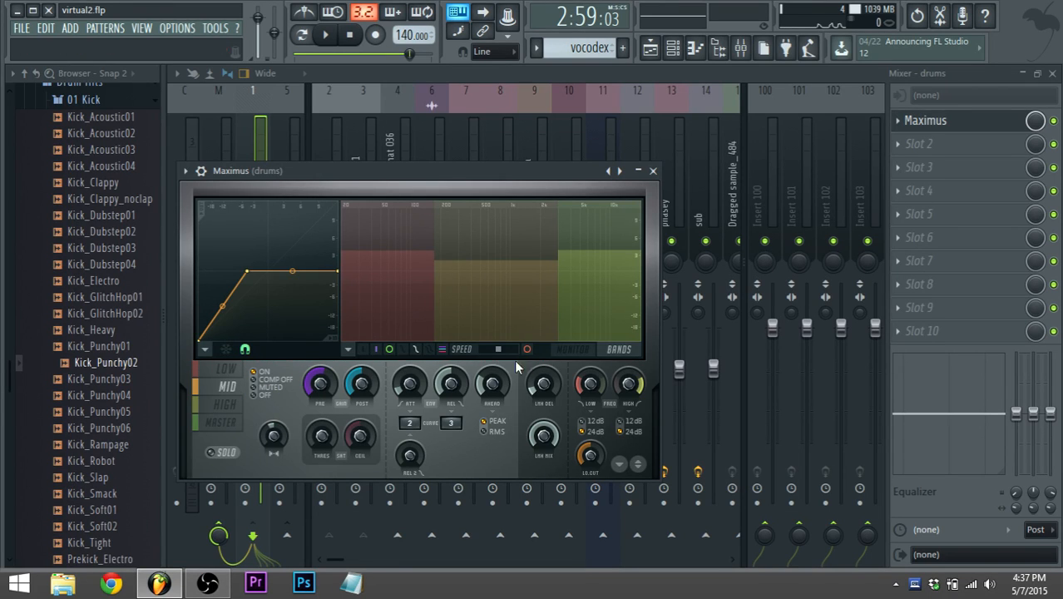
click(572, 350)
drag(222, 310, 223, 300)
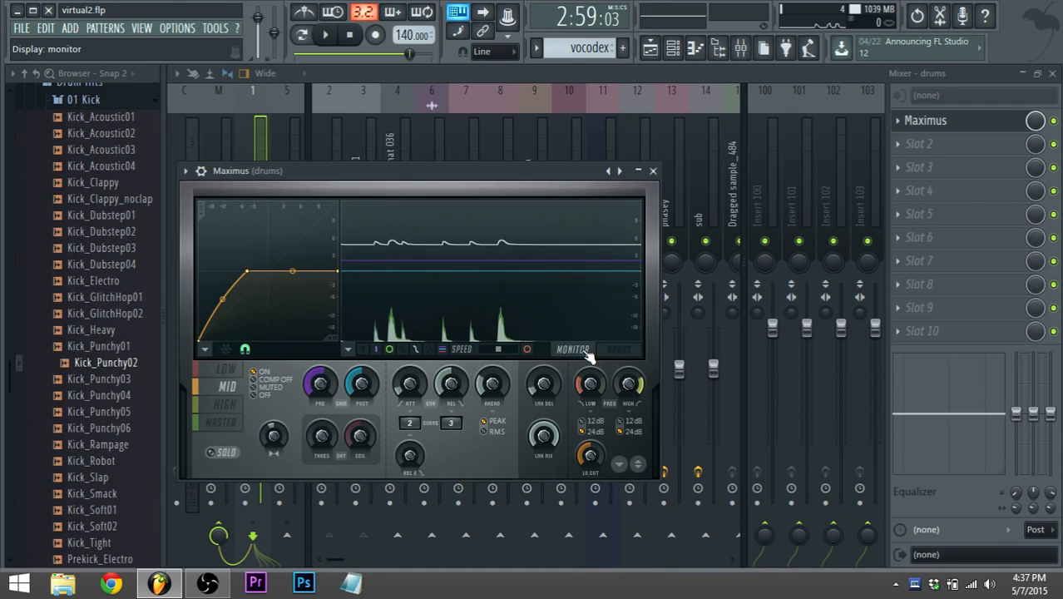
Step: Listen to short passages with the bands display on, and set the drums Maximus low-to-mid crossover to 179 Hz
click(621, 350)
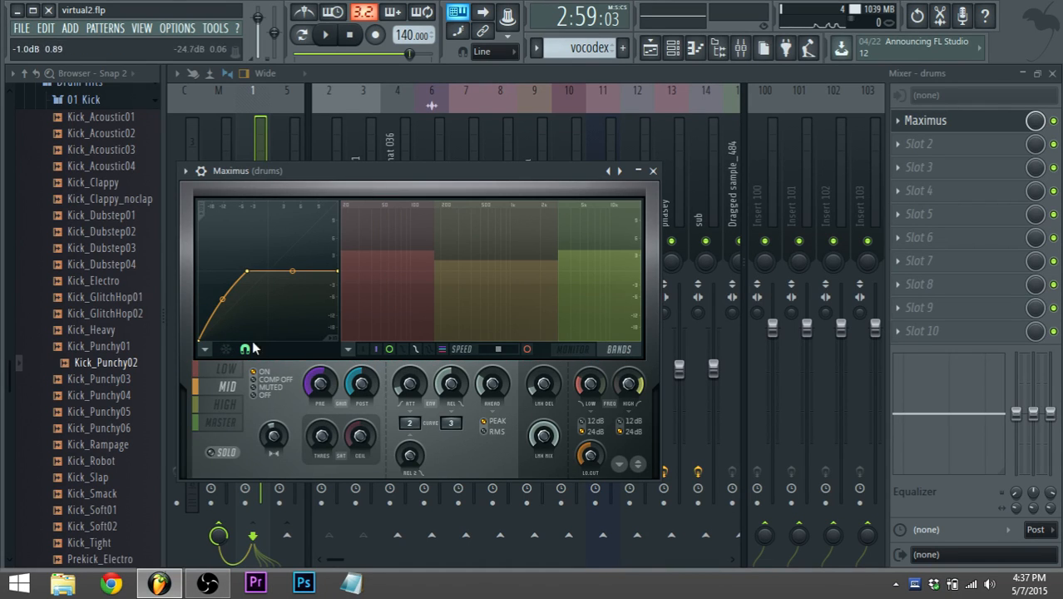
key(space)
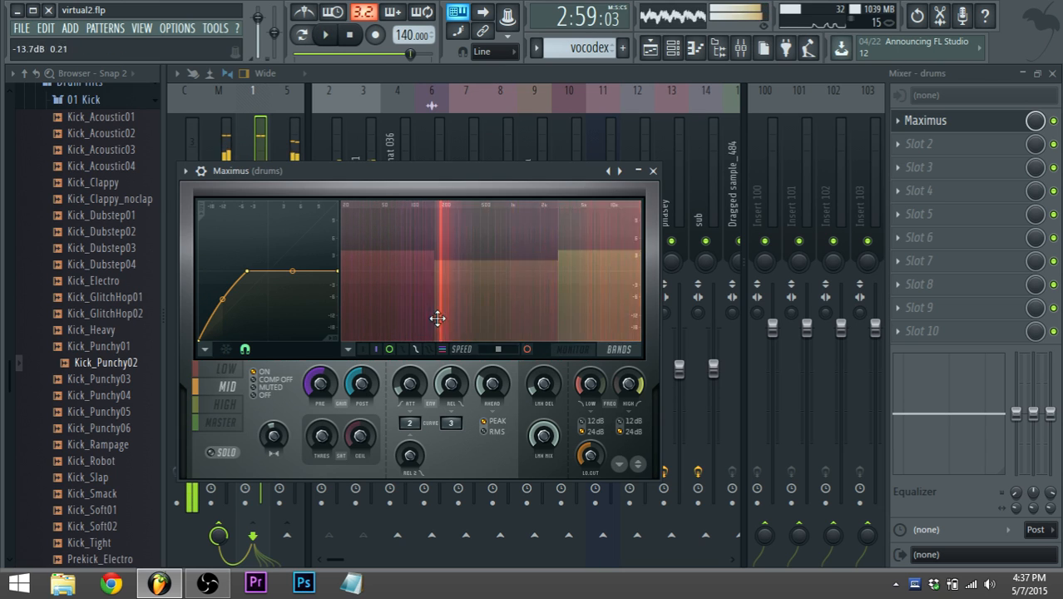
key(space)
key(space)
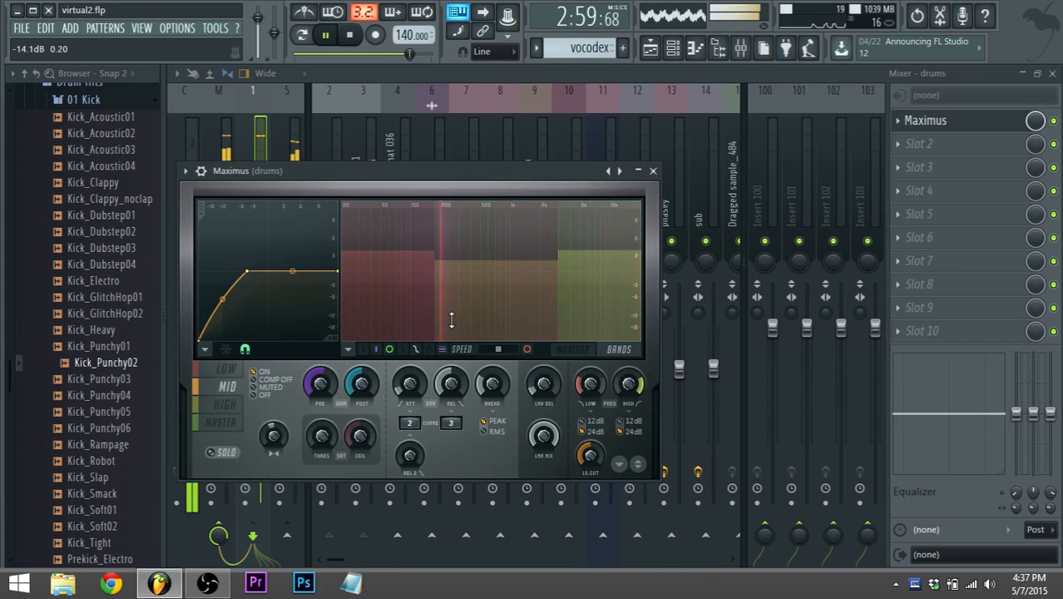
key(space)
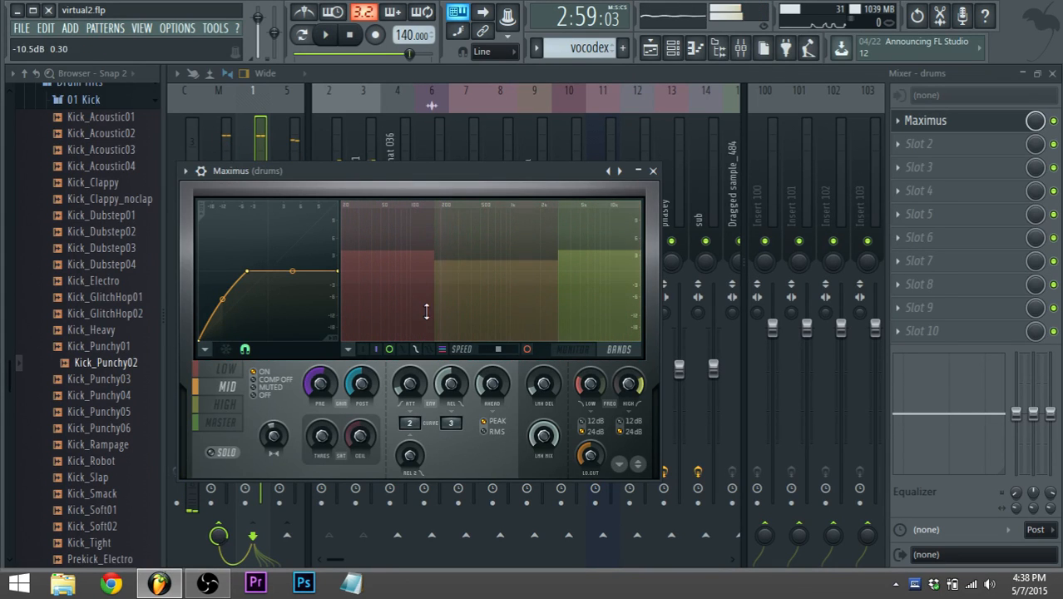
click(434, 309)
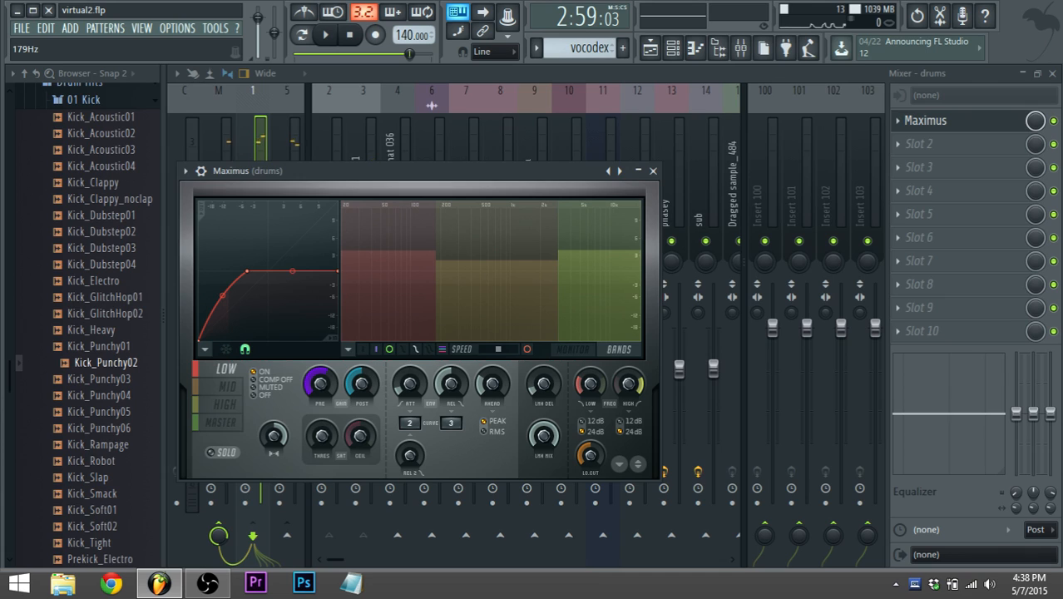
Step: Inspect the drums Maximus mid, low and high band responses in the monitor display, playing the track for the high band
click(230, 387)
click(569, 351)
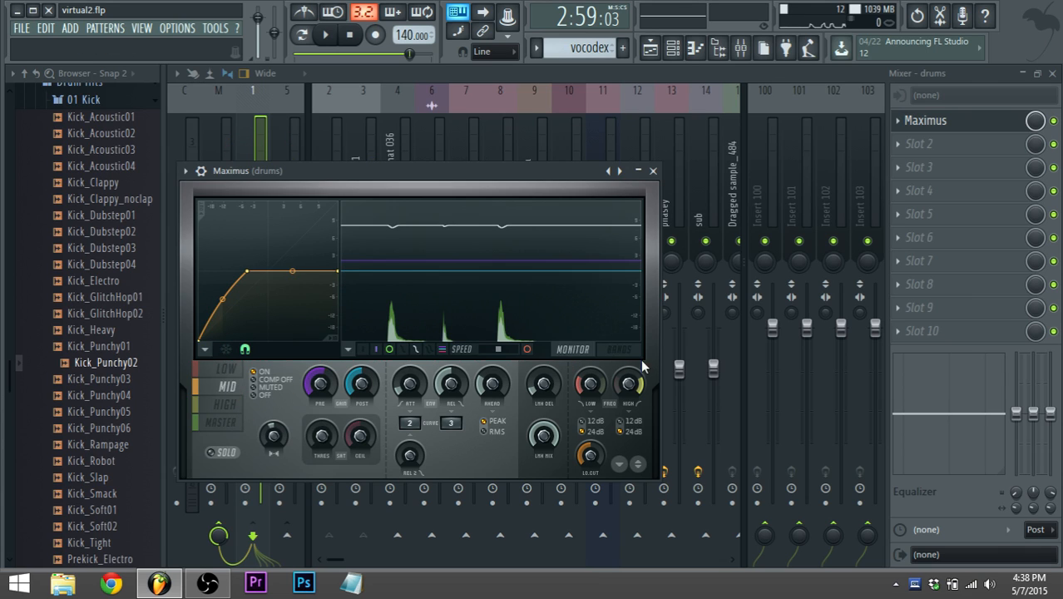
click(231, 370)
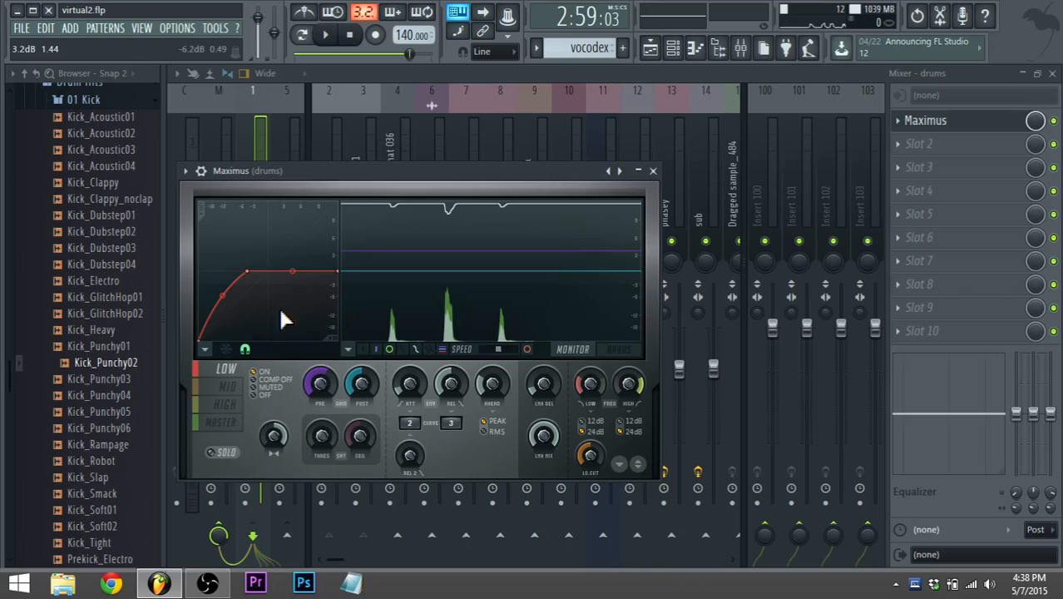
click(224, 405)
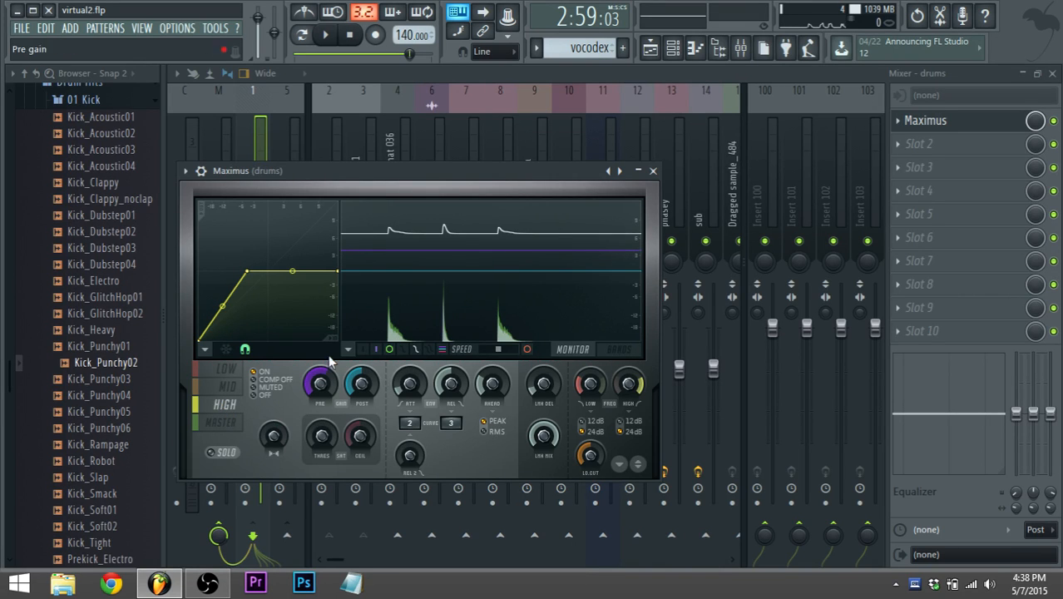
key(space)
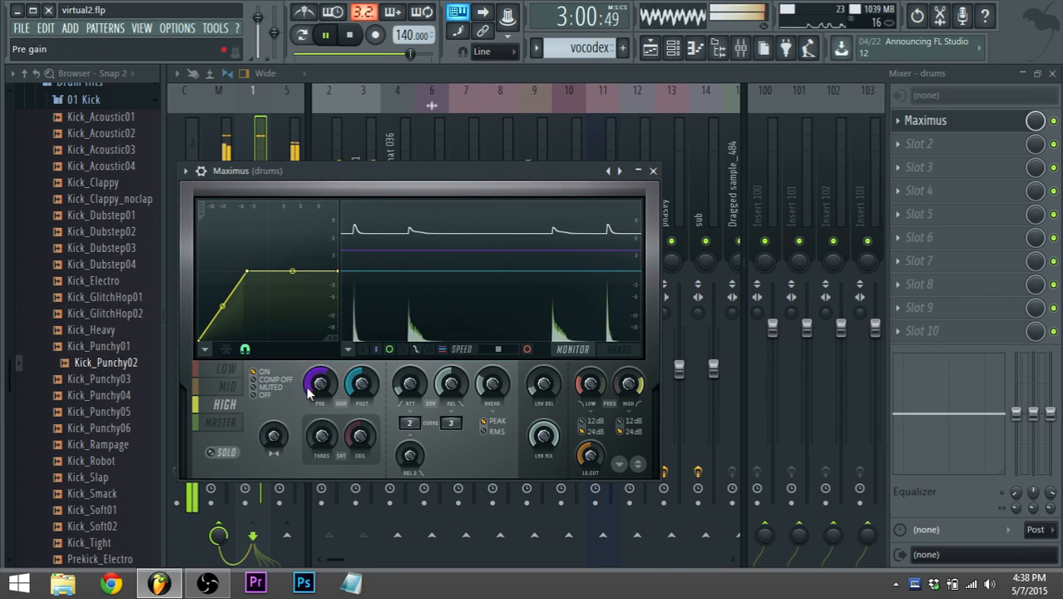
key(space)
Step: Check the drums Maximus master and mid curves, and move the high-band curve's knee point to -3.0 dB
click(221, 422)
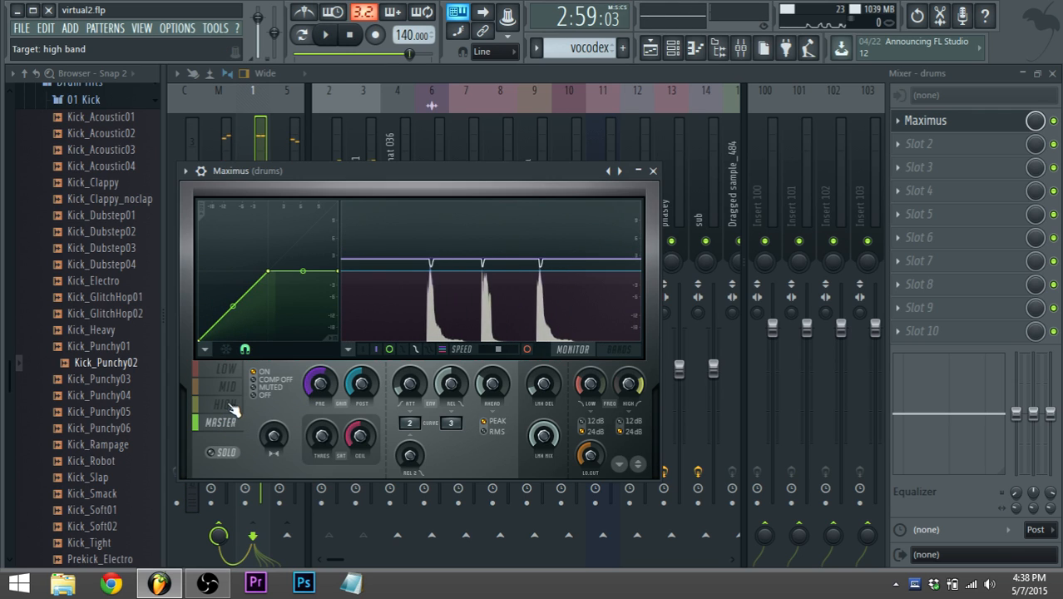
click(229, 387)
click(234, 407)
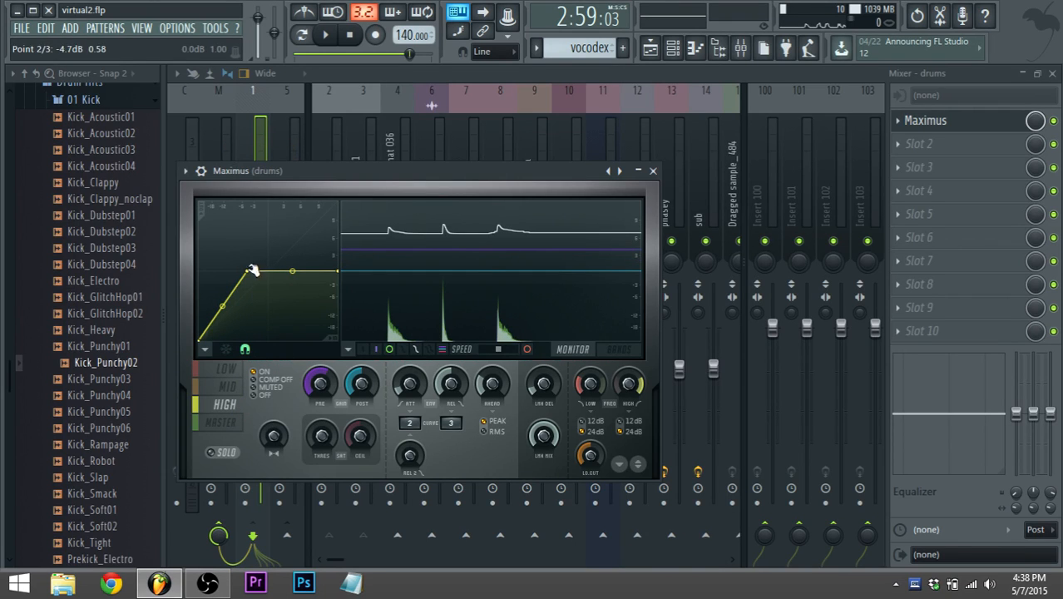
drag(250, 273, 255, 273)
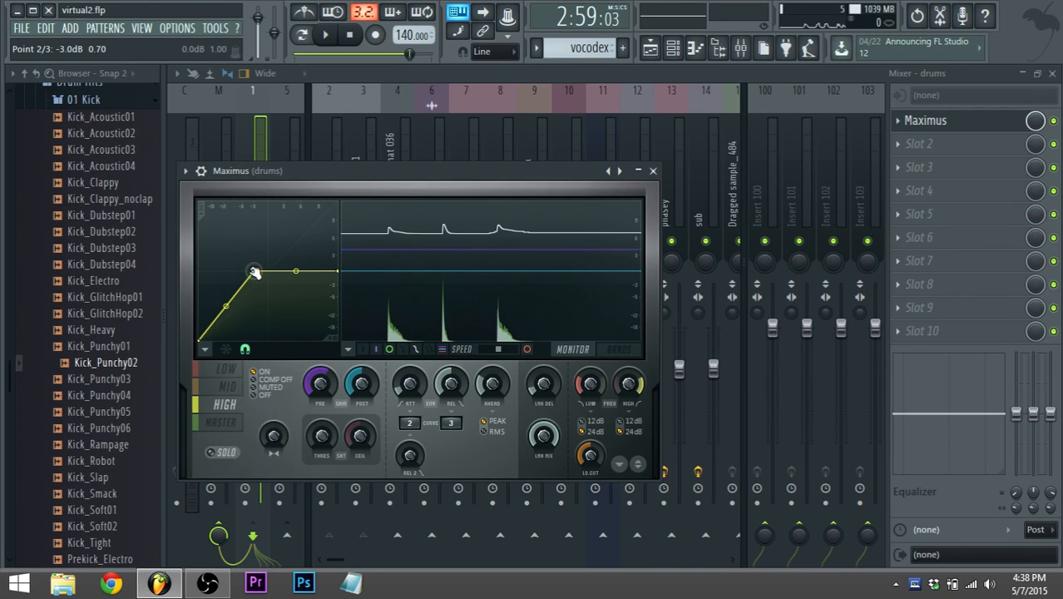
Step: Check the drums Maximus mid band, and move the high-band curve's knee point to -4.7 dB
click(235, 388)
click(237, 405)
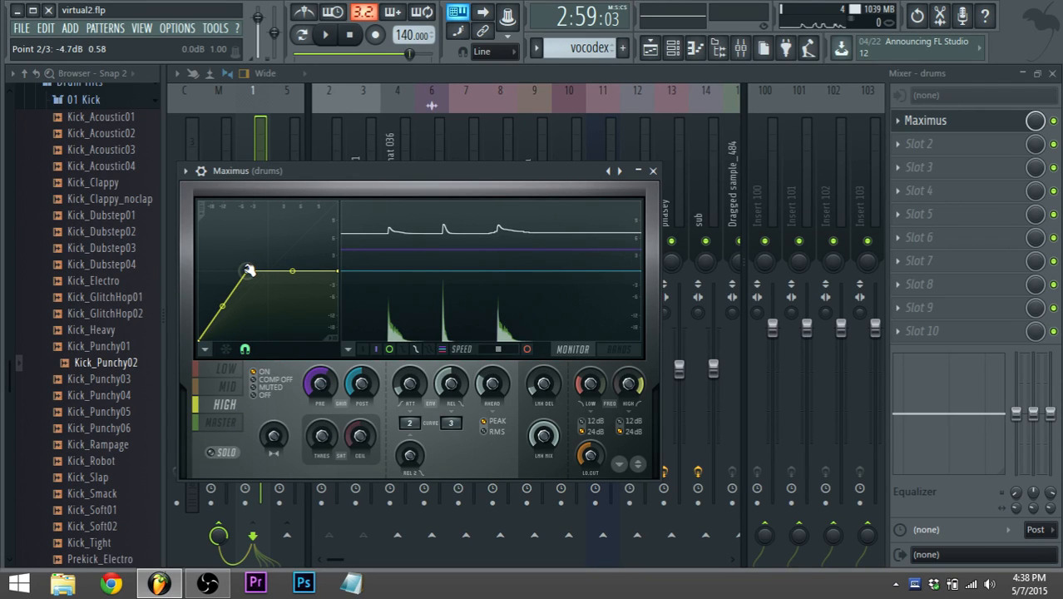
mouse_move(248, 271)
mouse_down()
mouse_move(269, 274)
mouse_move(247, 272)
mouse_up()
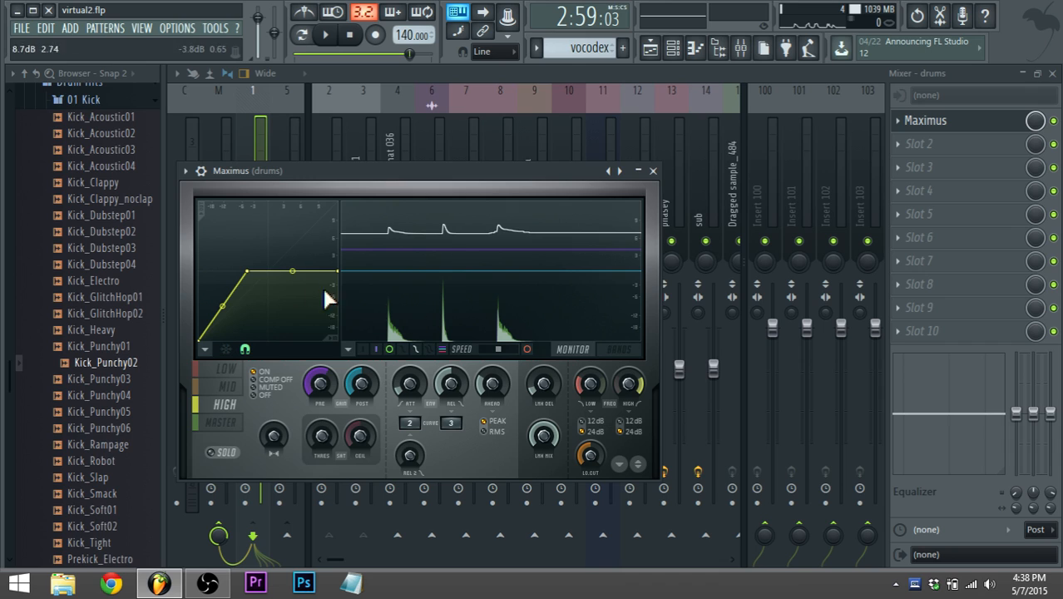
mouse_move(252, 272)
mouse_down()
mouse_move(262, 304)
mouse_move(249, 328)
mouse_move(215, 321)
mouse_move(225, 311)
mouse_move(223, 277)
mouse_move(248, 273)
mouse_up()
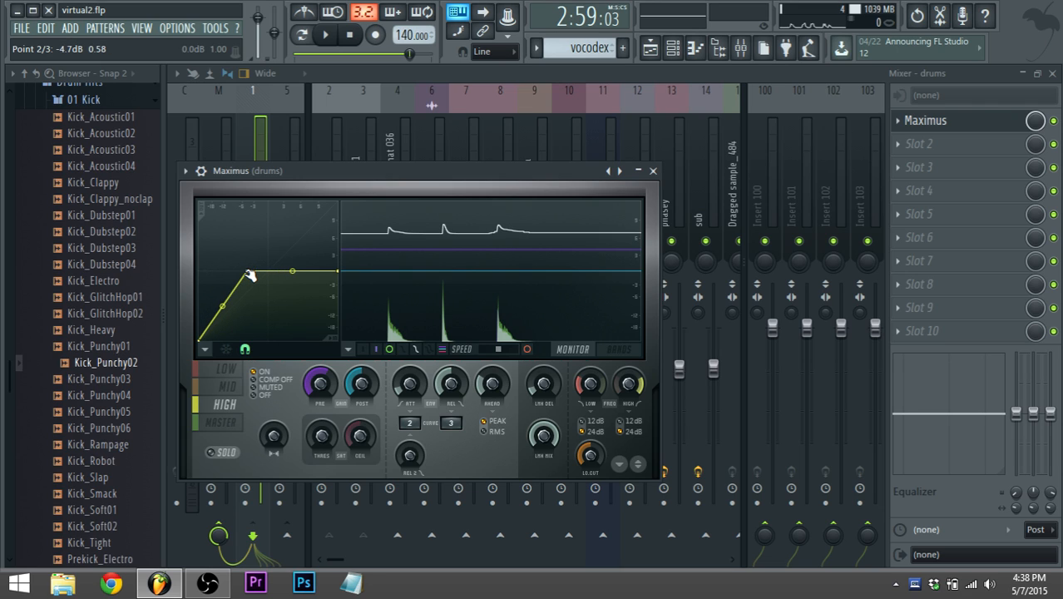
Step: Examine the drums Maximus master response in the monitor display while playing a short passage
click(221, 423)
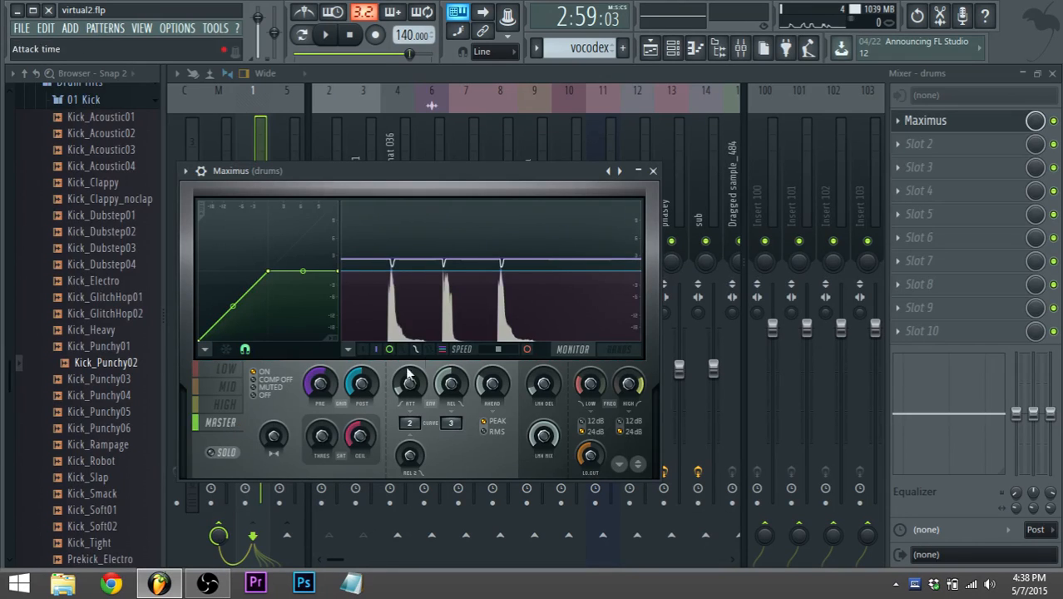
key(space)
key(space)
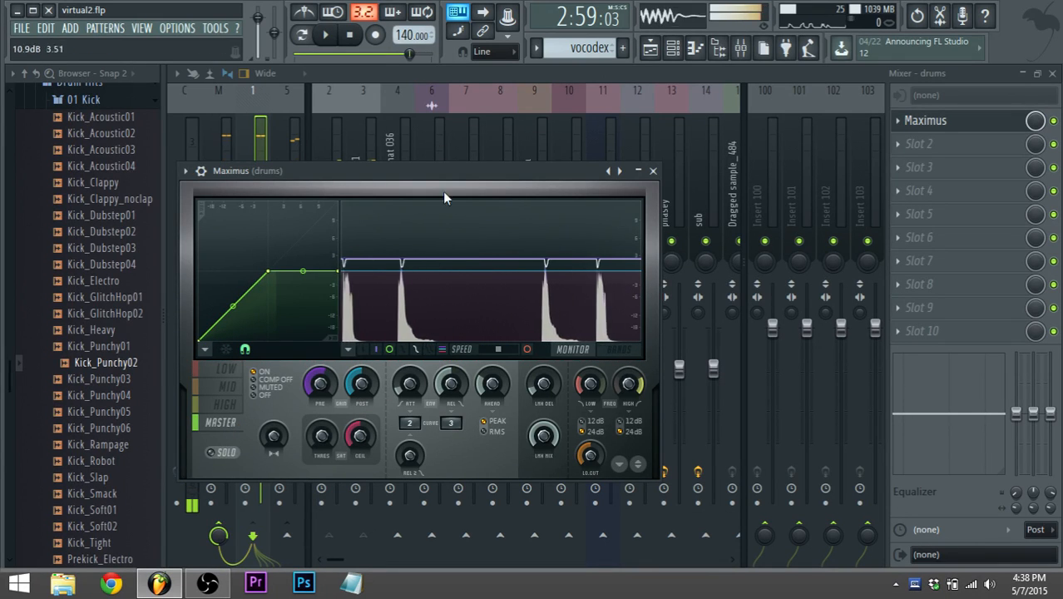
Step: Close the drums Maximus, look over the sidechain and drums tracks, and open the Master track's Fruity parametric EQ 2
click(369, 73)
click(279, 218)
click(245, 220)
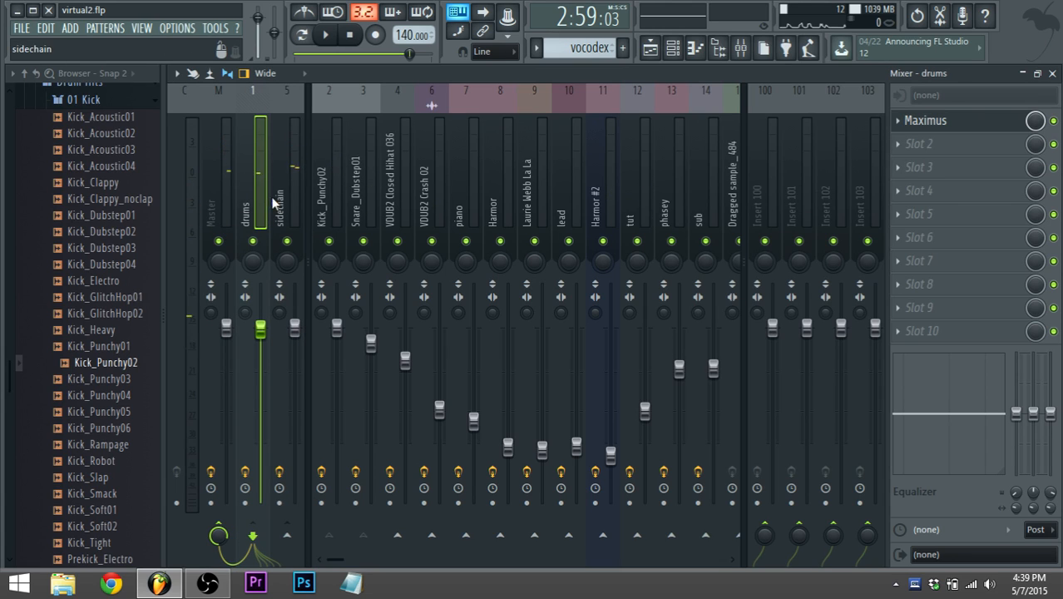
click(227, 214)
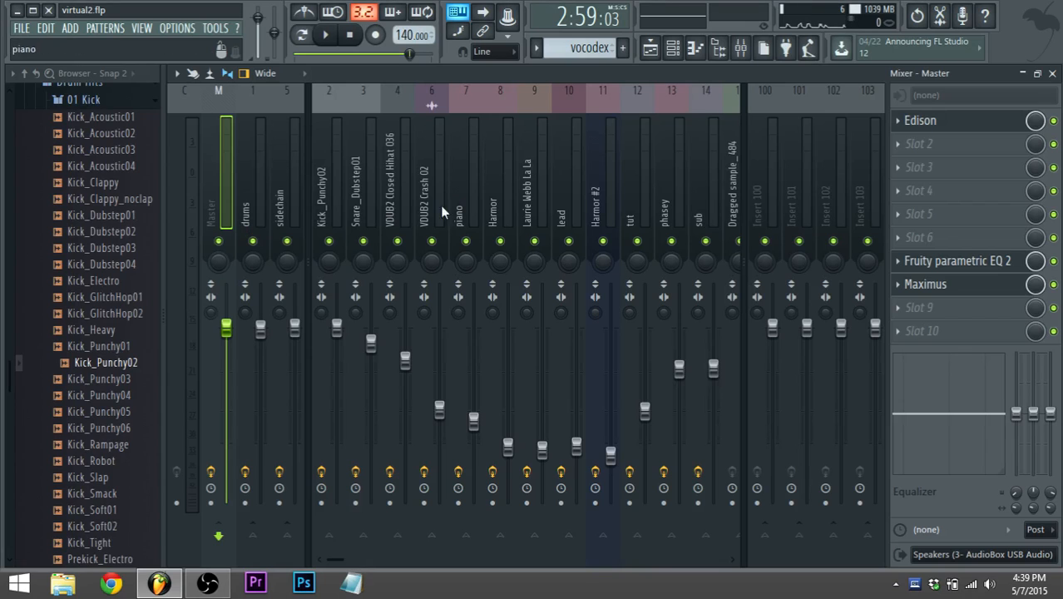
click(998, 260)
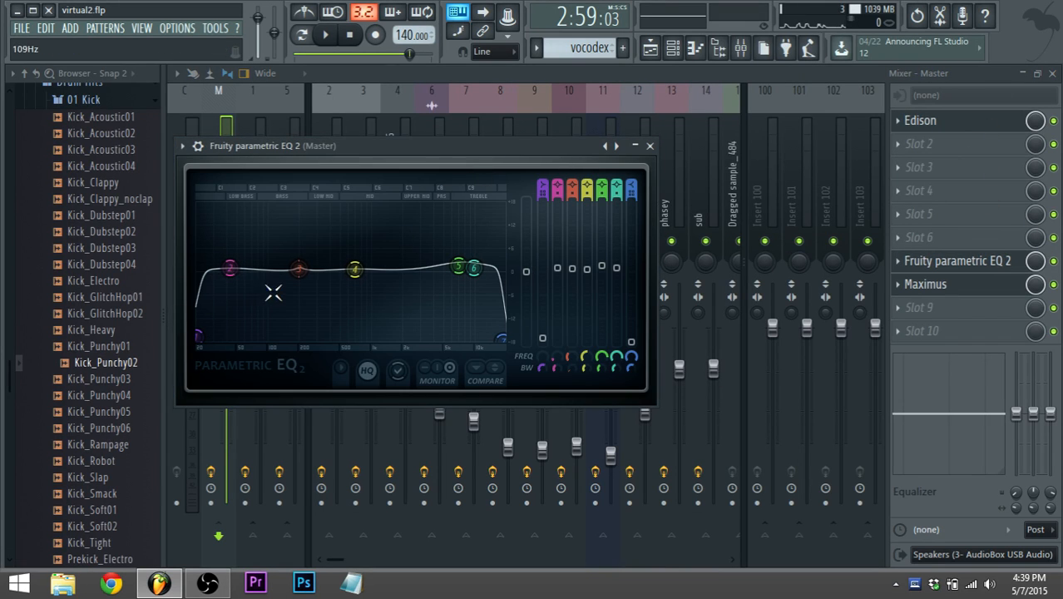
Step: Play short passages to check the Master EQ bands, and lower band 5 slightly
key(space)
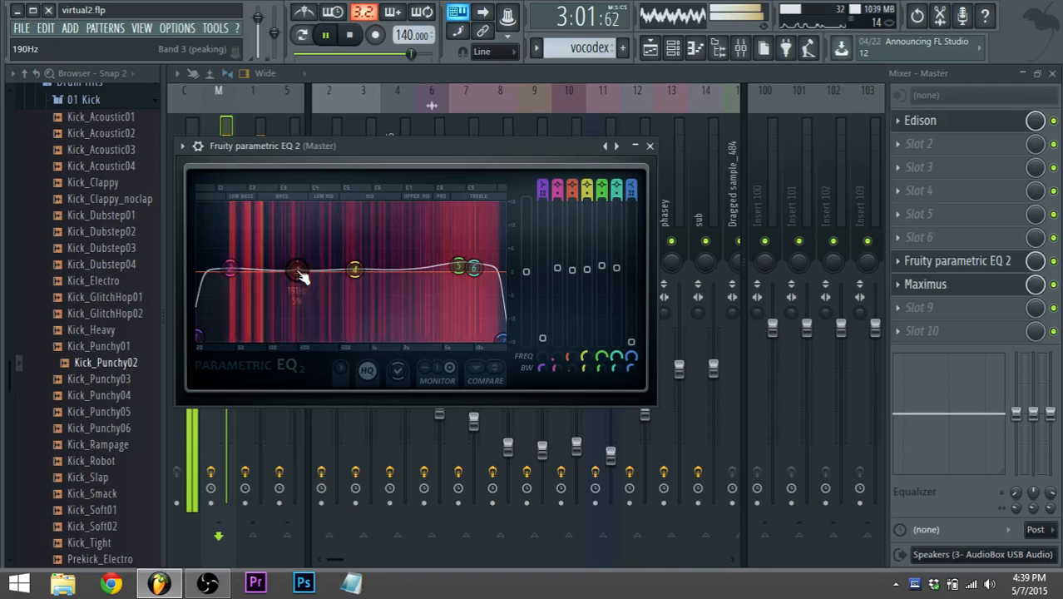
key(space)
drag(462, 268, 463, 270)
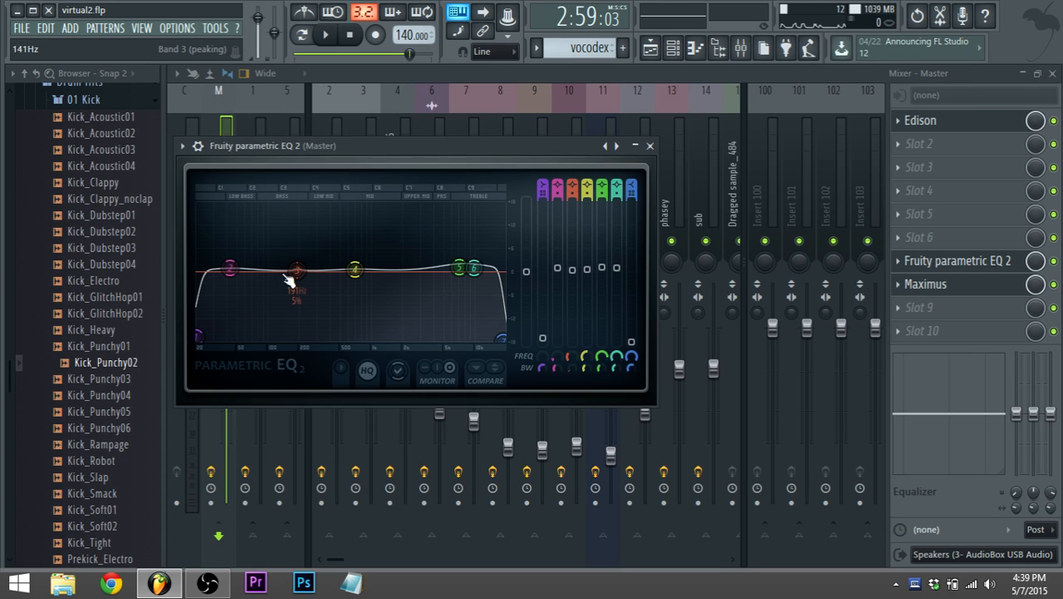
key(space)
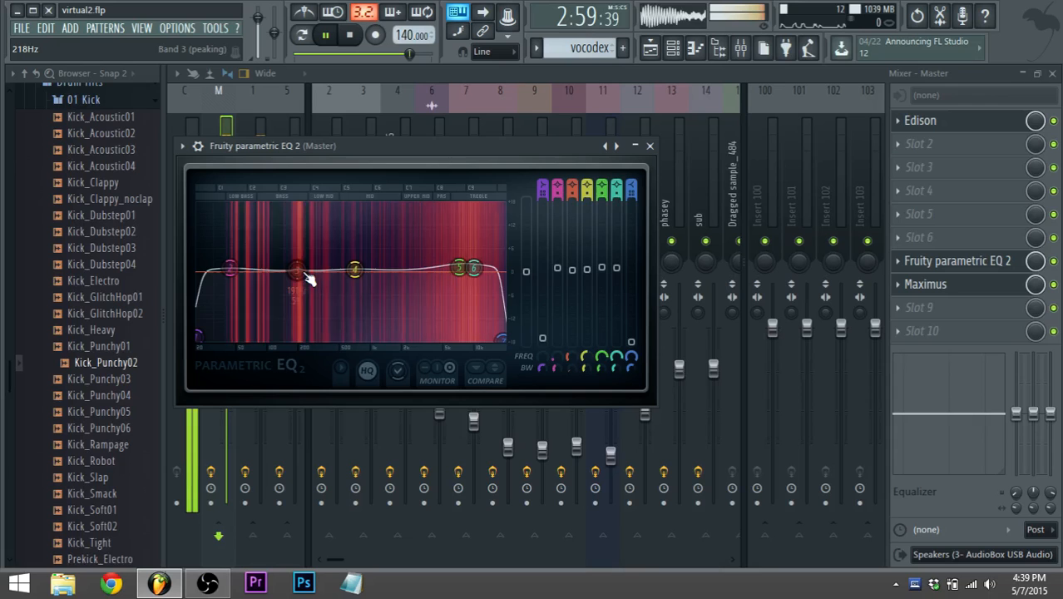
mouse_move(304, 275)
mouse_down()
mouse_move(297, 254)
mouse_move(299, 267)
mouse_up()
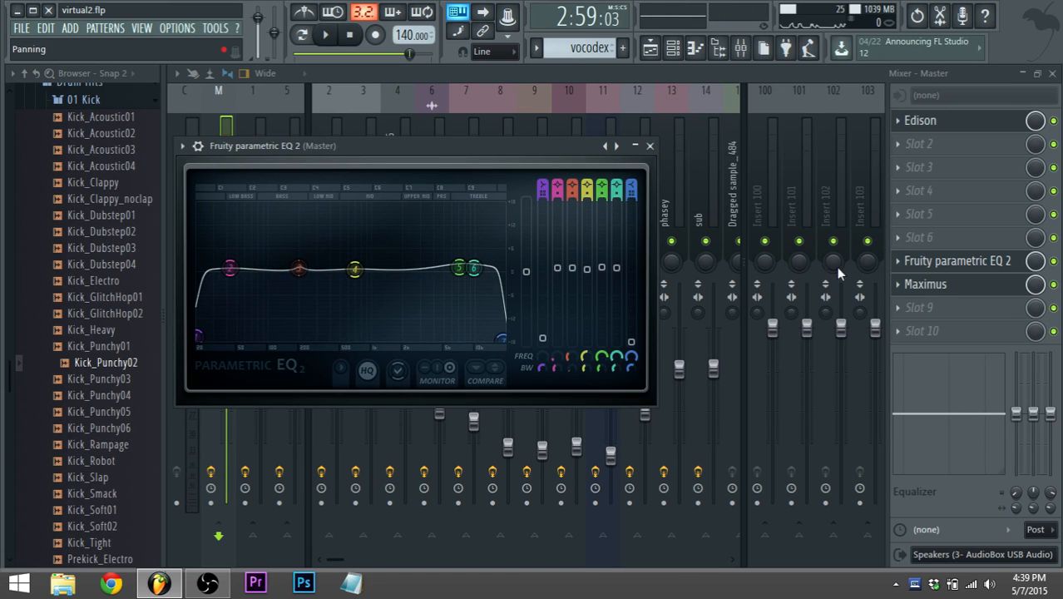
Step: Open the Master track's Maximus and check the low, mid, high and master bands, including their stereo separation
click(924, 284)
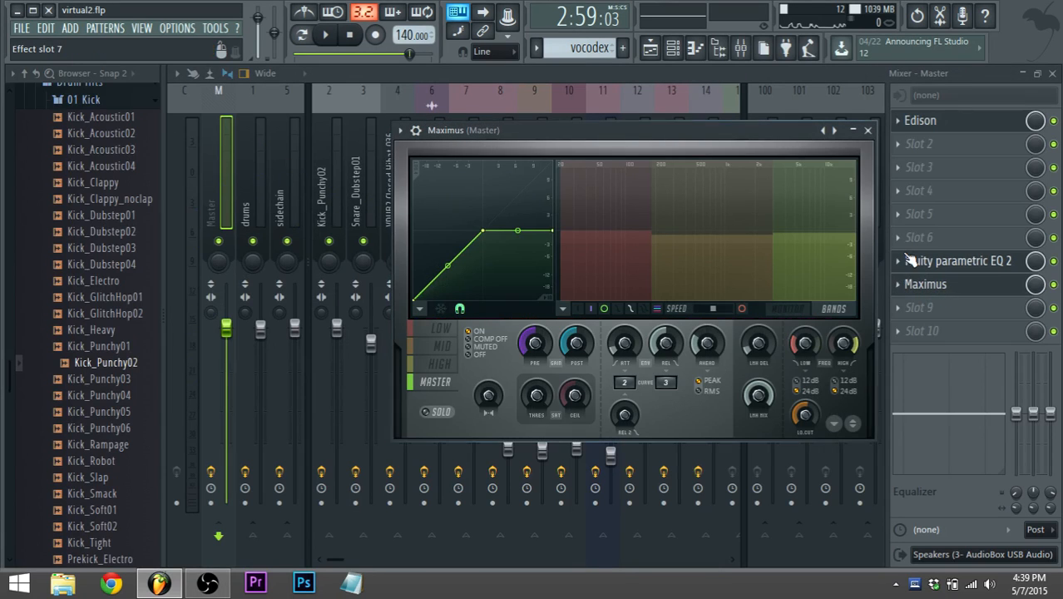
click(436, 329)
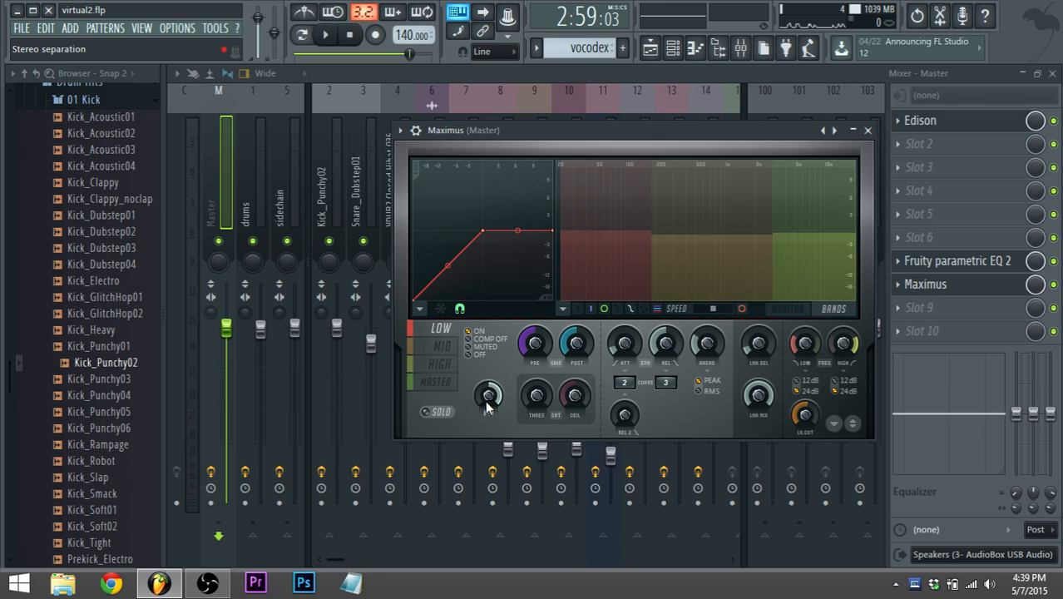
click(452, 349)
click(450, 370)
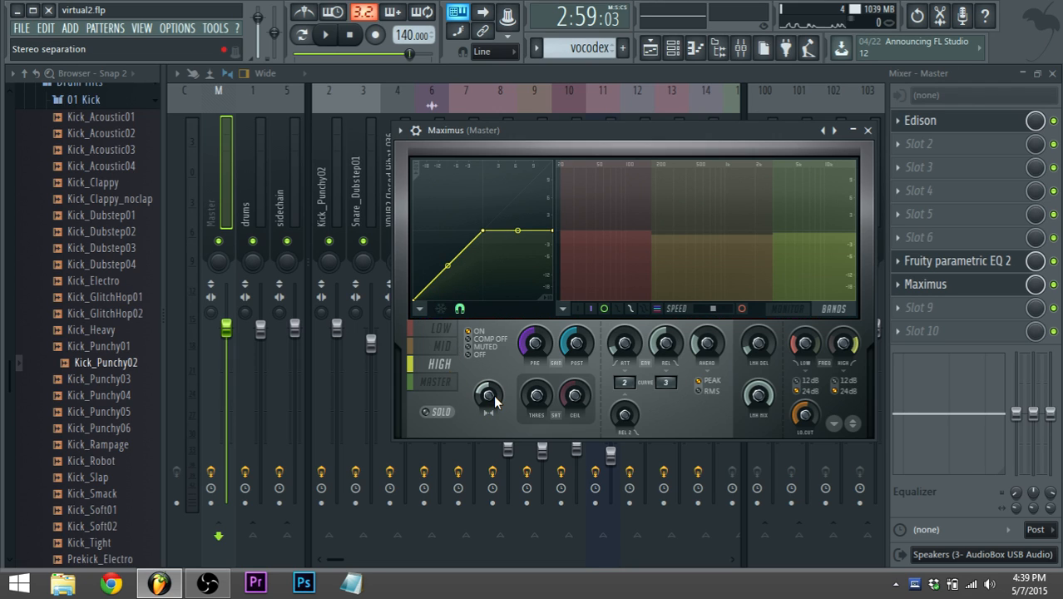
click(436, 382)
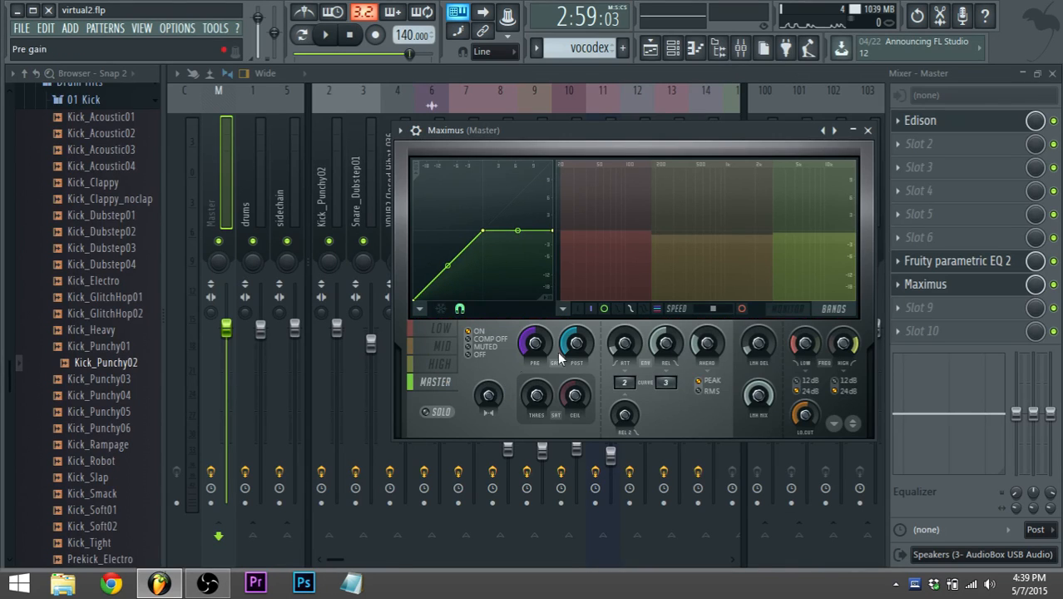
Step: Compare the Master Maximus band curves once more, and show the master band in the monitor display
click(455, 327)
click(455, 342)
click(451, 378)
click(452, 365)
click(452, 329)
click(451, 385)
click(792, 308)
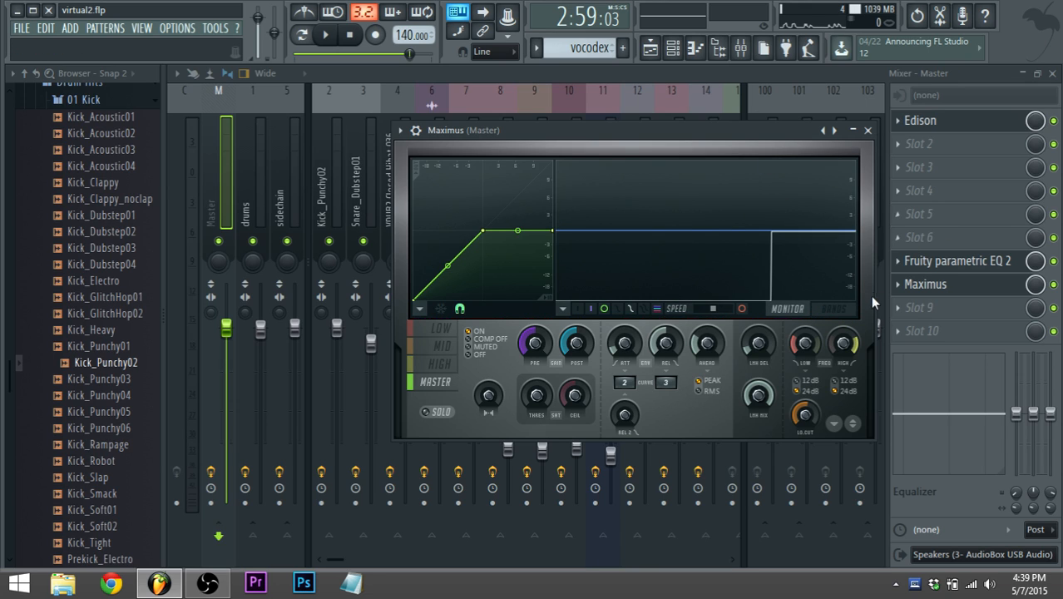
Step: Try bending the lower segment of the Master Maximus master curve upward to 52.80% tension during playback, and reset it
key(space)
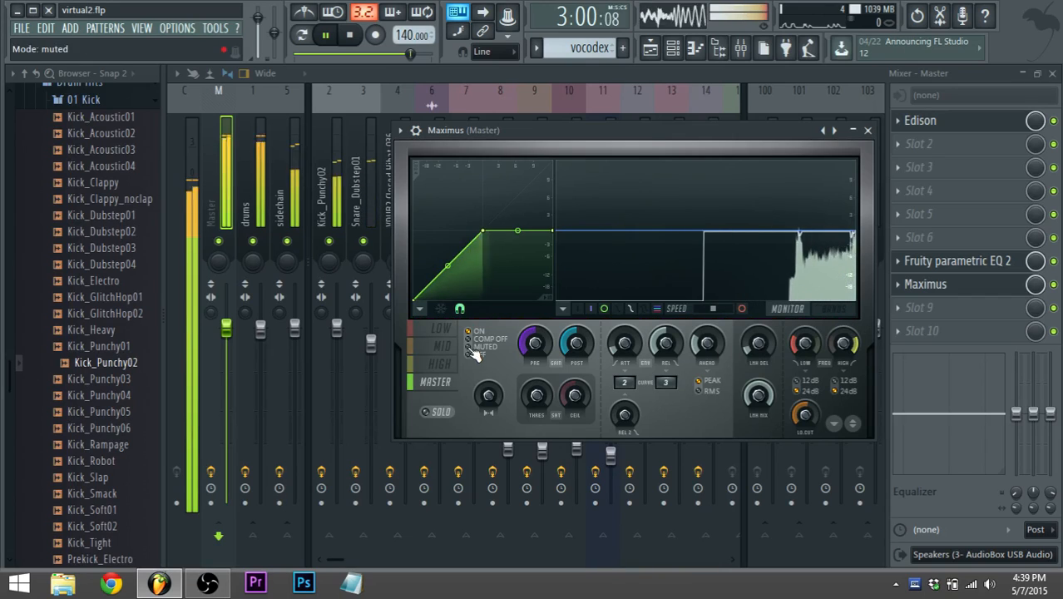
drag(447, 266, 447, 232)
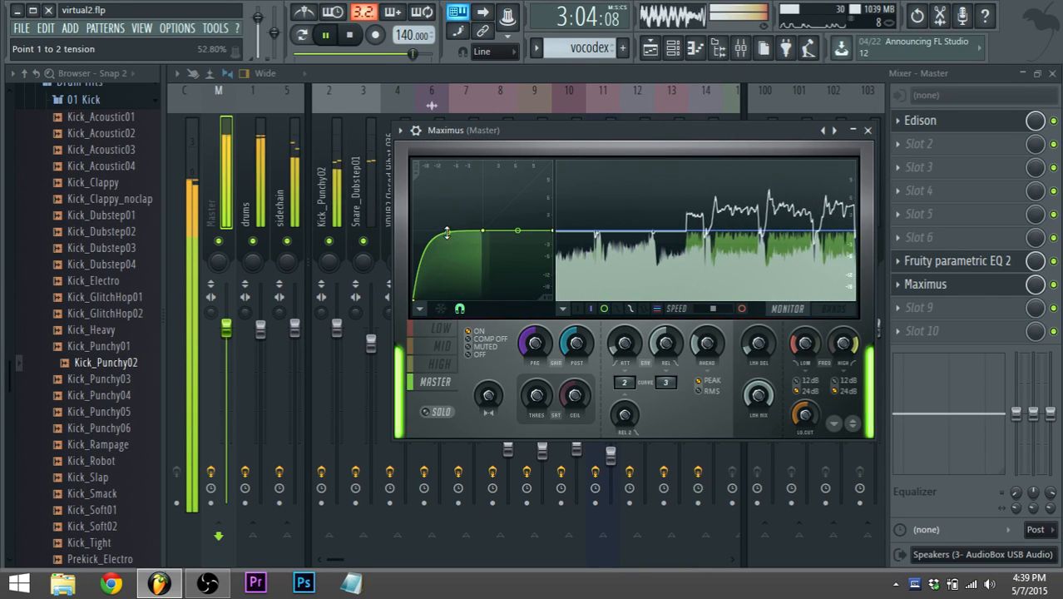
right_click(448, 233)
Step: Try bending the same master curve segment fully downward to 100% tension, listen to short passages, and reset it
drag(449, 267, 449, 301)
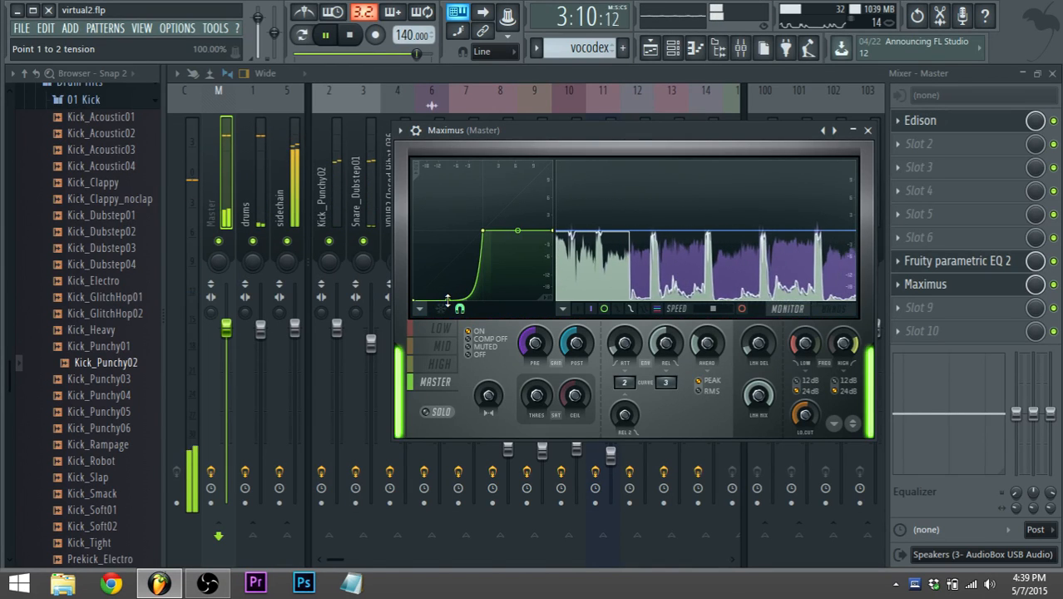
key(space)
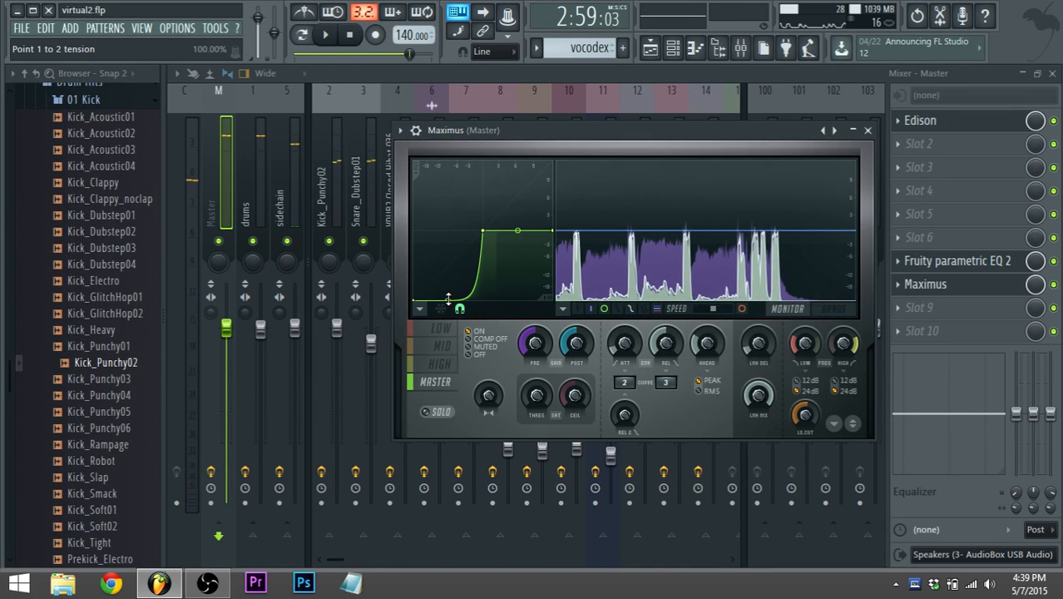
key(space)
key(space)
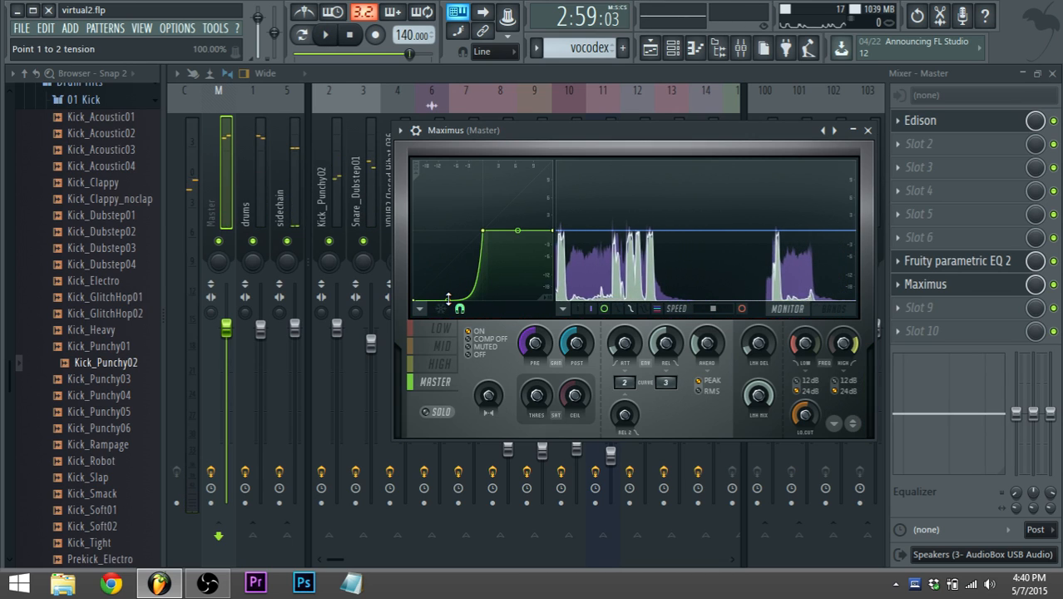
right_click(450, 298)
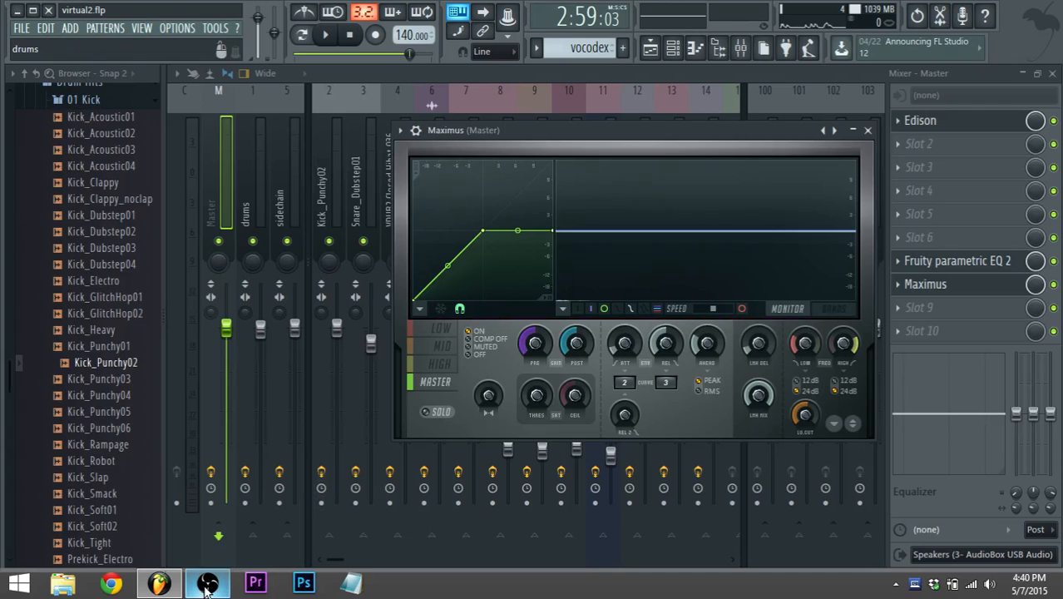
Step: Switch to the Open Broadcaster Software window
mouse_move(208, 585)
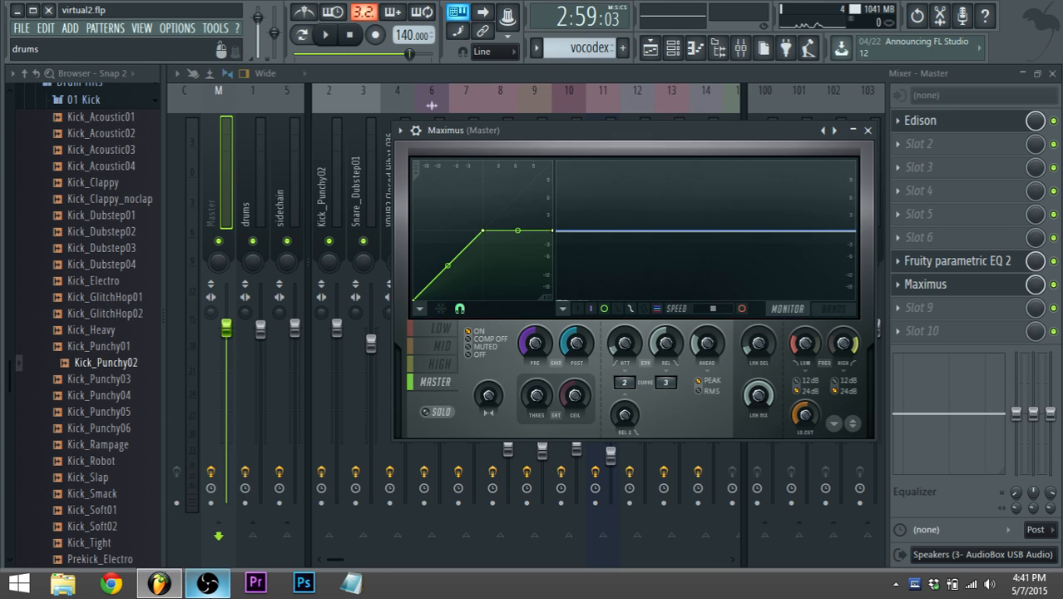
click(208, 584)
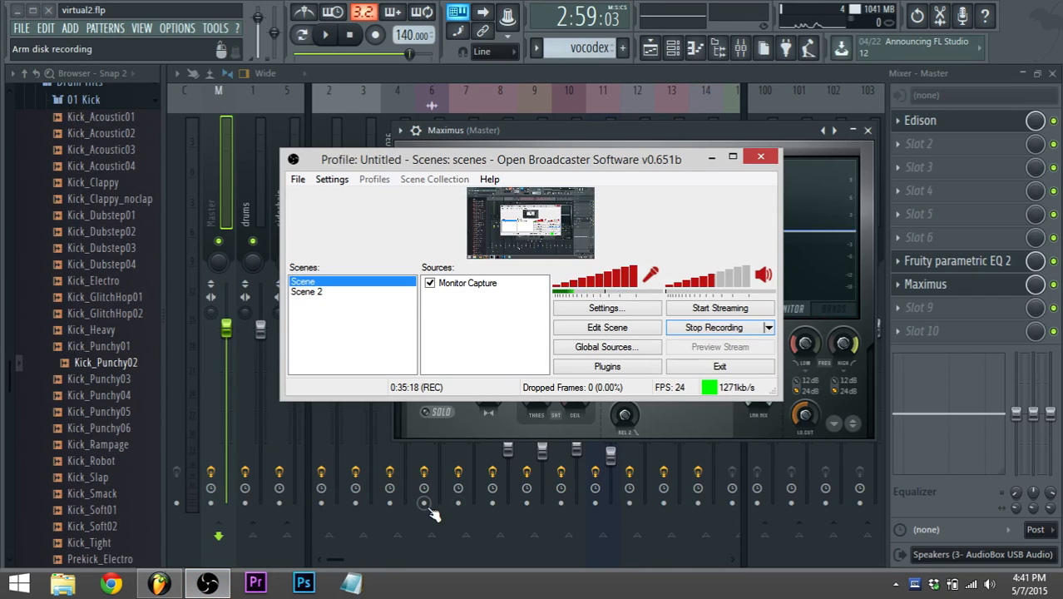